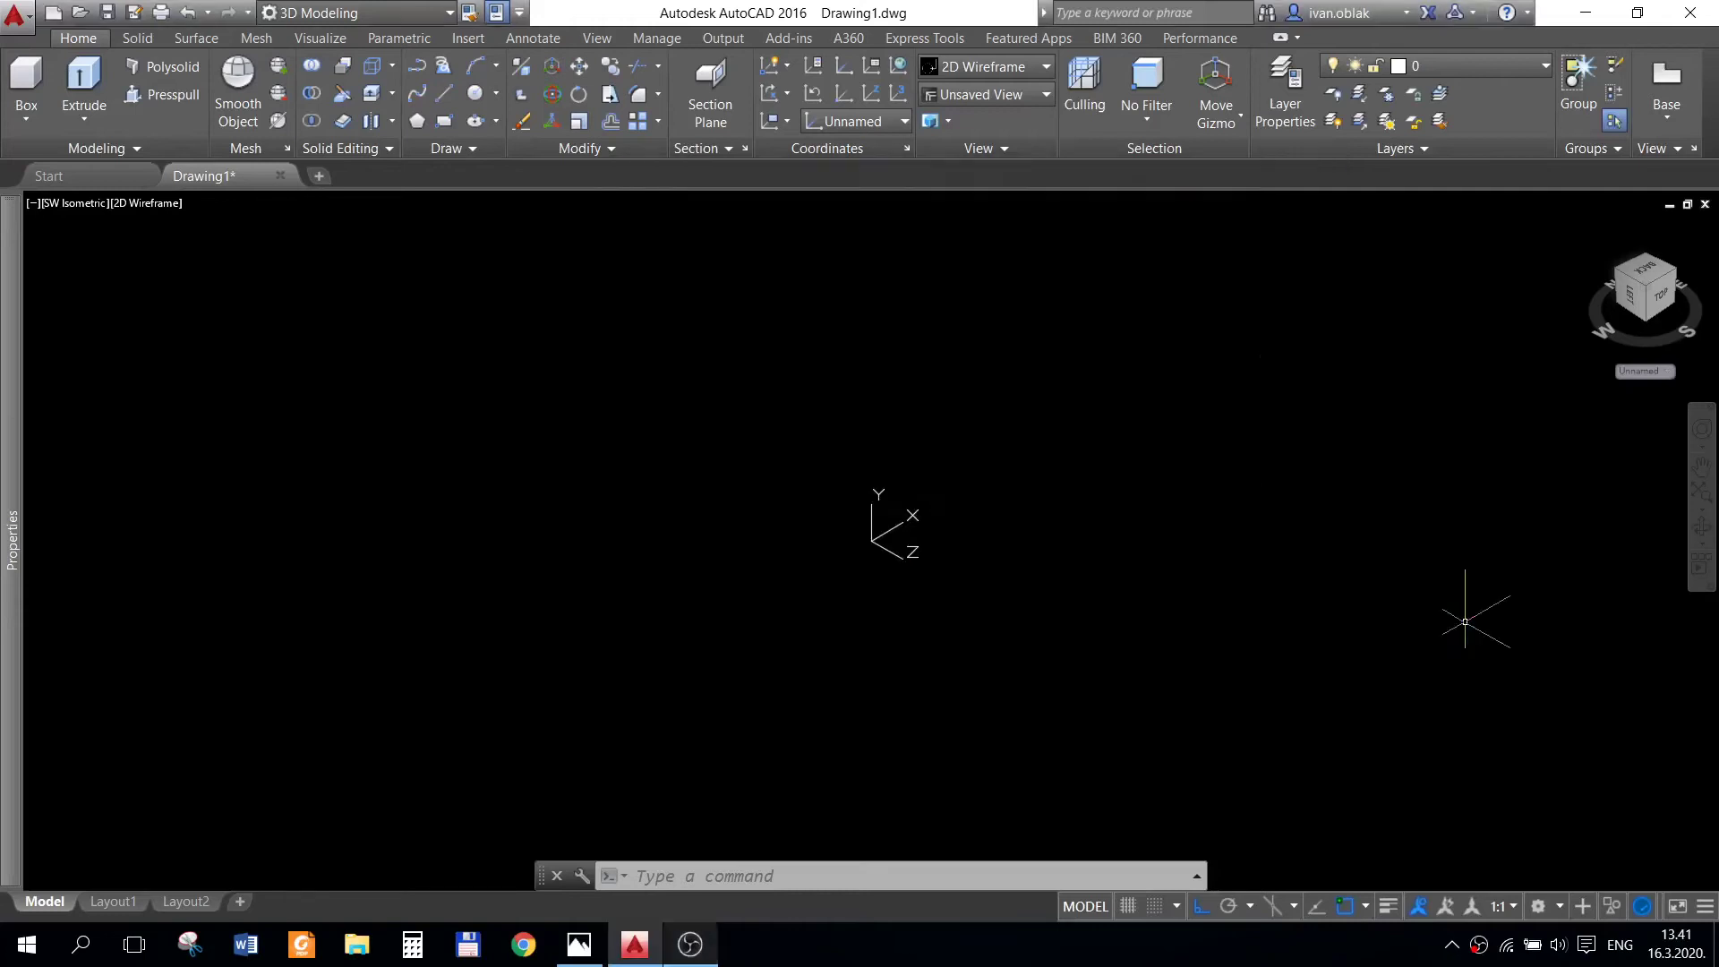
- Draw a 60-diameter circle, checking the bracket reference image before and after
click(580, 945)
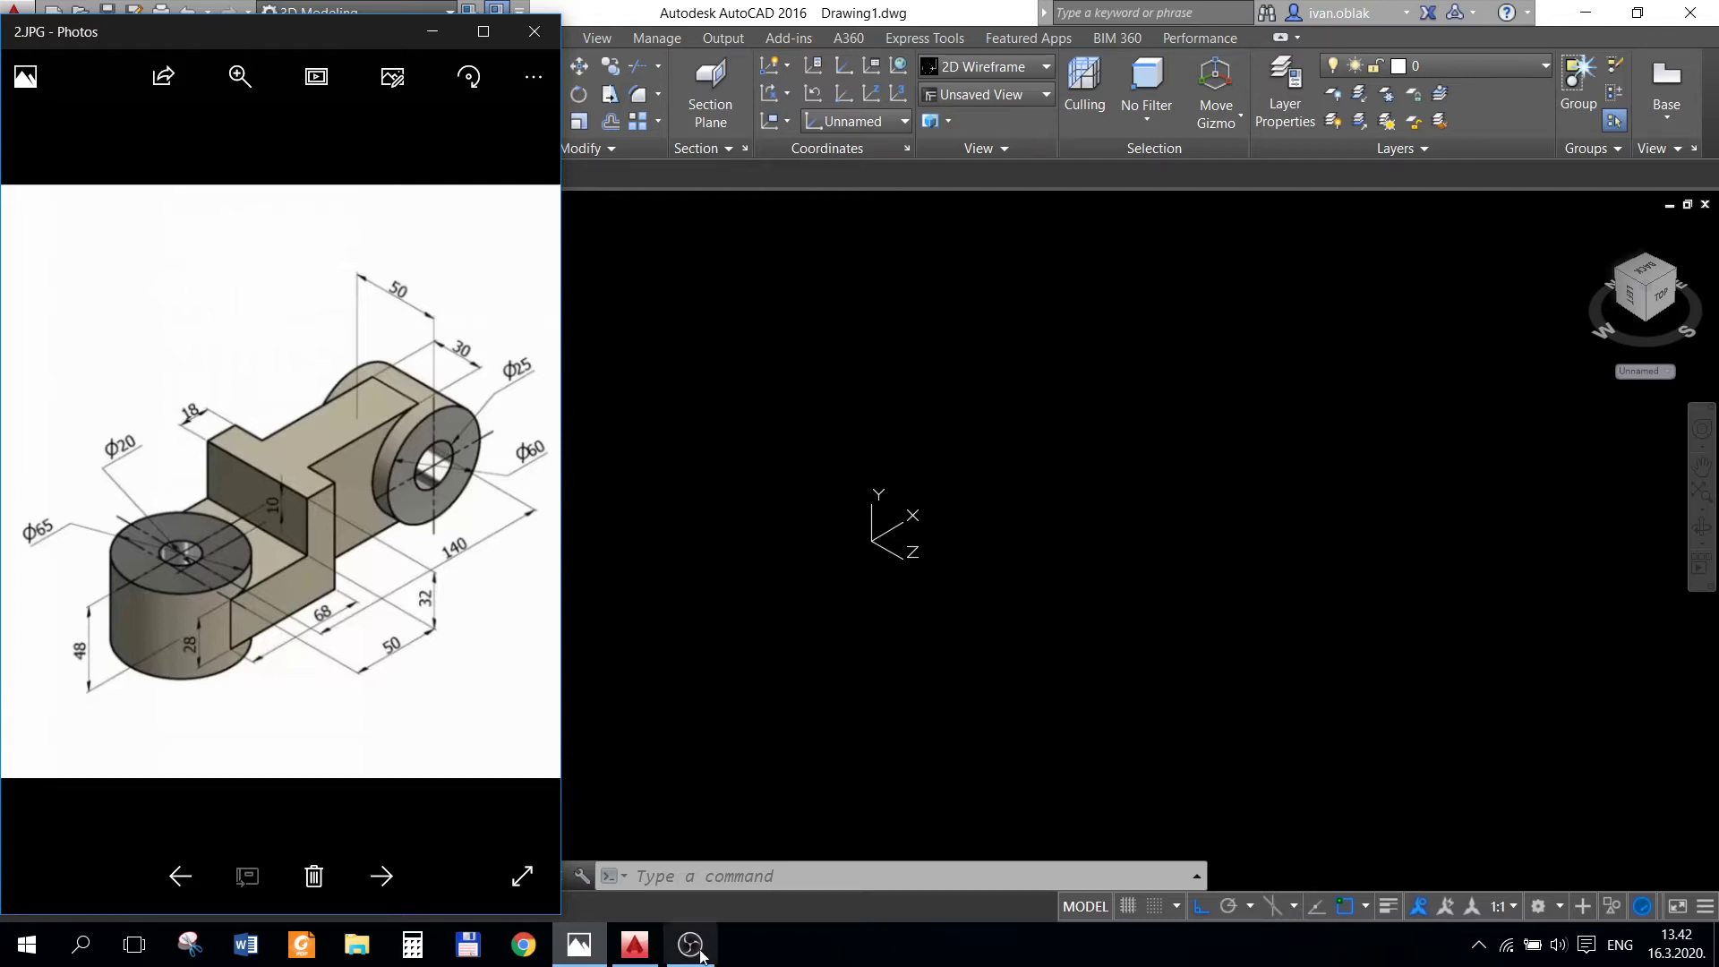
click(633, 952)
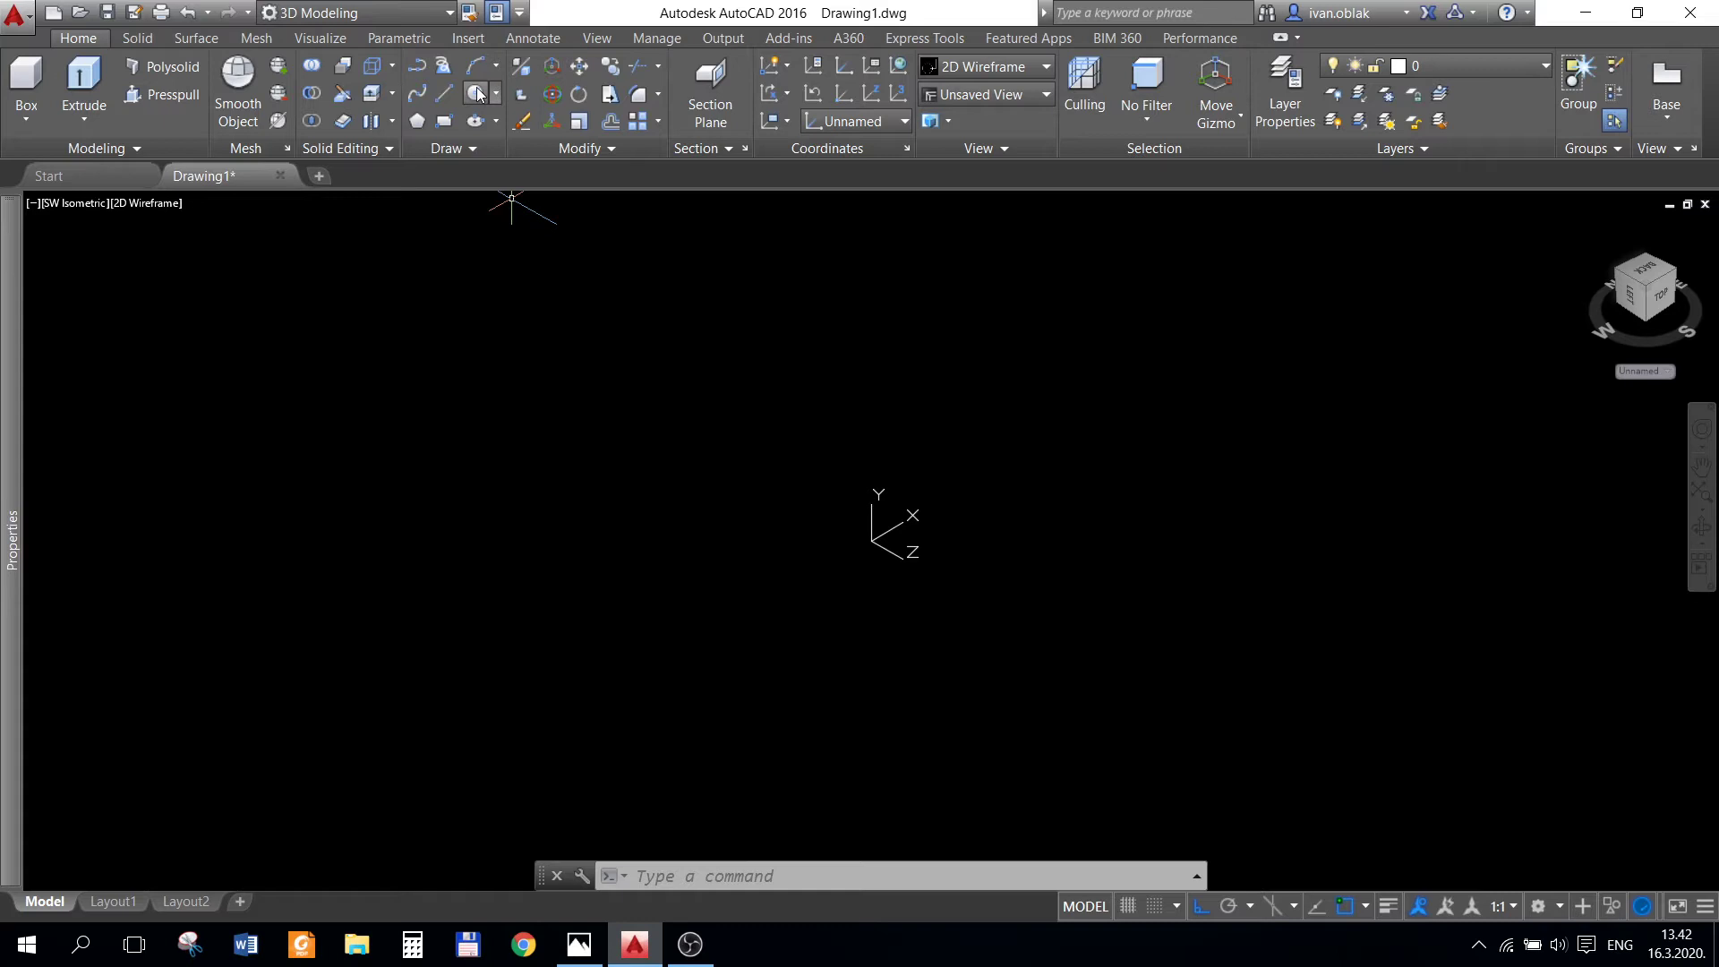
click(477, 93)
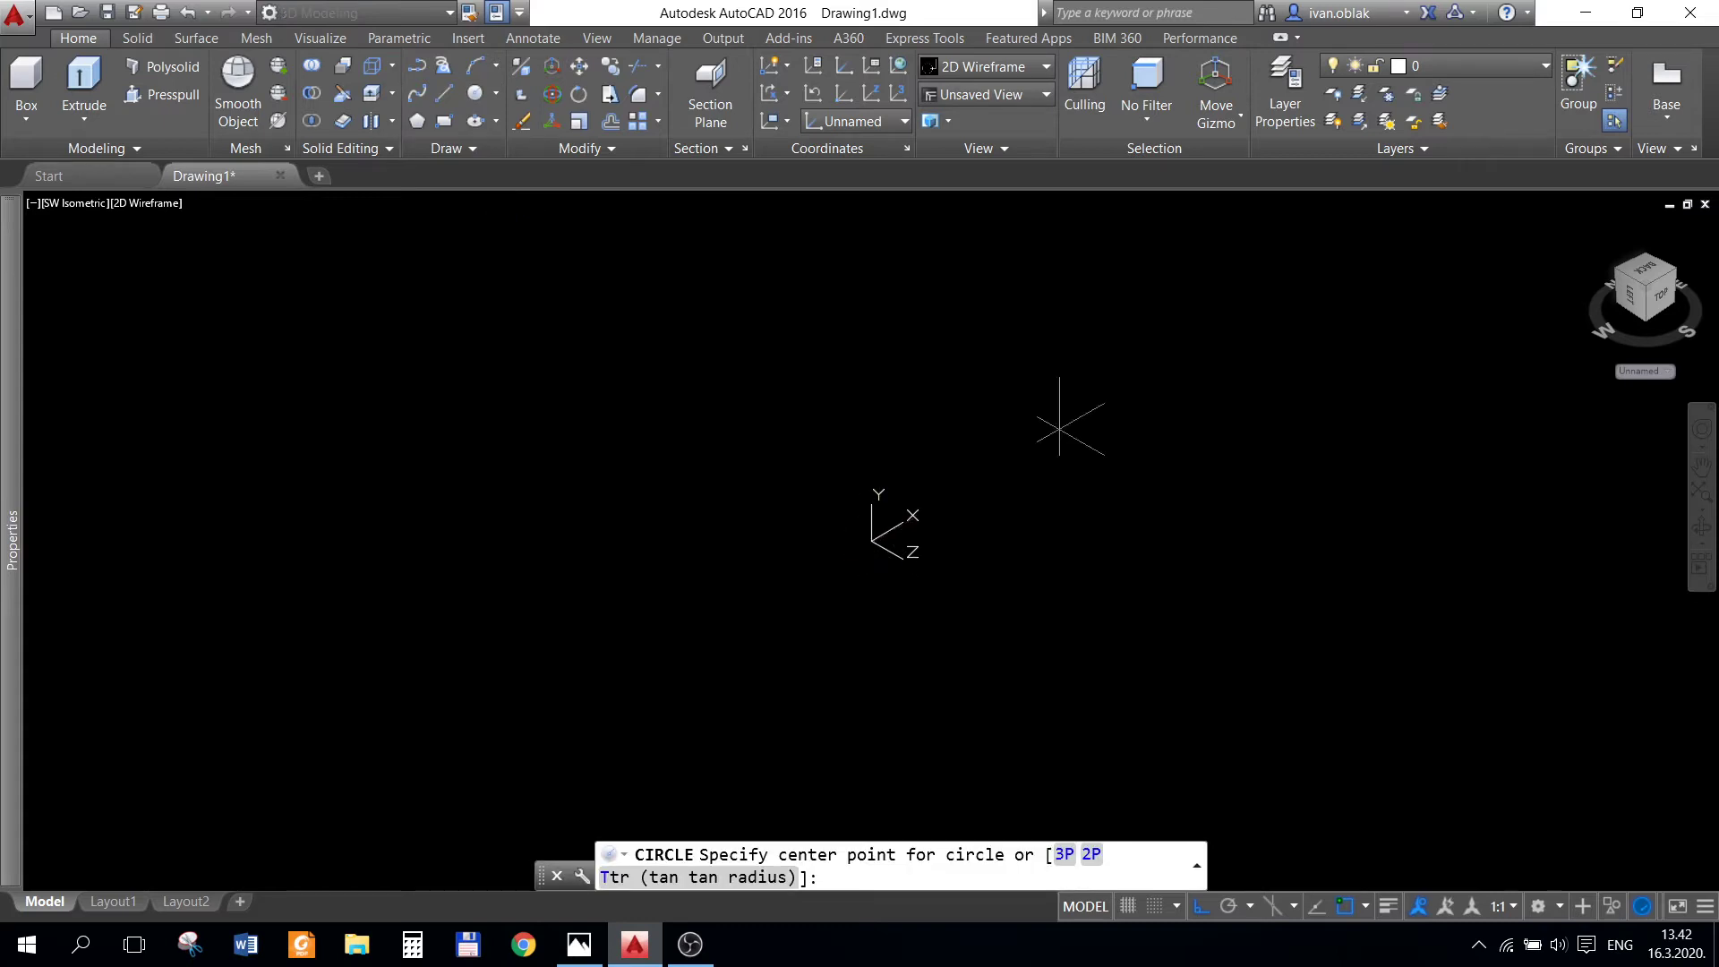
click(1059, 429)
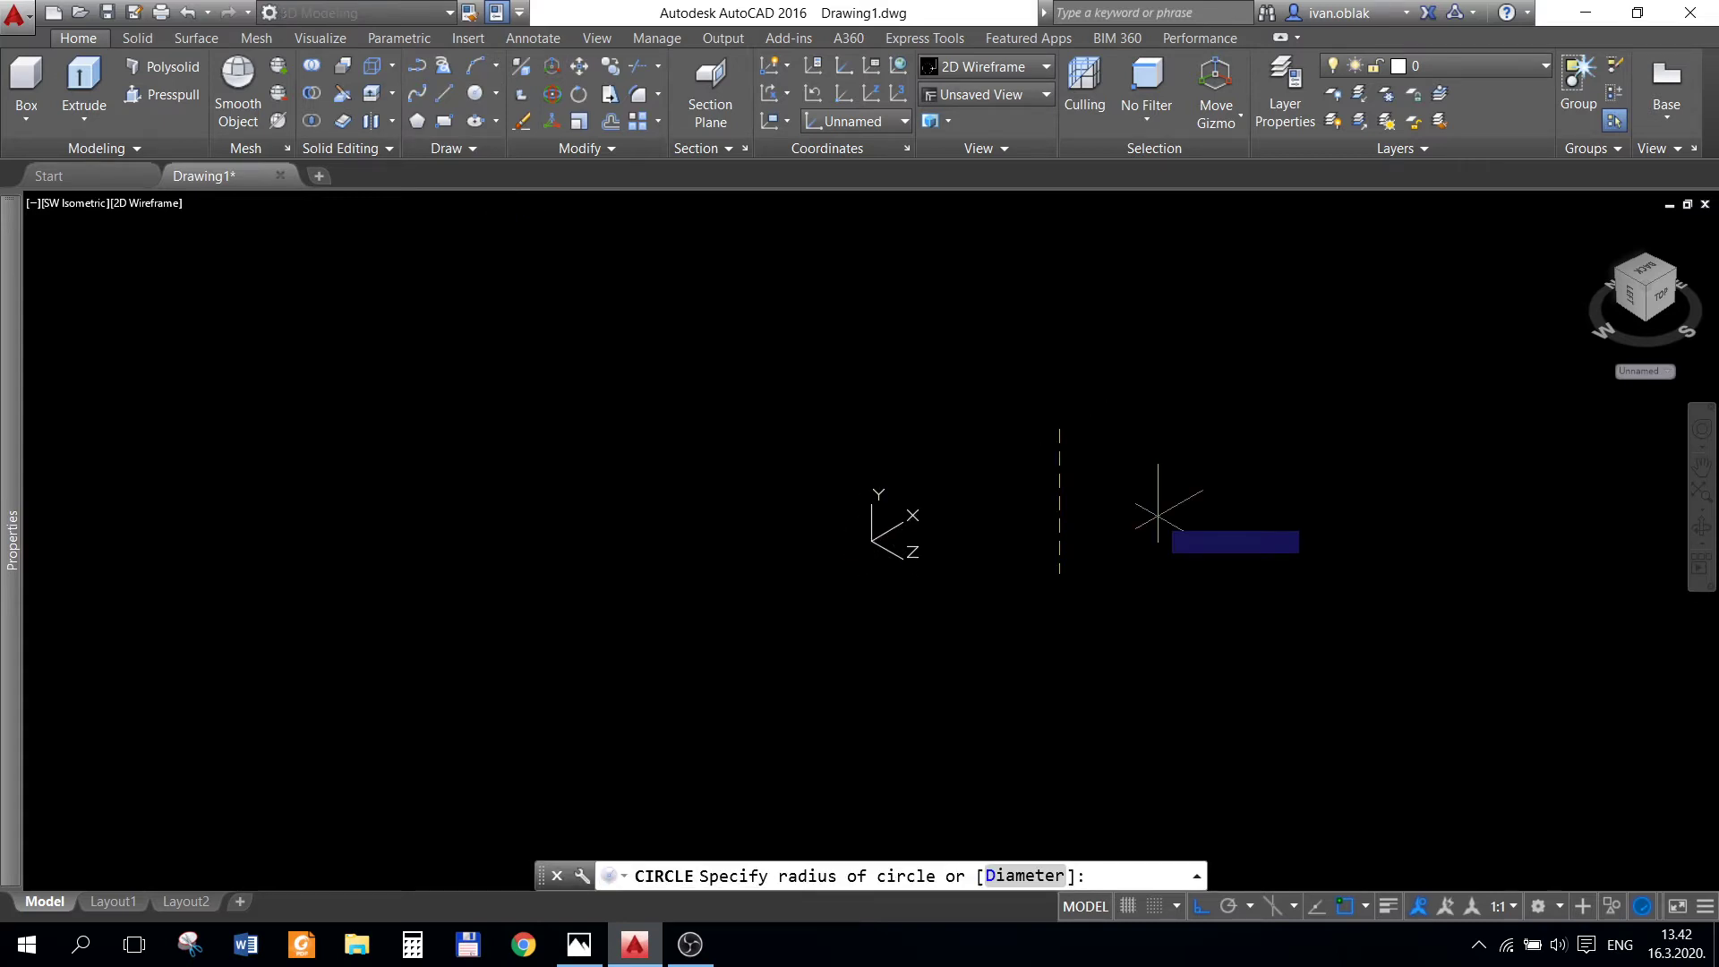
text( d)
key(Return)
text(60)
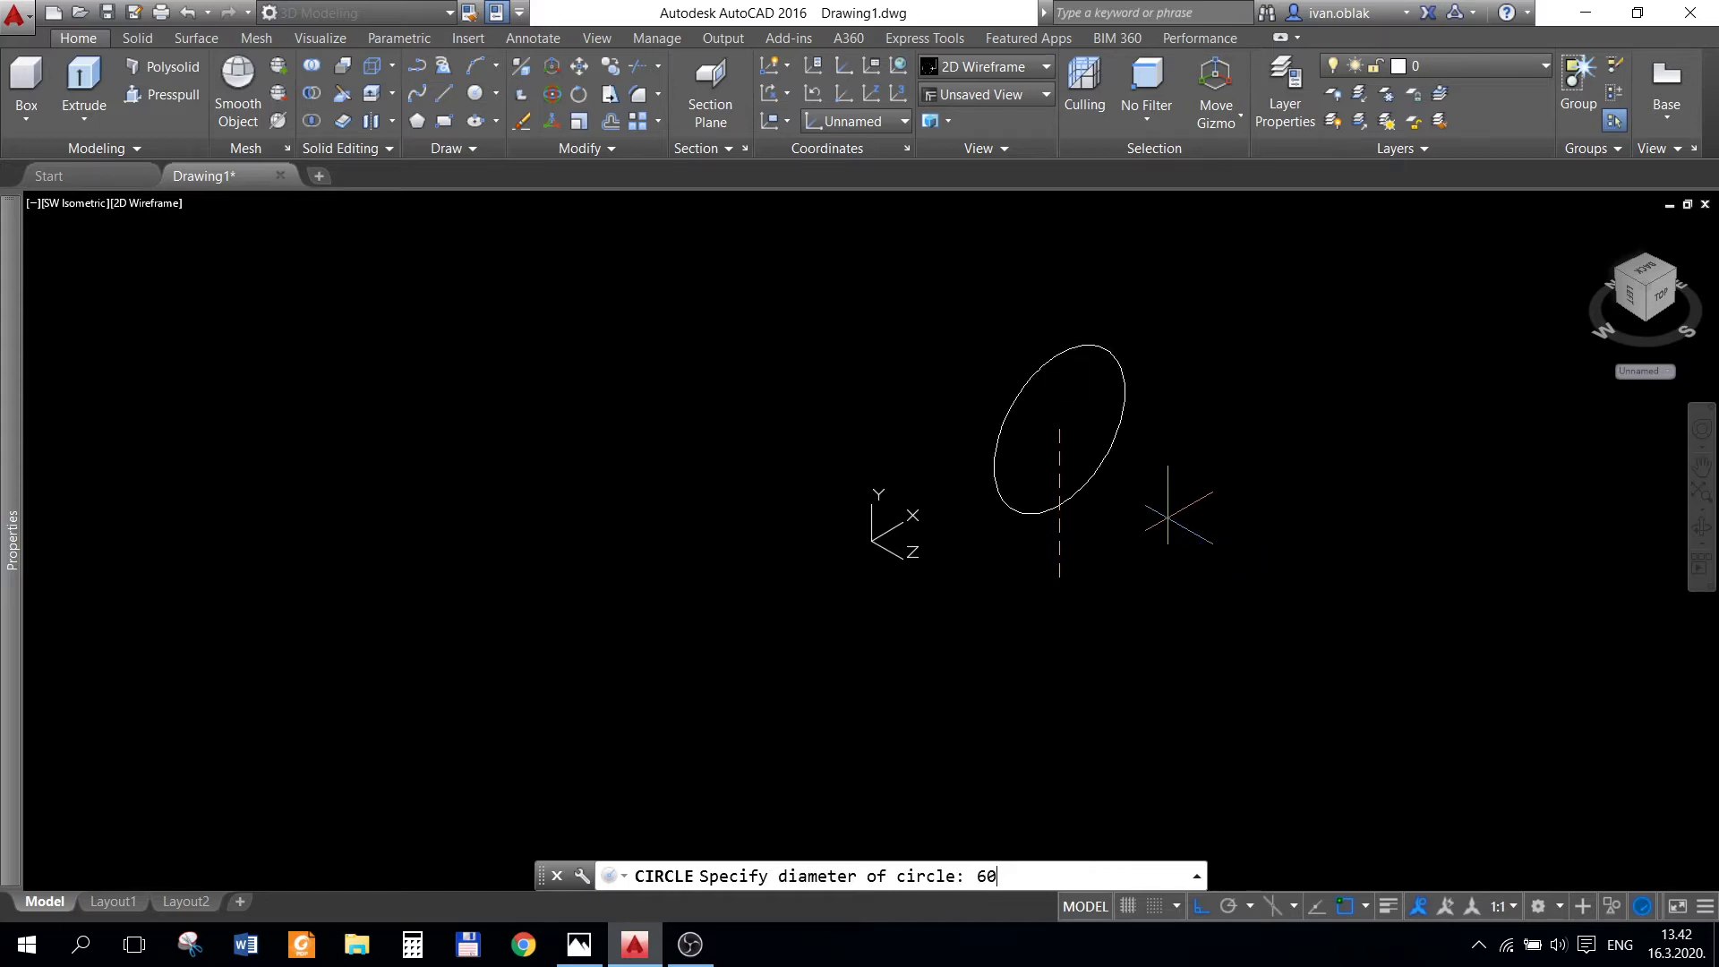
key(Escape)
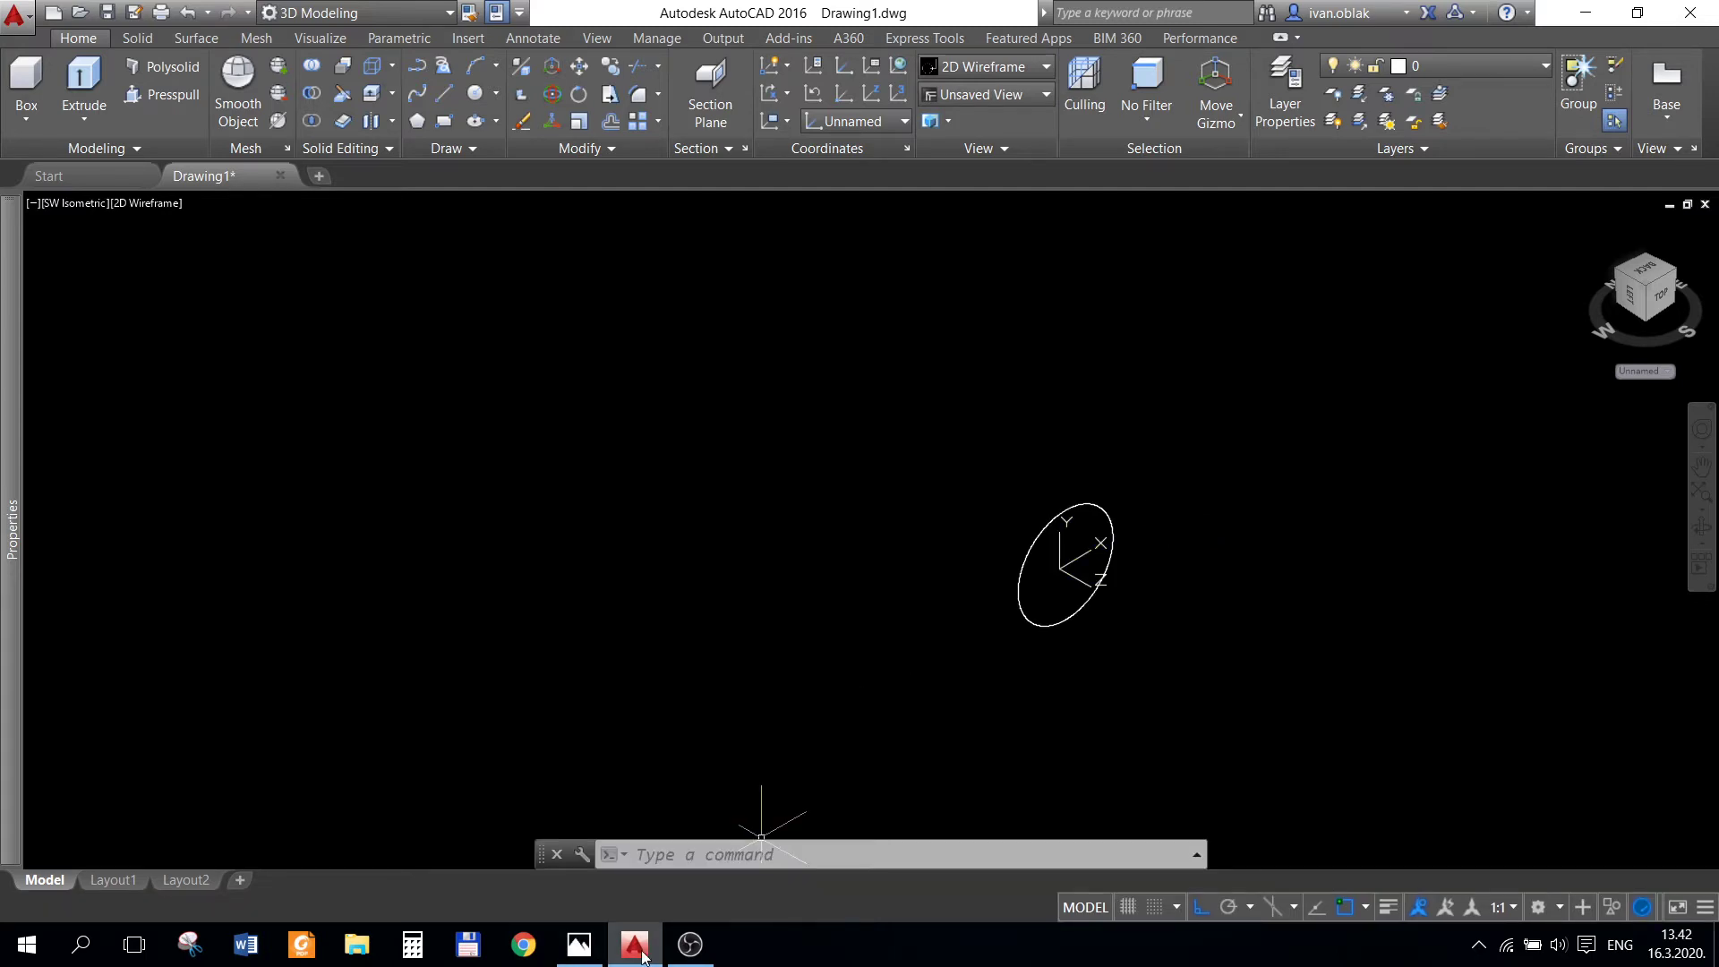
click(585, 957)
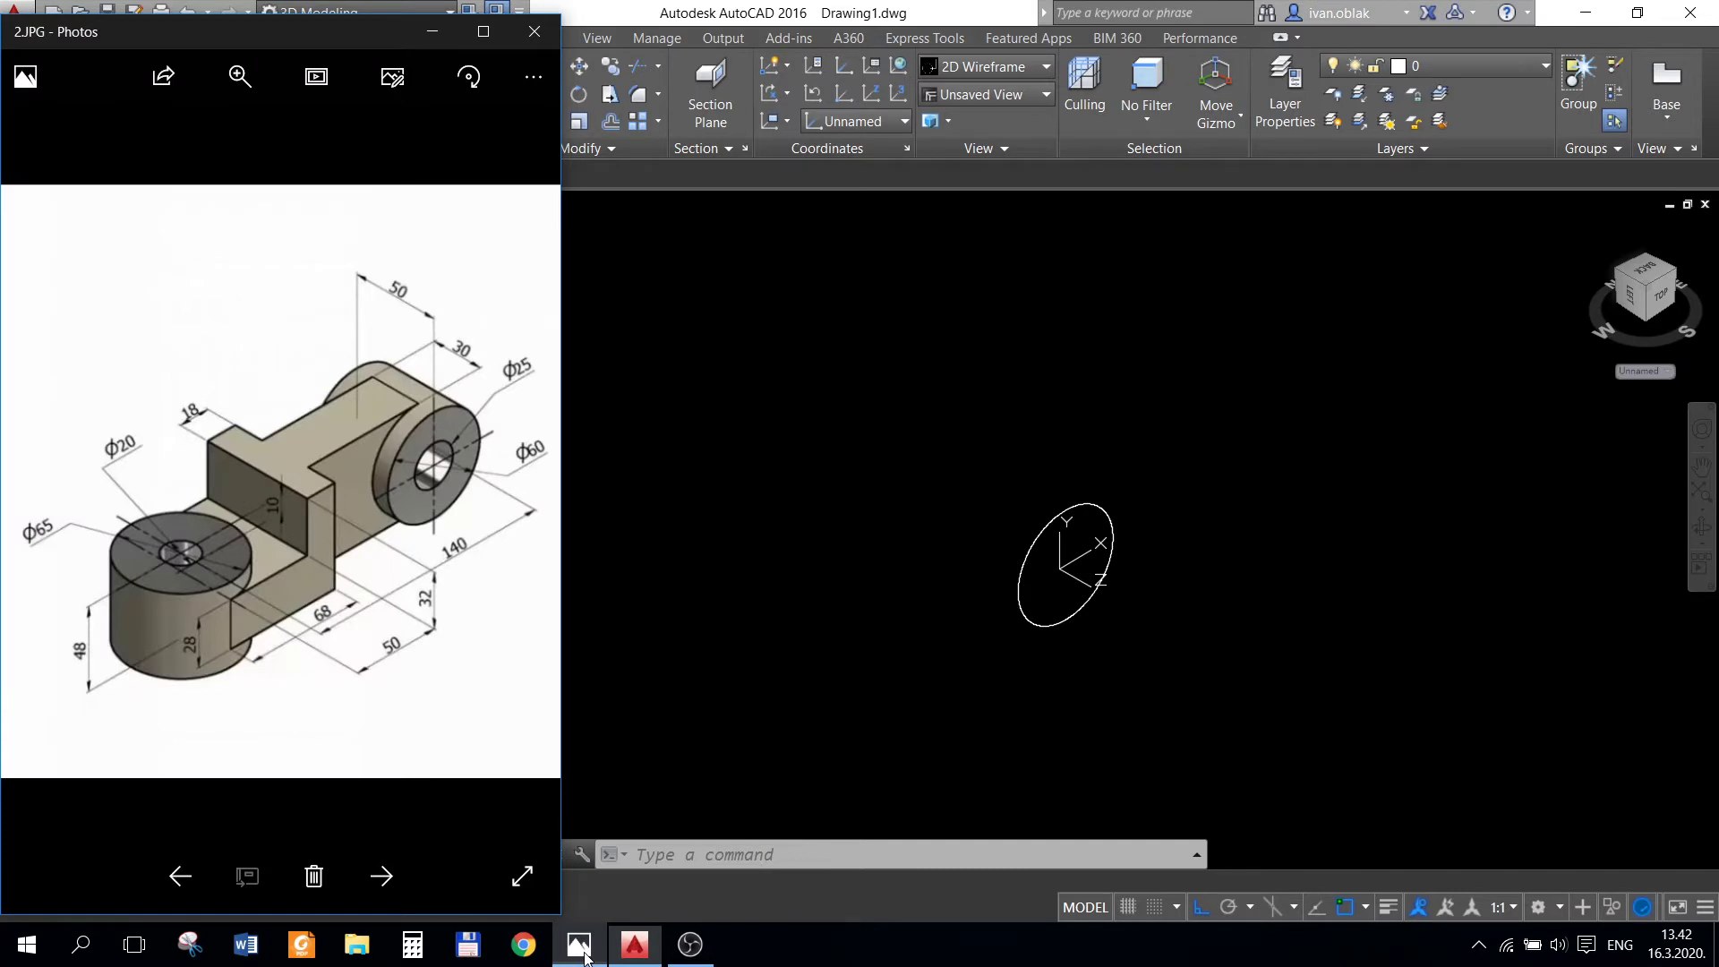
- Extrude the 60-diameter circle 50 units into a solid cylinder
click(632, 951)
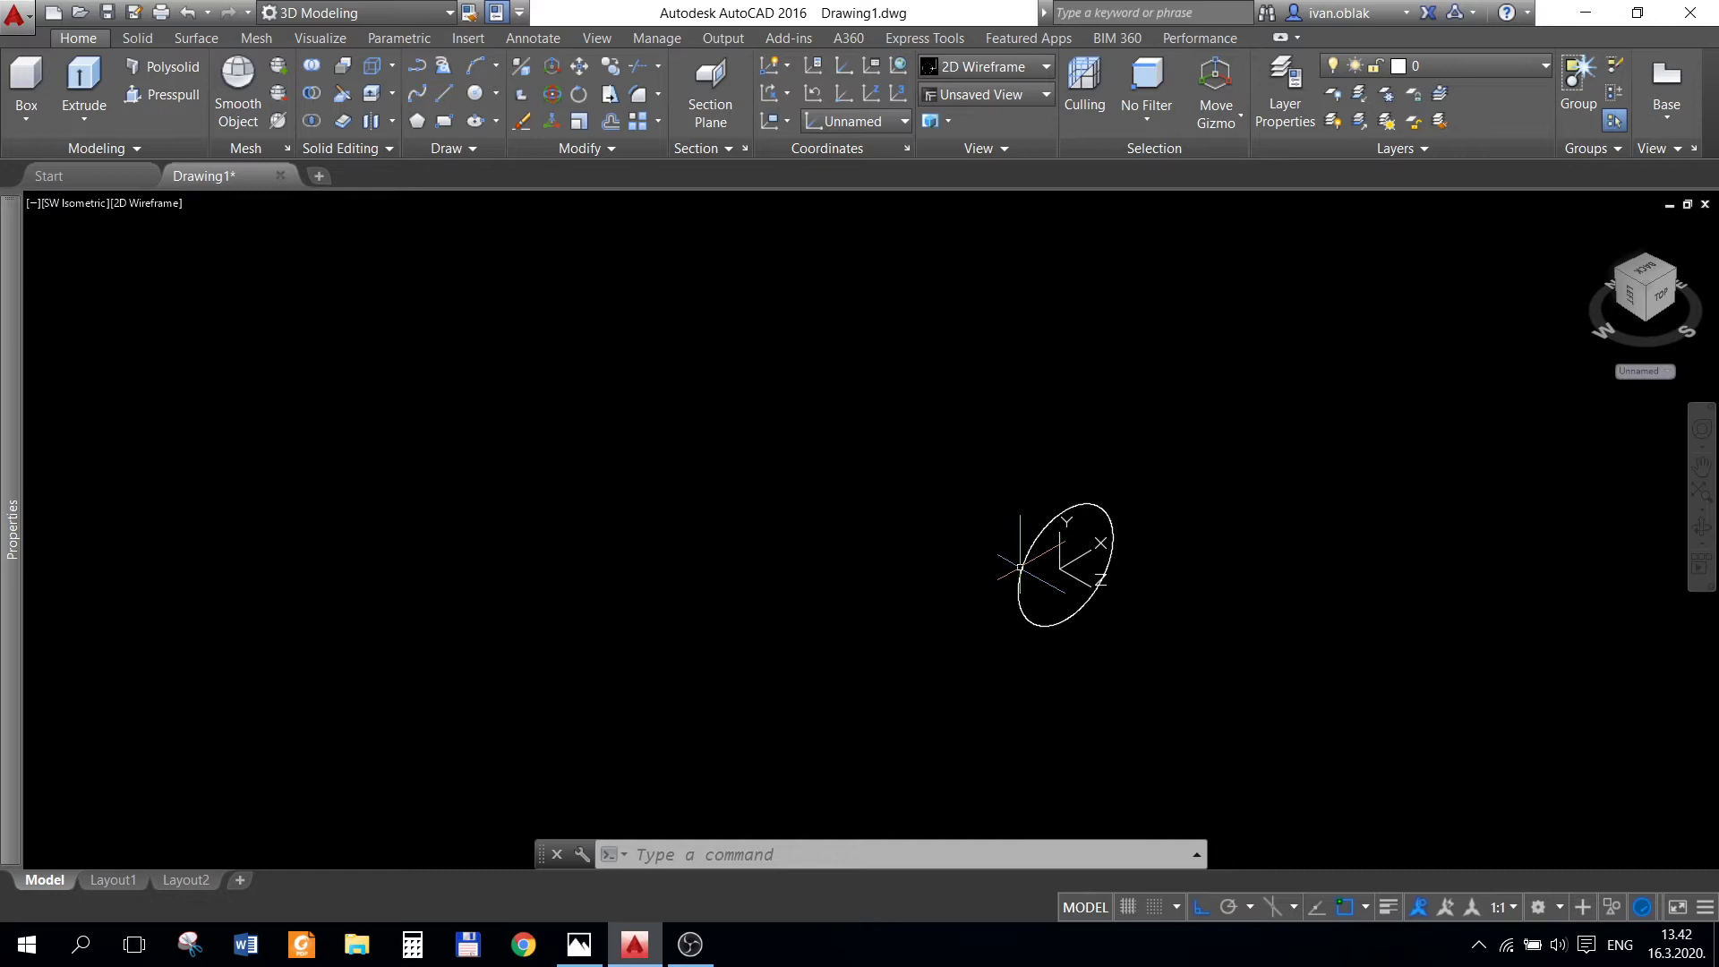
click(1021, 568)
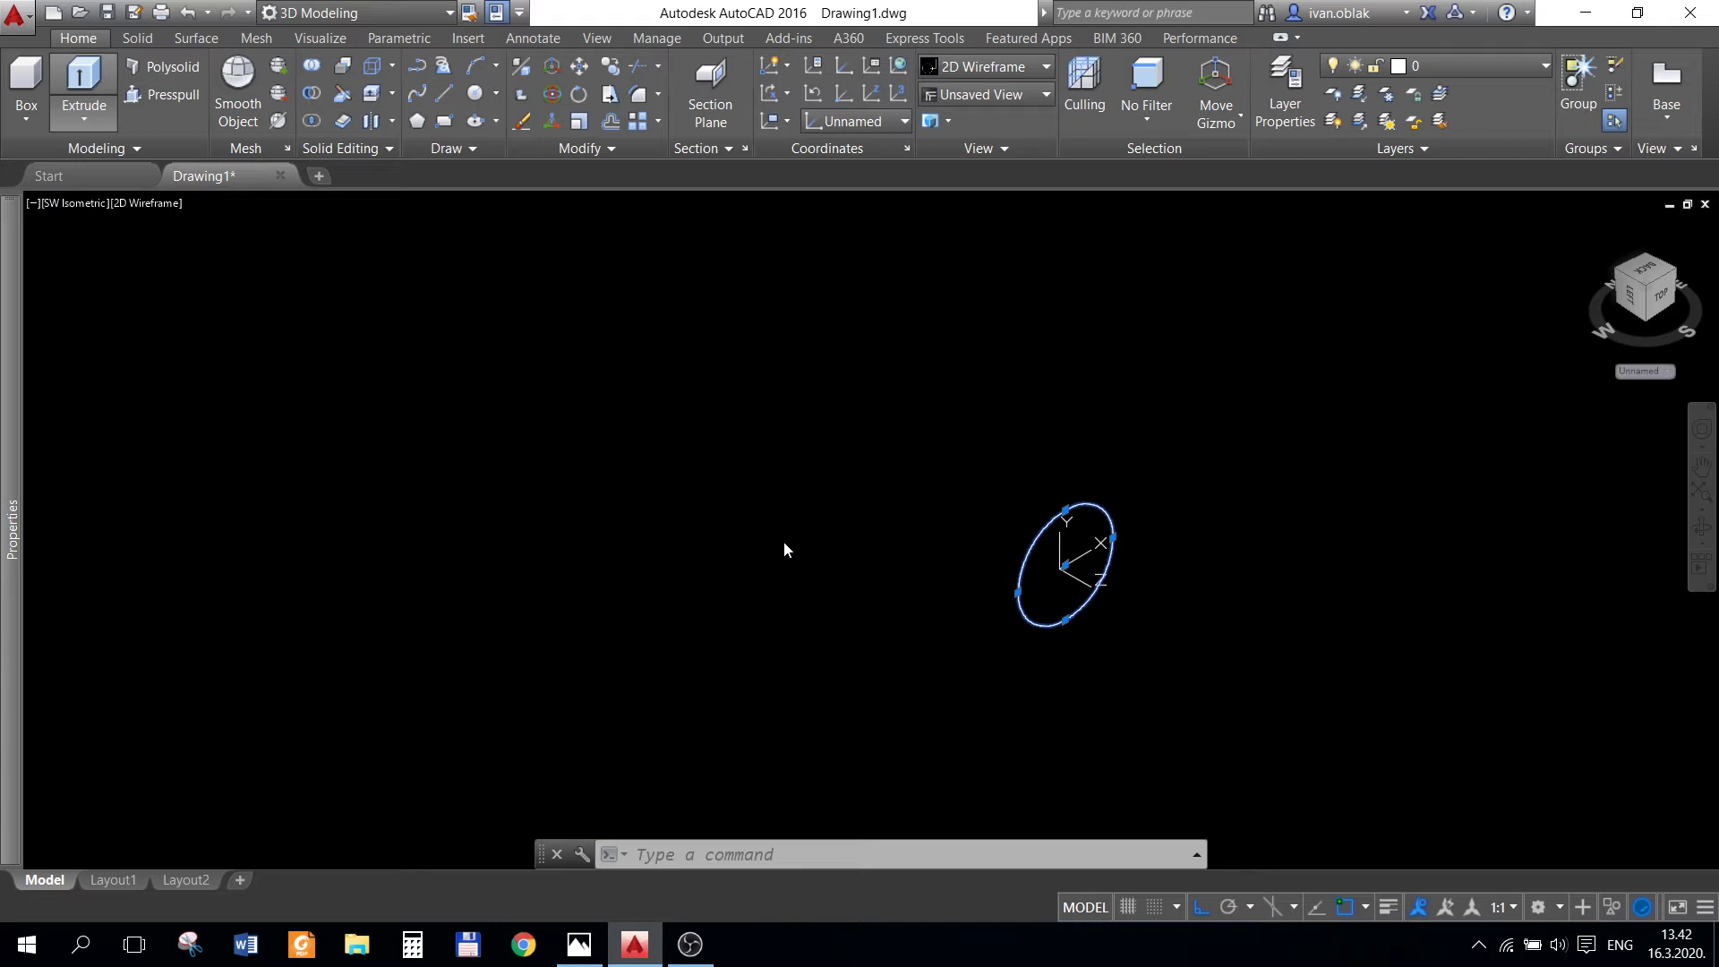
text(EXTRUDE)
key(Return)
text(50)
key(Return)
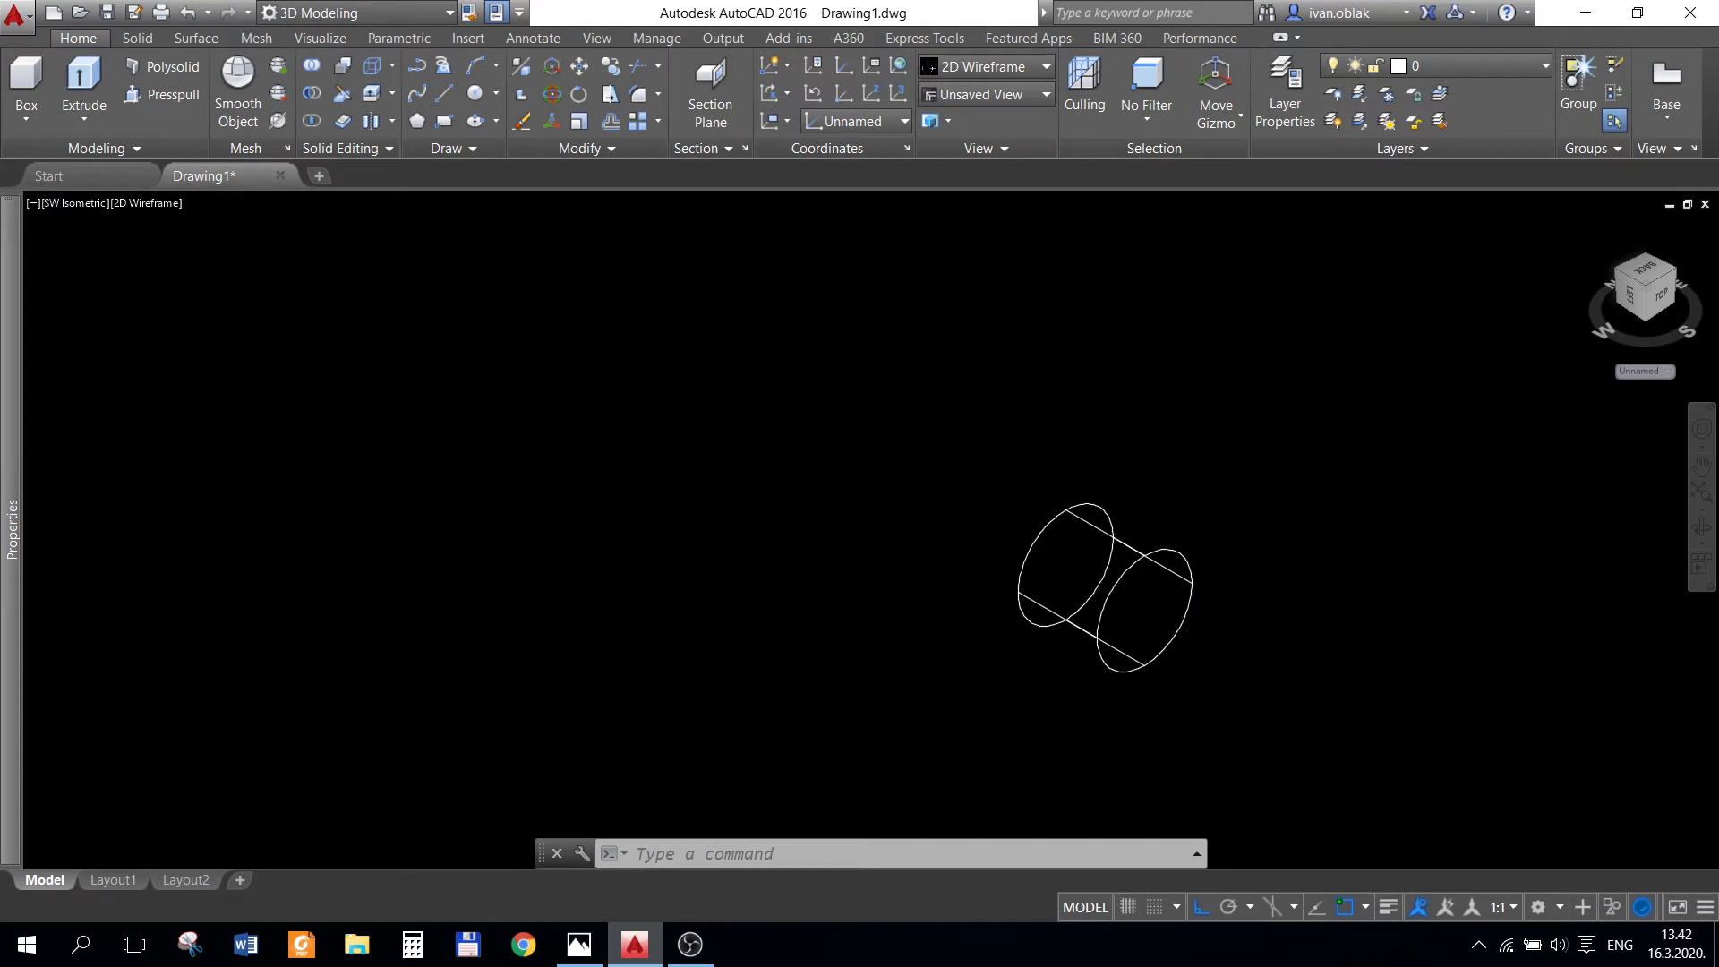
click(578, 945)
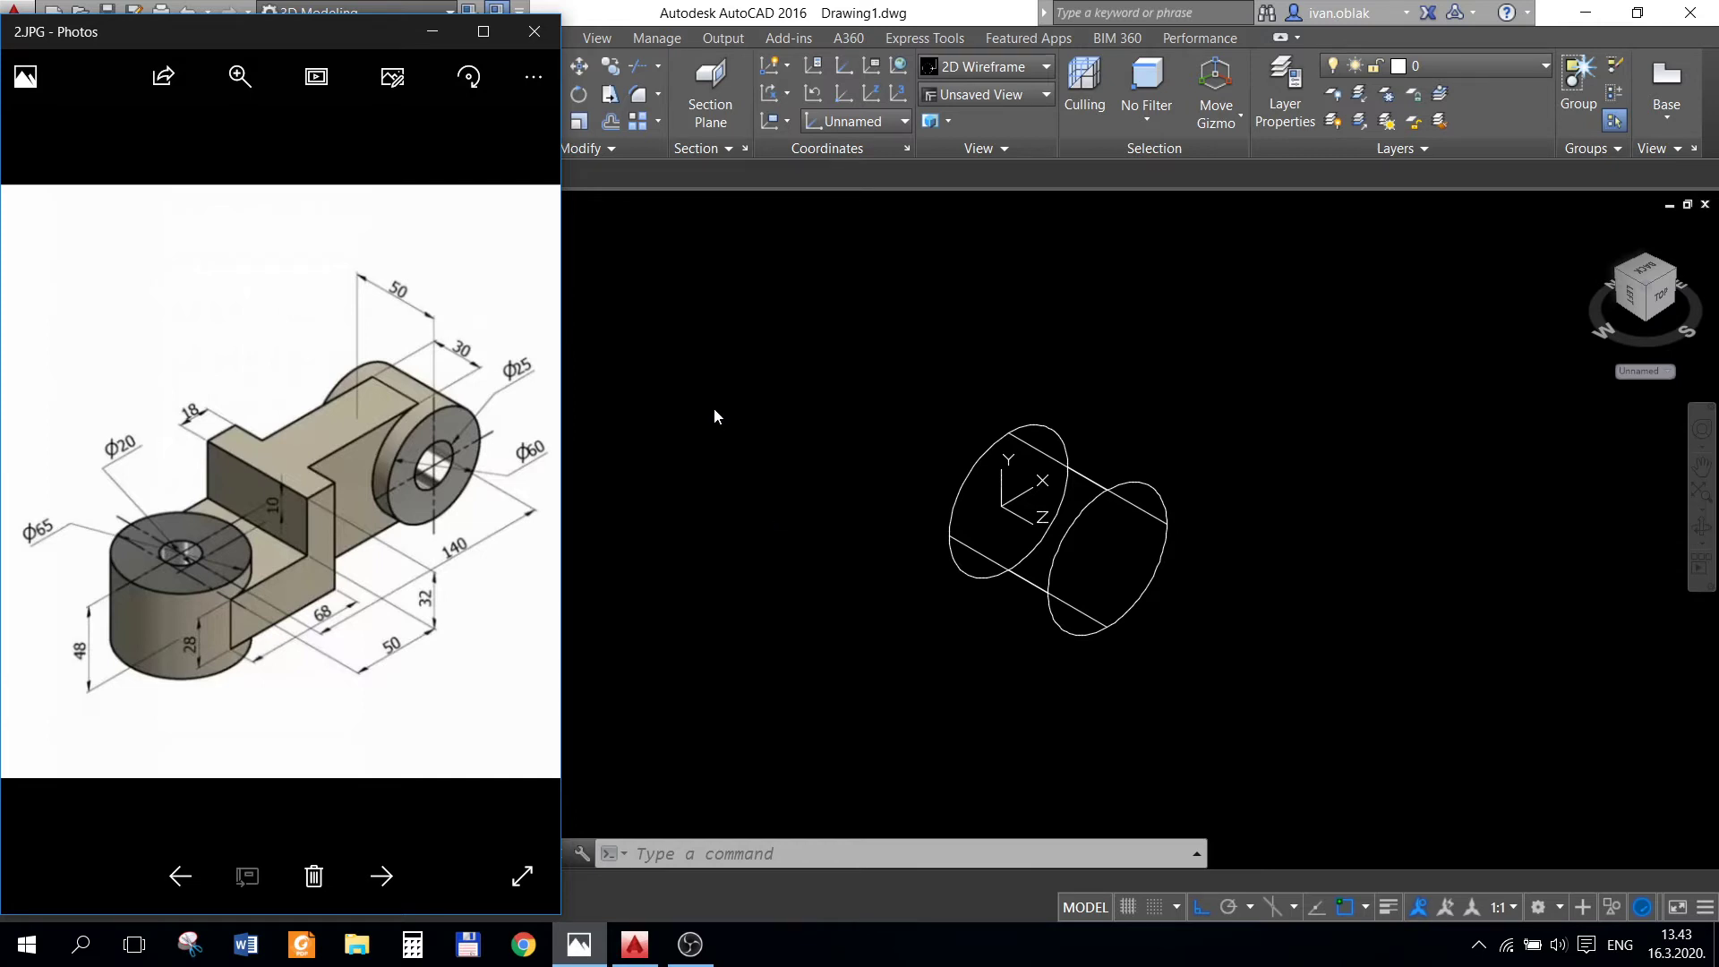
- Close the reference image and rotate the UCS 180° about its X axis
click(743, 323)
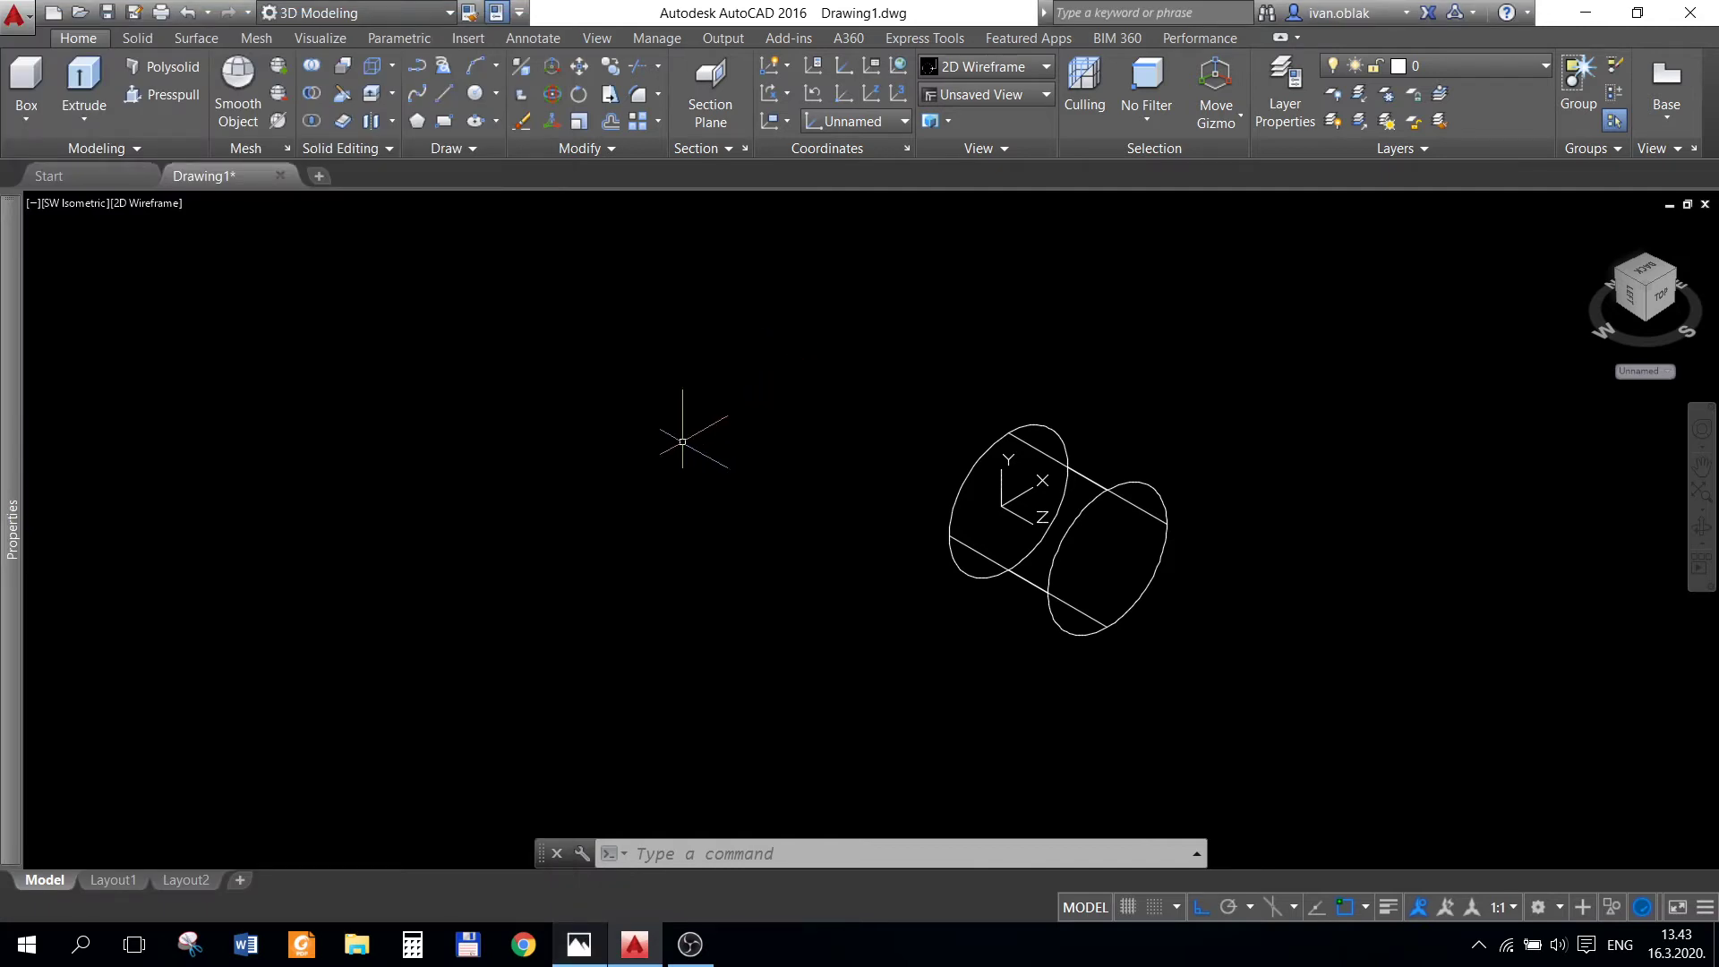
text(ucs)
key(Return)
text(x)
key(Return)
text(1)
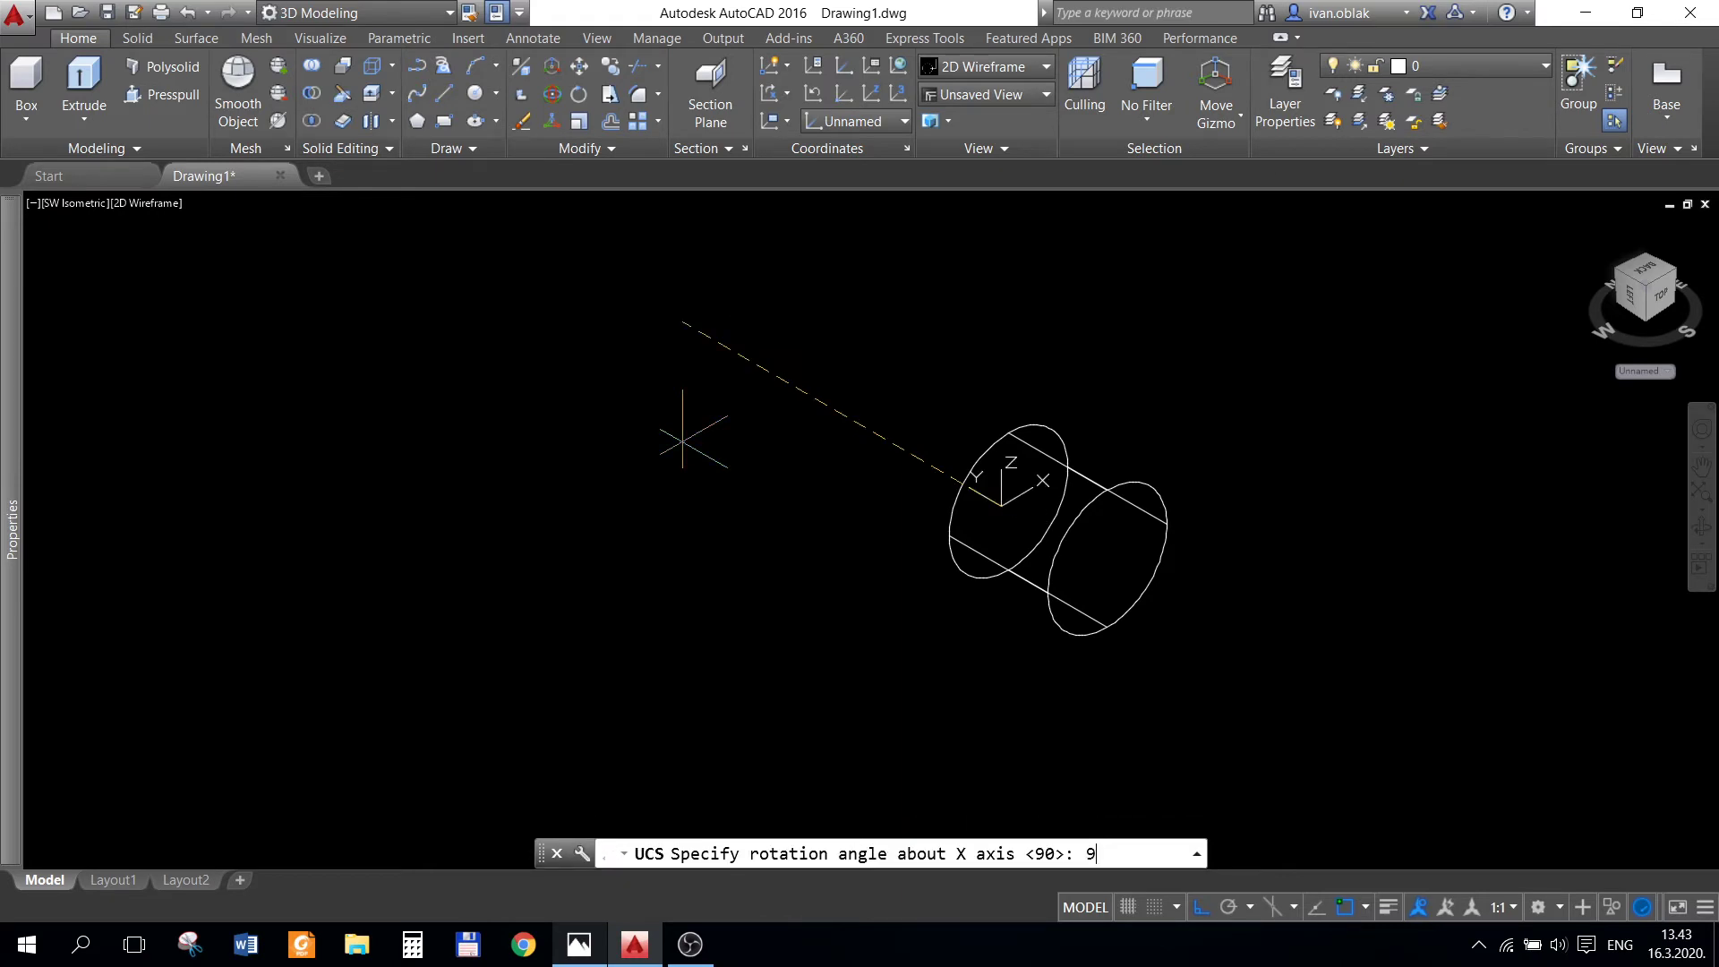
text(80)
key(Return)
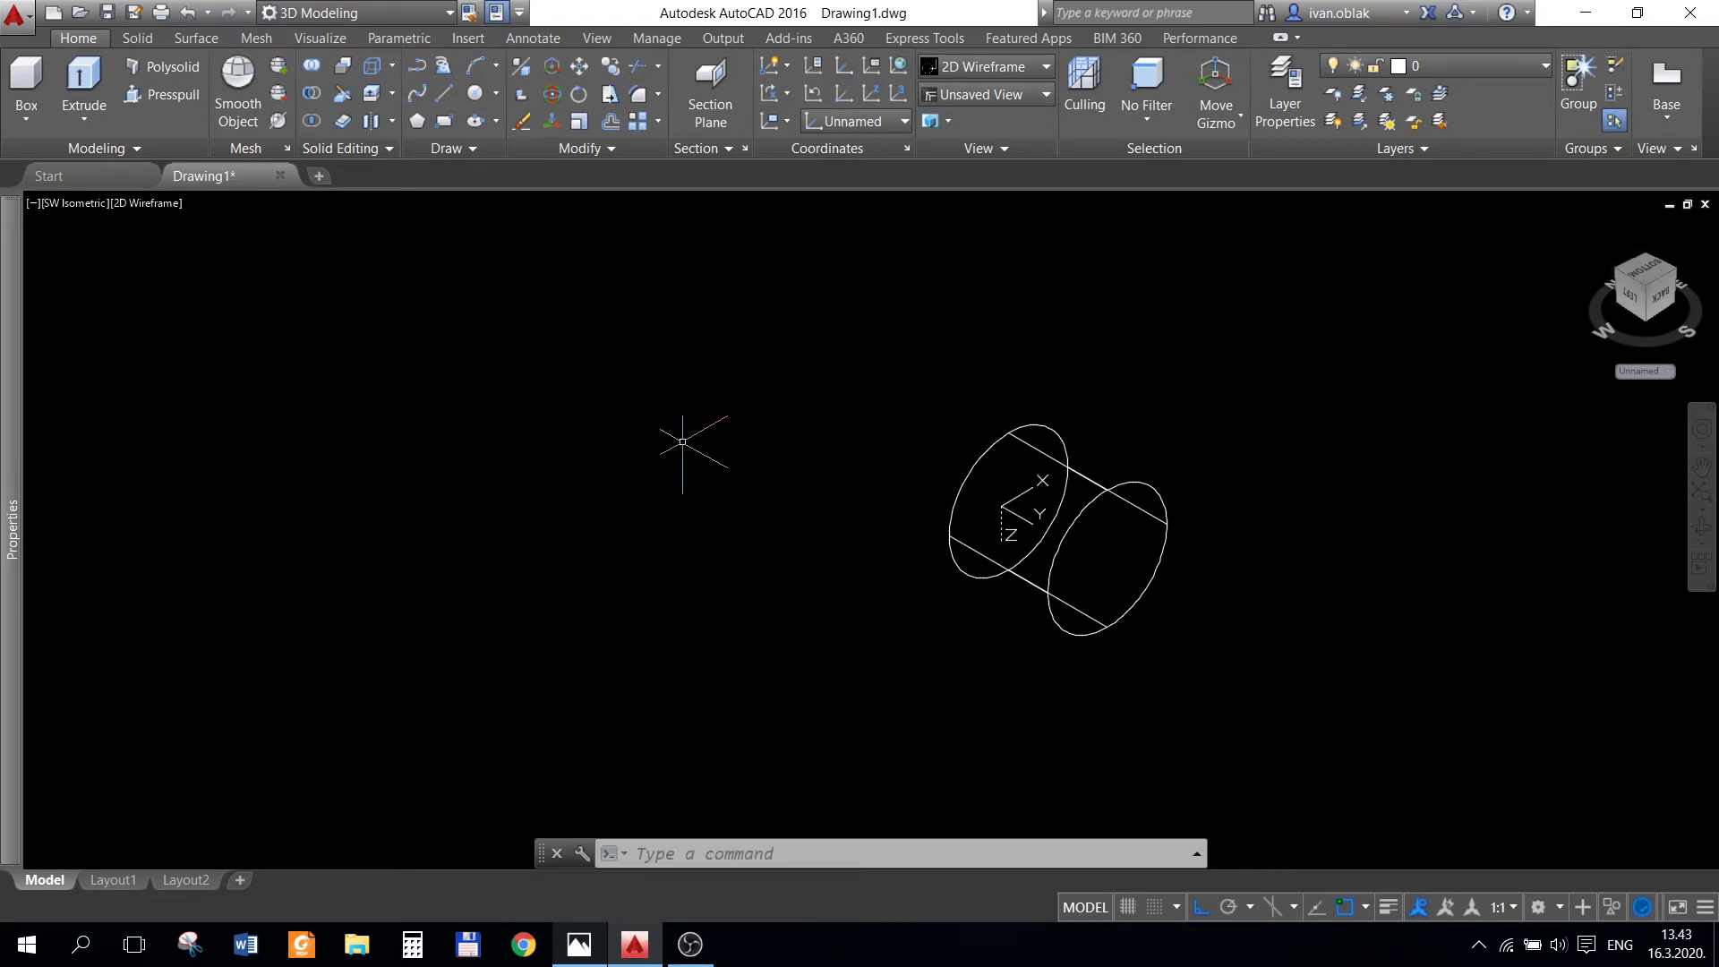
- Draw the 65-unit long edge of the base rectangle, checking reference dimensions
click(598, 938)
click(631, 949)
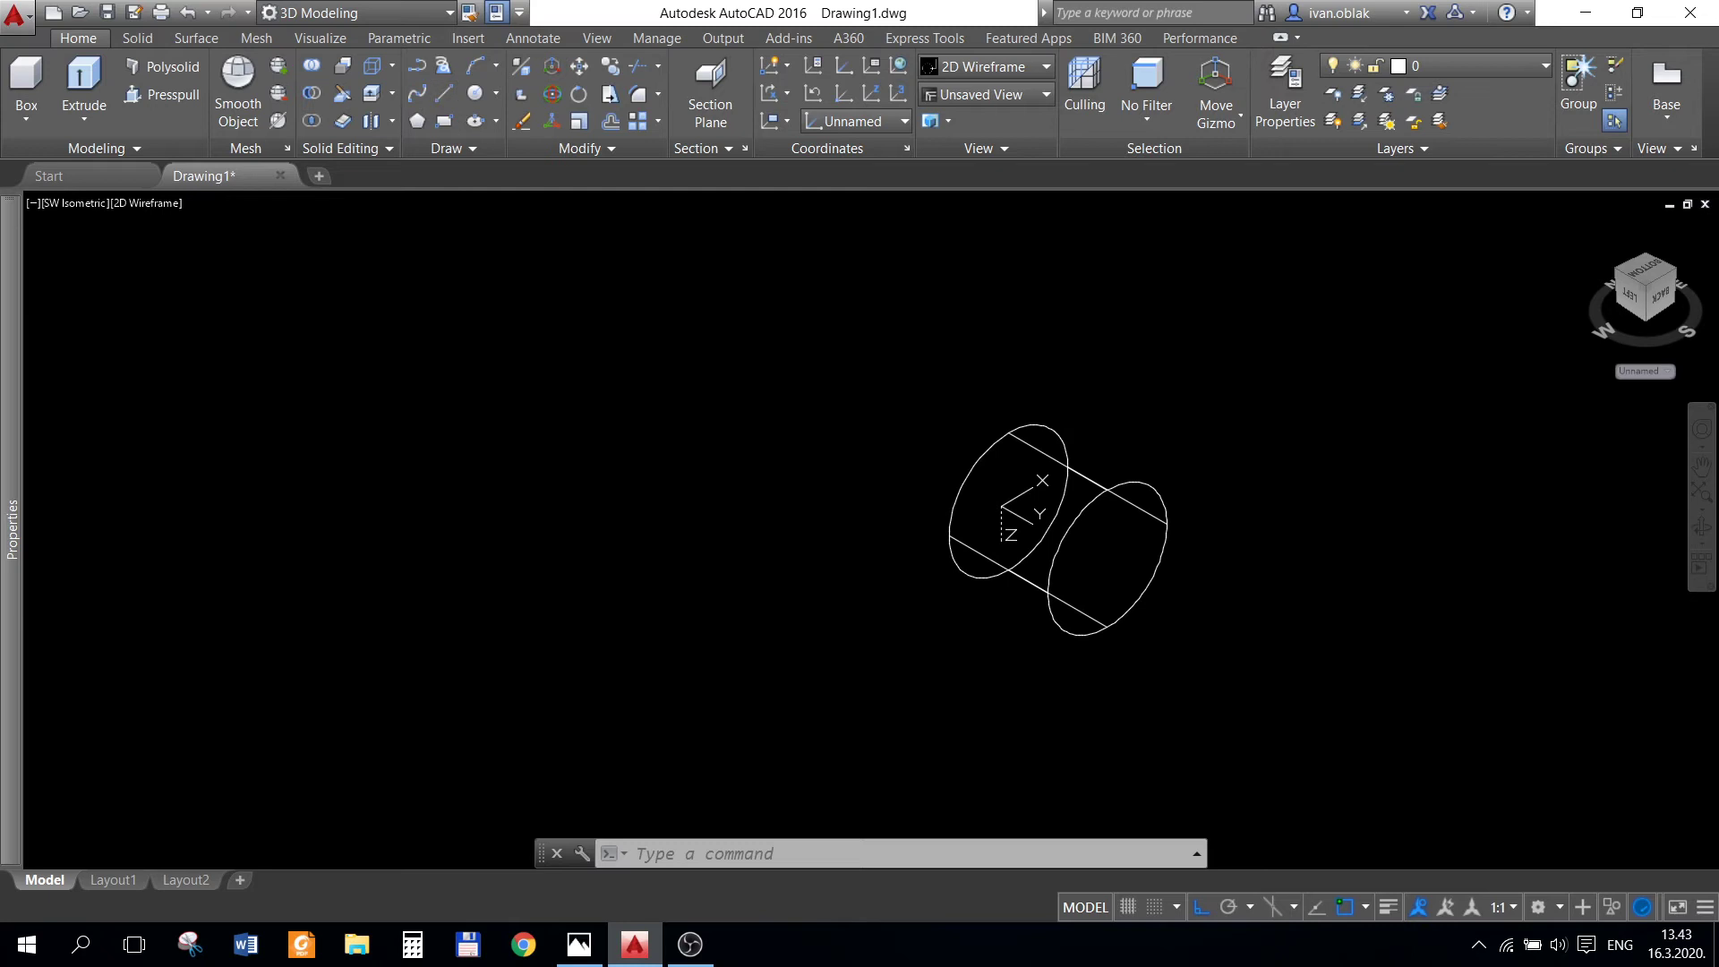
text(l)
key(Return)
click(779, 646)
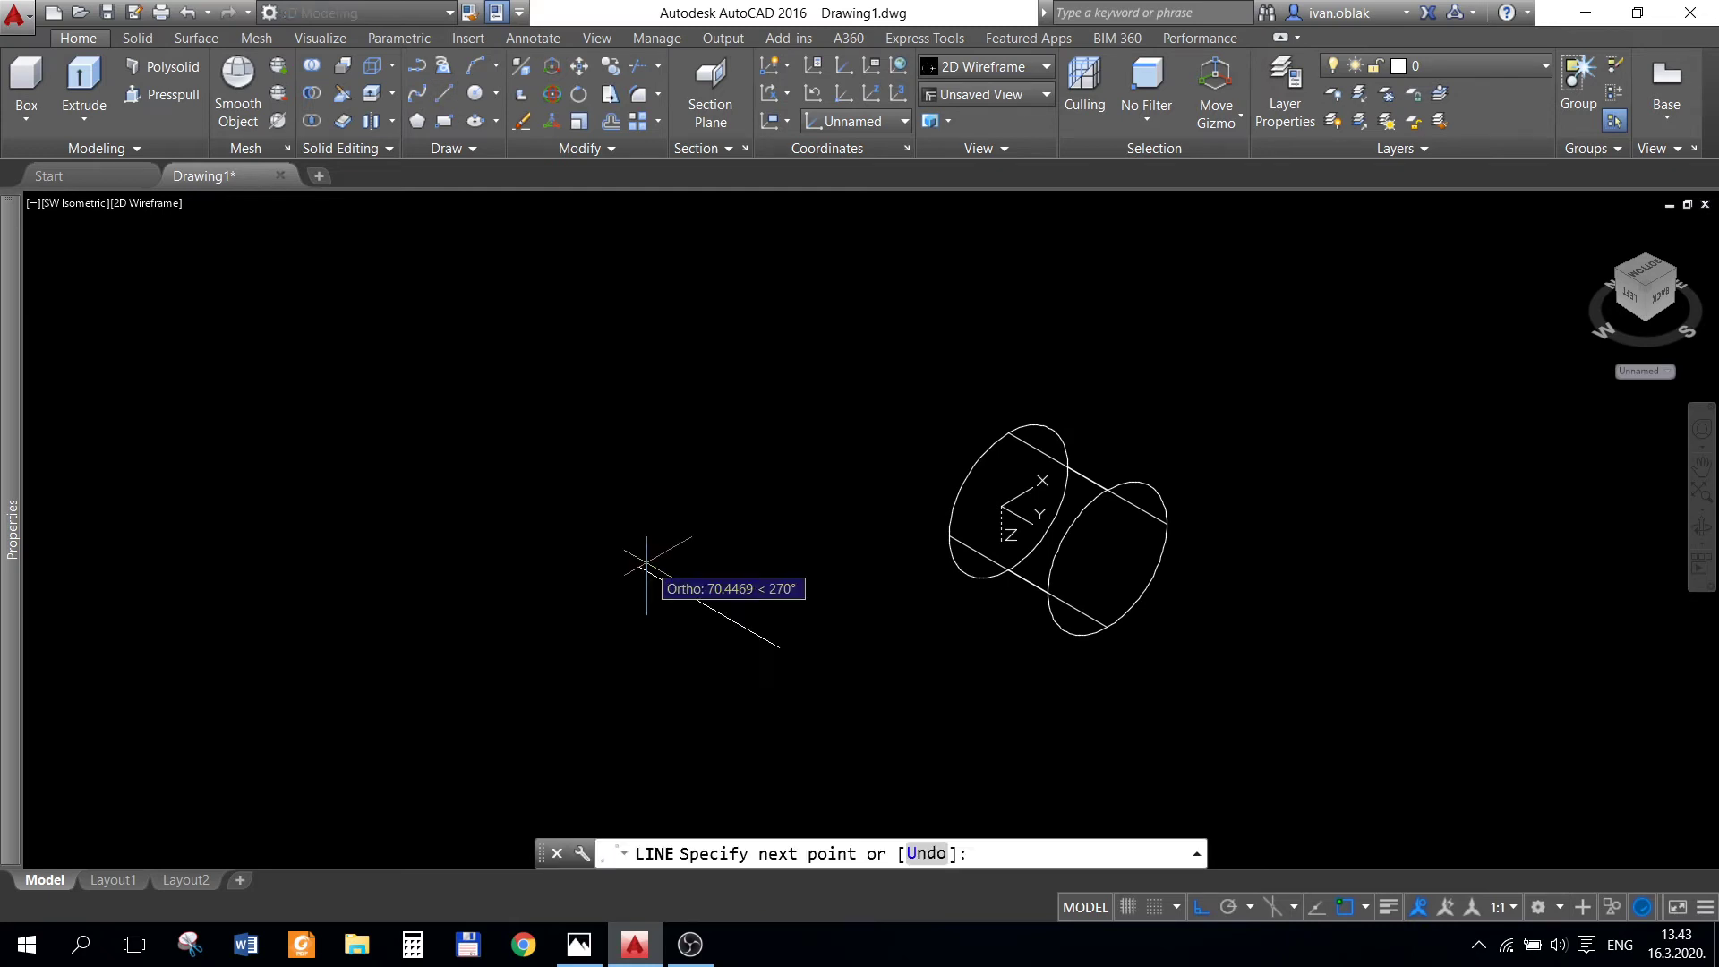
click(593, 944)
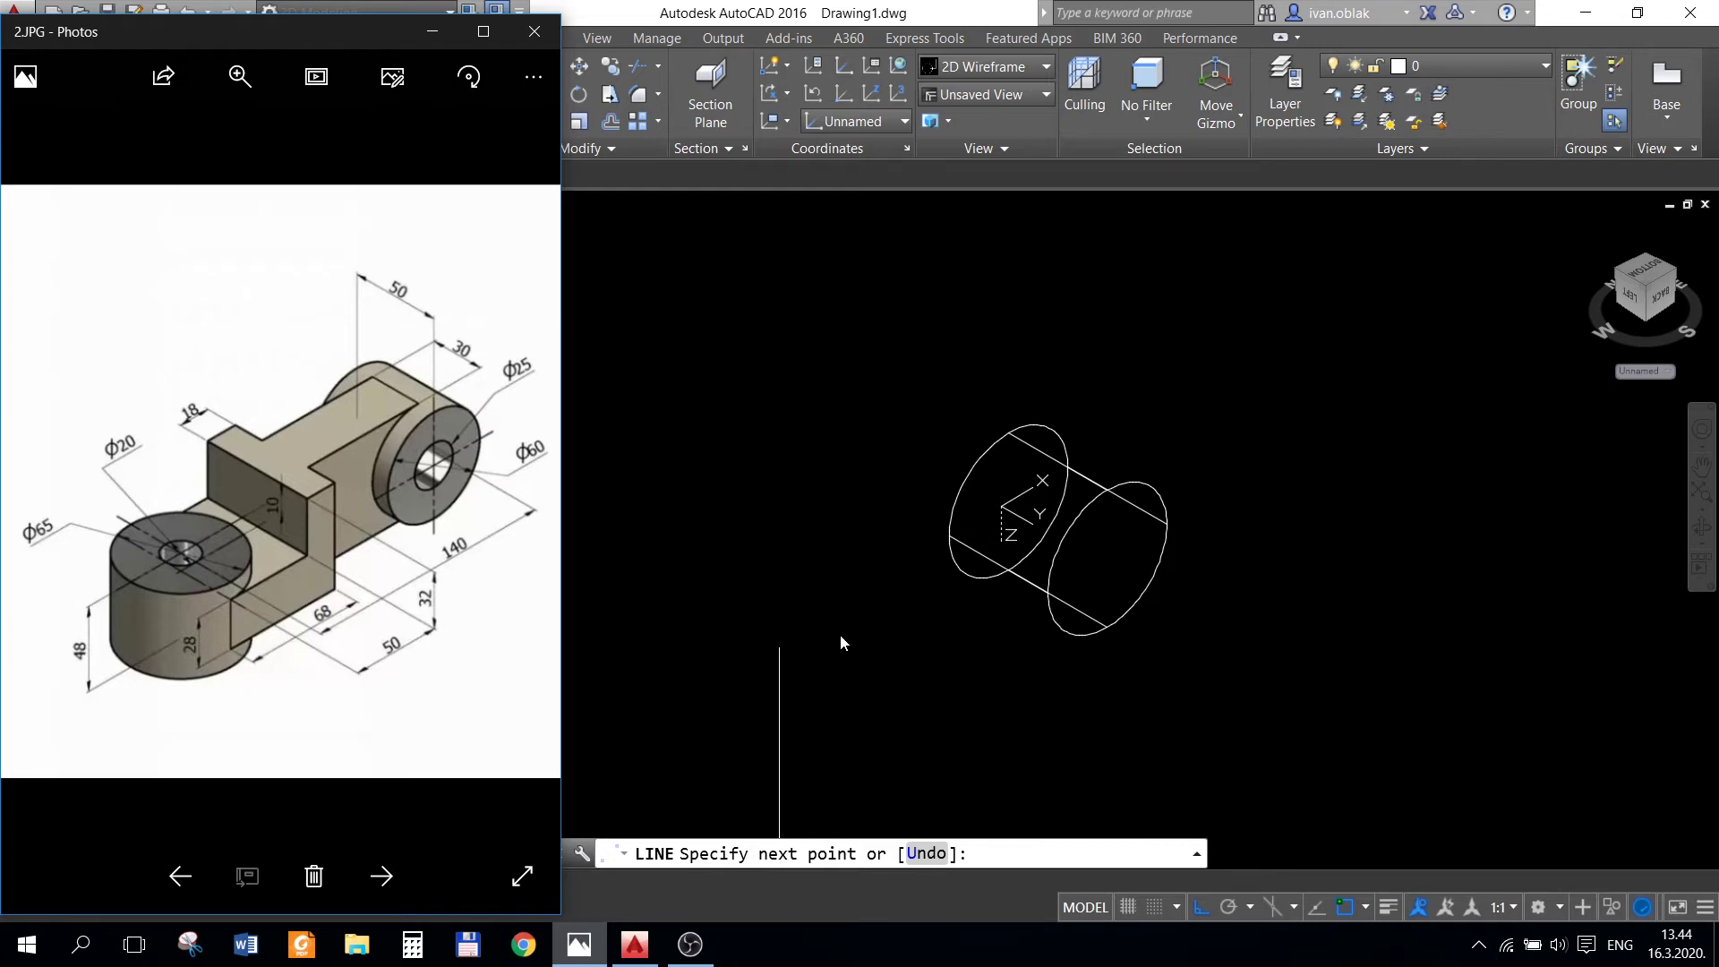
click(635, 942)
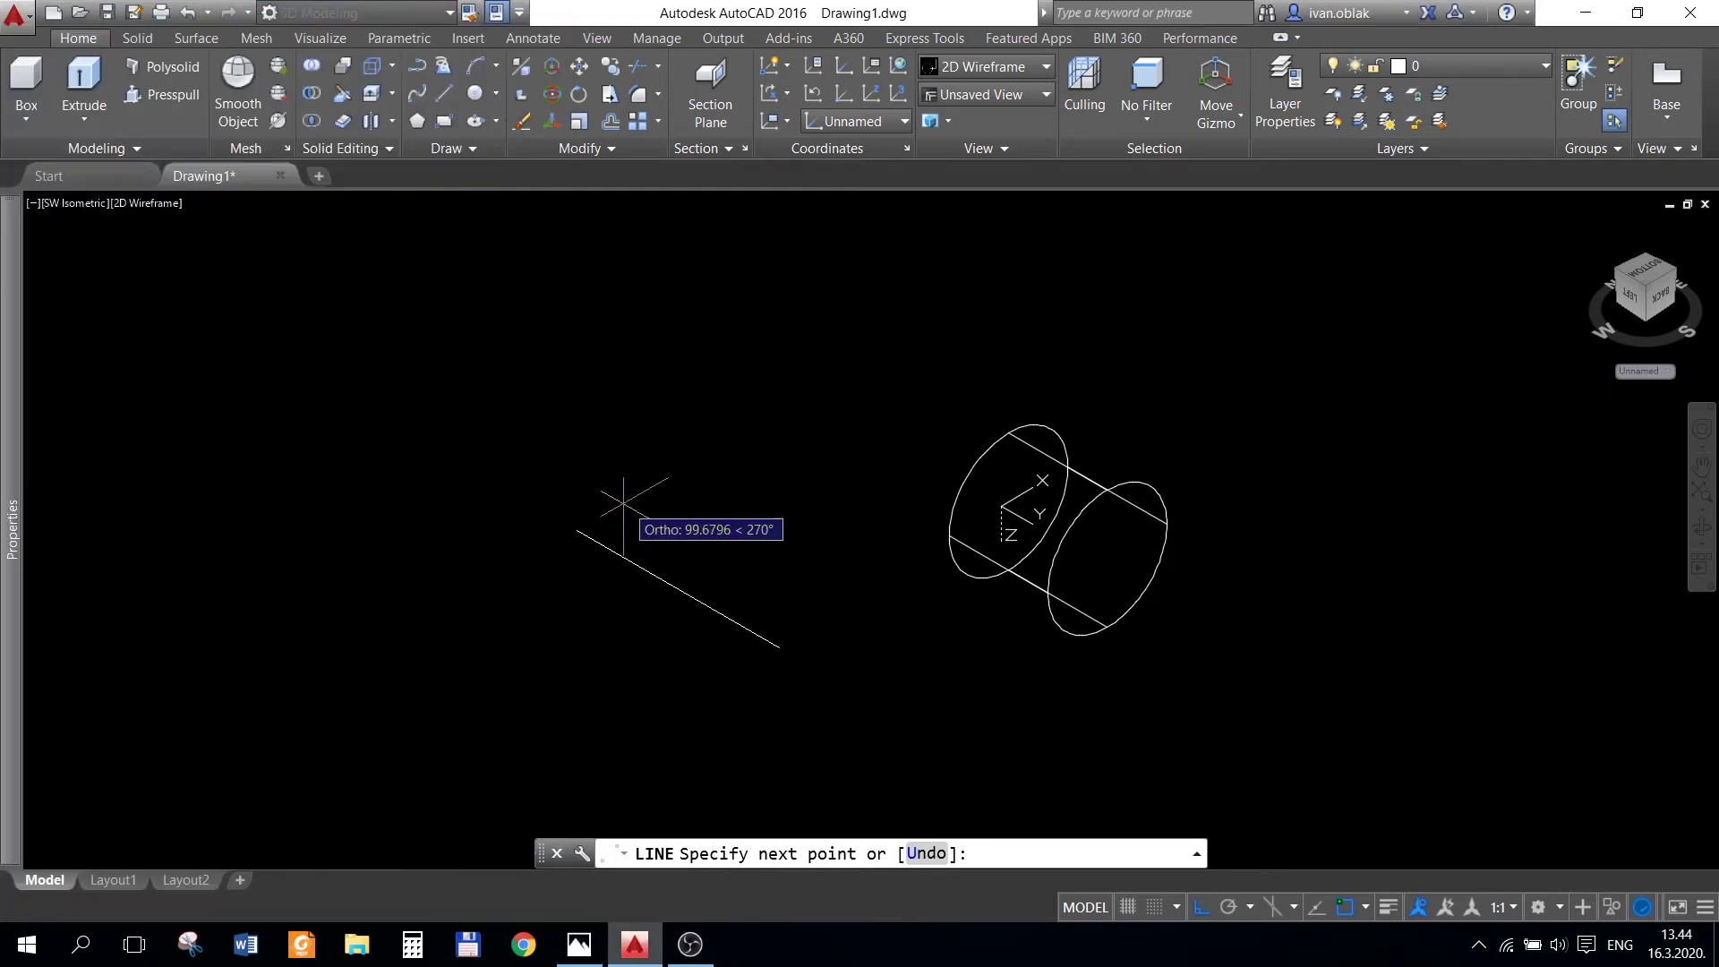
text(65)
key(Return)
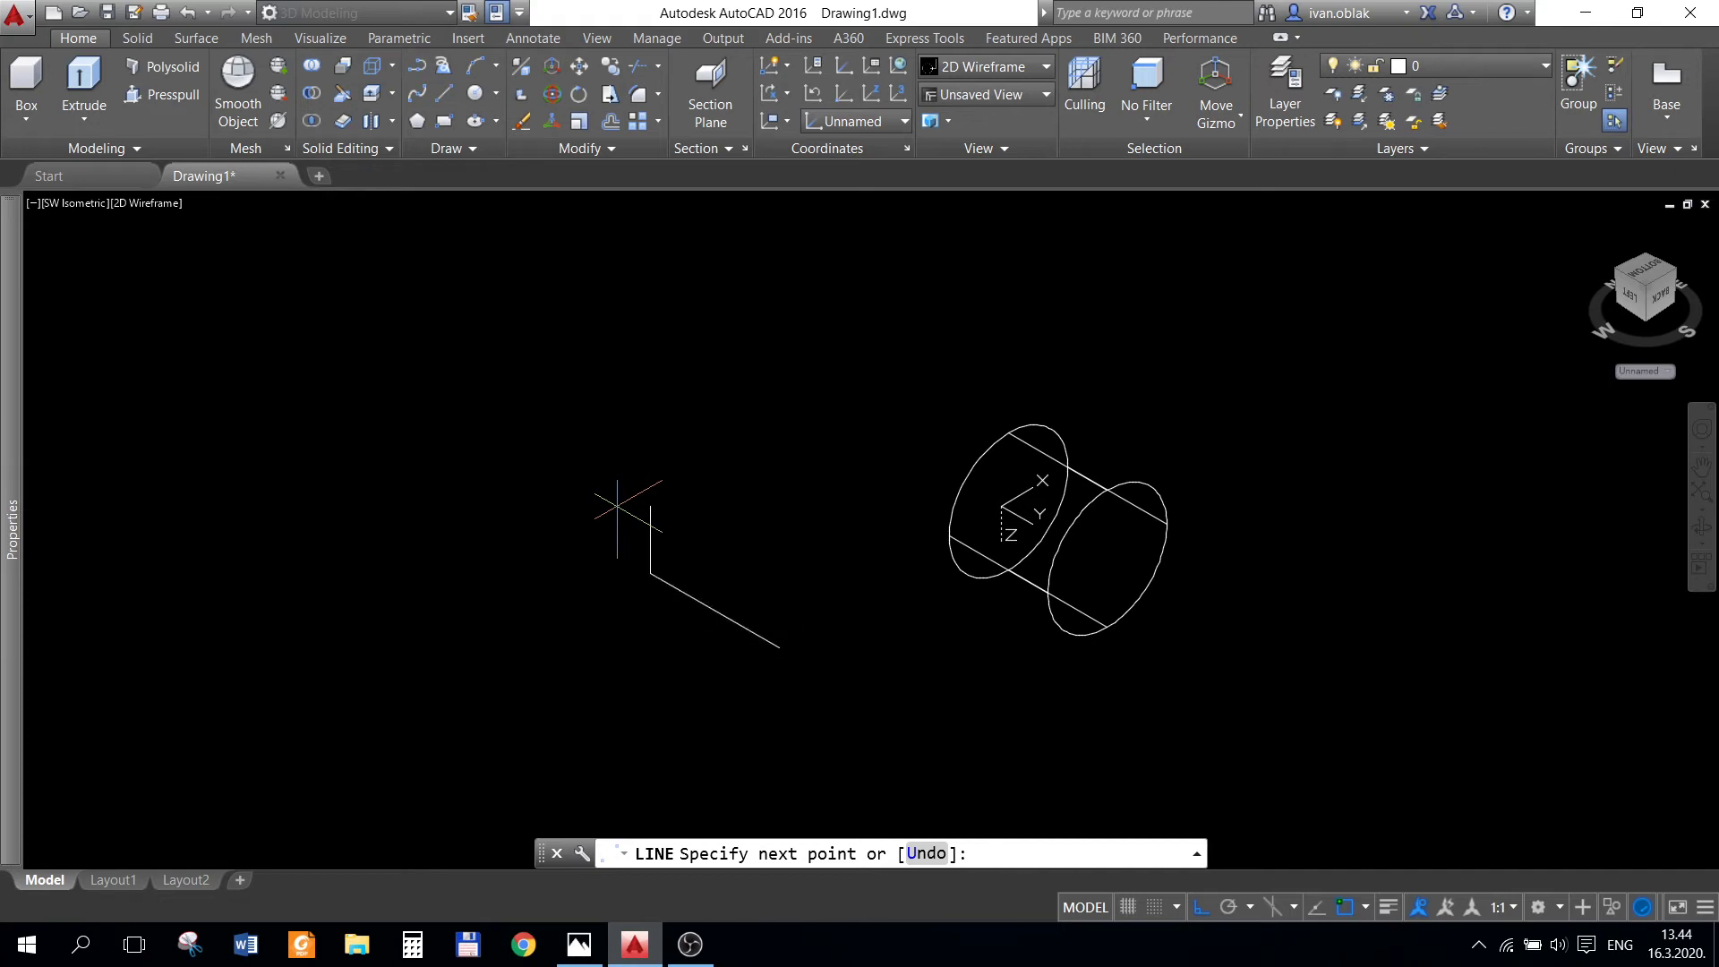
key(Return)
- Add the 18-unit short side and the second short side at the line's other end
click(582, 945)
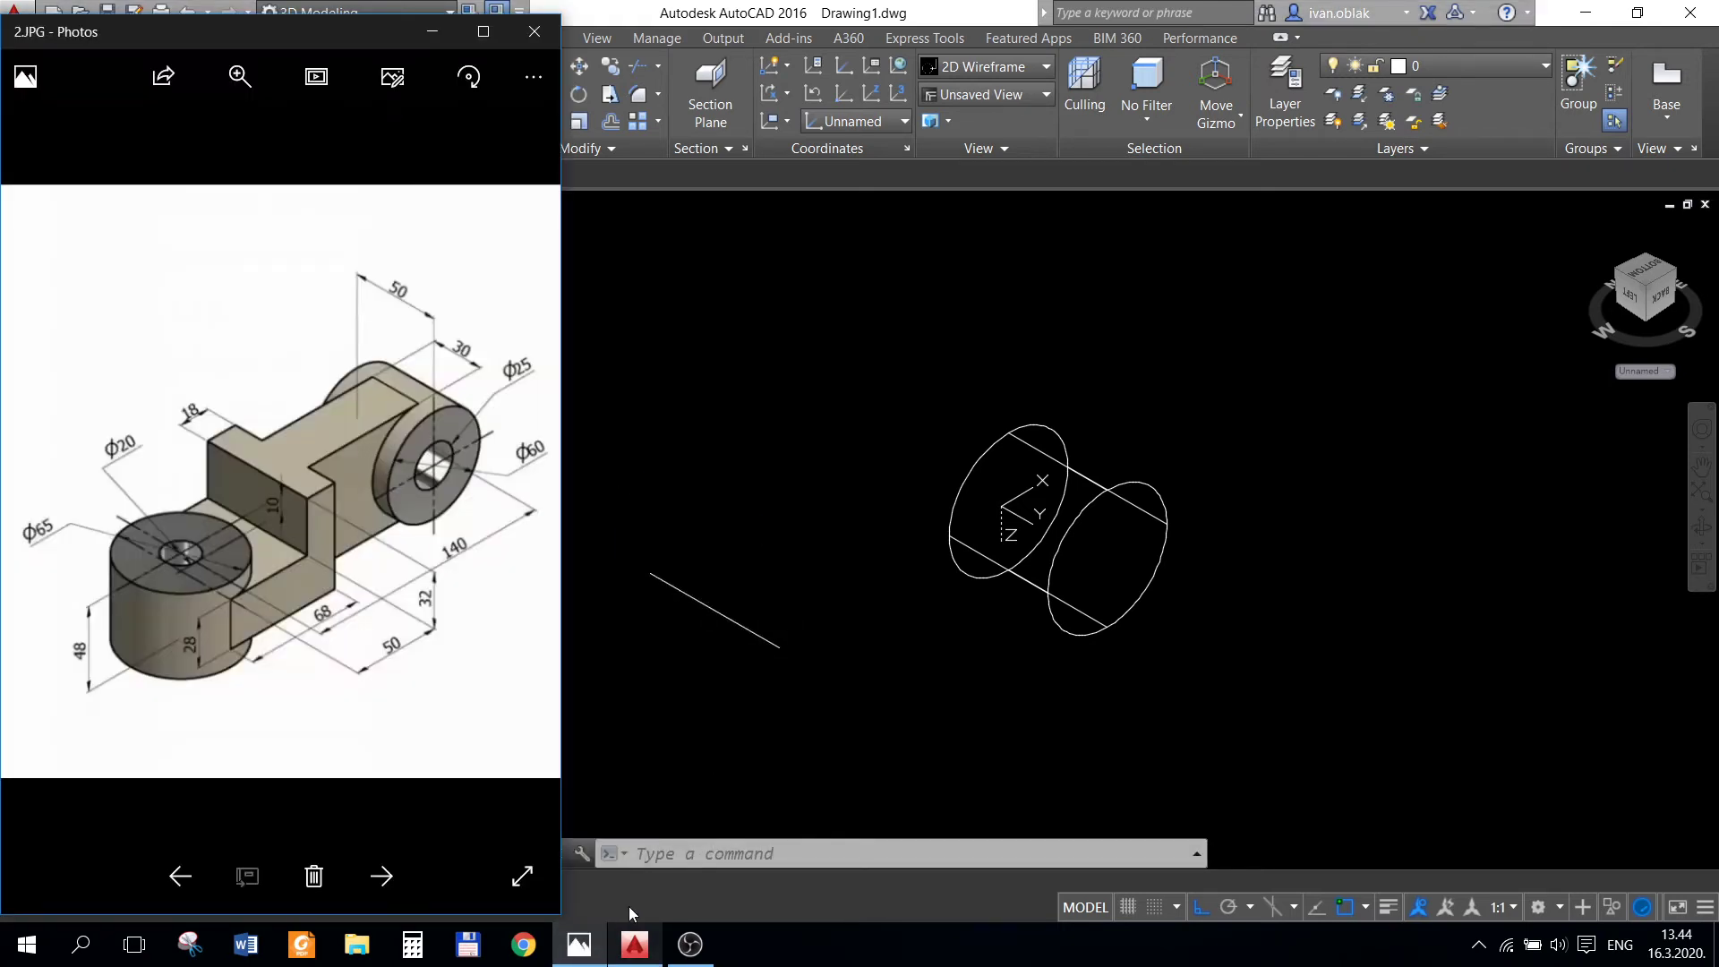
mouse_move(634, 944)
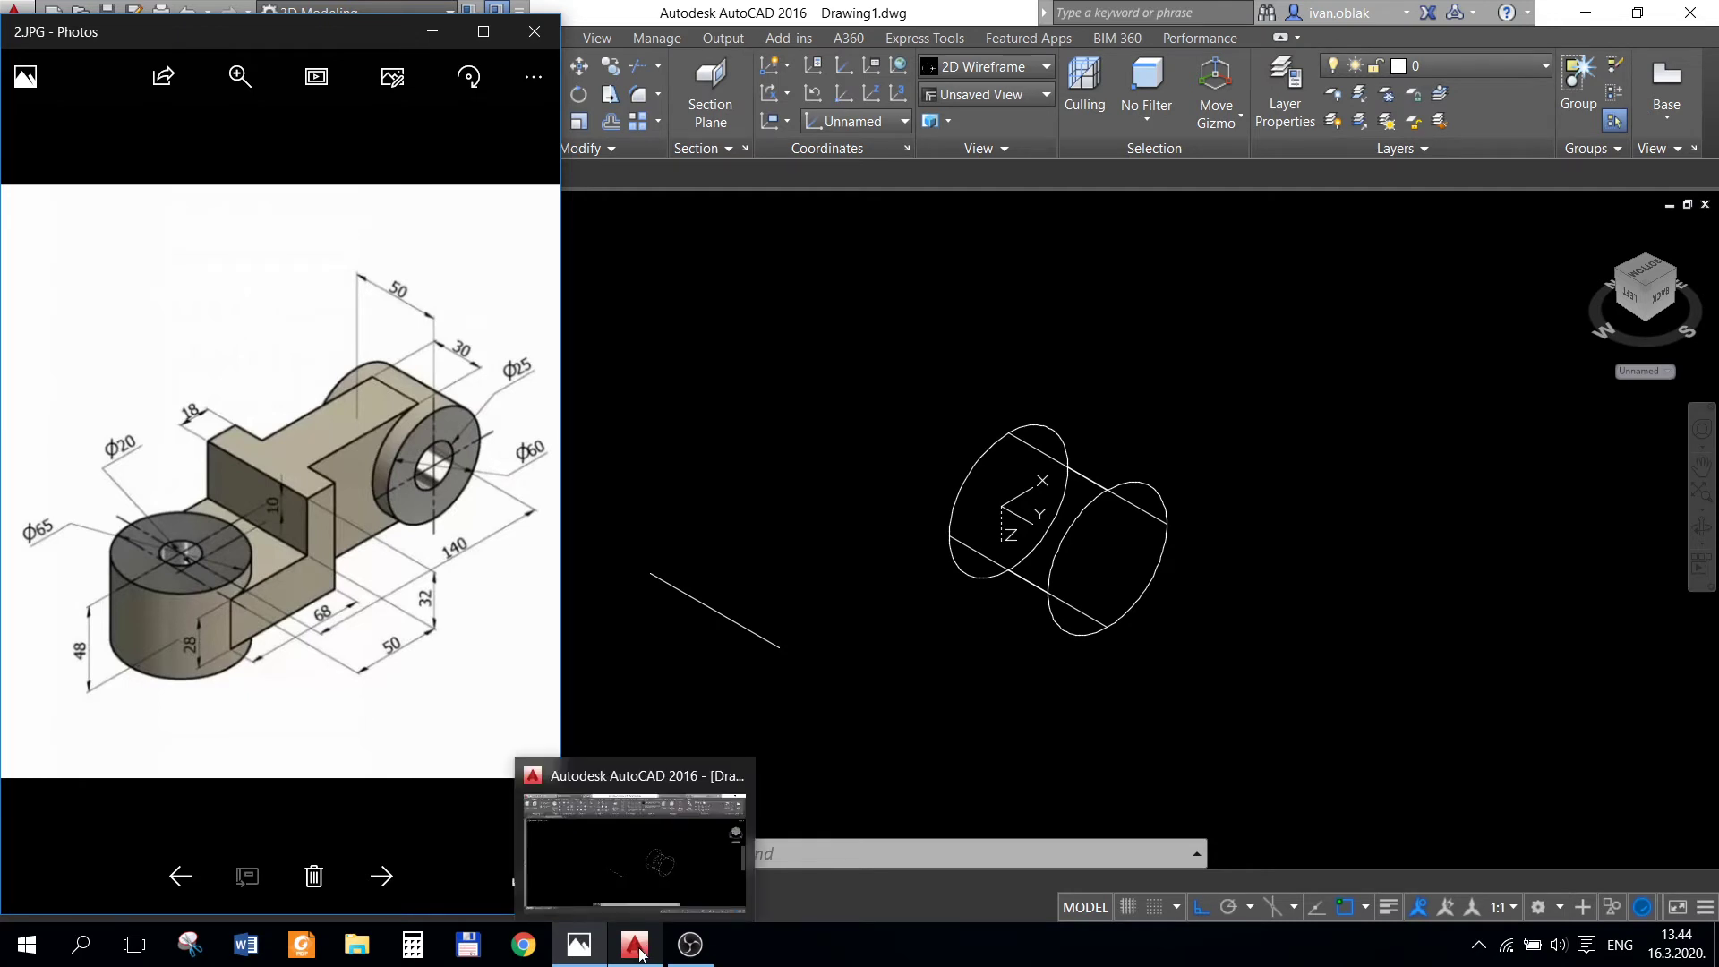
click(640, 954)
click(448, 92)
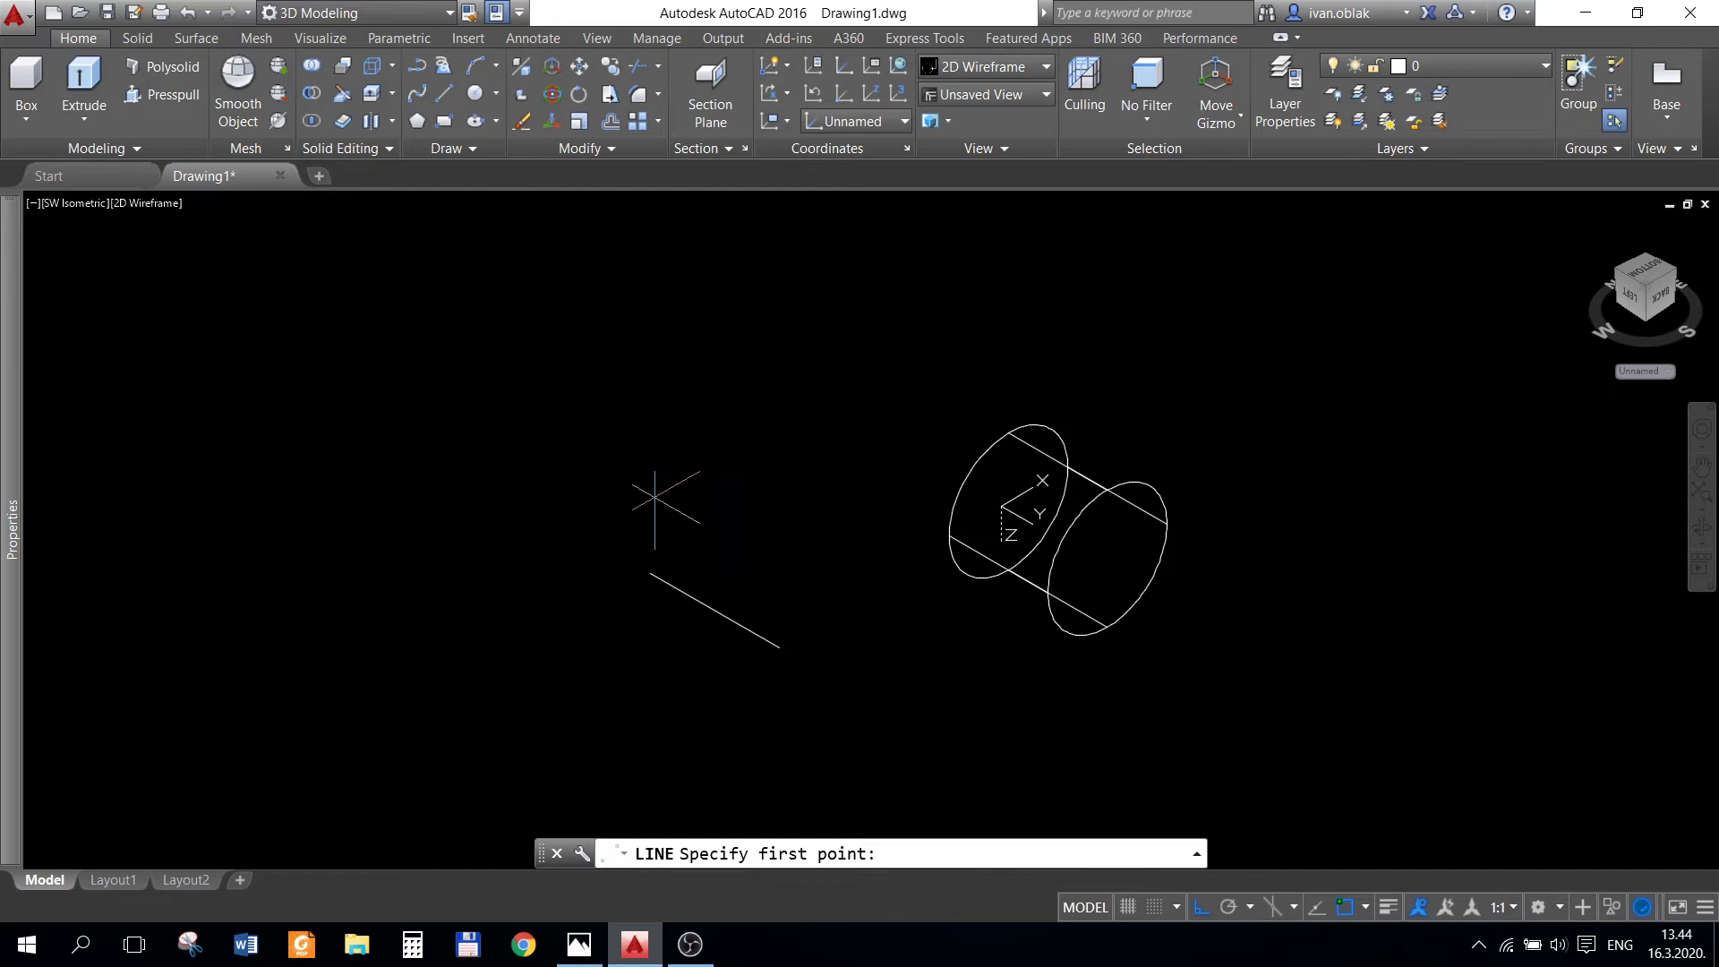
click(651, 573)
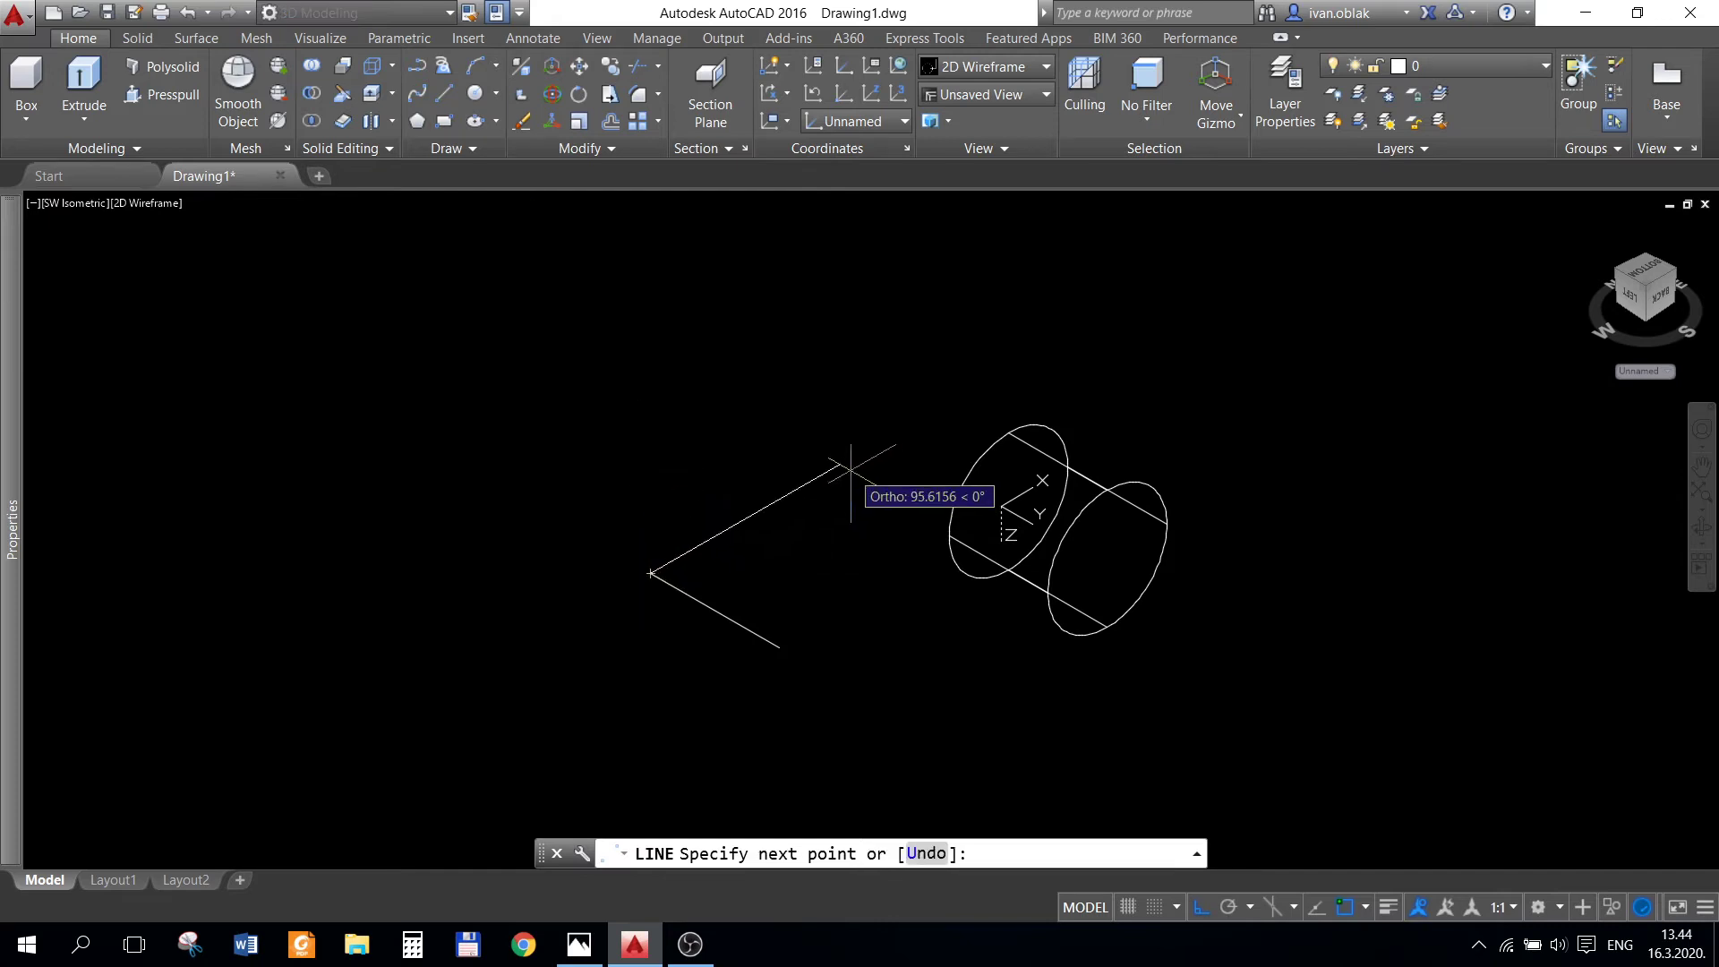
text(18)
key(Return)
key(Return)
click(454, 94)
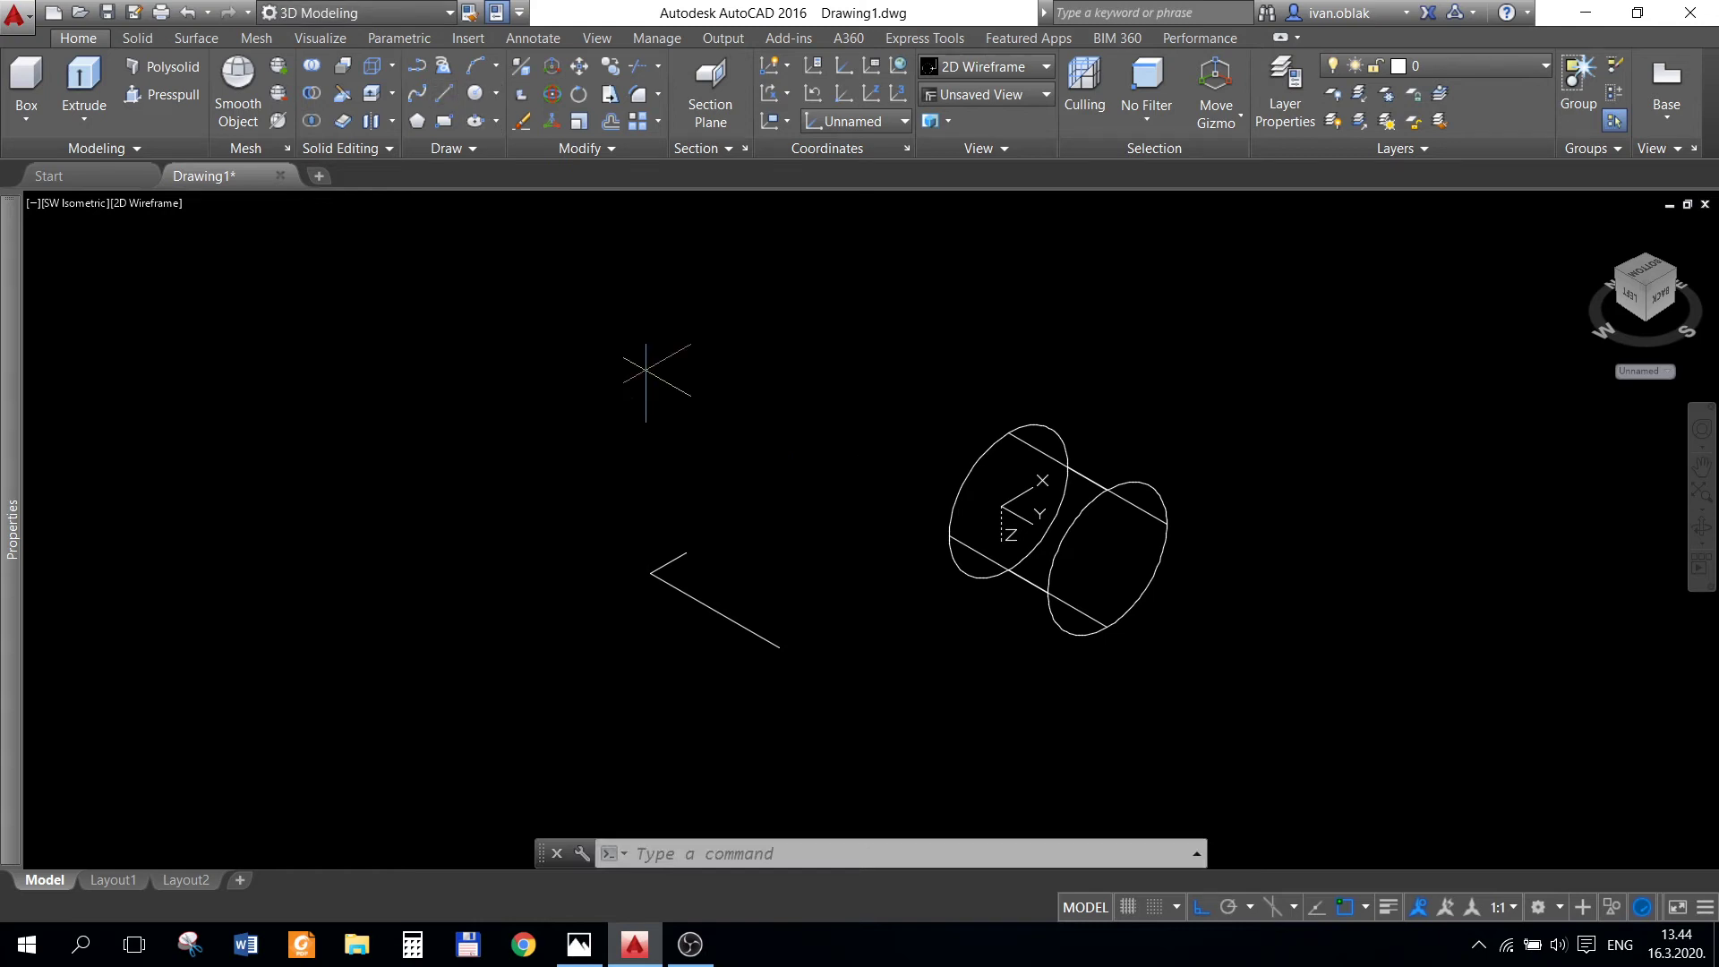
click(777, 643)
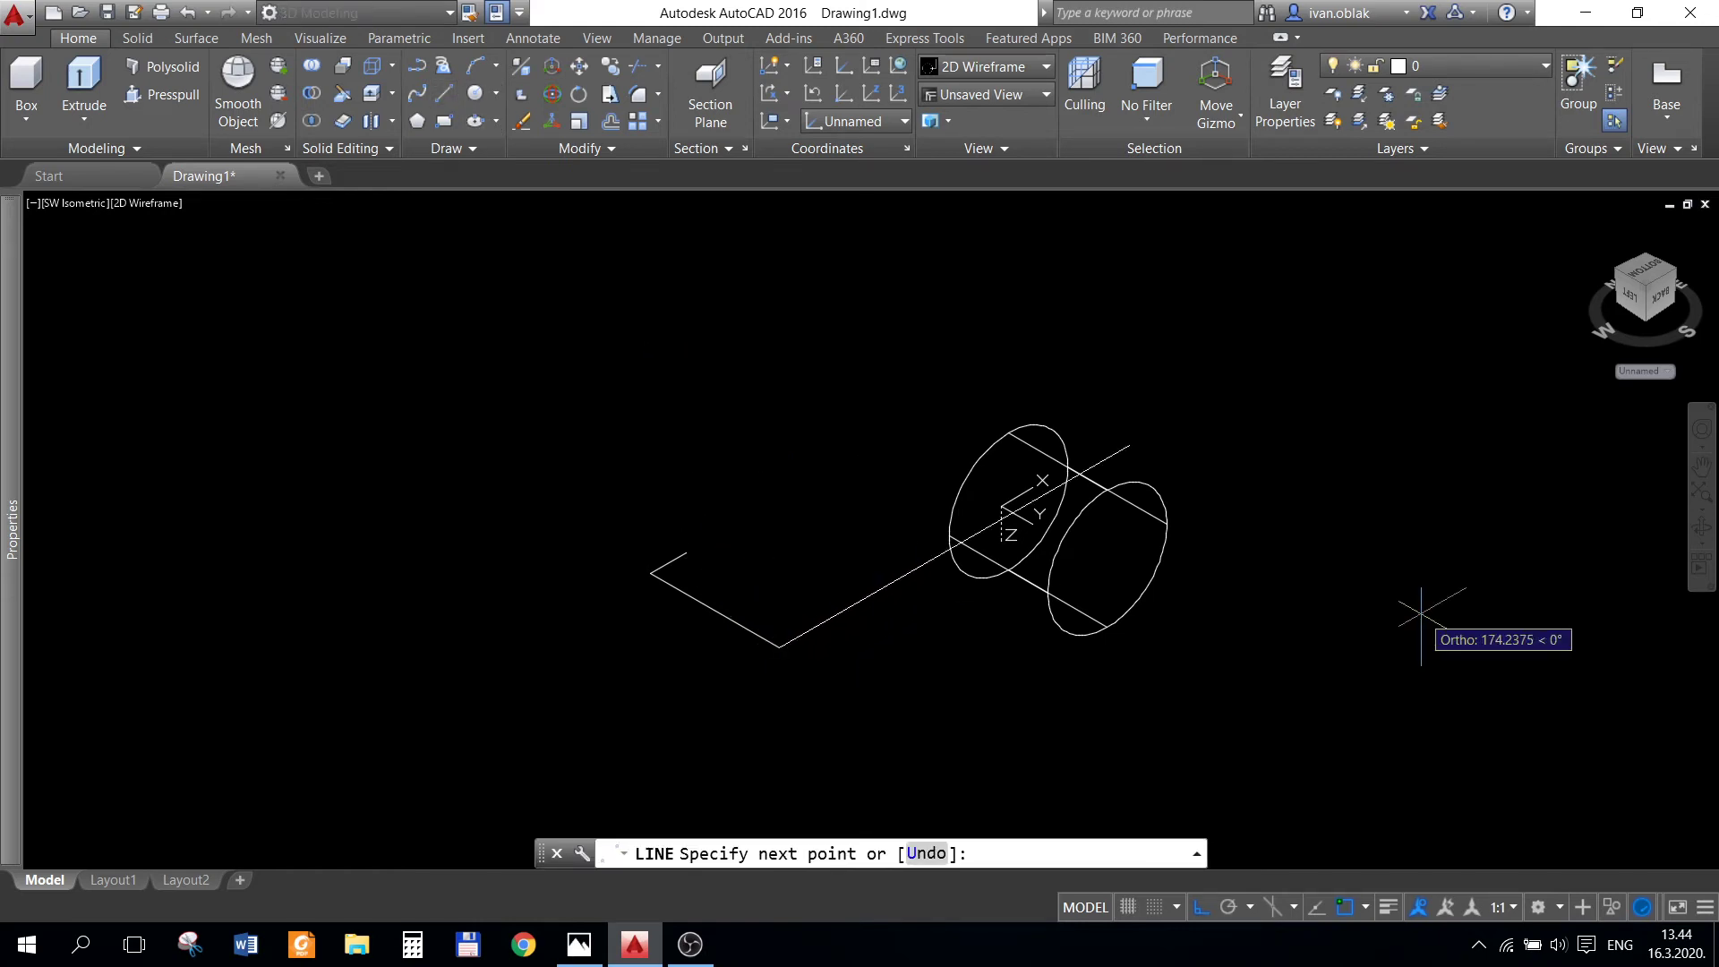
text(1)
key(BackSpace)
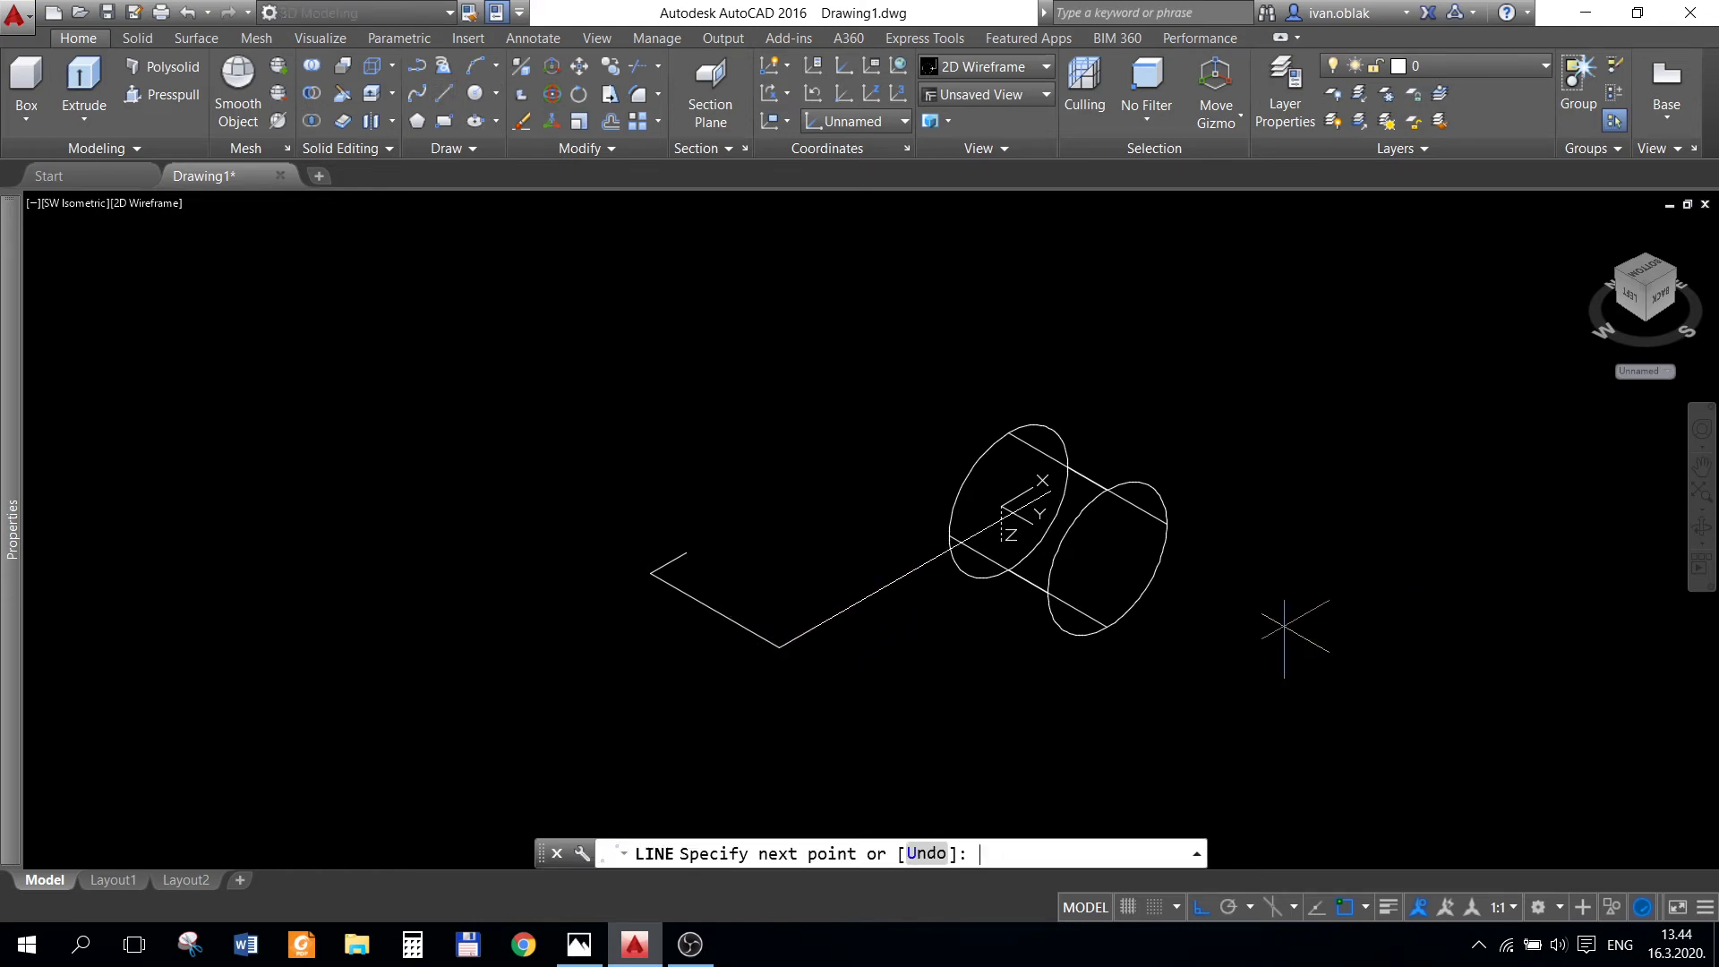
text(2)
key(Return)
key(Return)
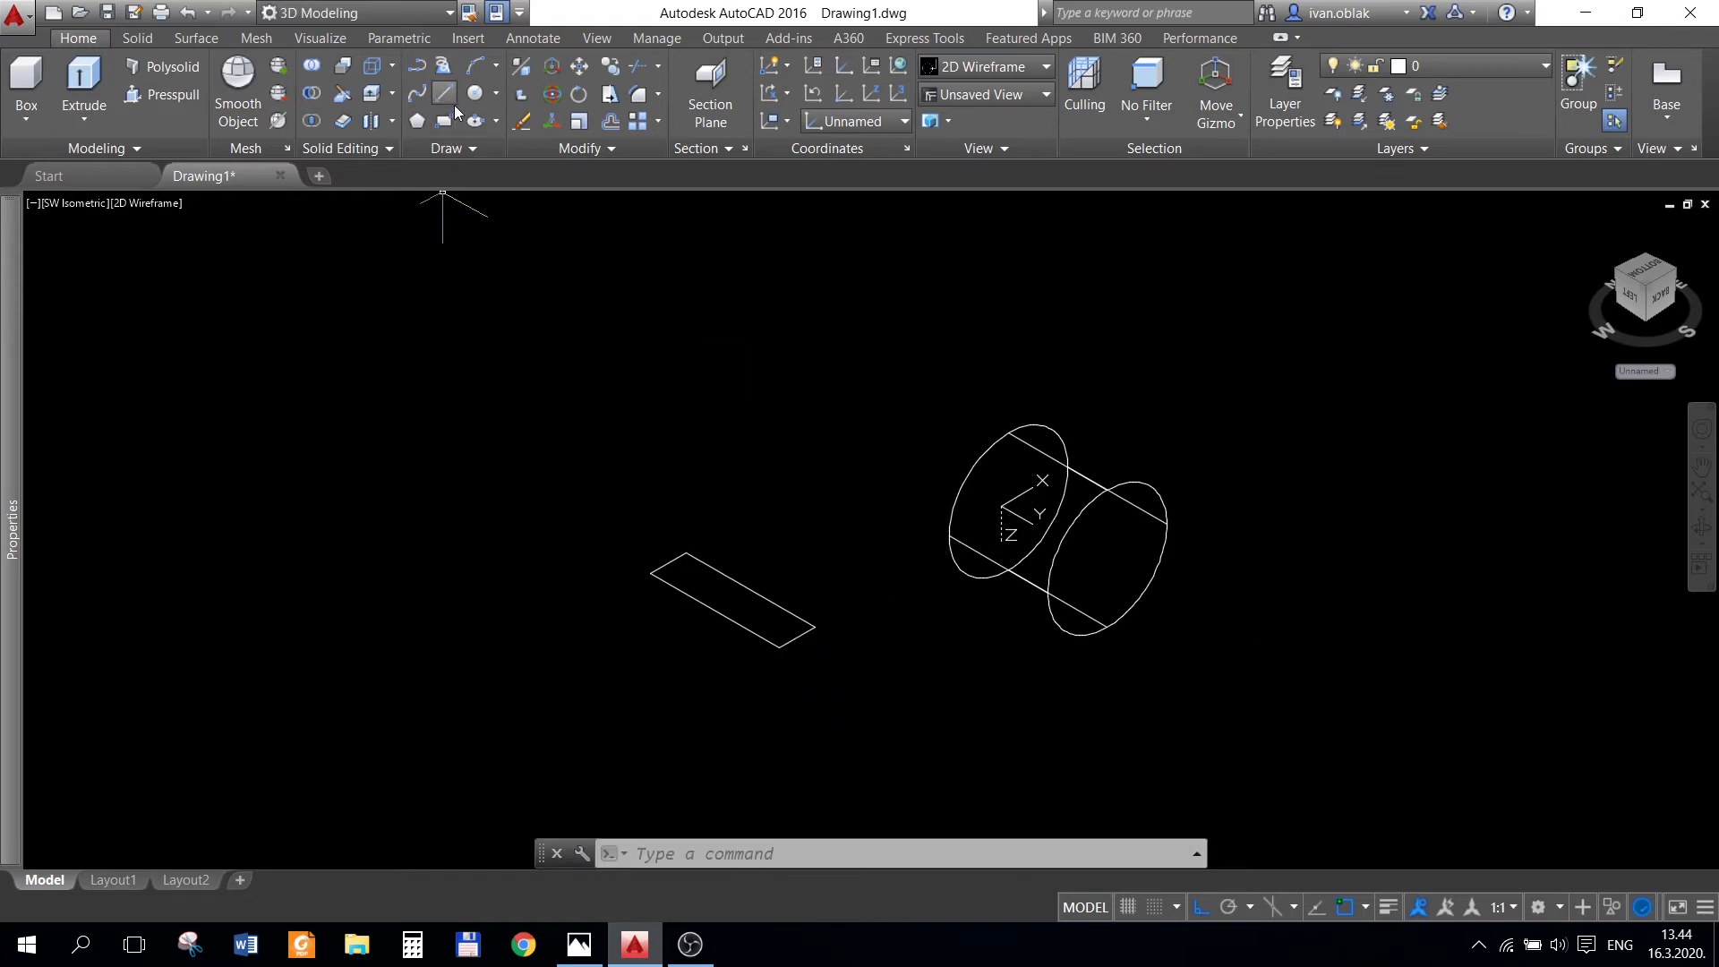
- Draw a 90-unit line from the rectangle's long edge toward the cylinder
click(445, 95)
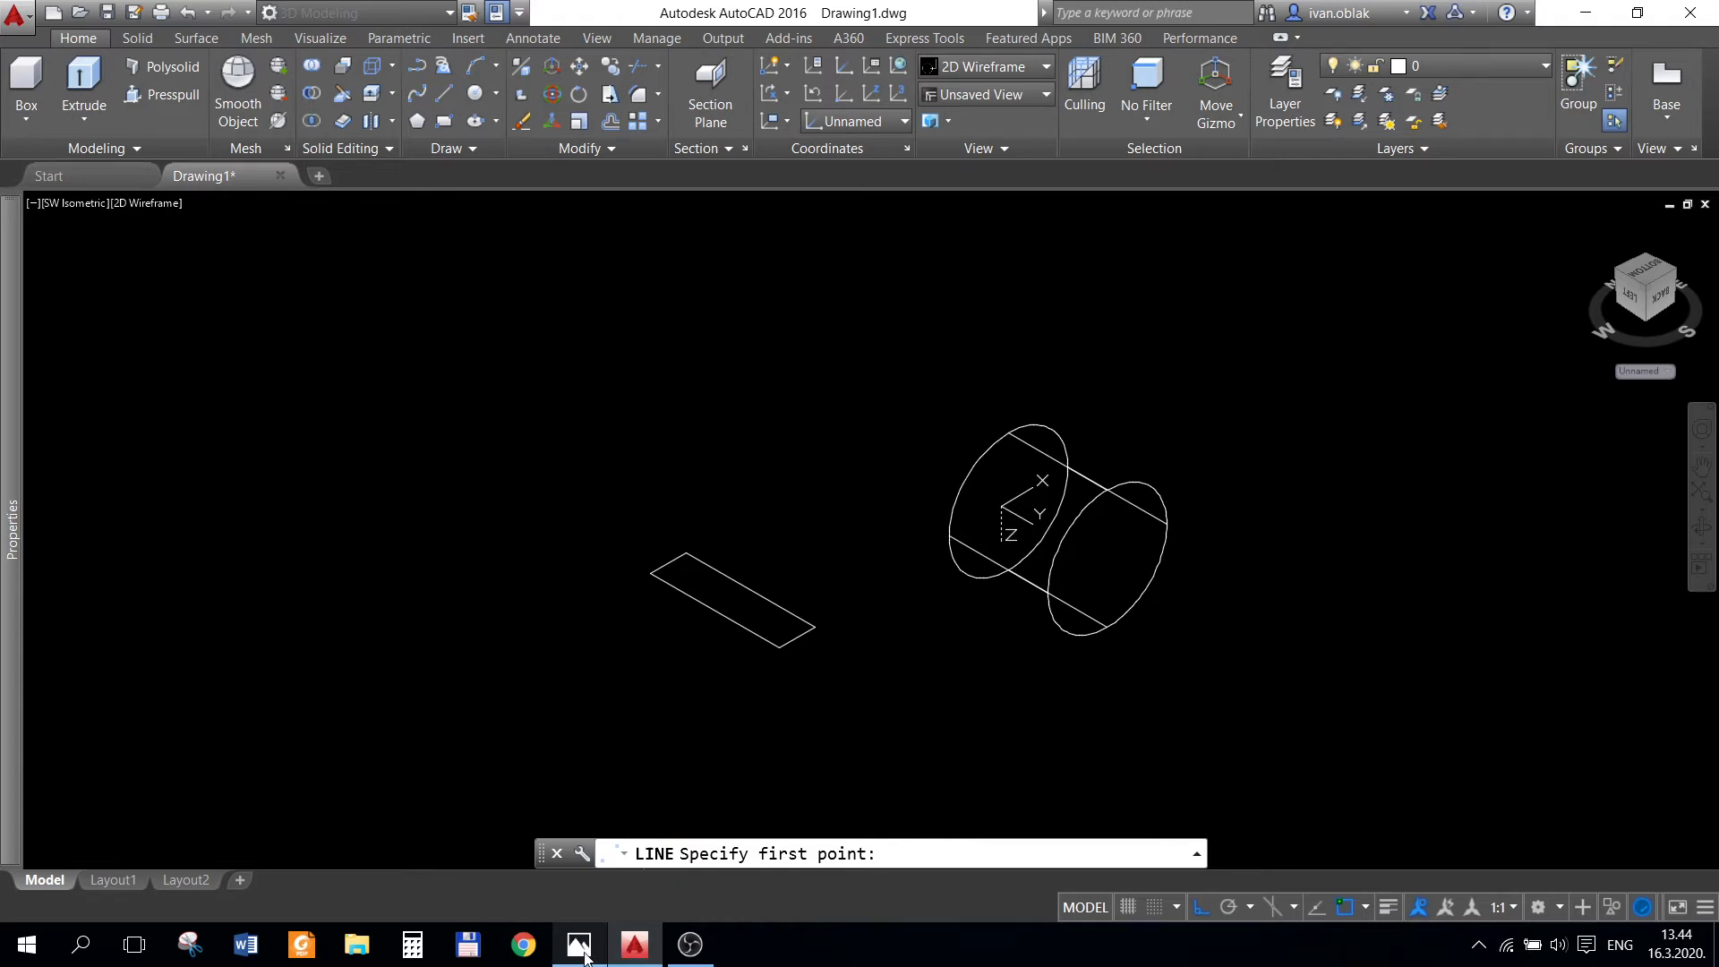
click(582, 954)
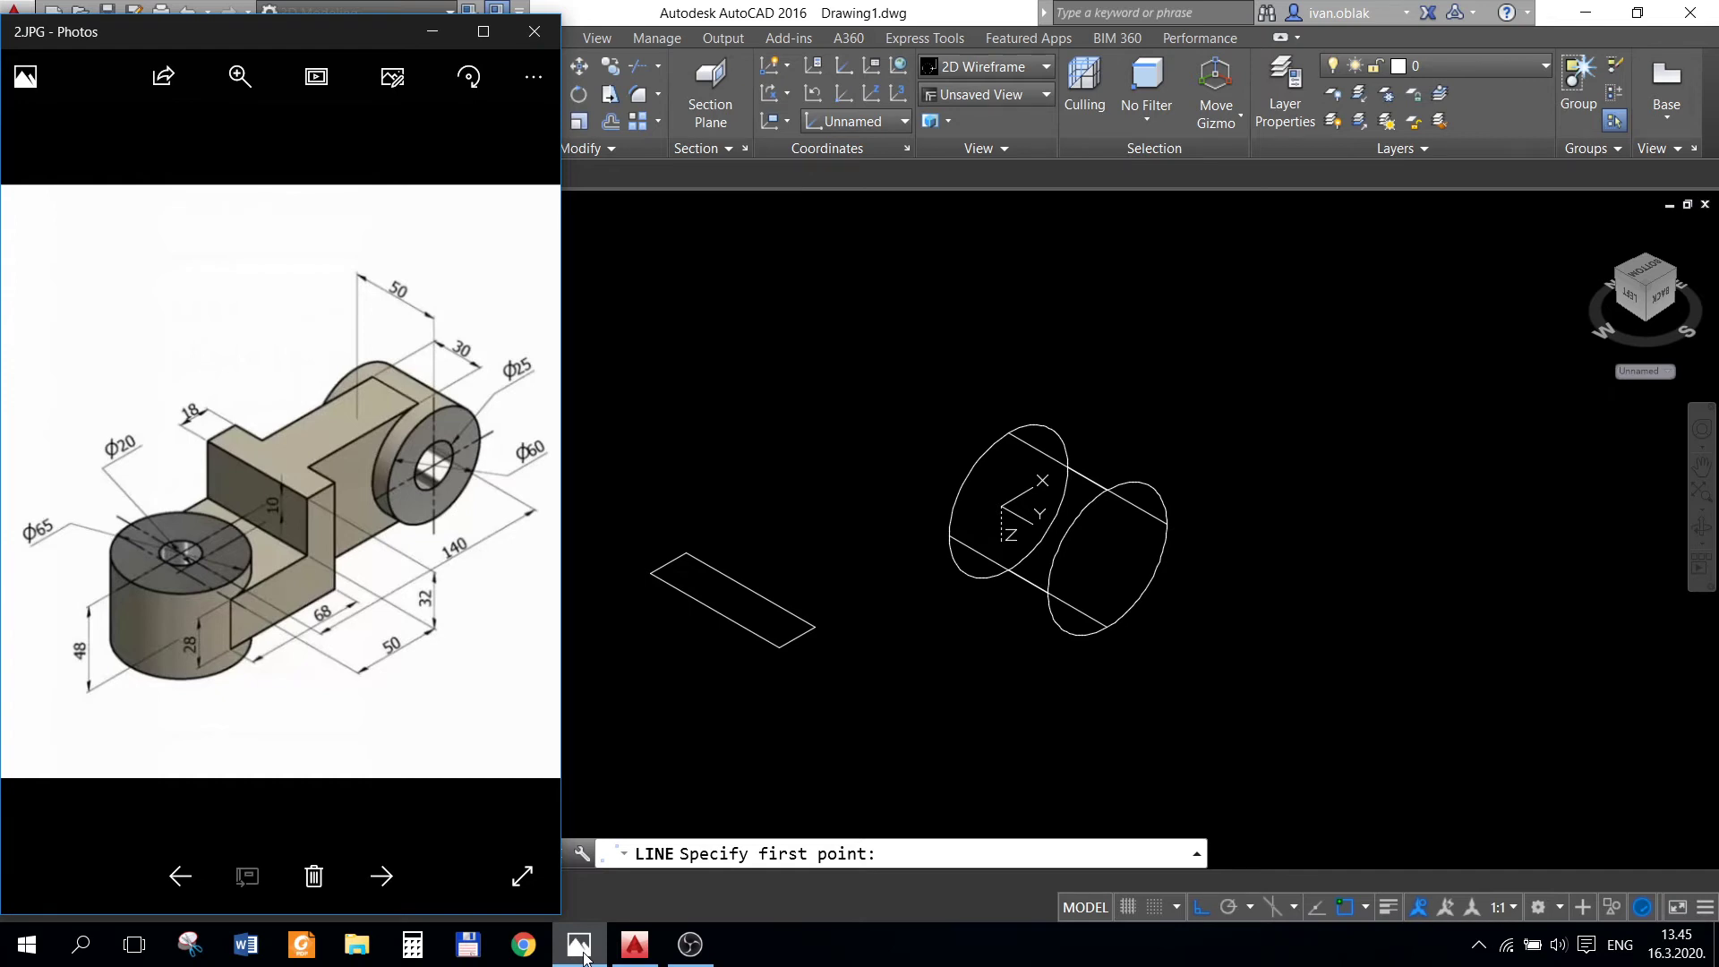
click(635, 944)
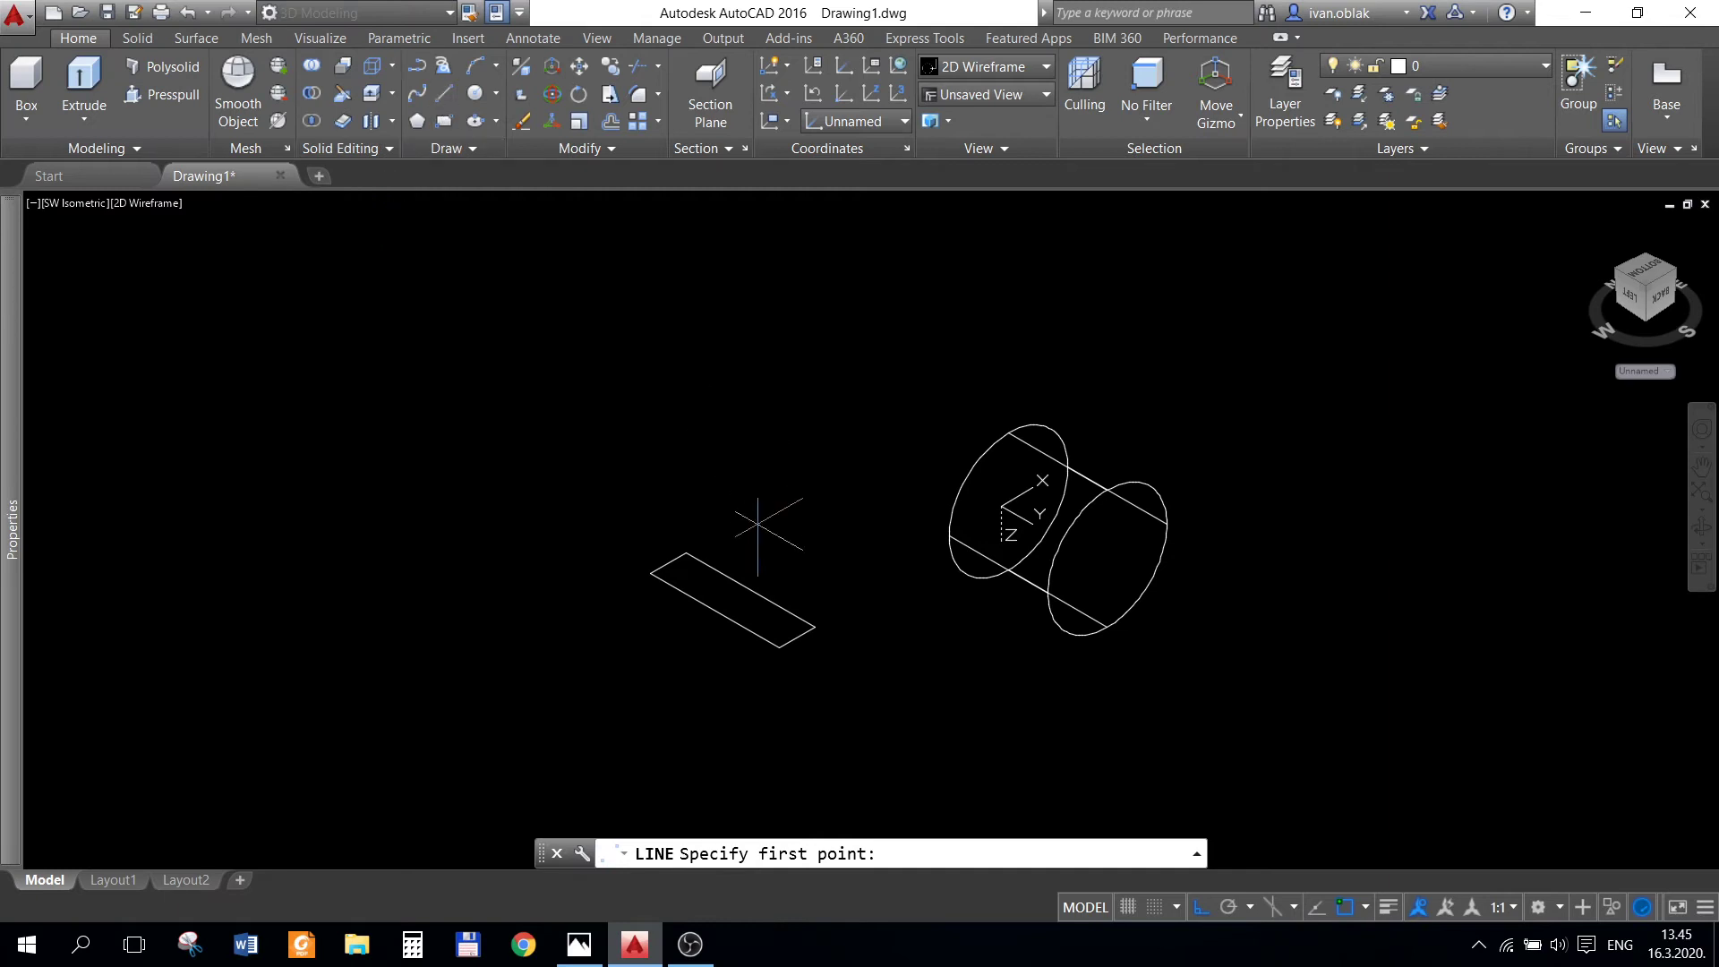
click(750, 587)
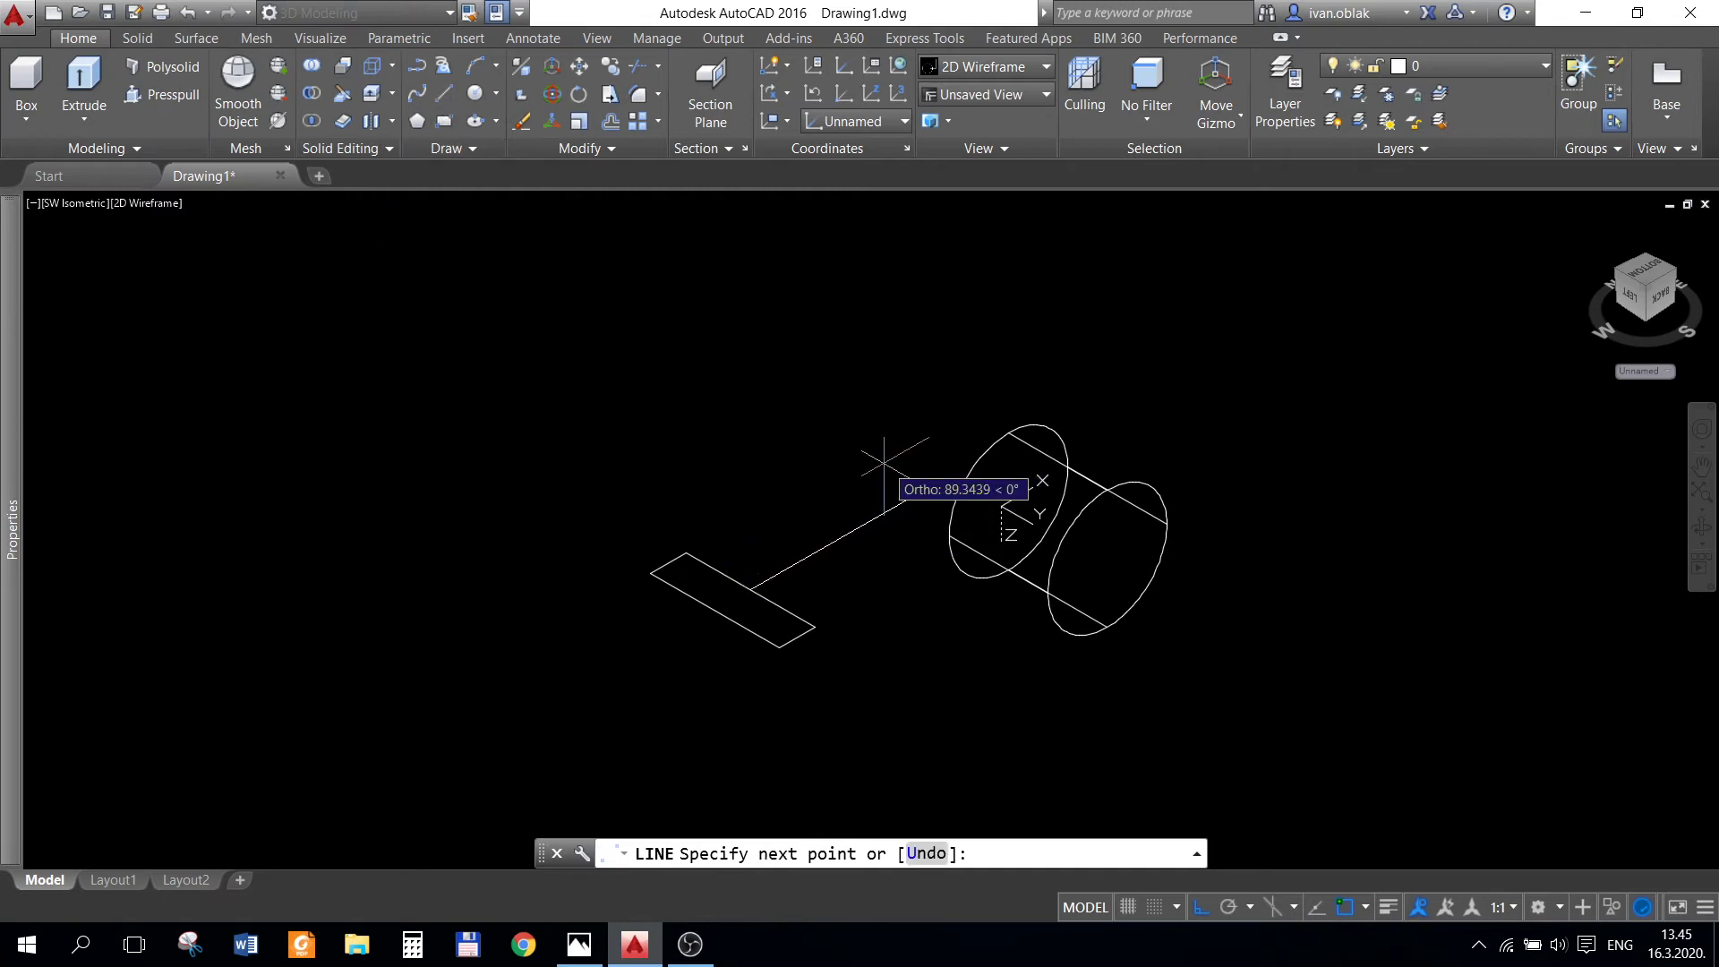
text(90)
key(Return)
key(Return)
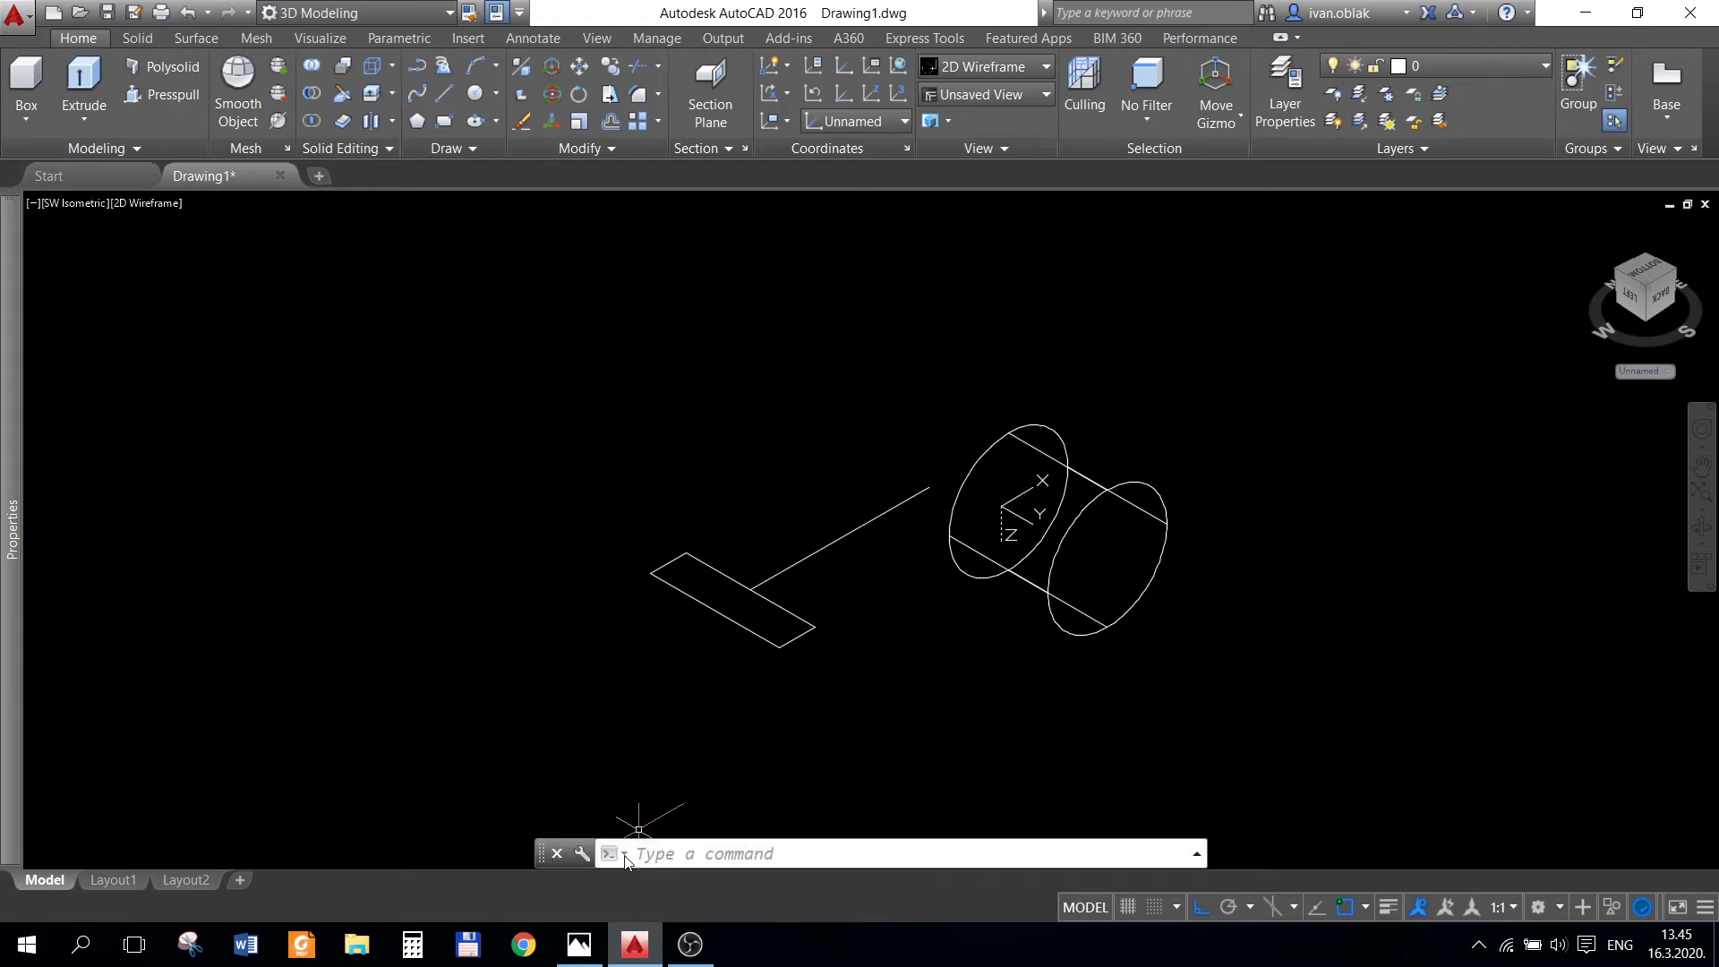
click(579, 945)
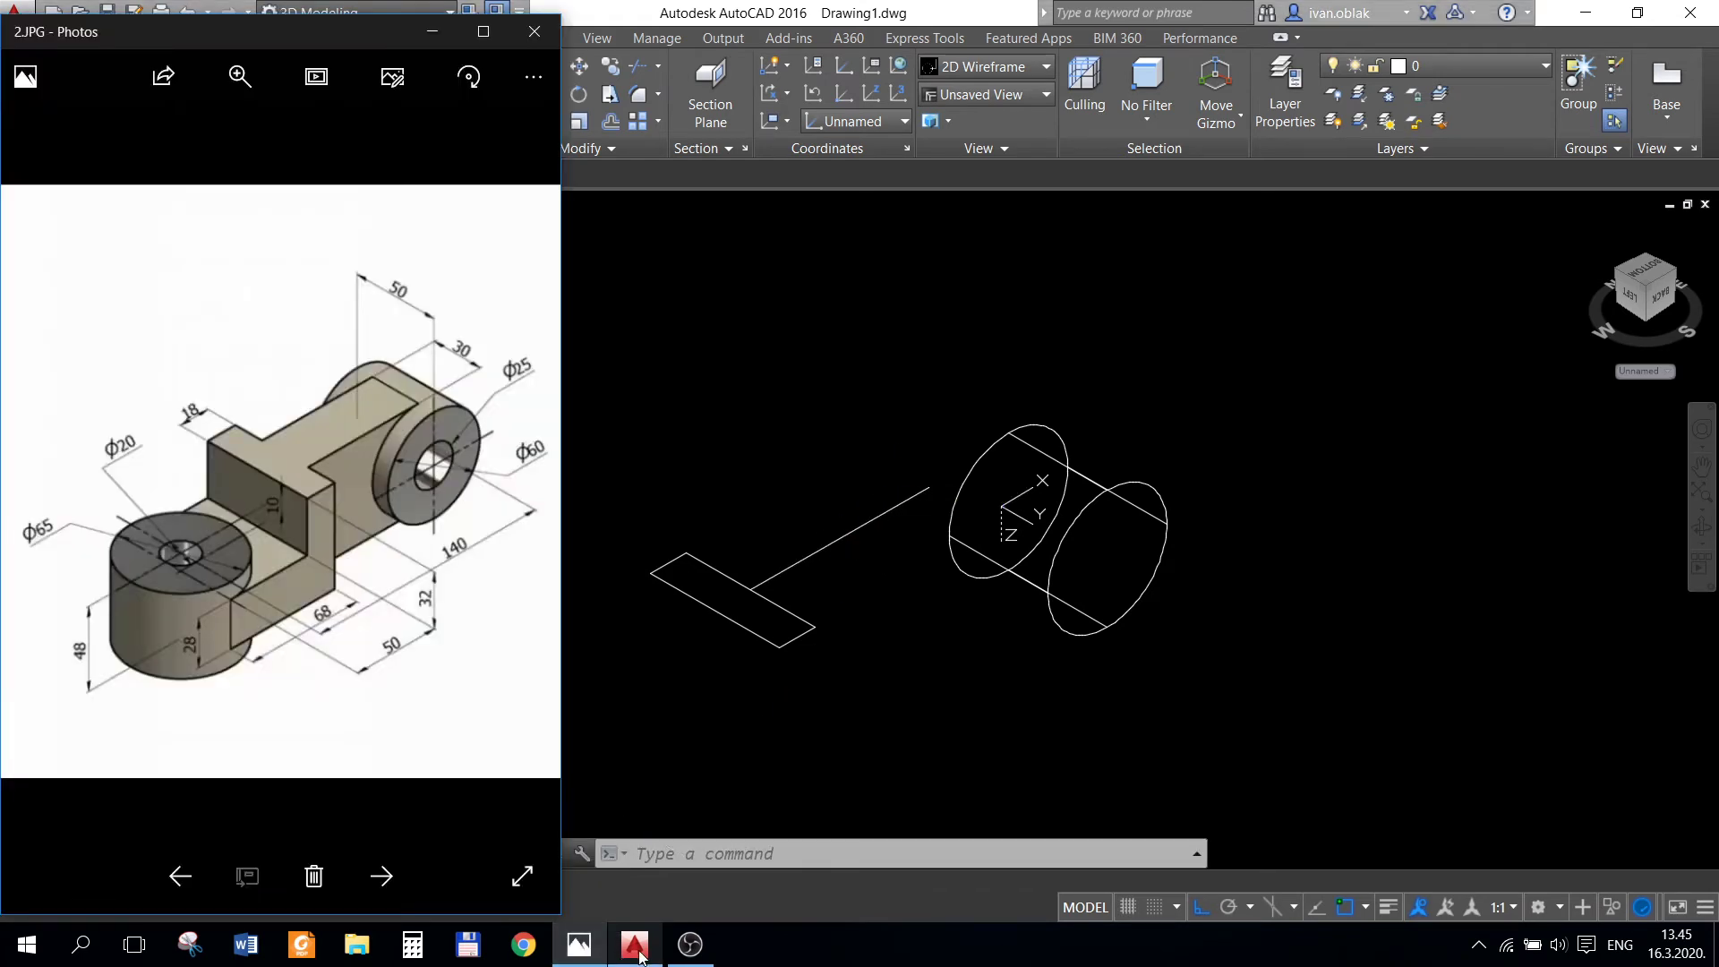
click(635, 944)
scroll(811, 547, up, 5)
- Copy the long diagonal line 15 units to make a parallel line
click(810, 547)
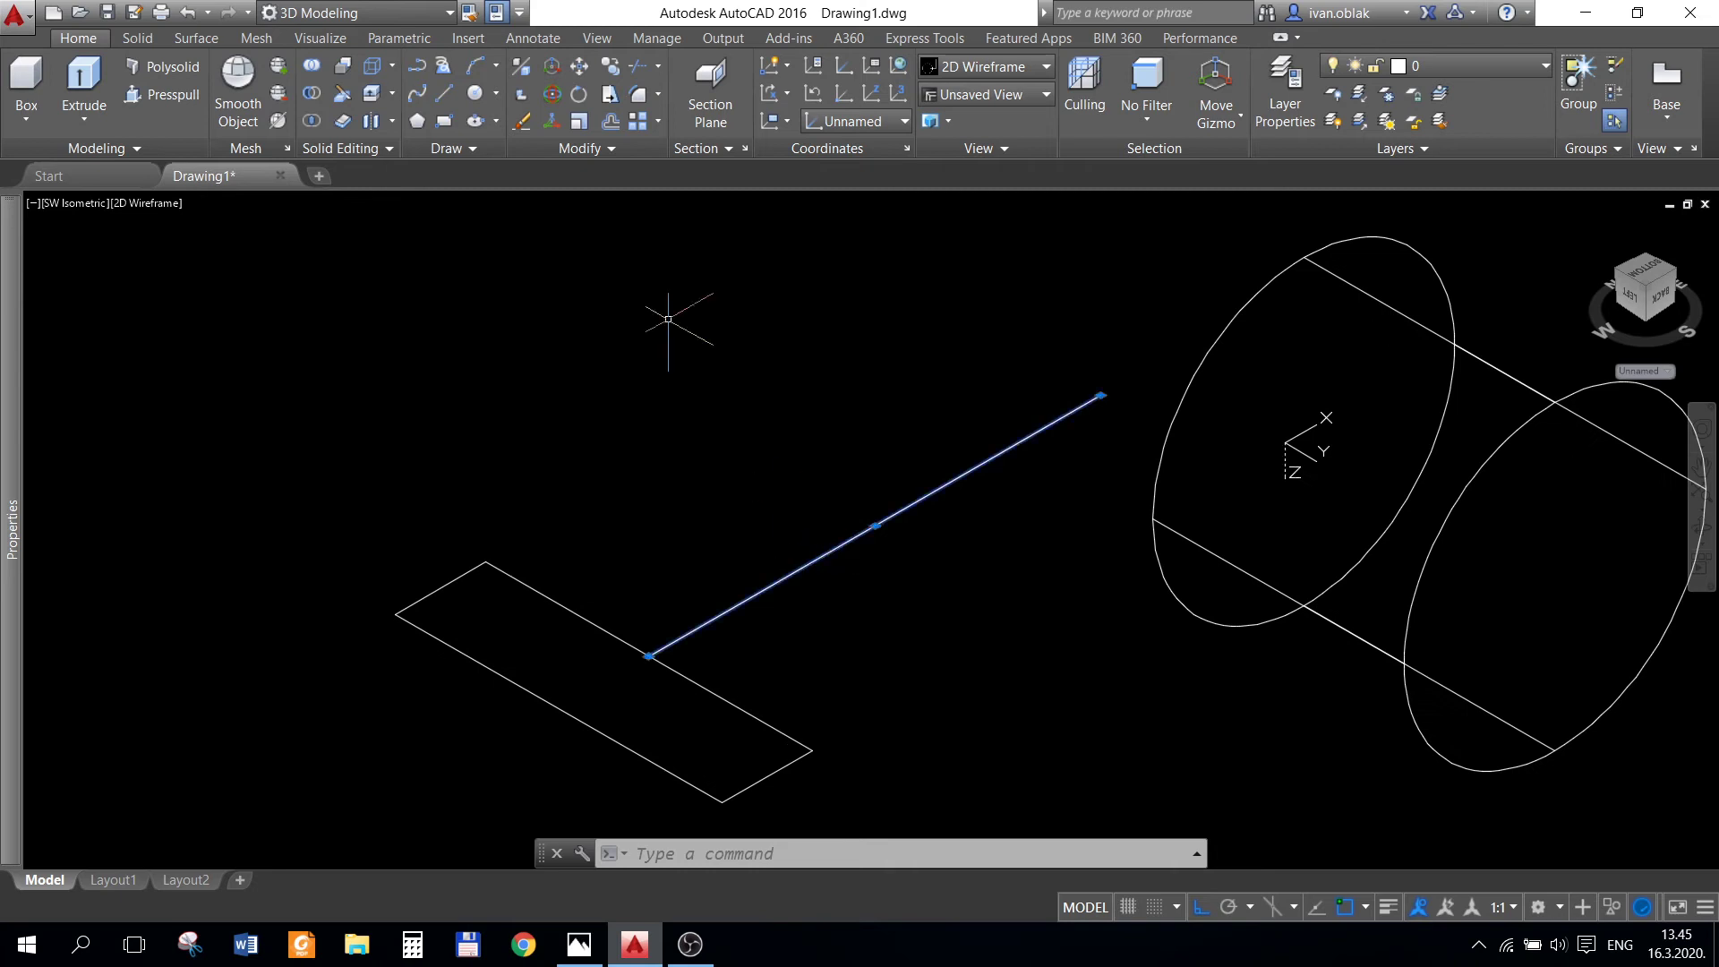
click(607, 67)
click(750, 497)
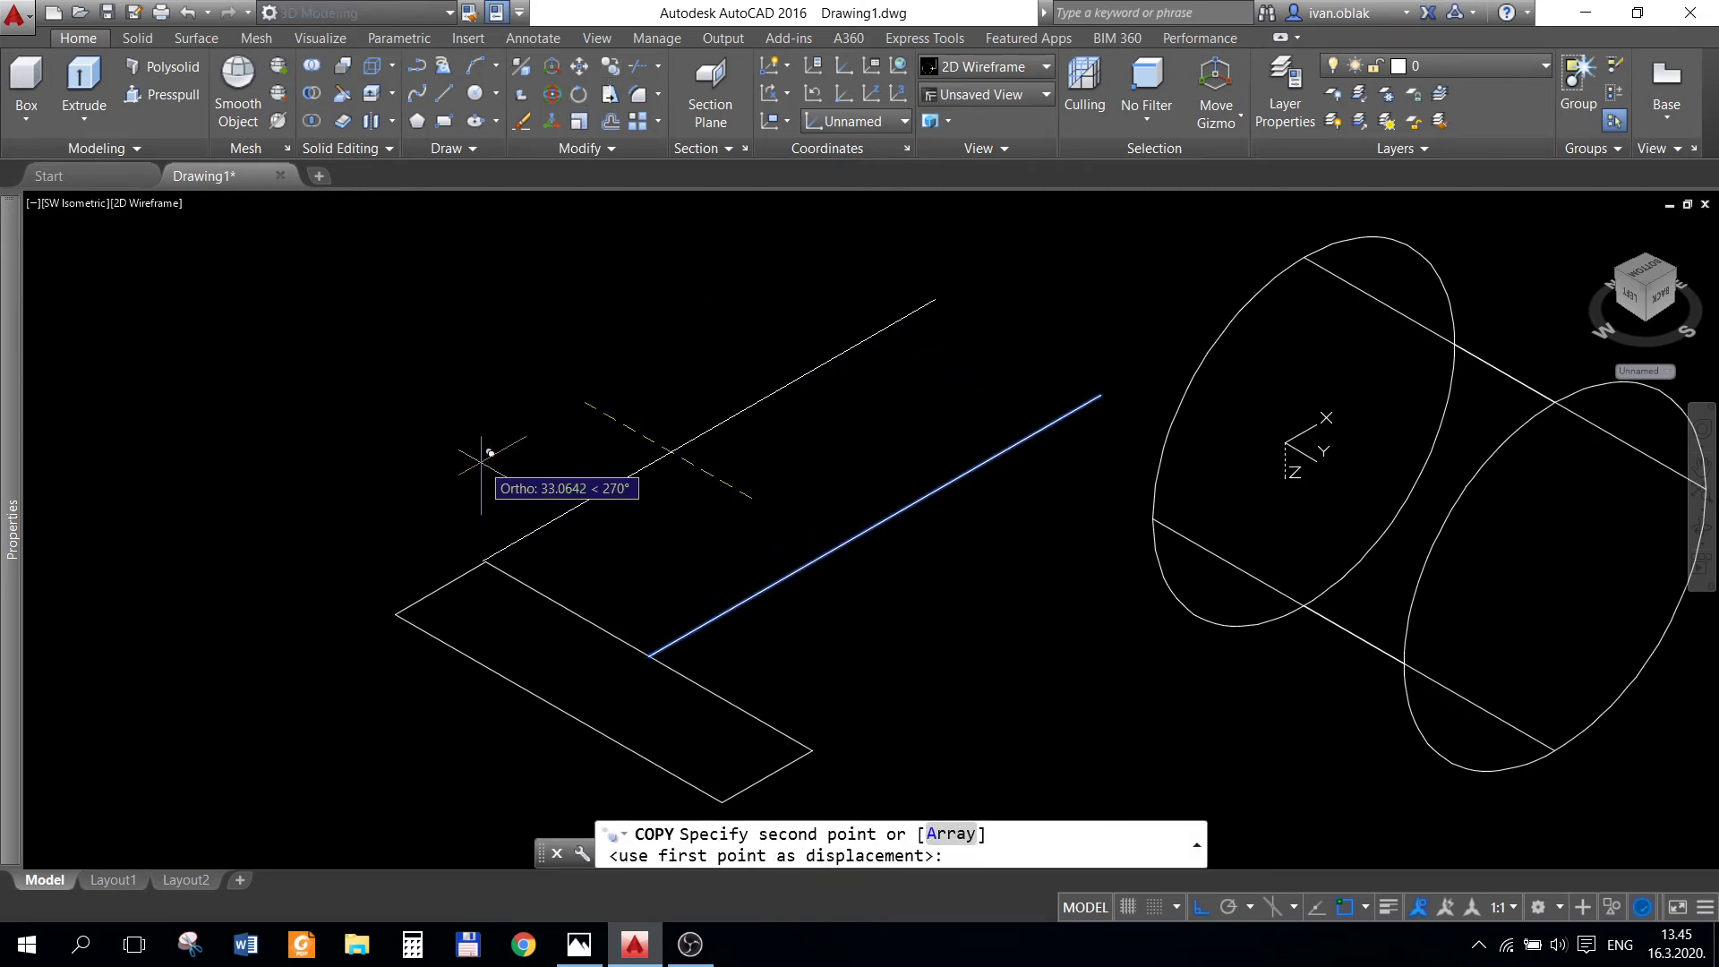
text(15)
key(Return)
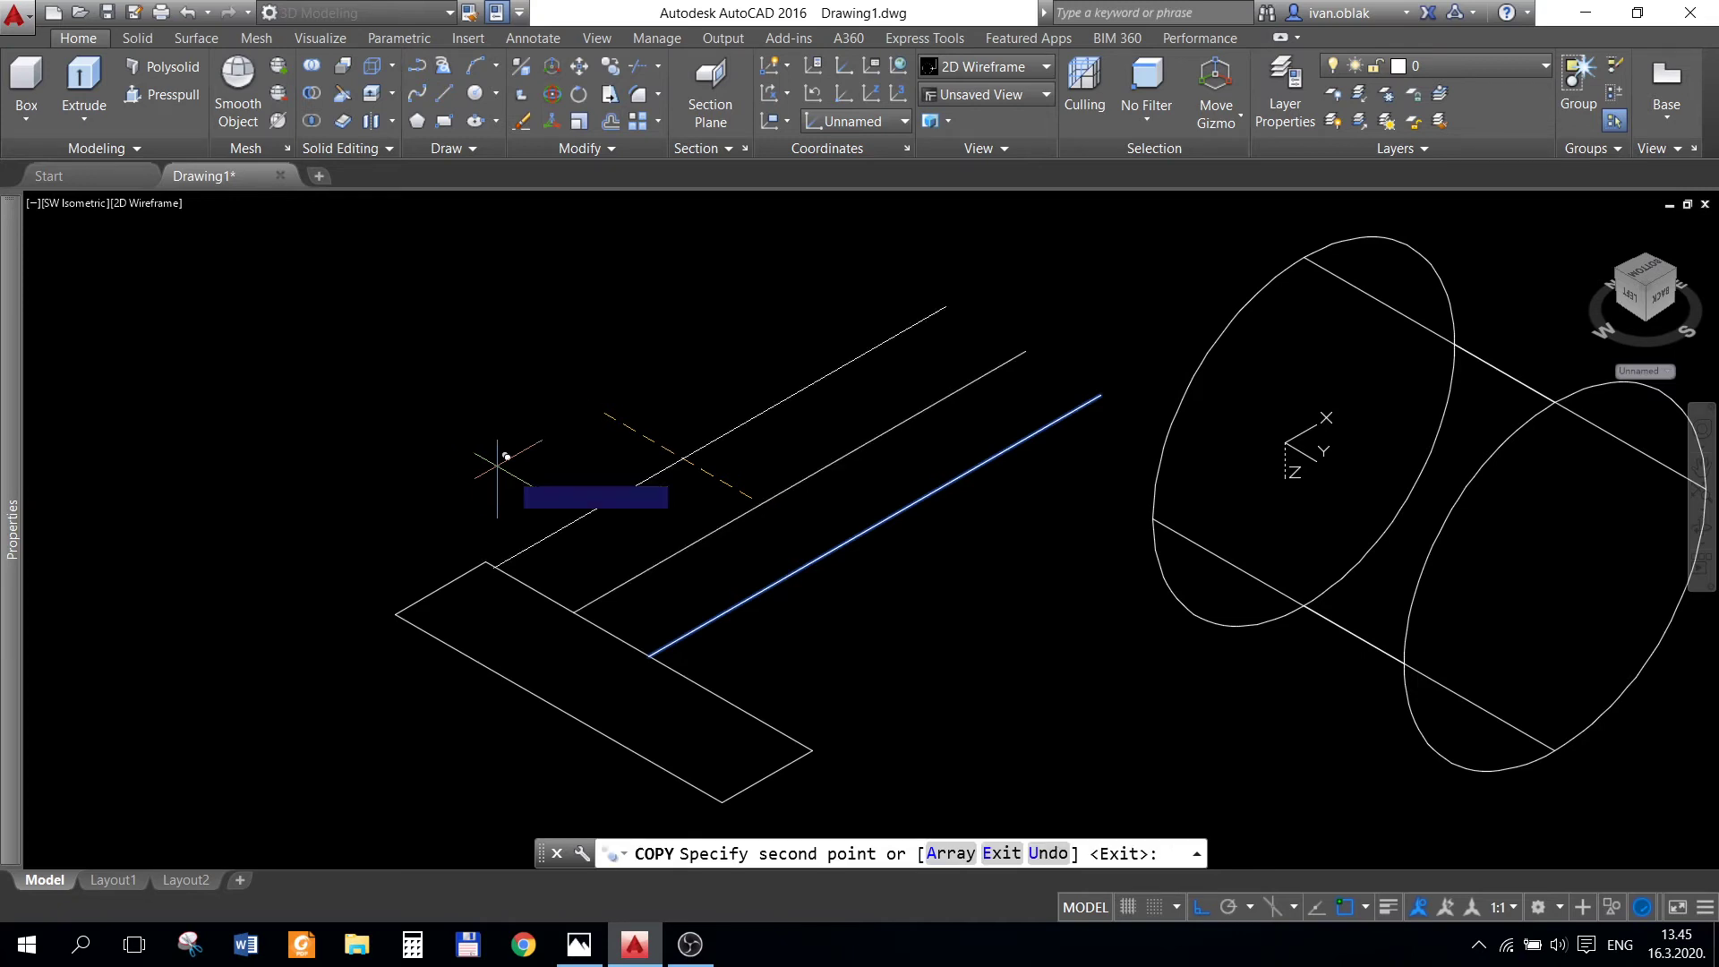
key(Return)
- Grip-stretch the original long line to reach the cylinder
click(696, 629)
click(878, 506)
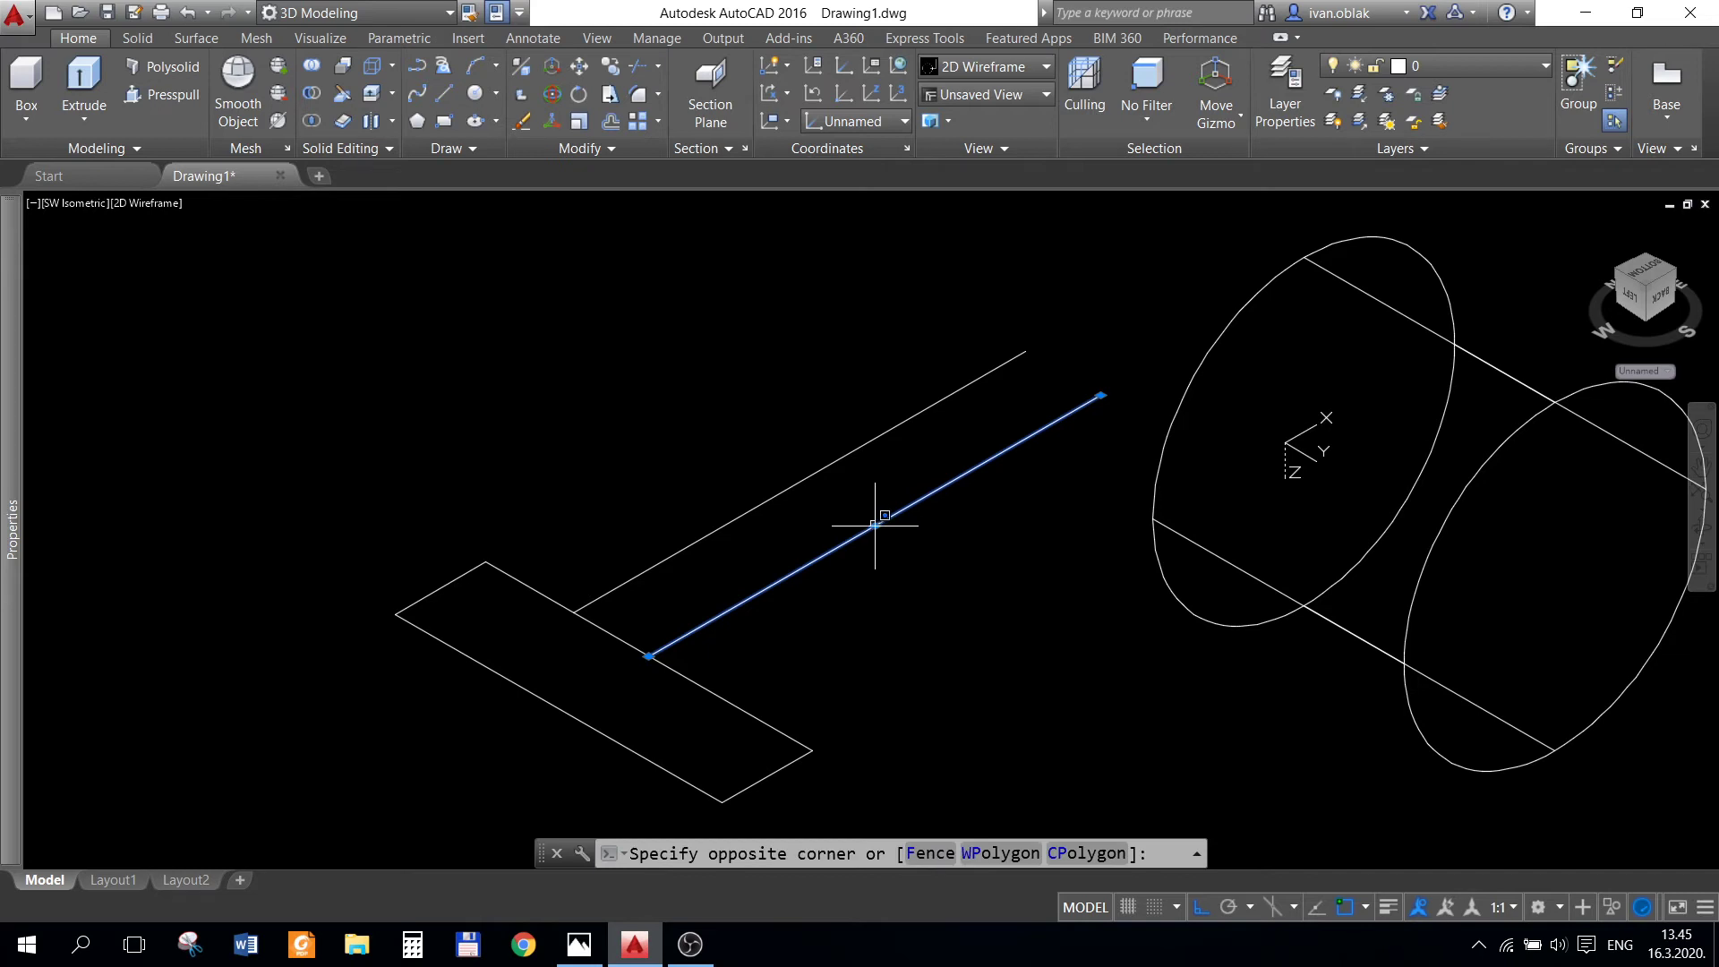
click(889, 533)
click(876, 526)
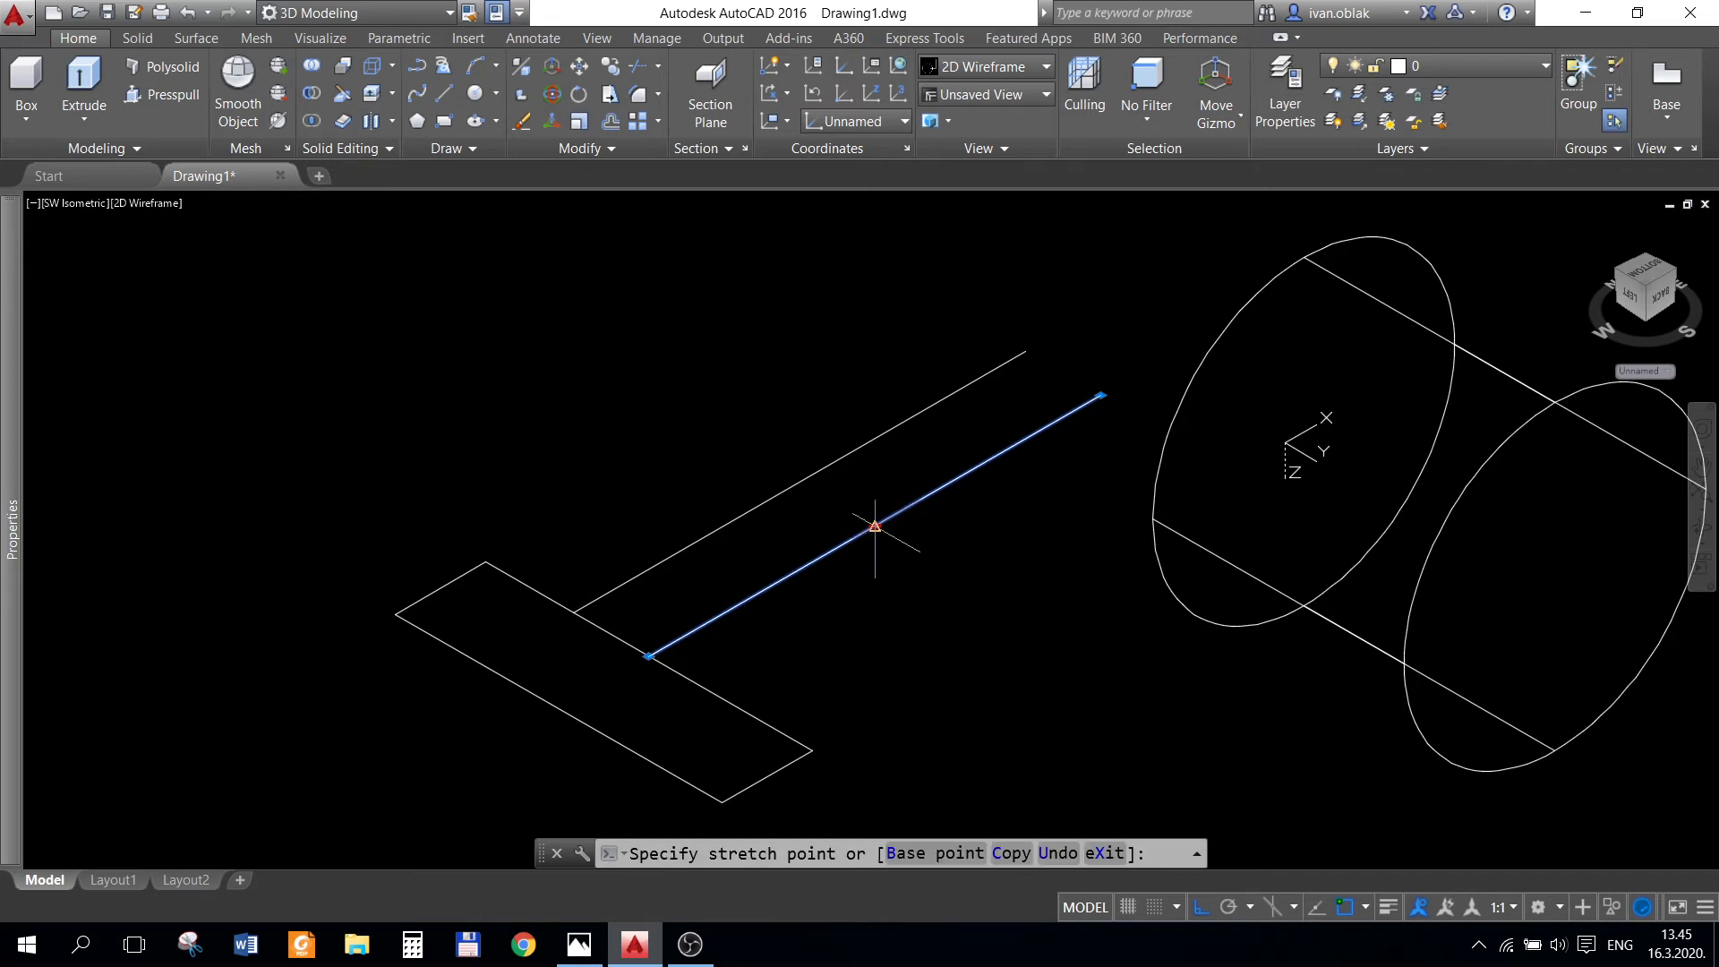
text(1)
key(Return)
key(Escape)
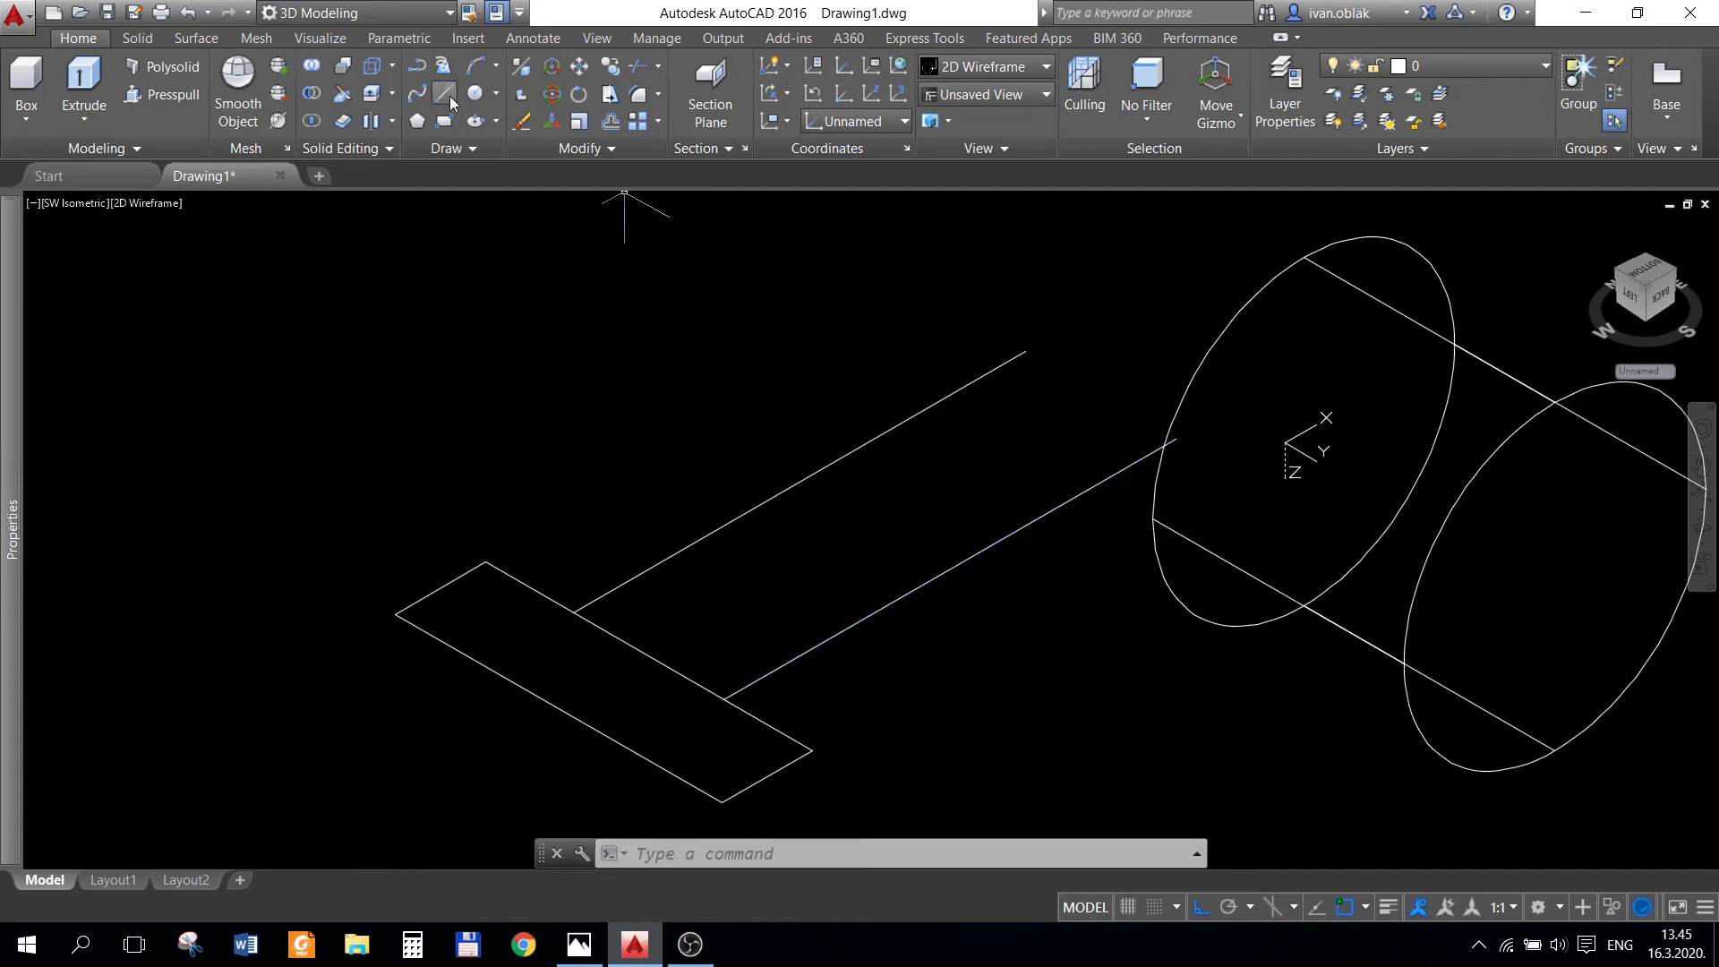
- Draw a short line joining the two parallel lines' ends at the cylinder
click(450, 98)
click(1026, 352)
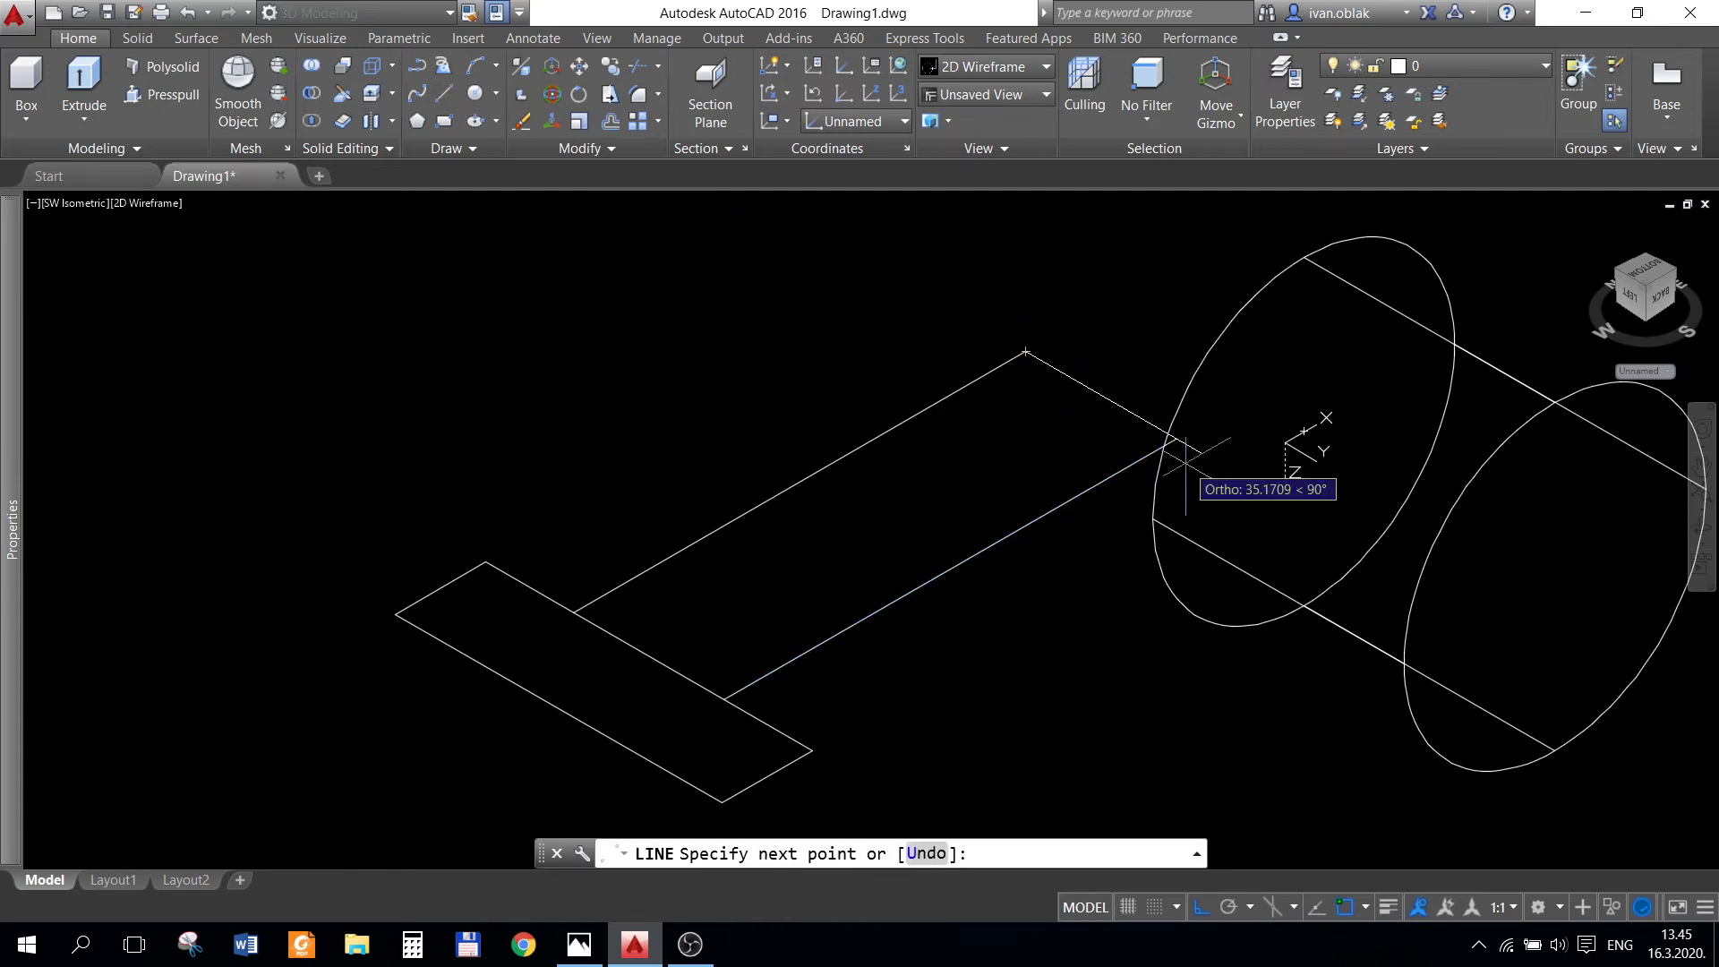
click(1173, 438)
key(Return)
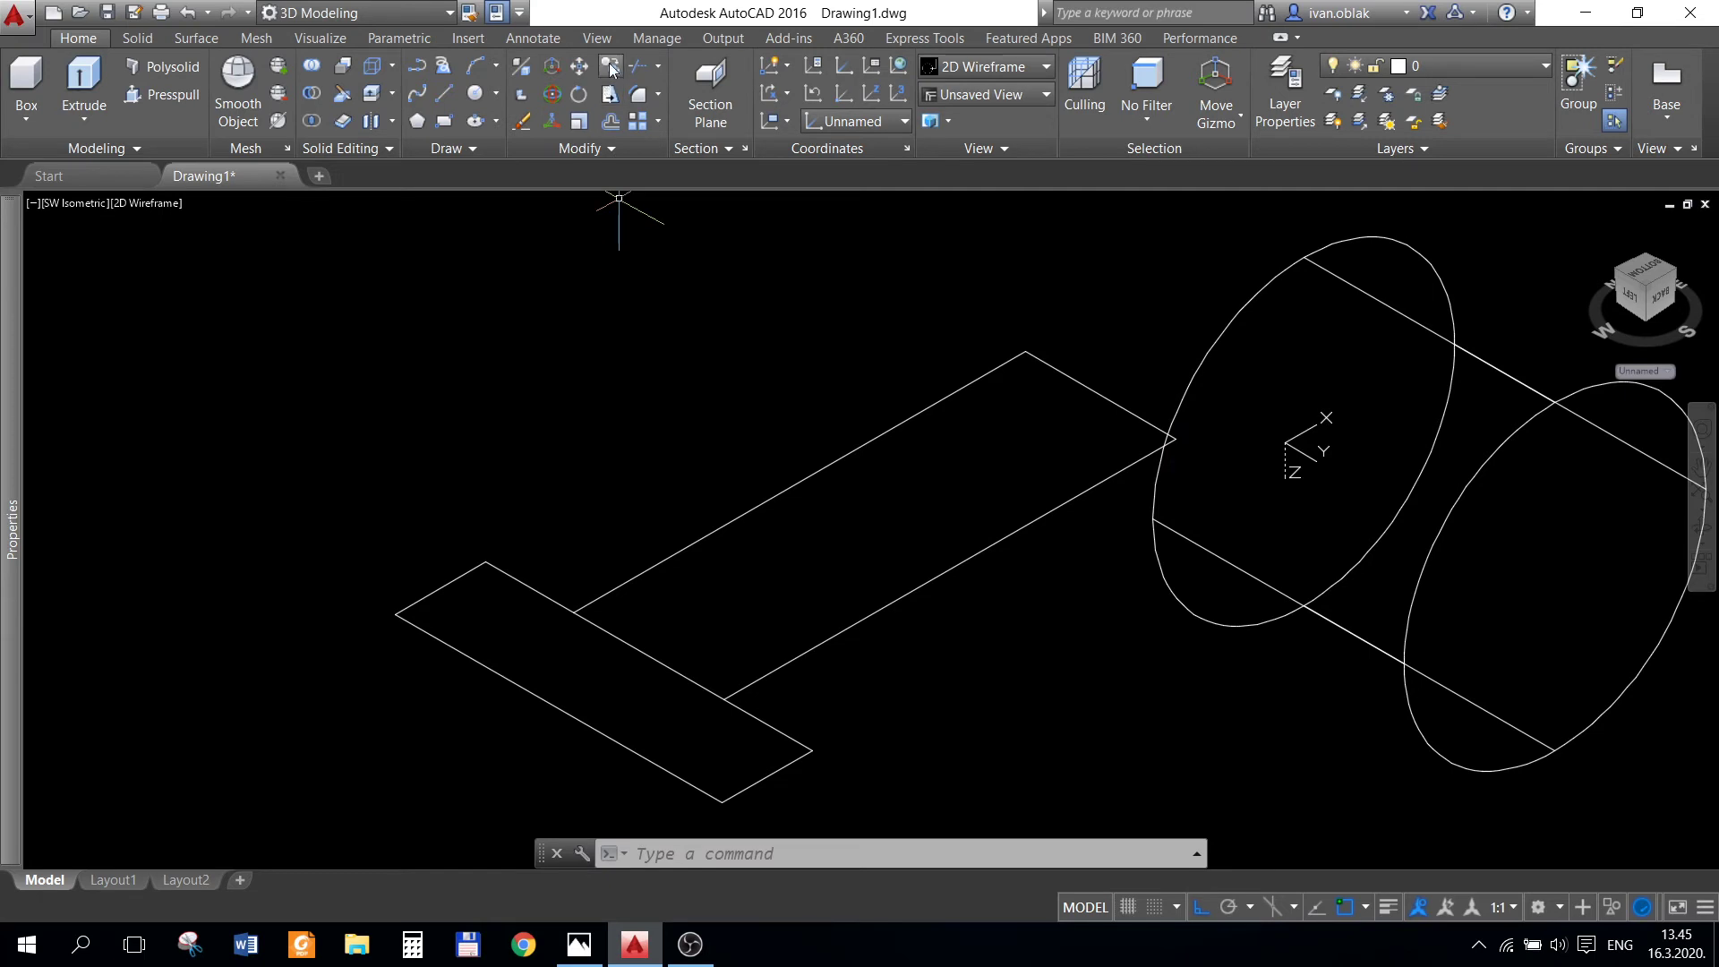
- Trim the rectangle edge lying between the two arm lines, leaving a T-shaped outline
click(641, 68)
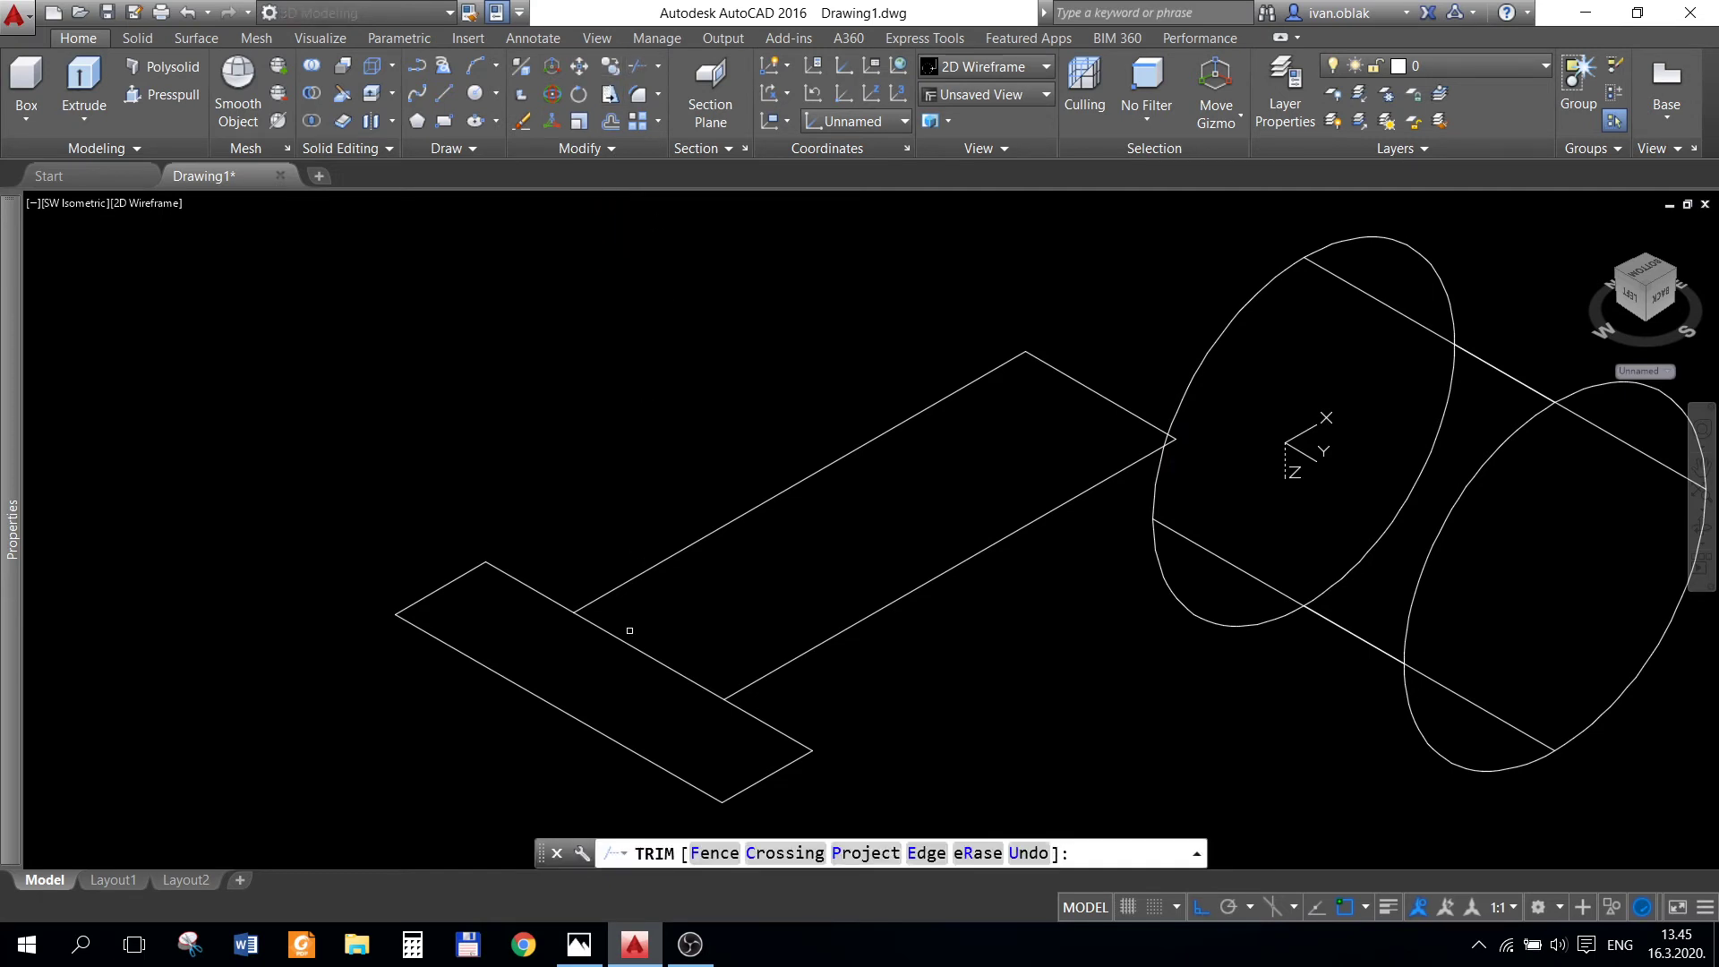
click(630, 647)
scroll(745, 646, down, 4)
click(587, 947)
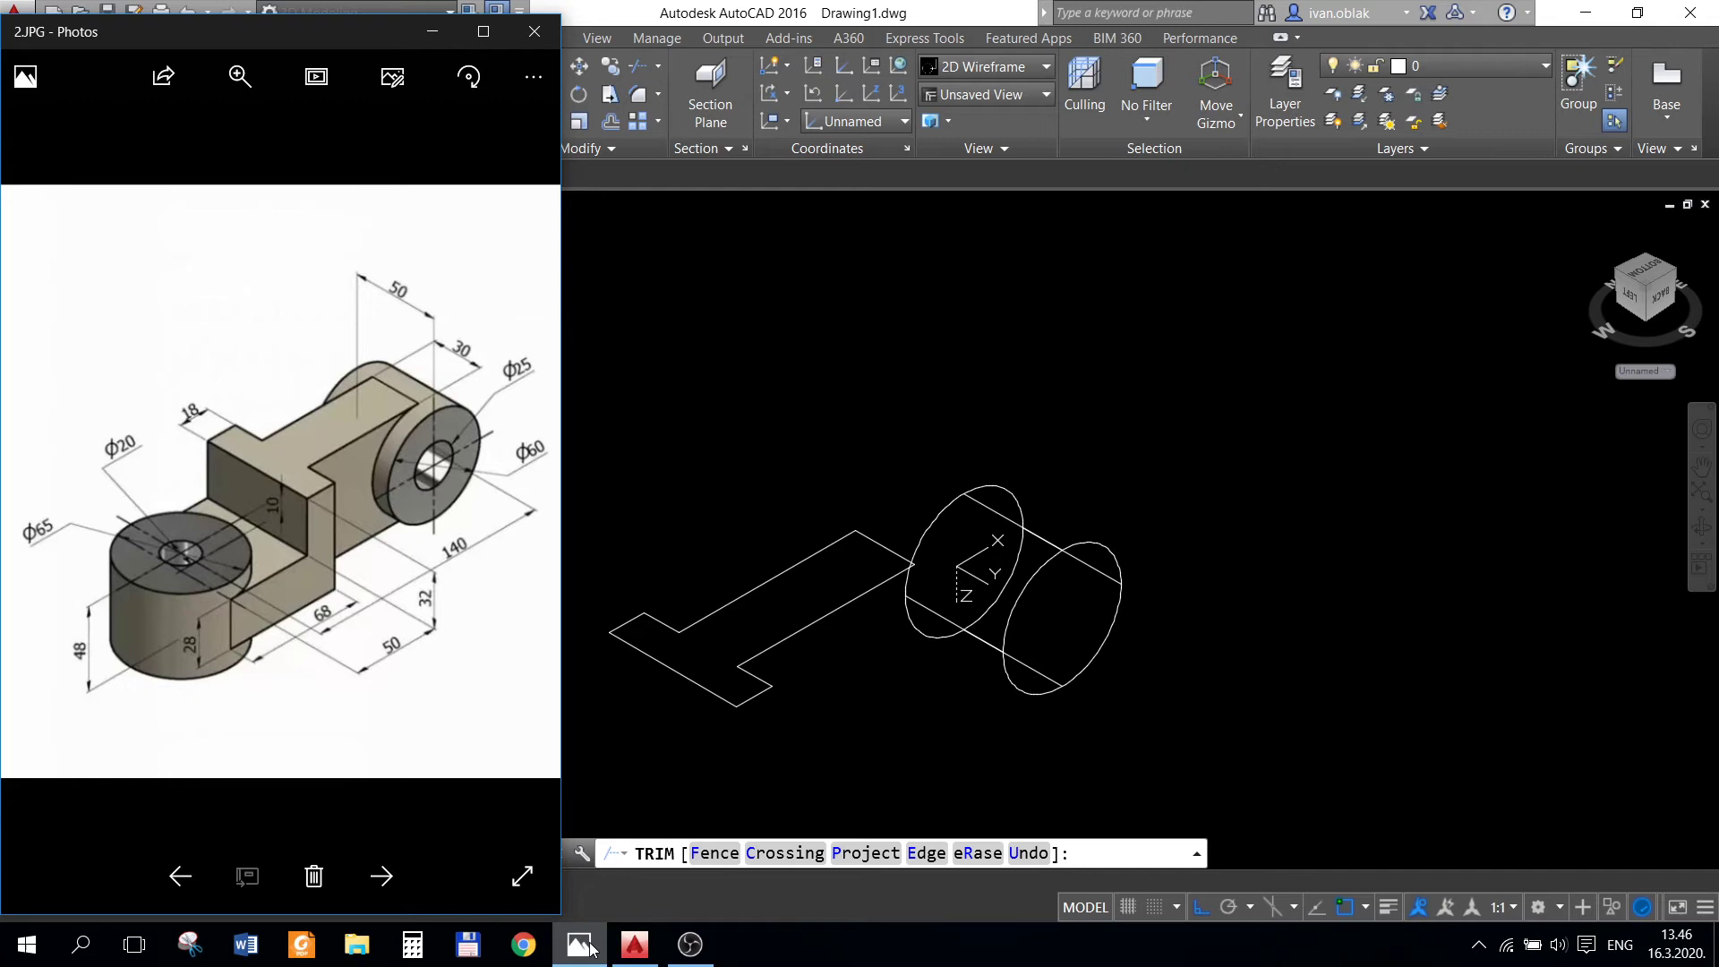
mouse_move(634, 945)
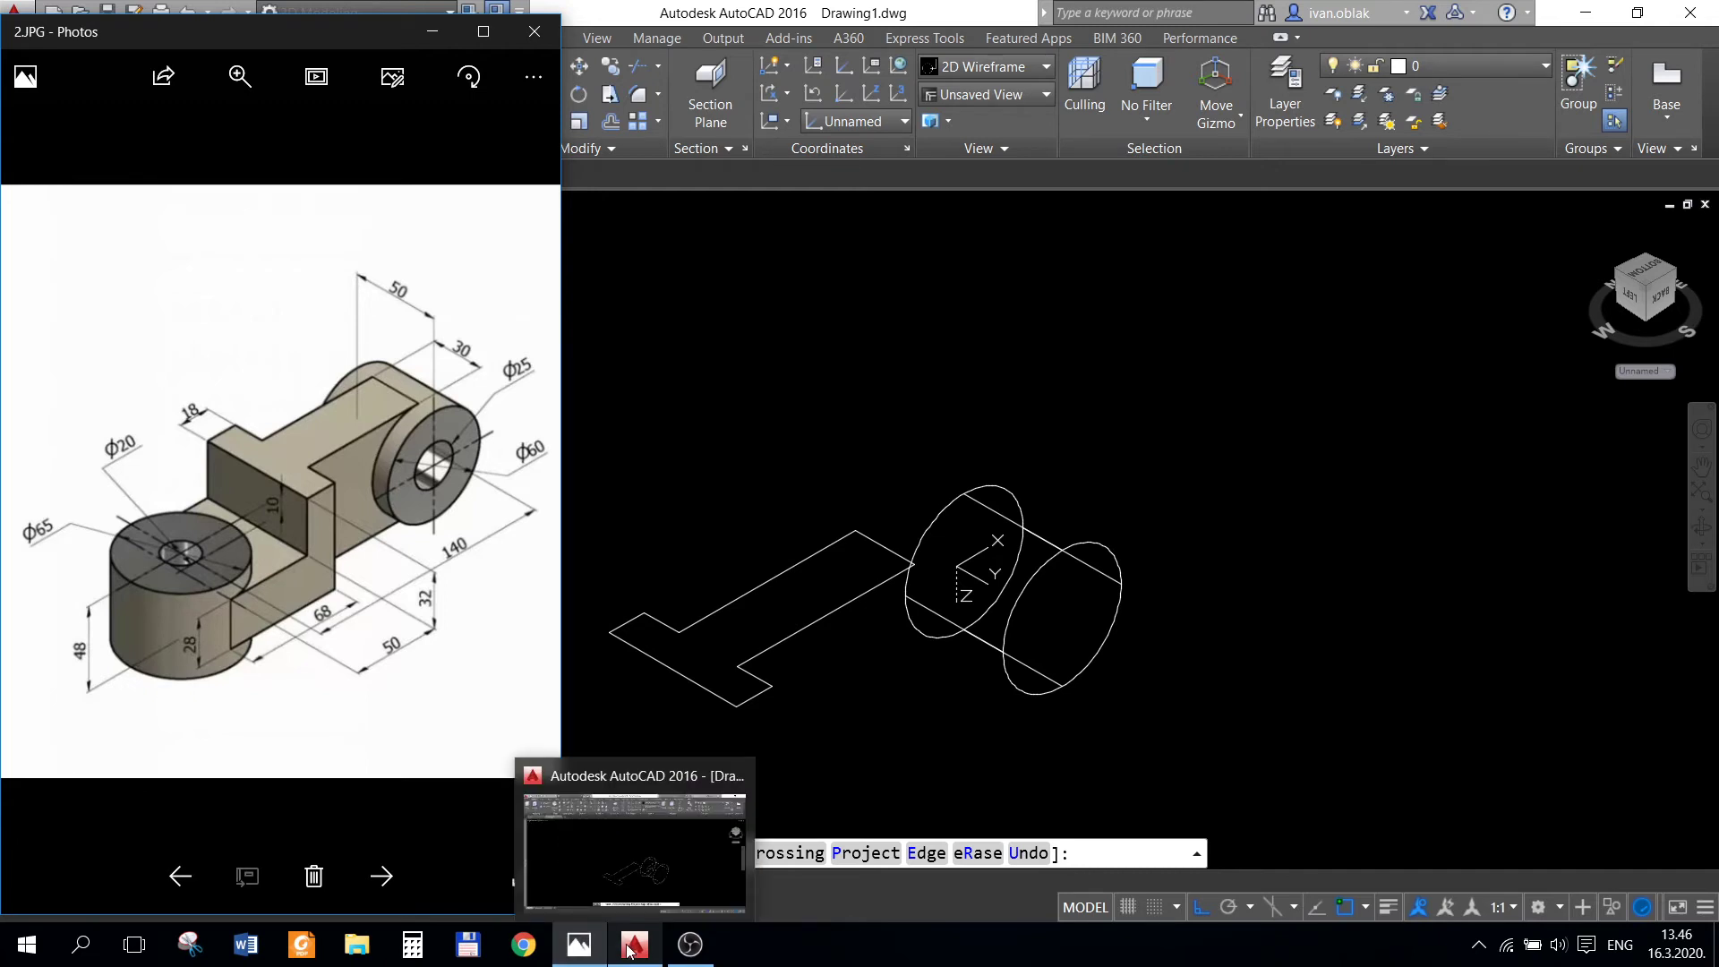
click(633, 949)
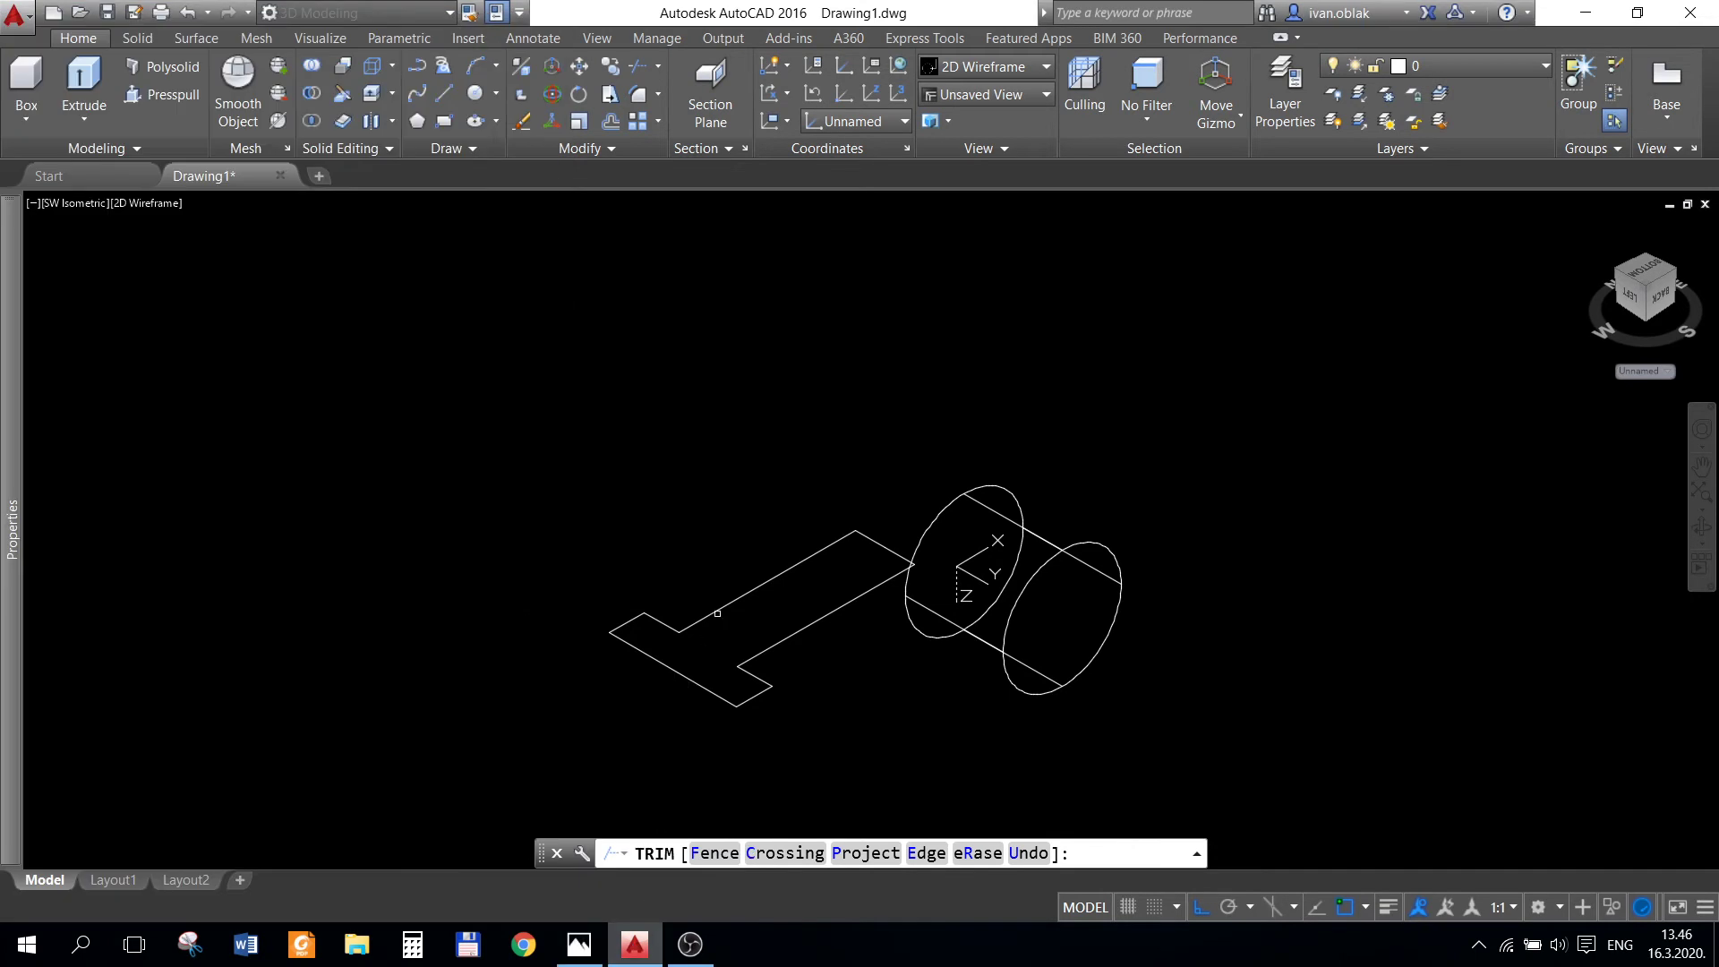
click(875, 465)
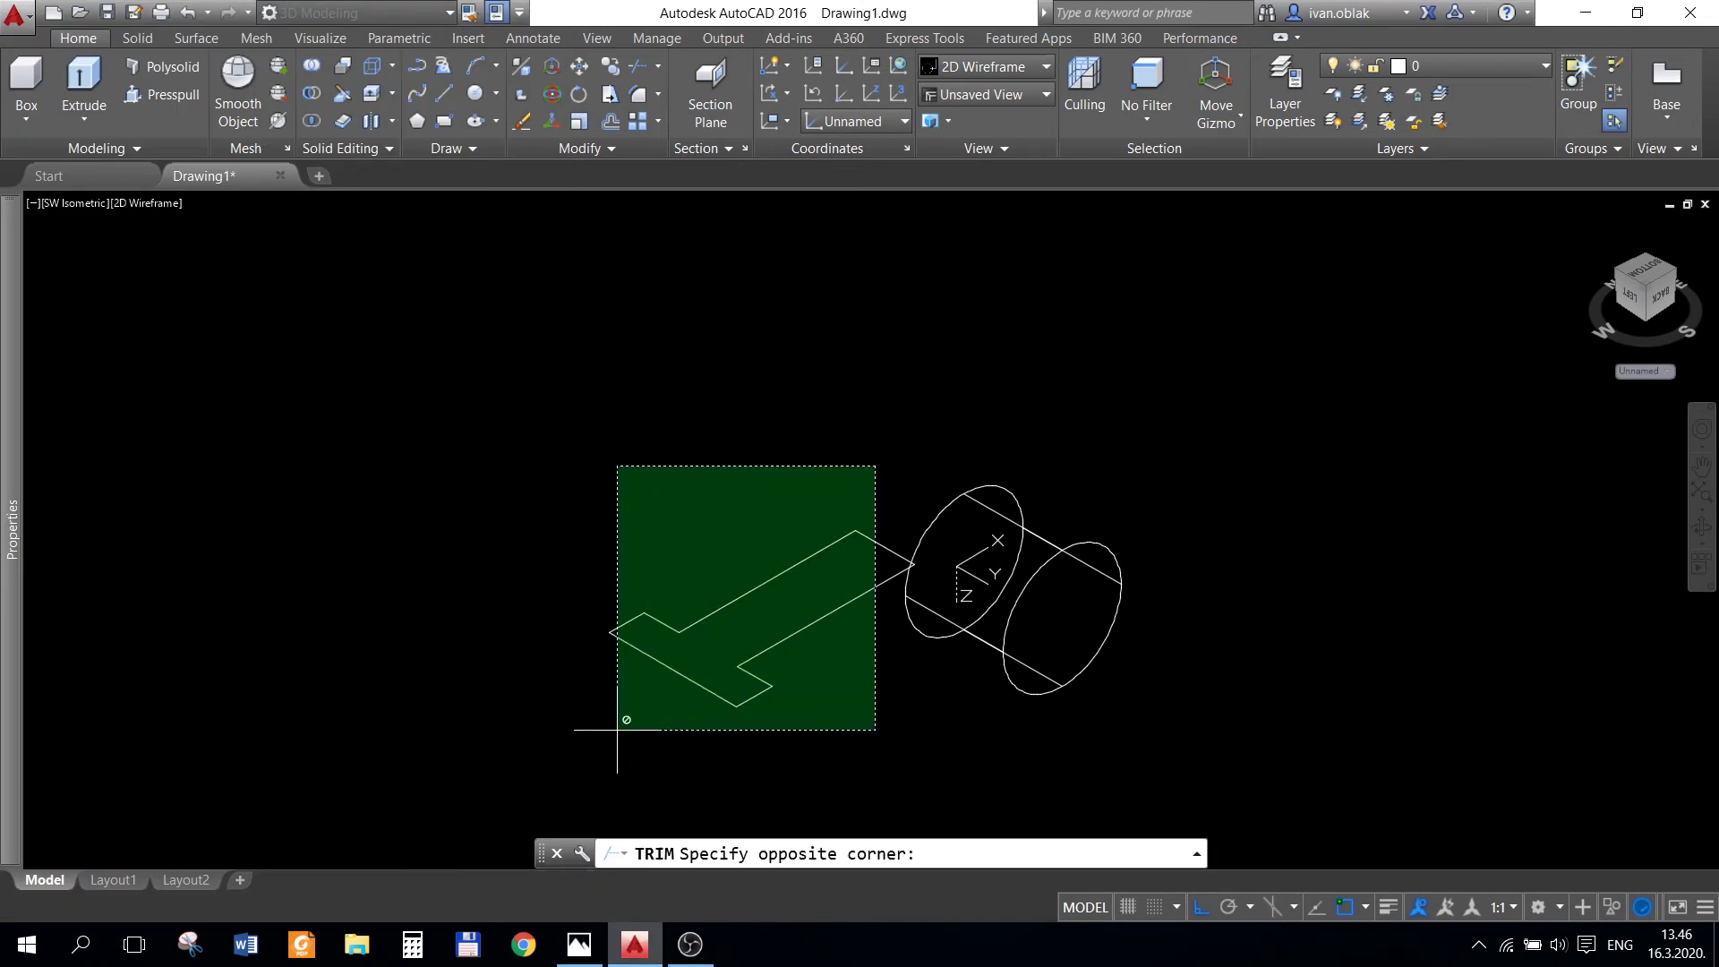
click(572, 740)
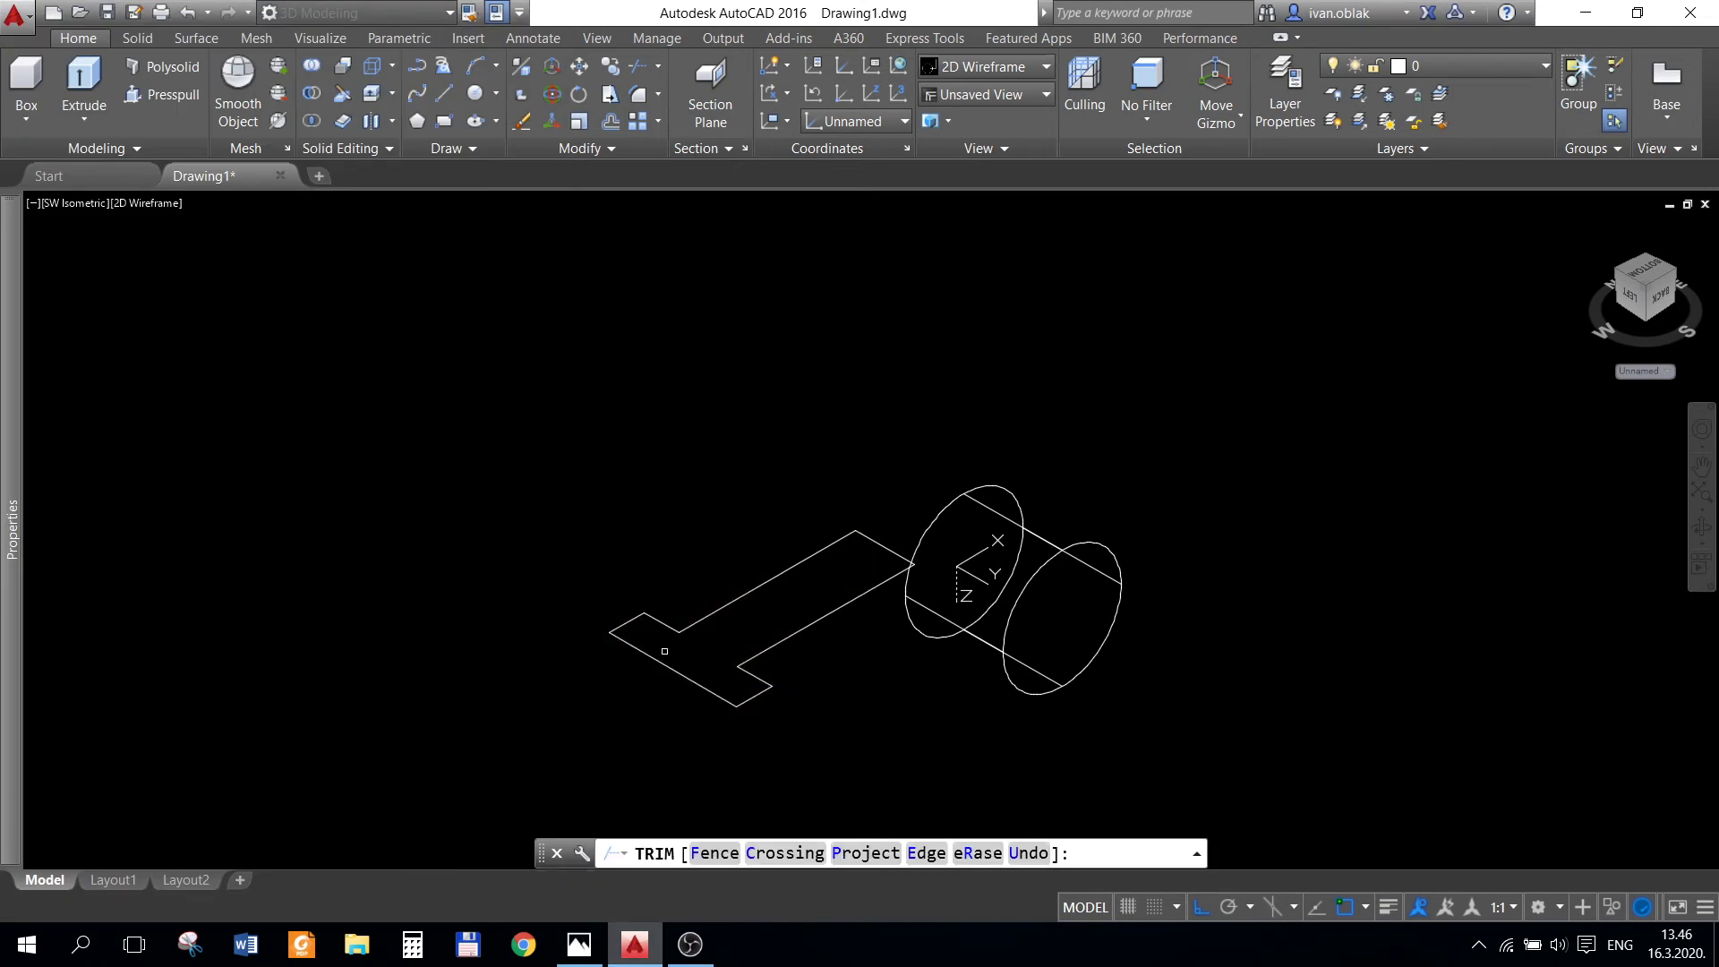
key(Escape)
- Join all the outline lines into a single profile with JOIN
text(j)
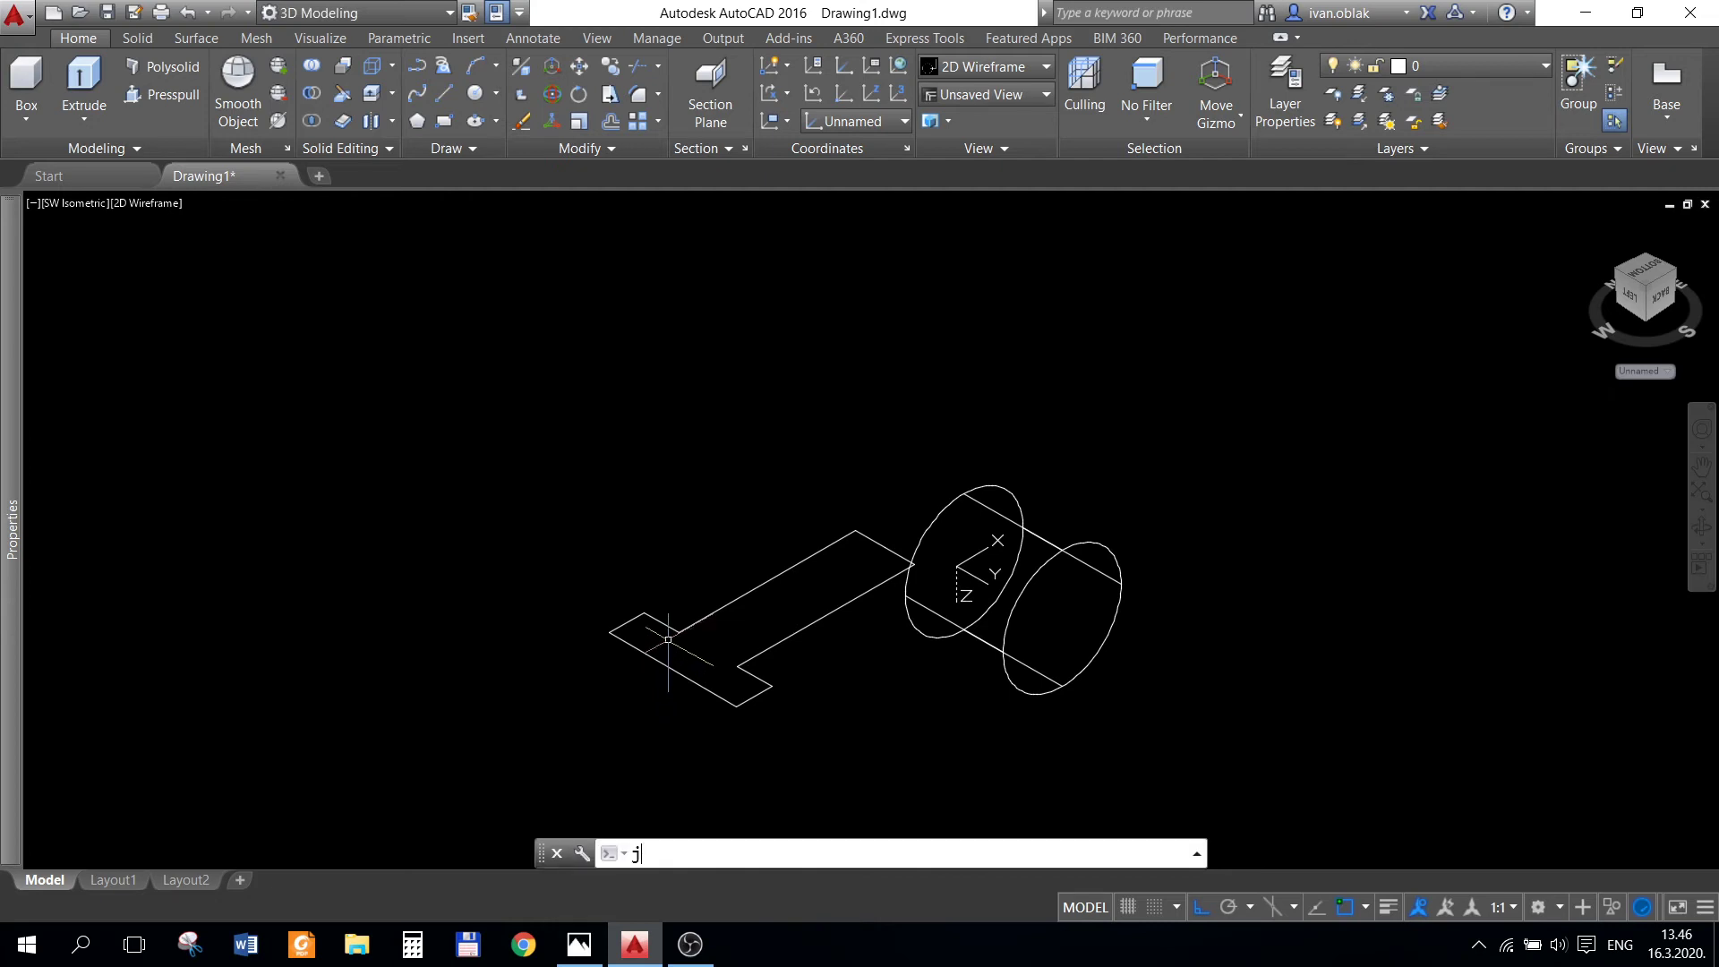
key(Return)
click(855, 468)
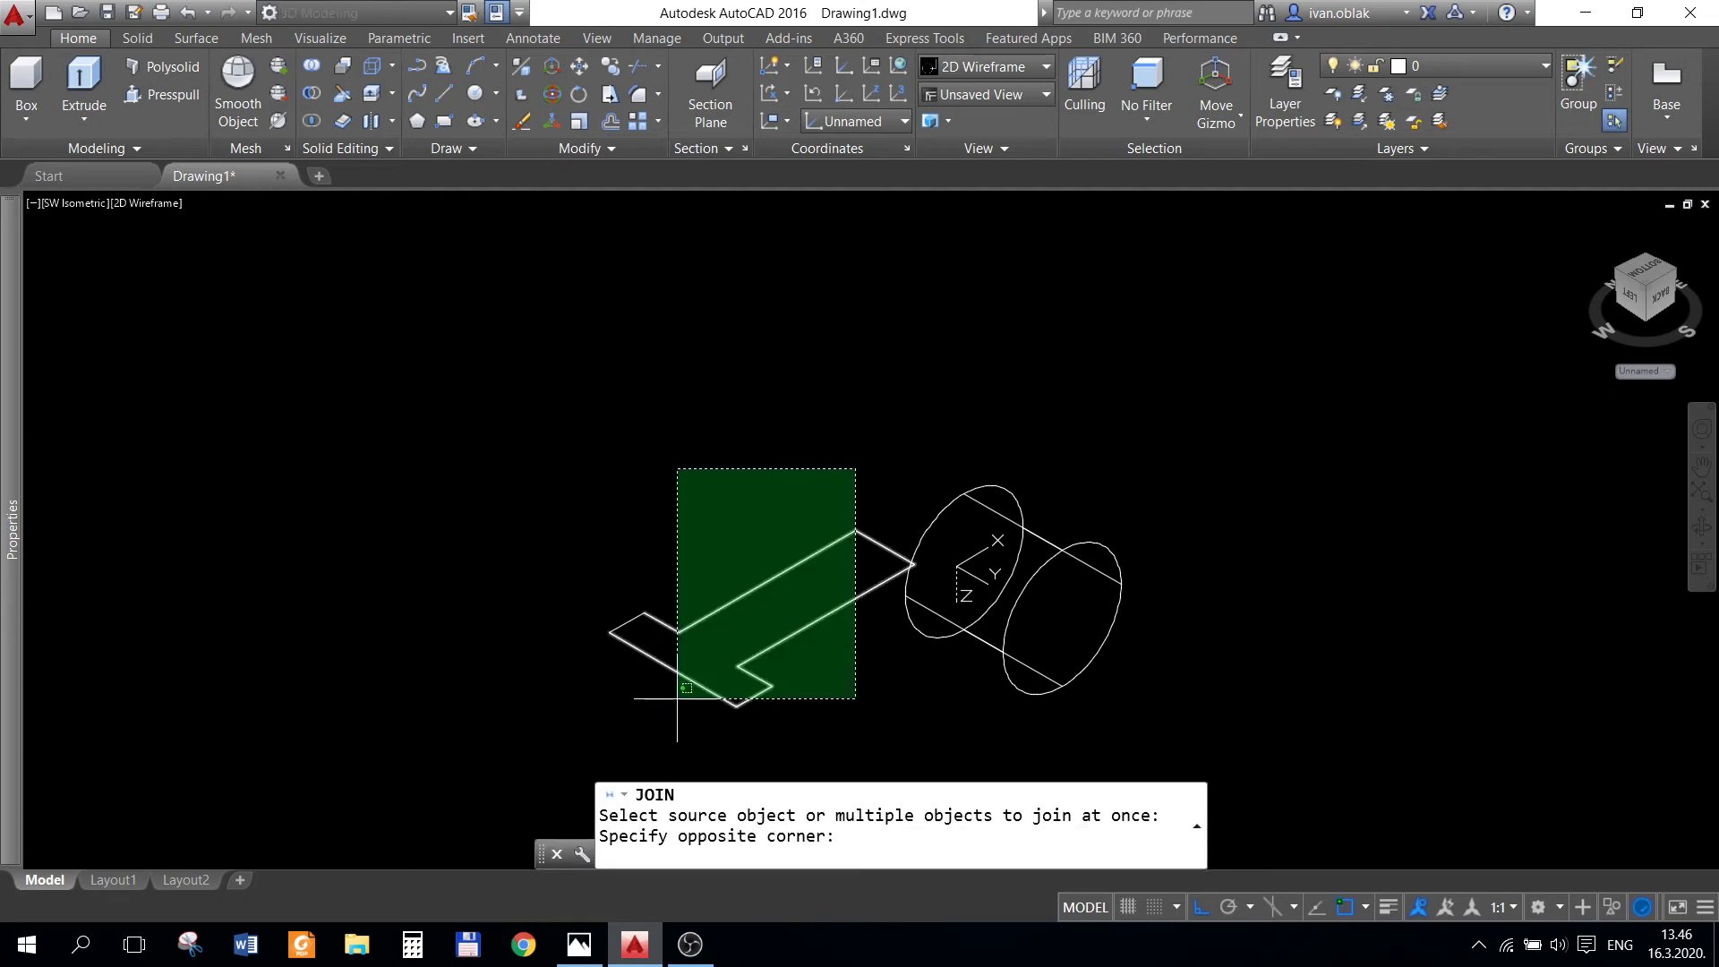
click(566, 741)
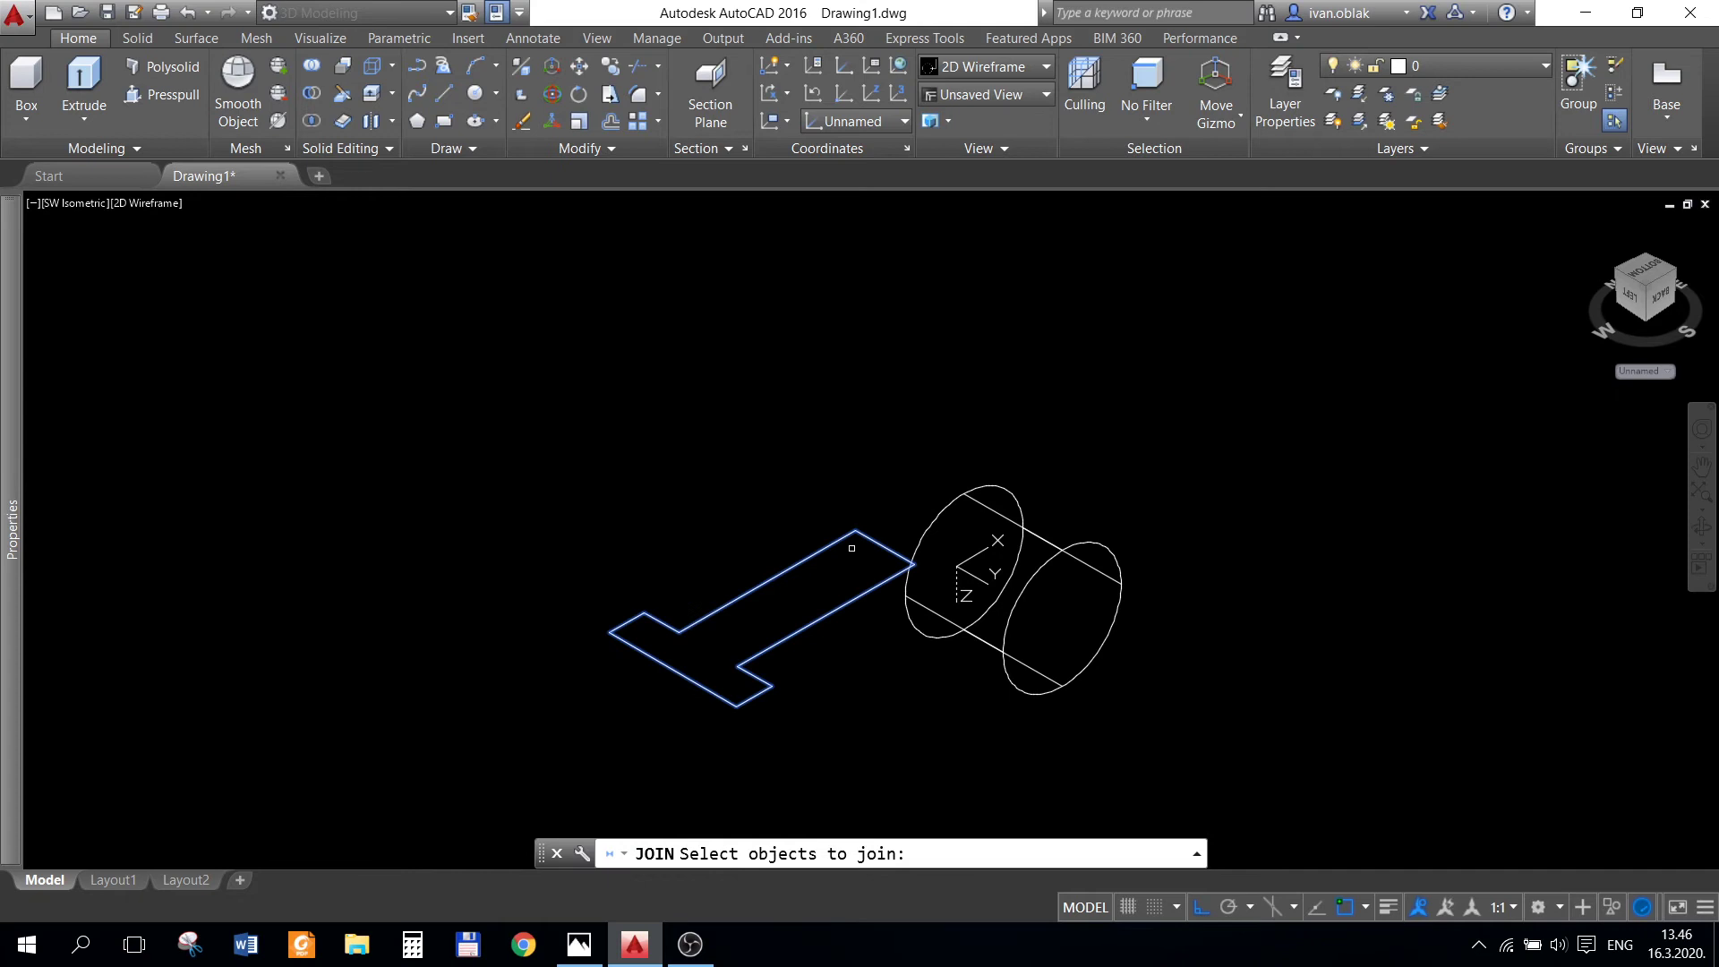
key(Return)
- Extrude the joined T-shaped profile 60 units into a solid
click(812, 555)
click(594, 947)
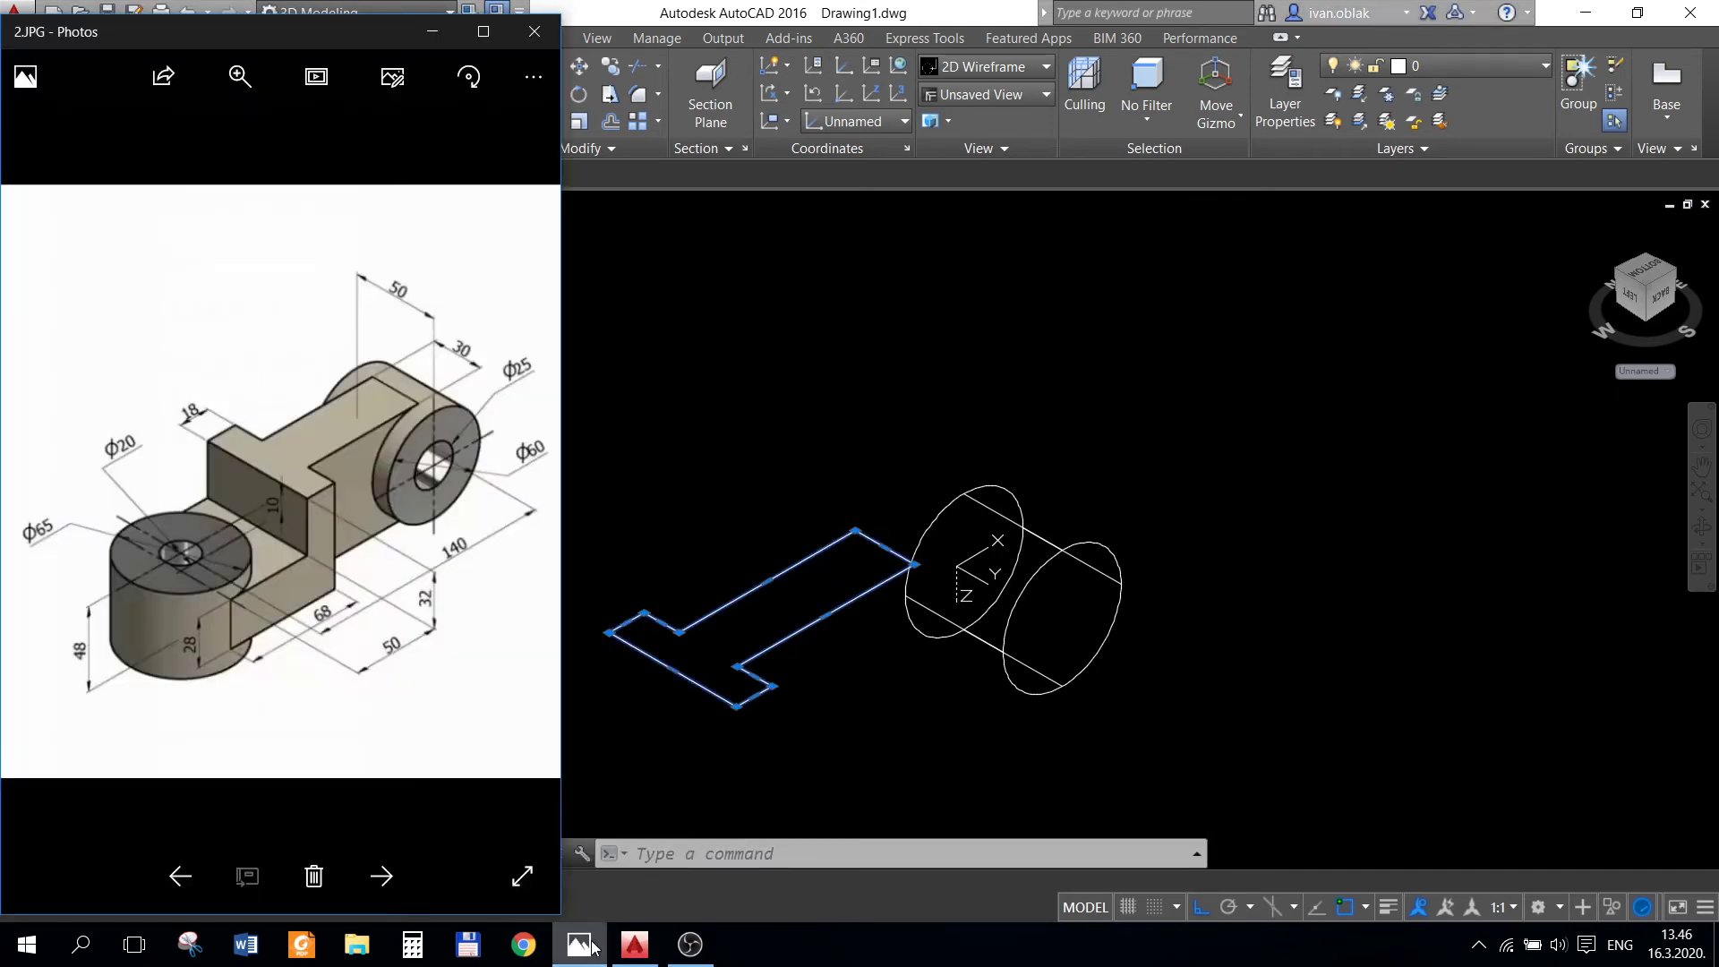
click(635, 944)
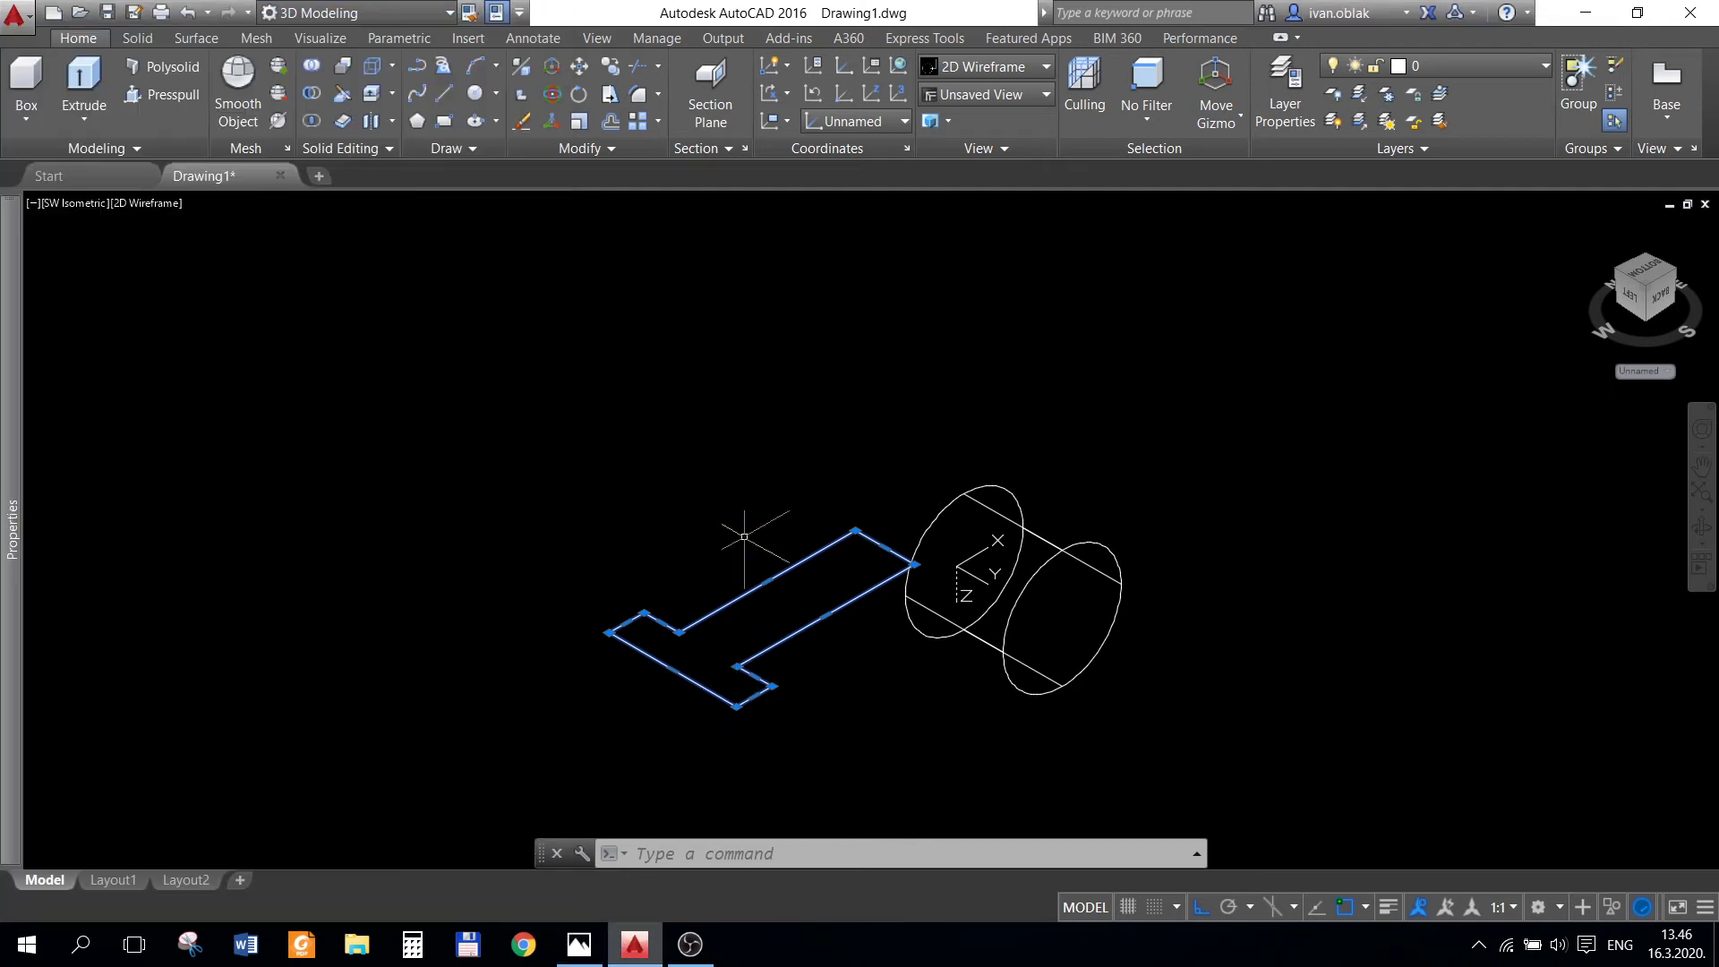
click(84, 90)
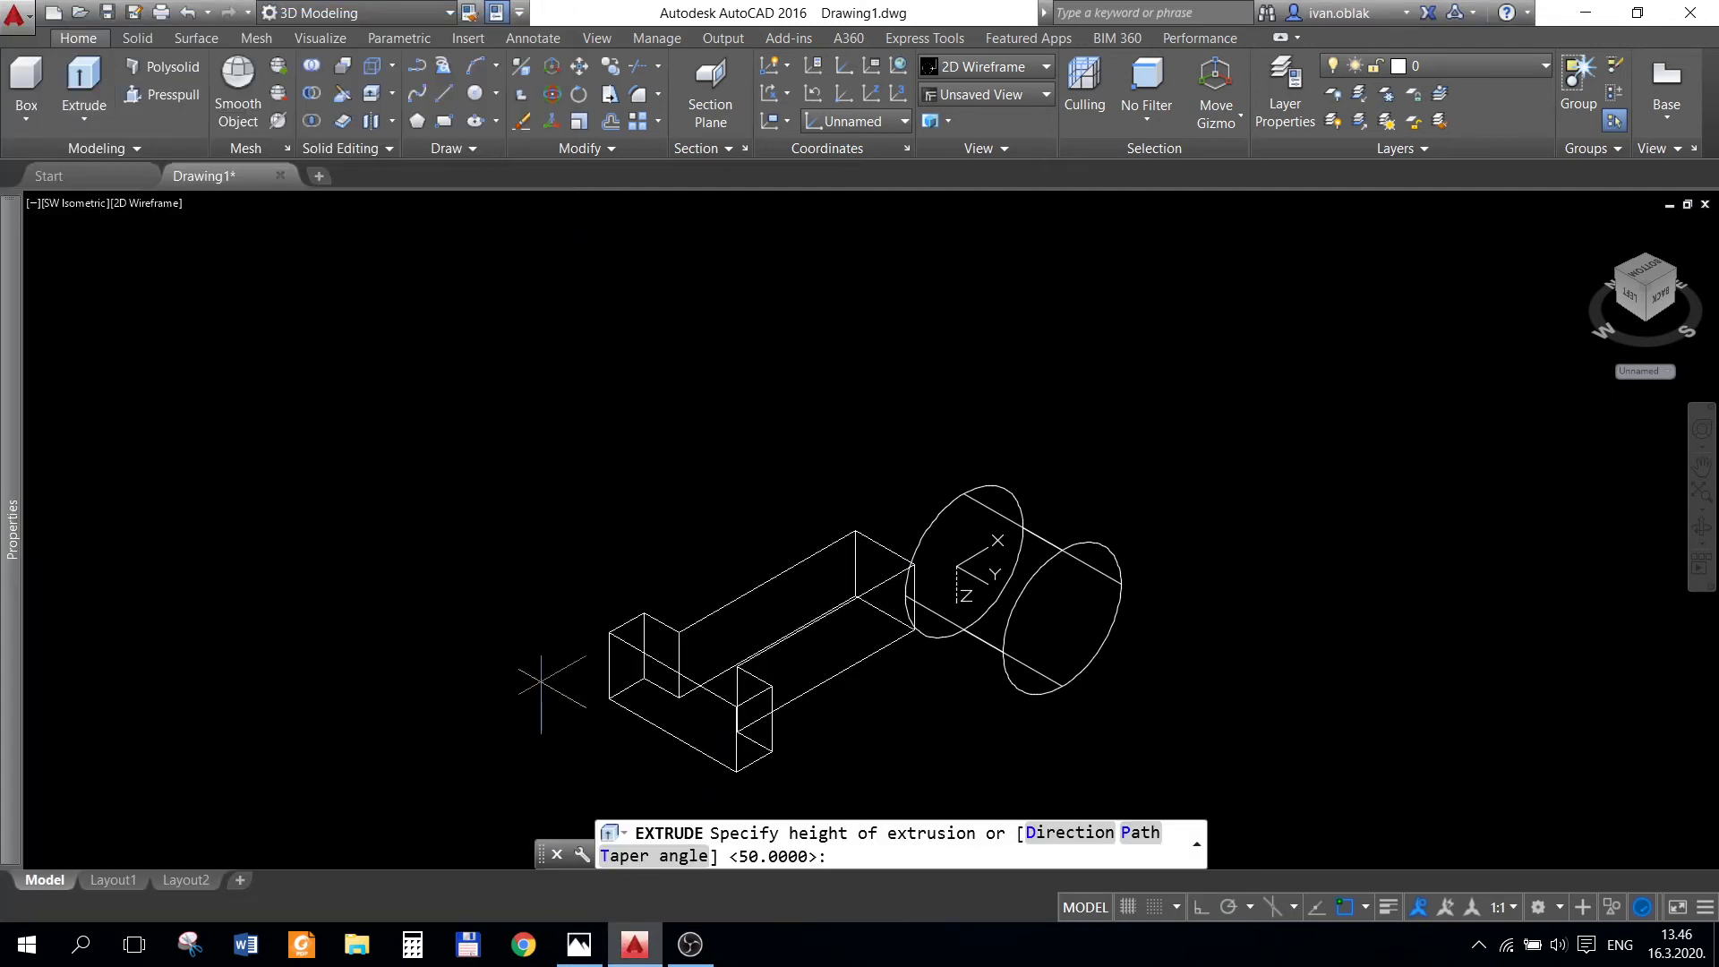
text(60)
key(Return)
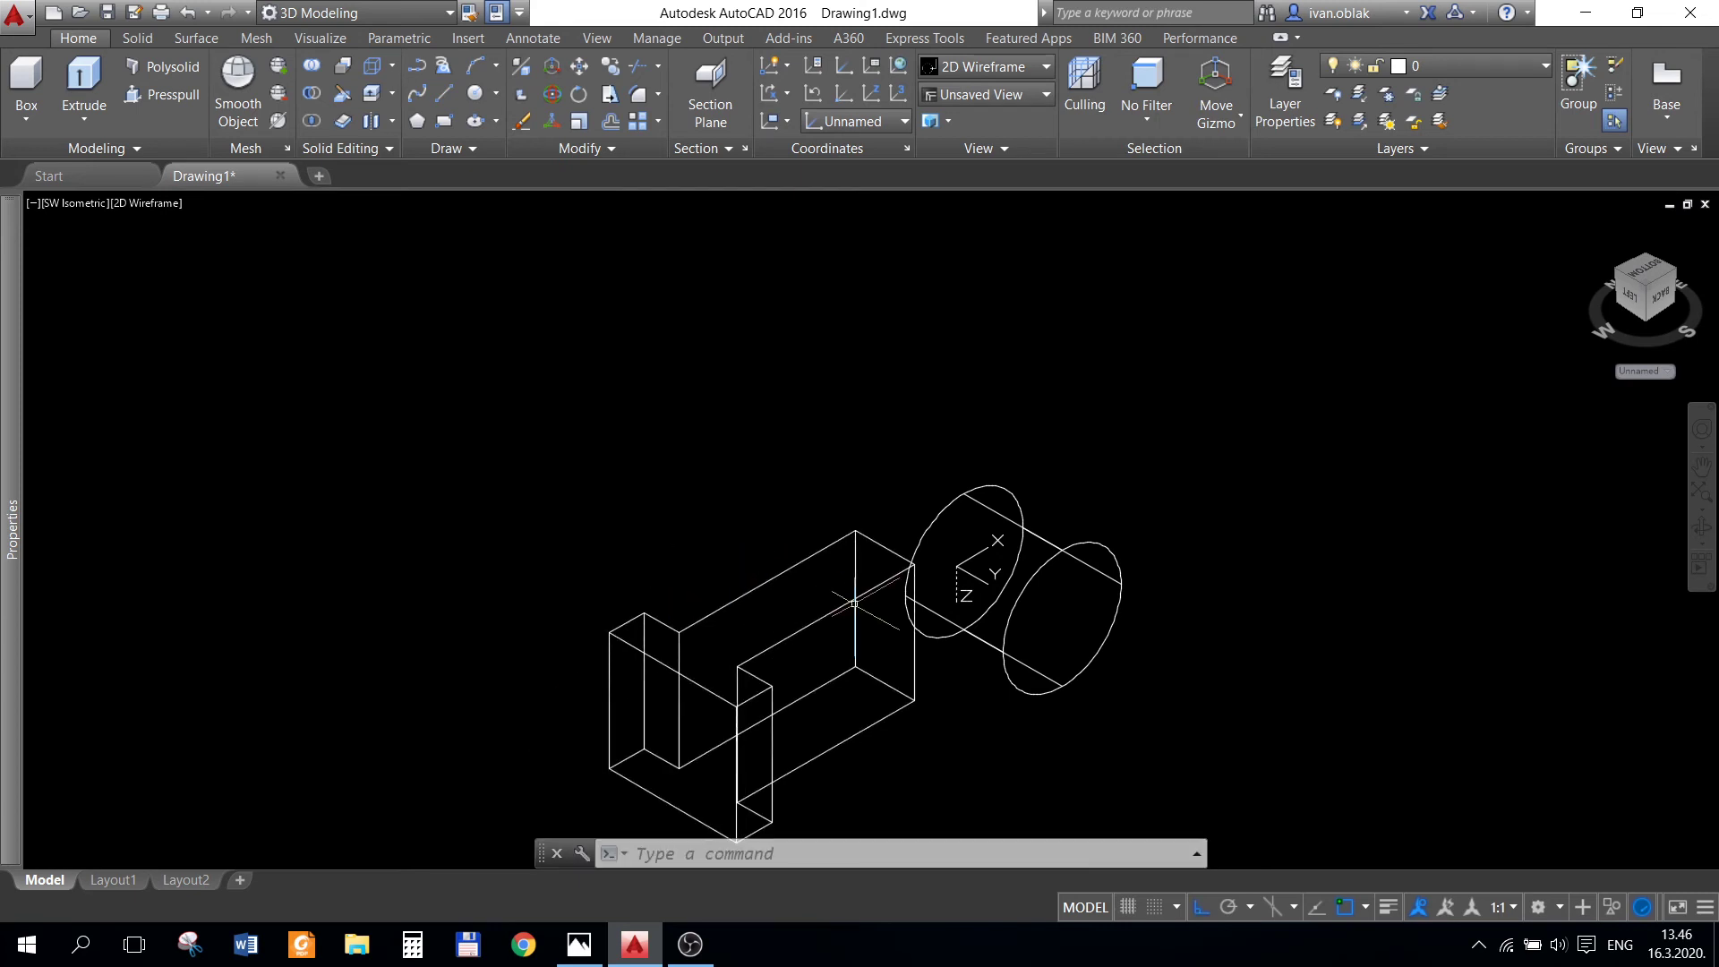
scroll(949, 591, up, 2)
scroll(992, 575, down, 2)
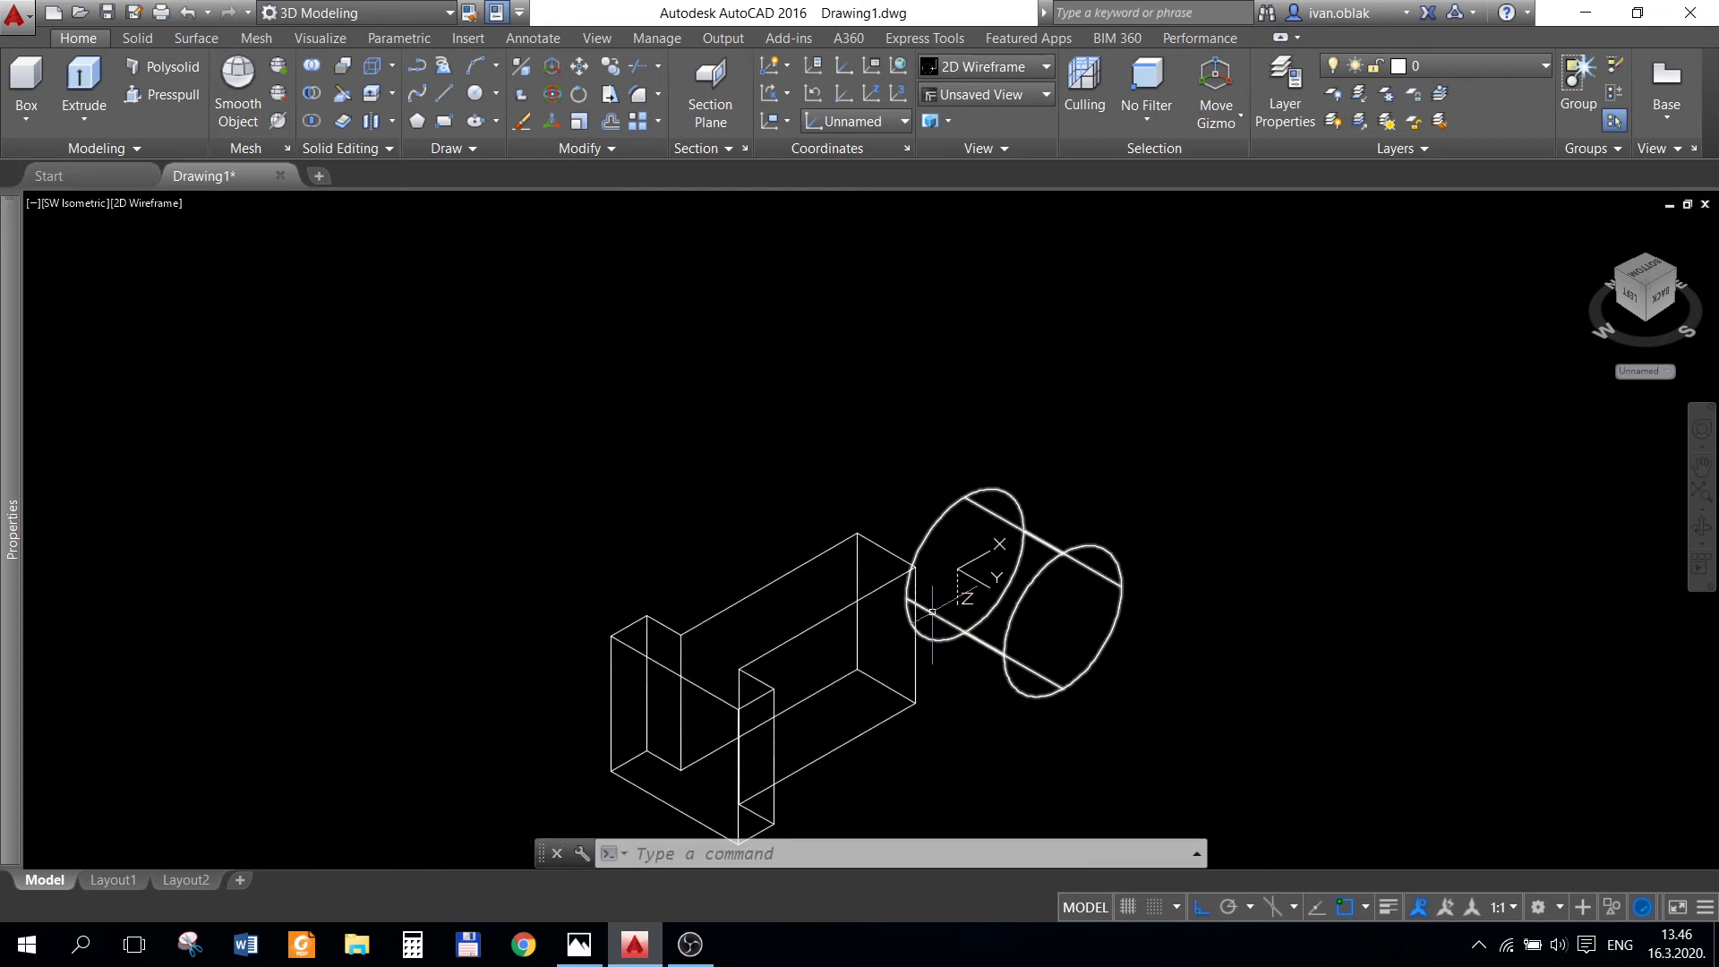
- Move the extruded box solid to a new position beside the cylinder
click(883, 545)
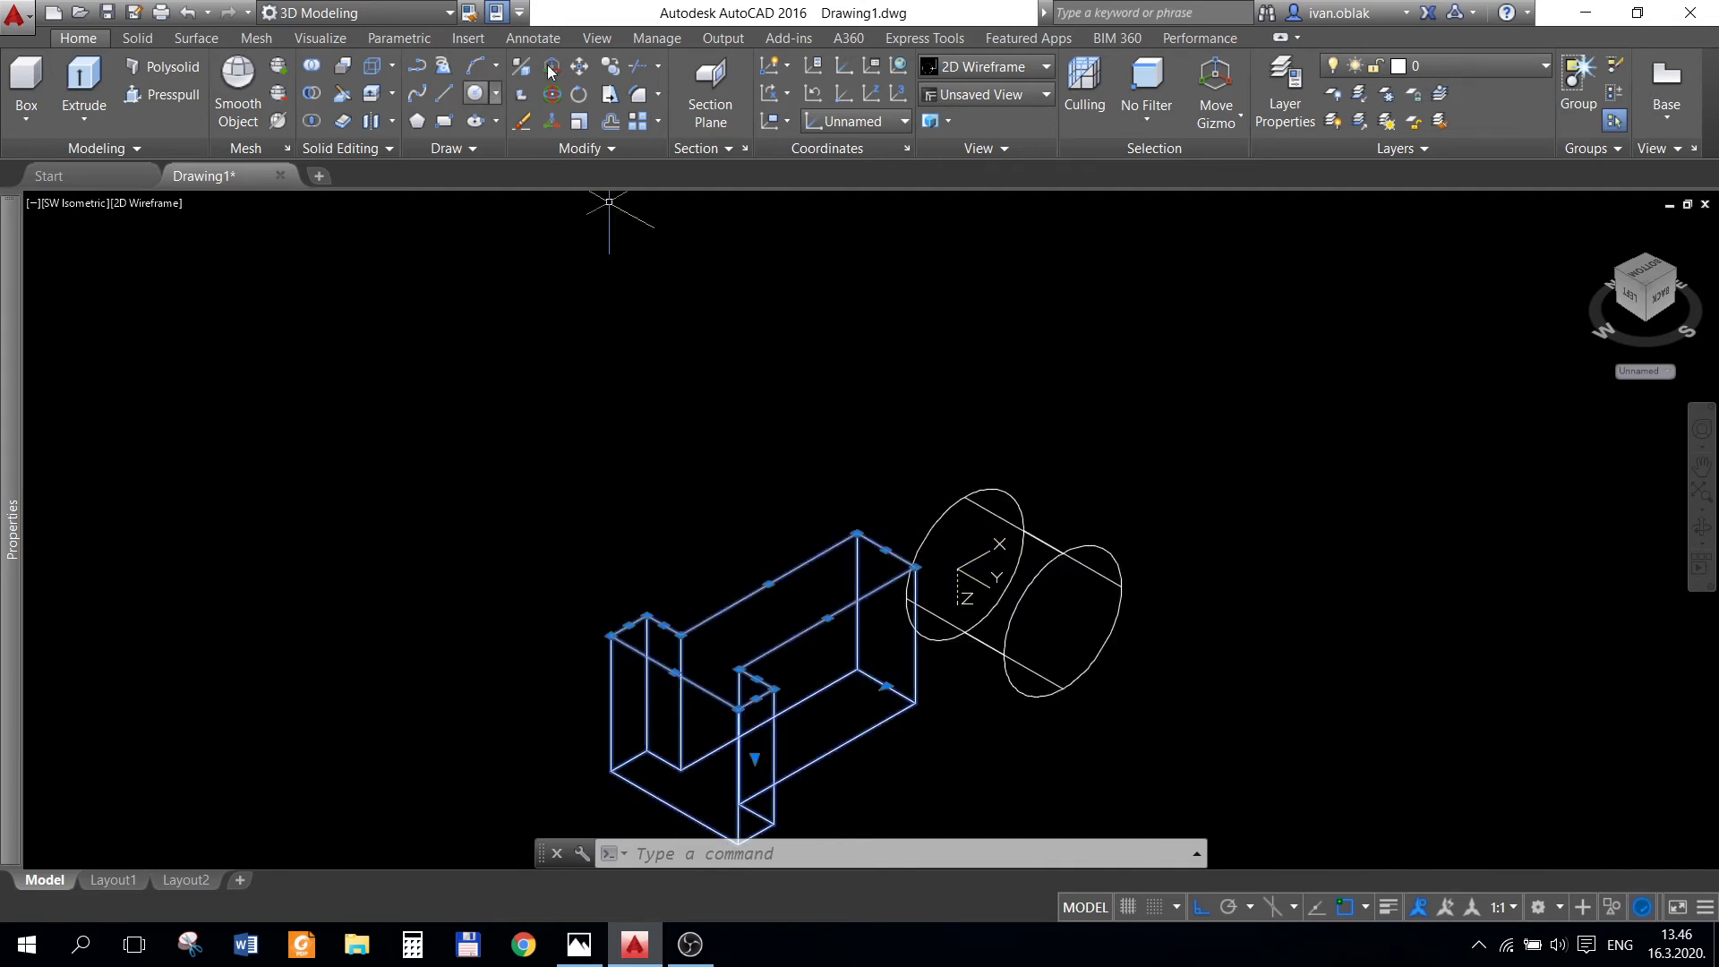
click(580, 65)
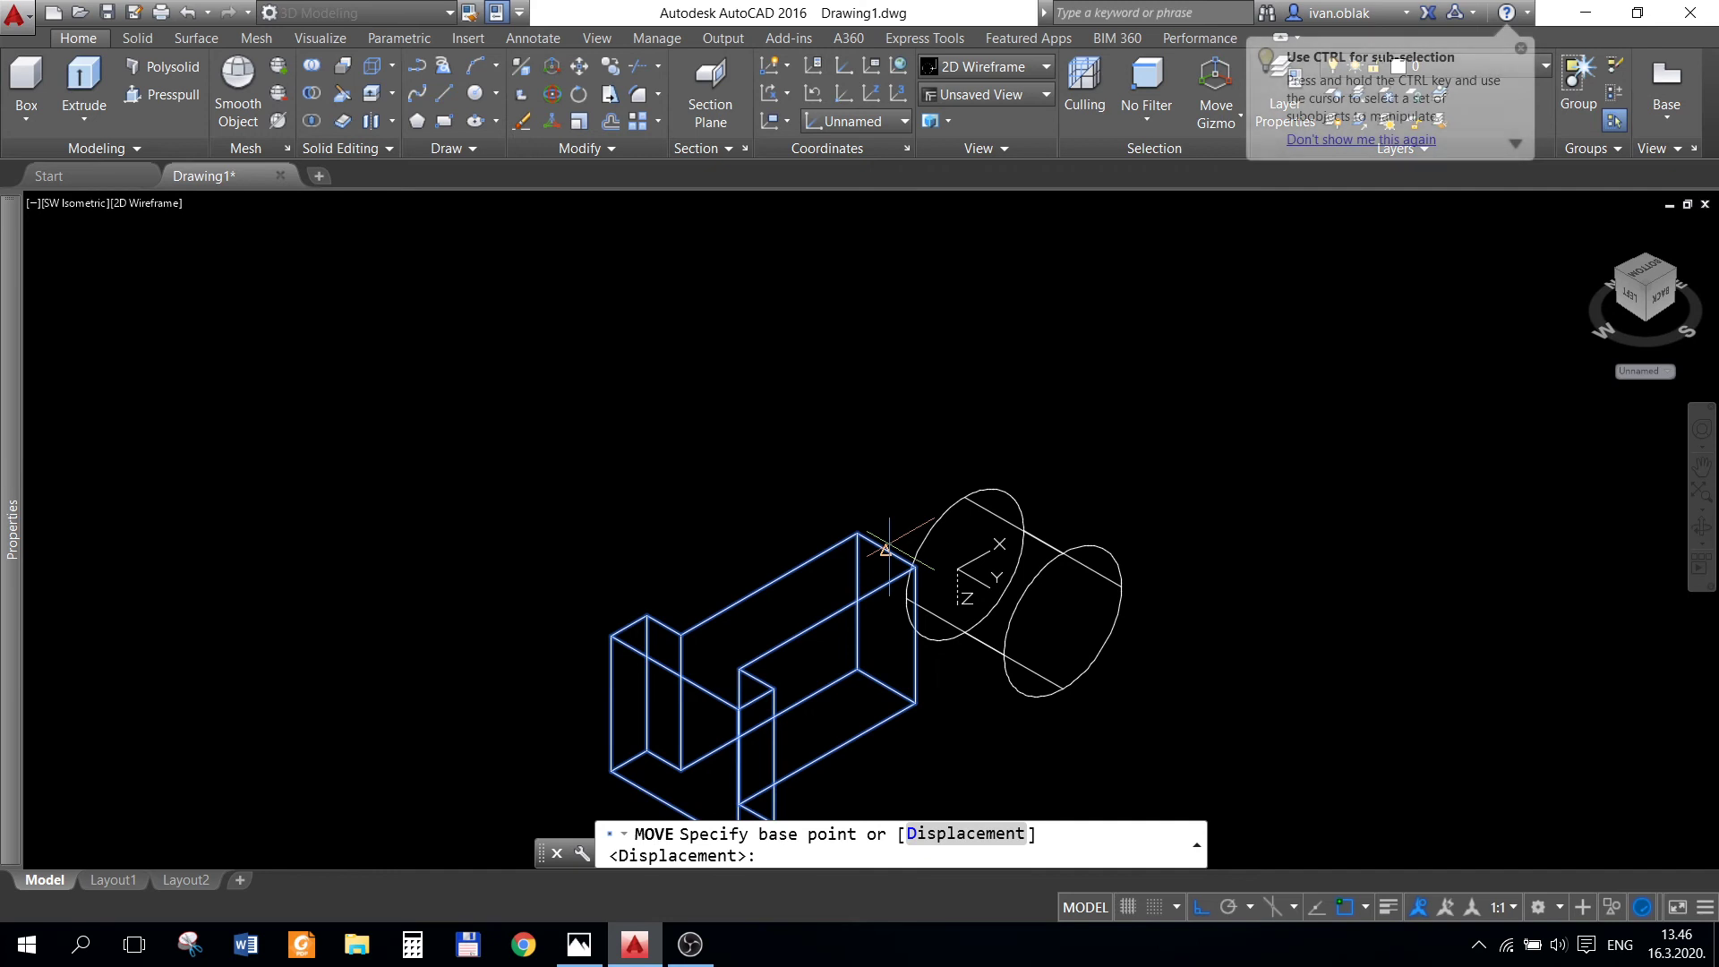
click(962, 566)
scroll(1030, 527, up, 4)
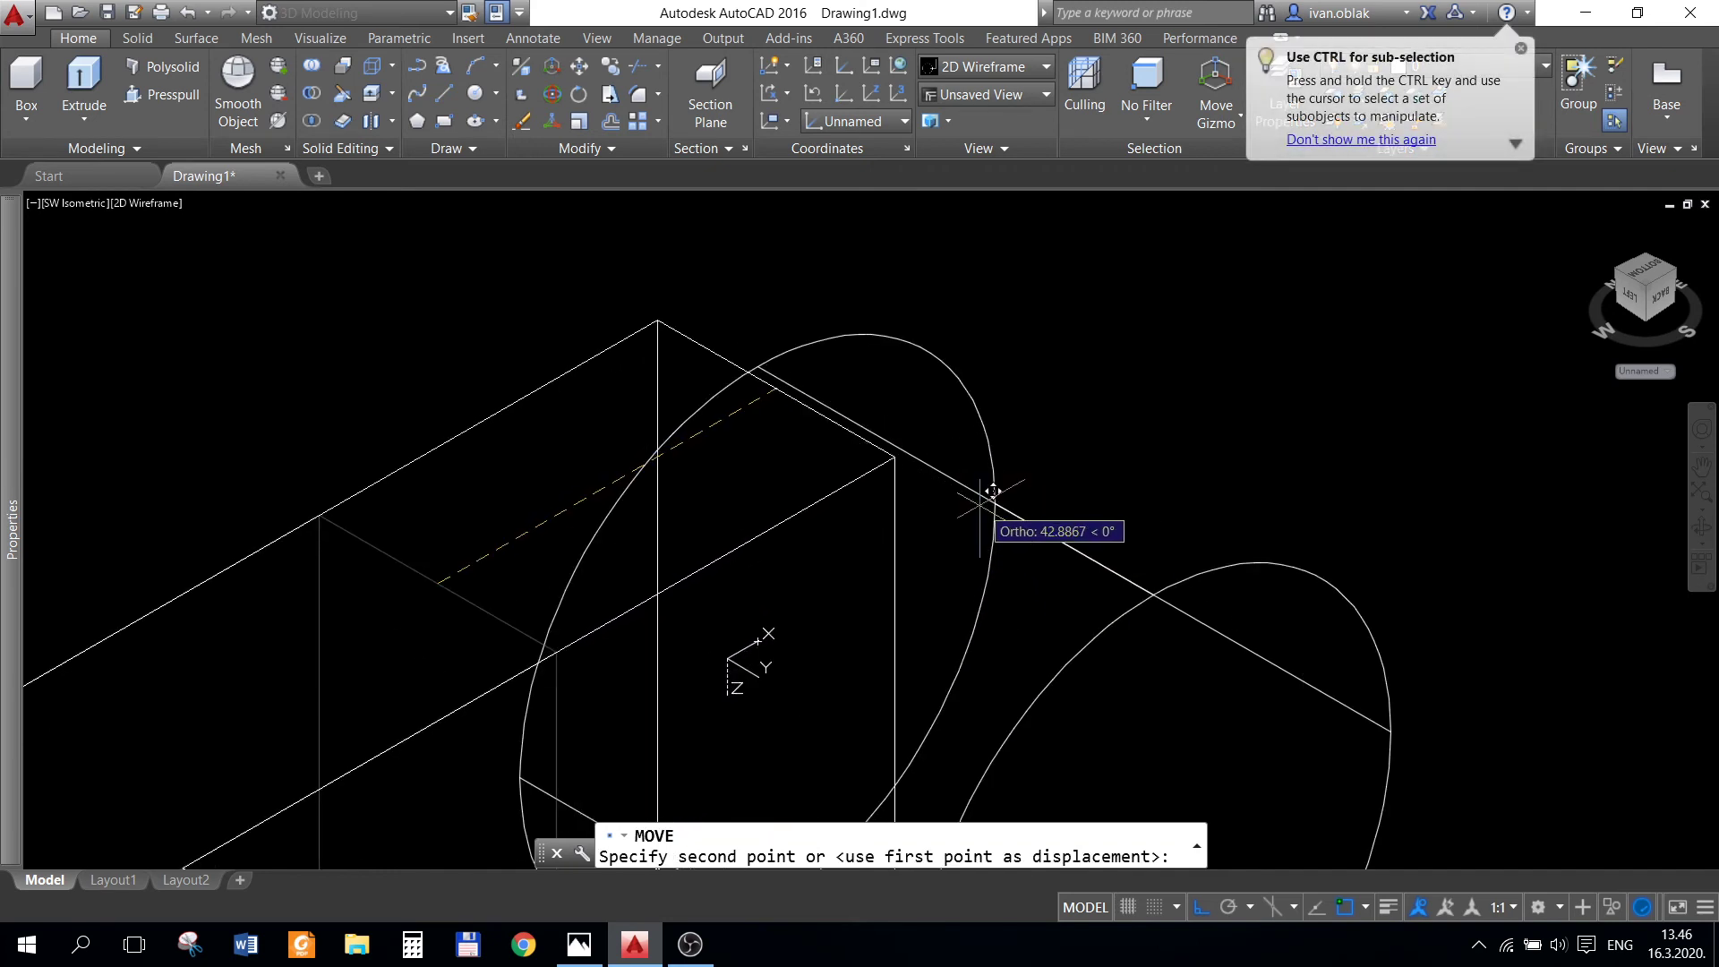
scroll(1081, 549, up, 3)
scroll(1081, 550, down, 3)
scroll(1081, 553, down, 4)
scroll(1075, 557, up, 4)
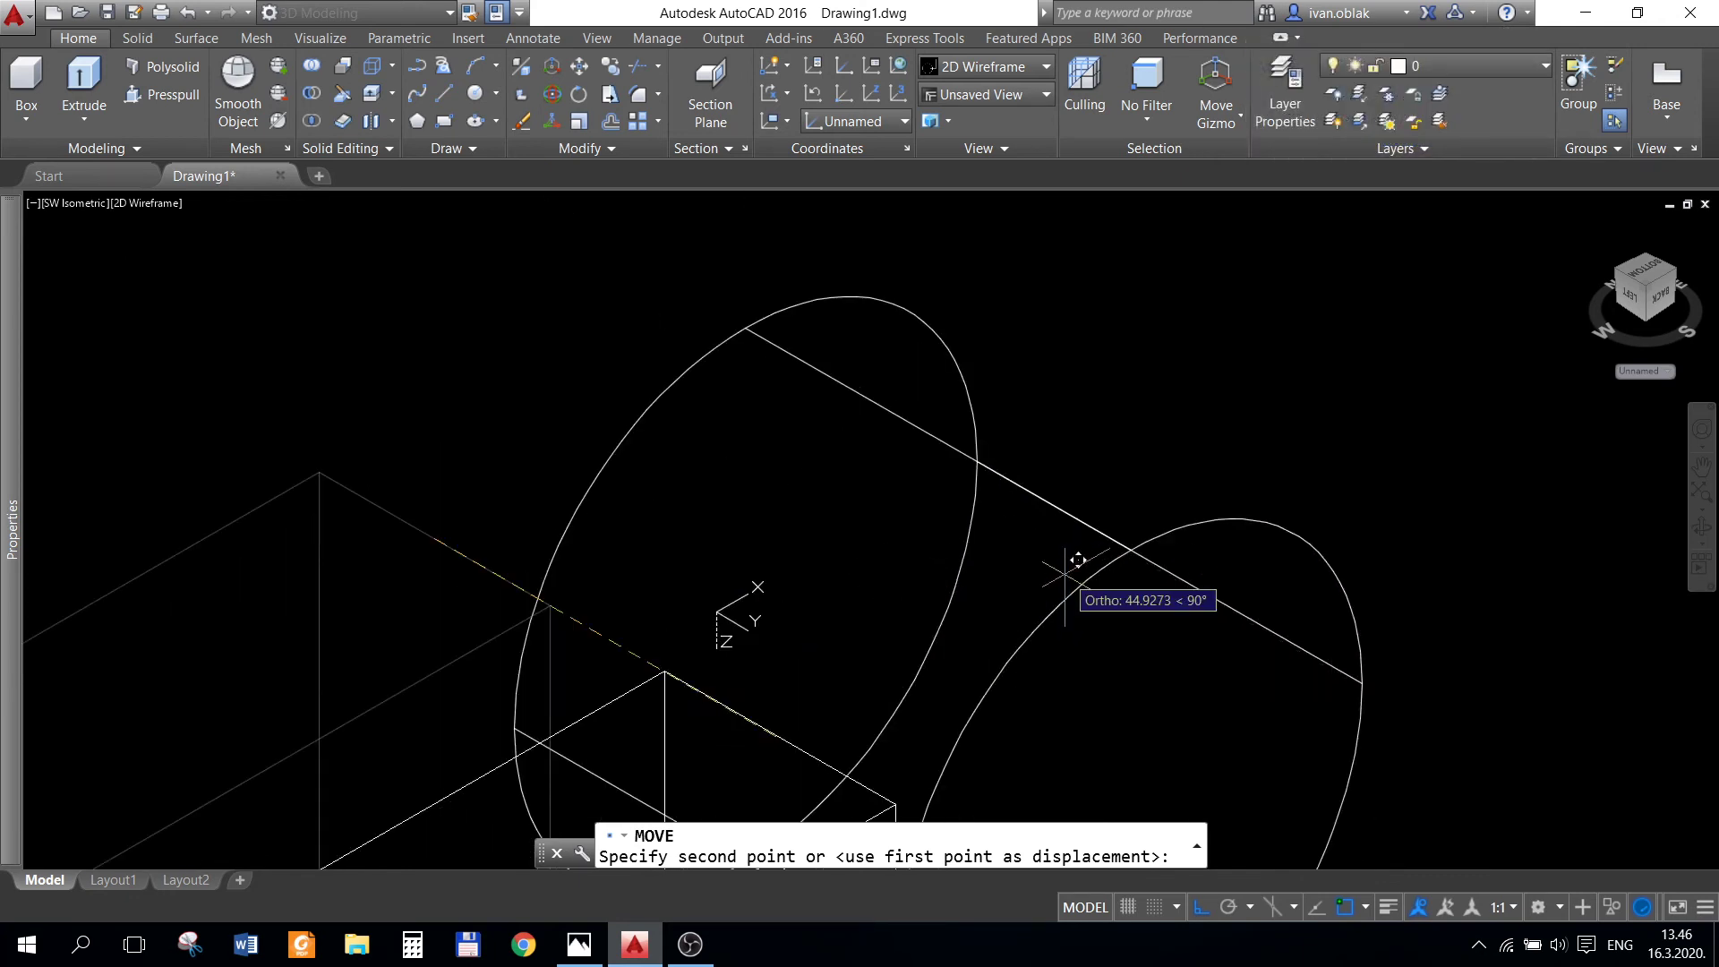
click(779, 353)
scroll(914, 594, down, 3)
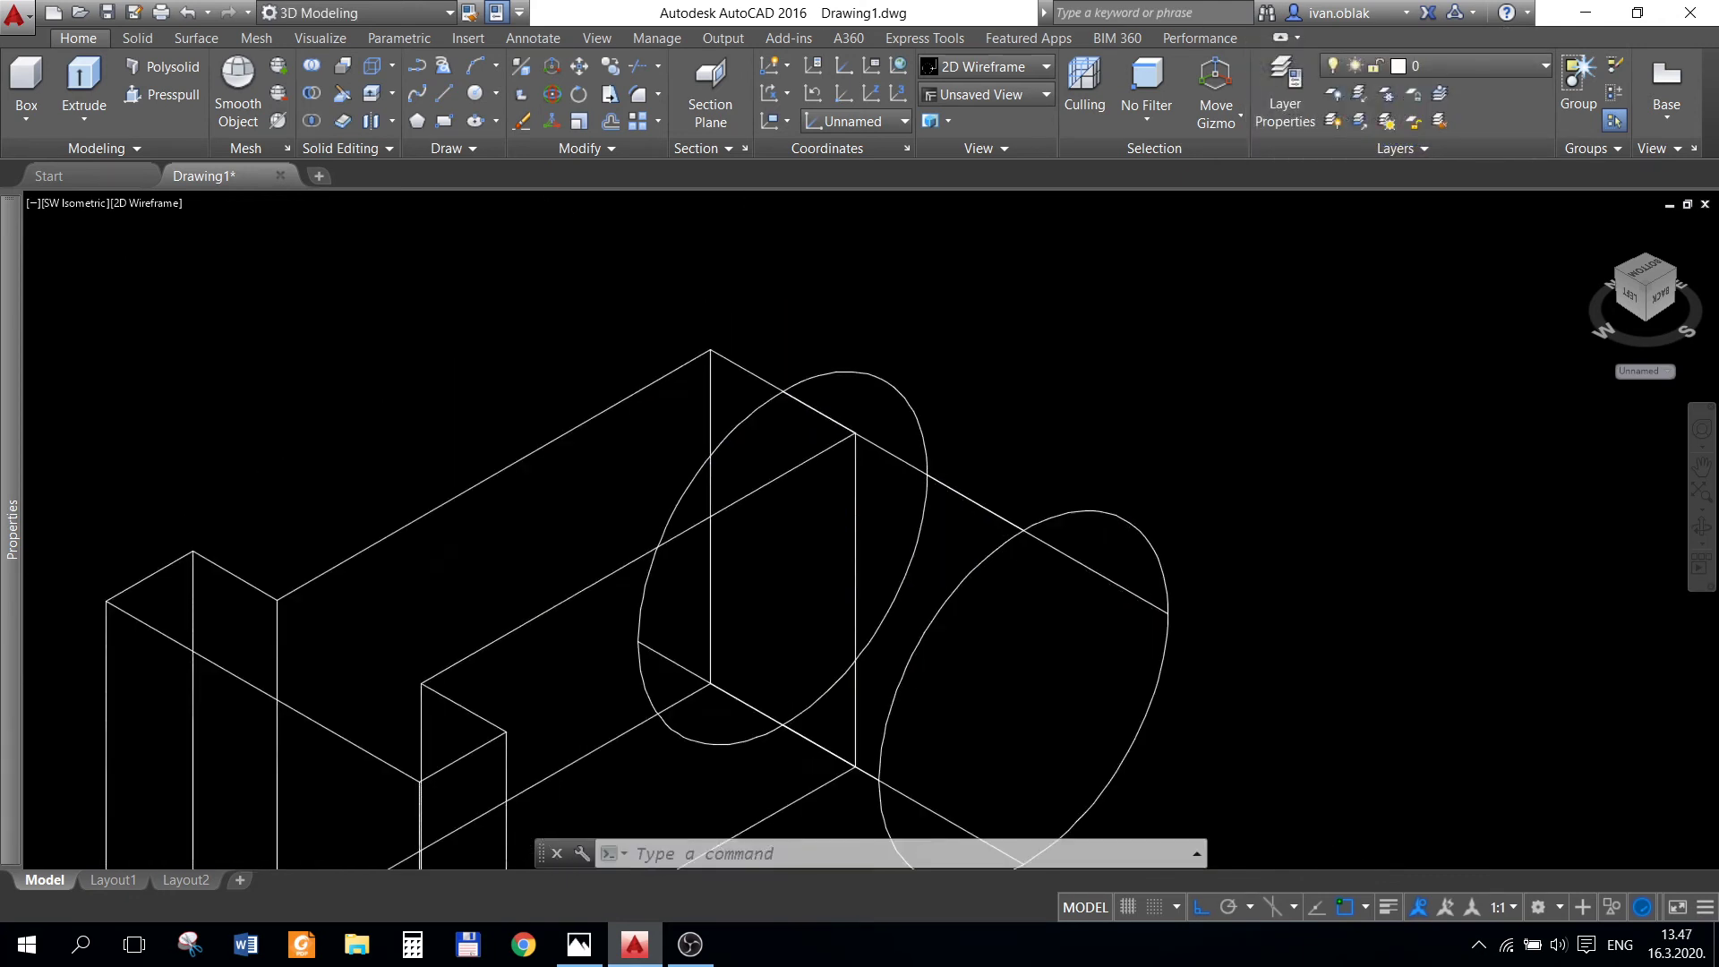
scroll(914, 595, down, 3)
click(630, 957)
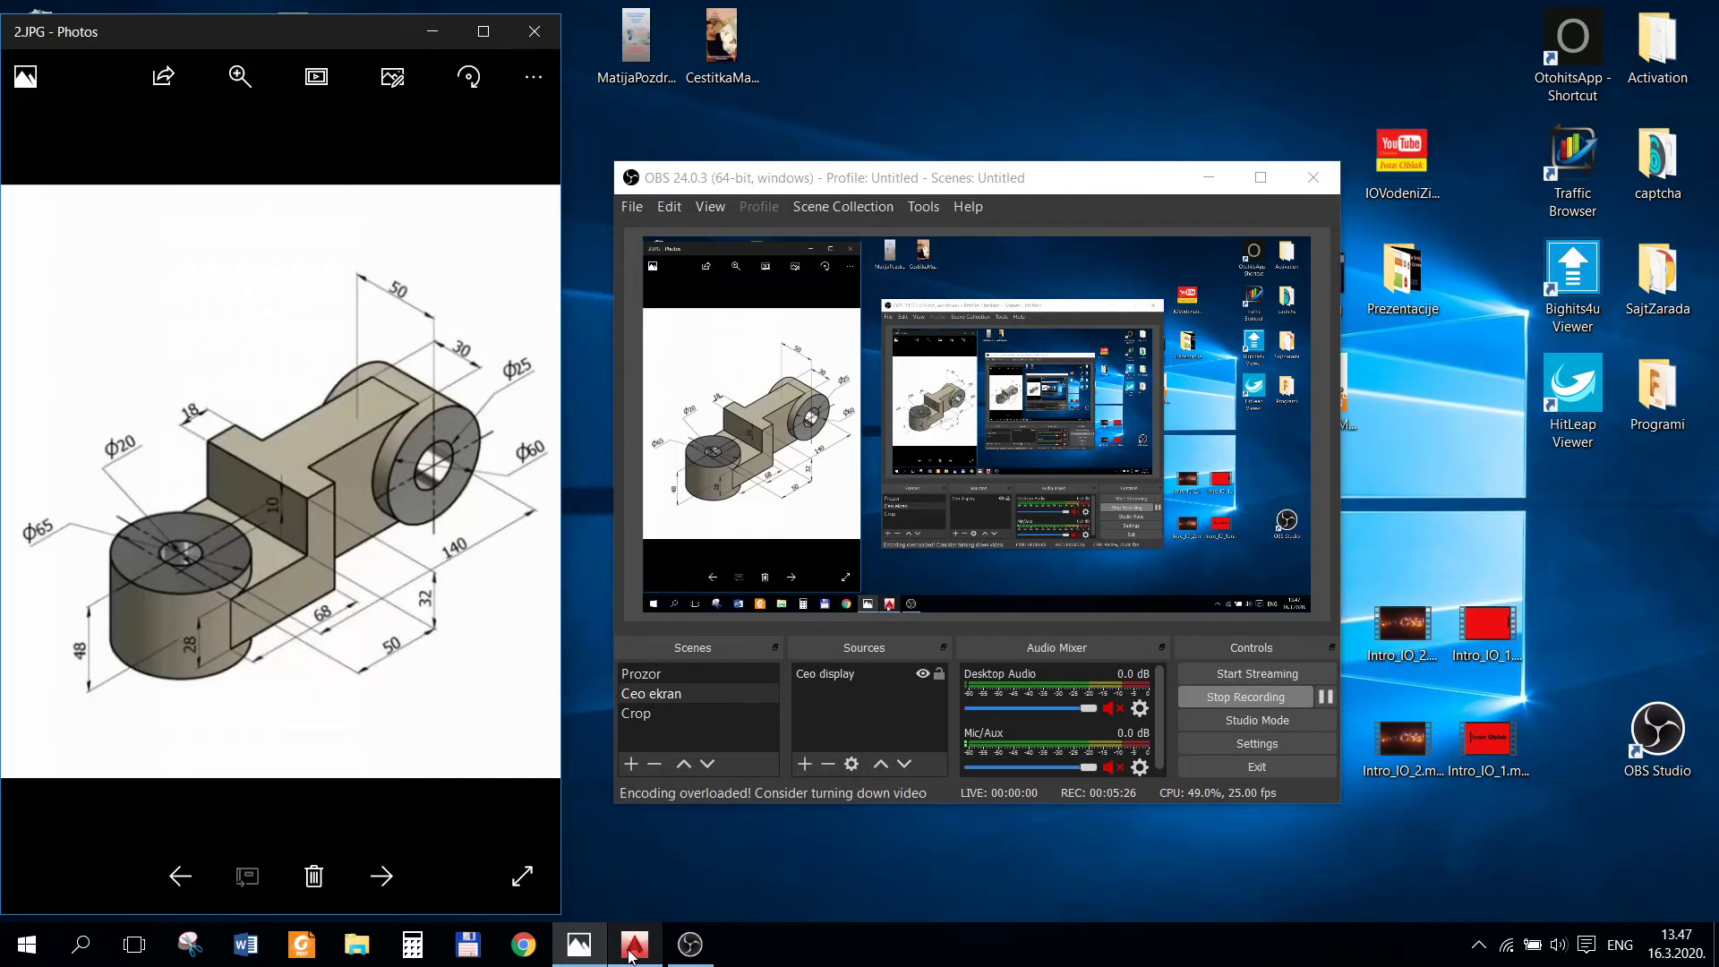
click(633, 949)
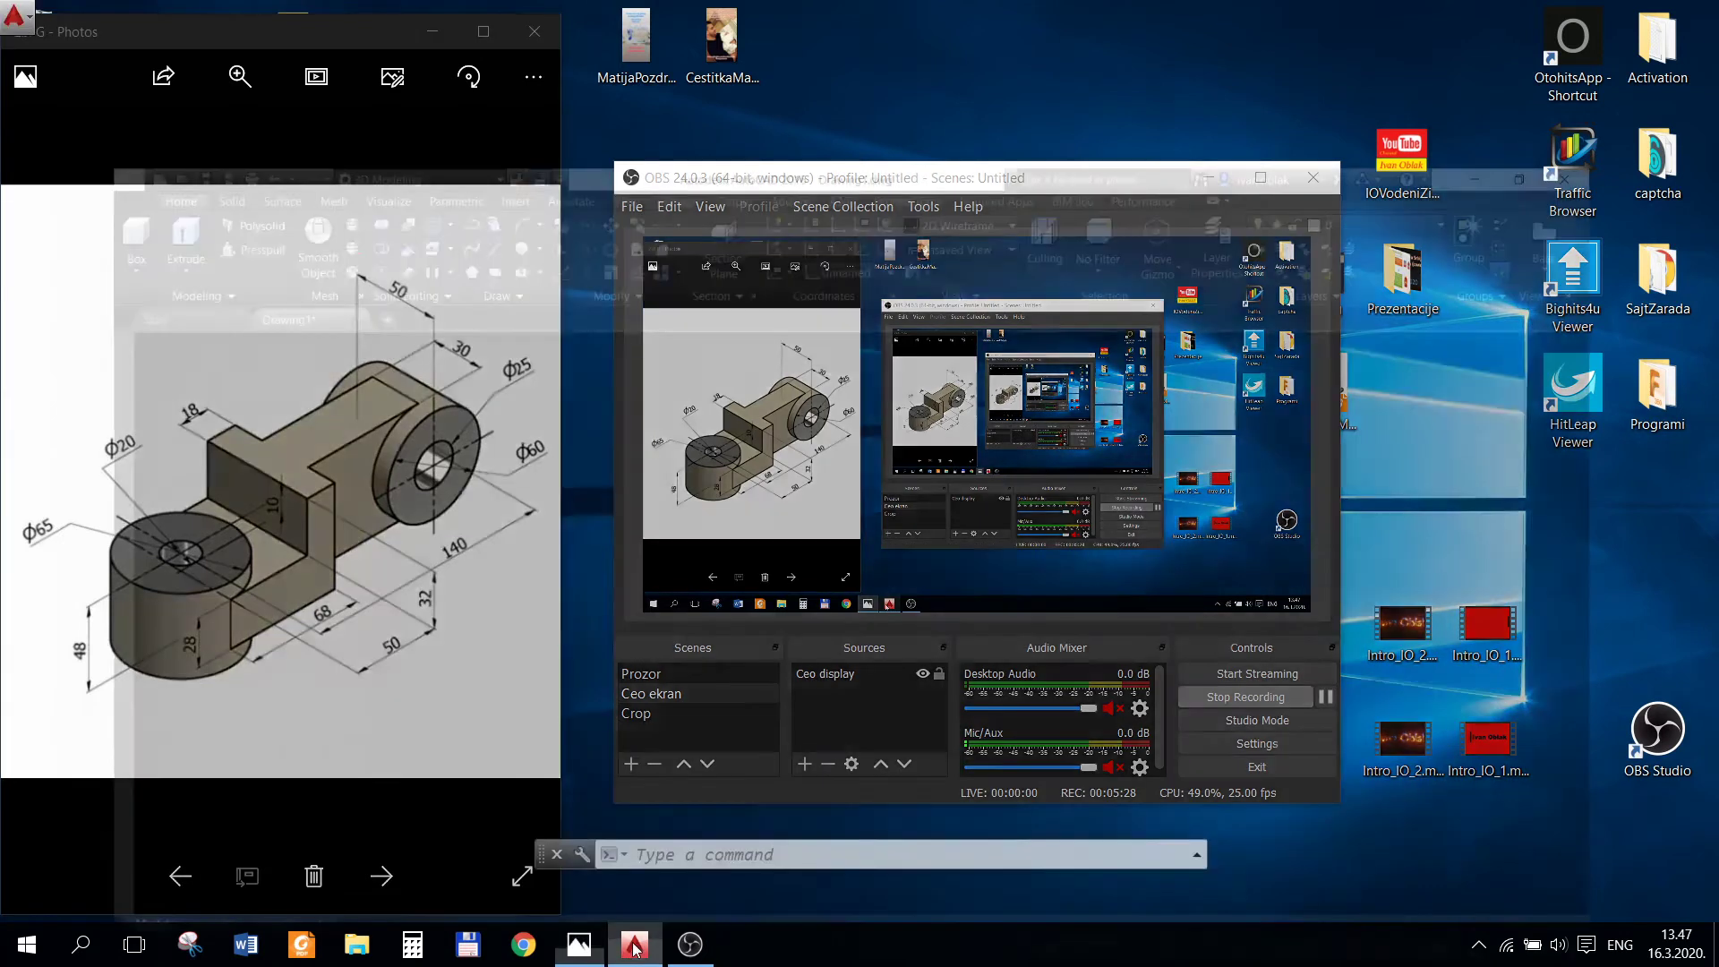
- Move the left box solid 25 units so its arm runs through the cylinder
scroll(819, 447, up, 5)
click(678, 469)
click(614, 499)
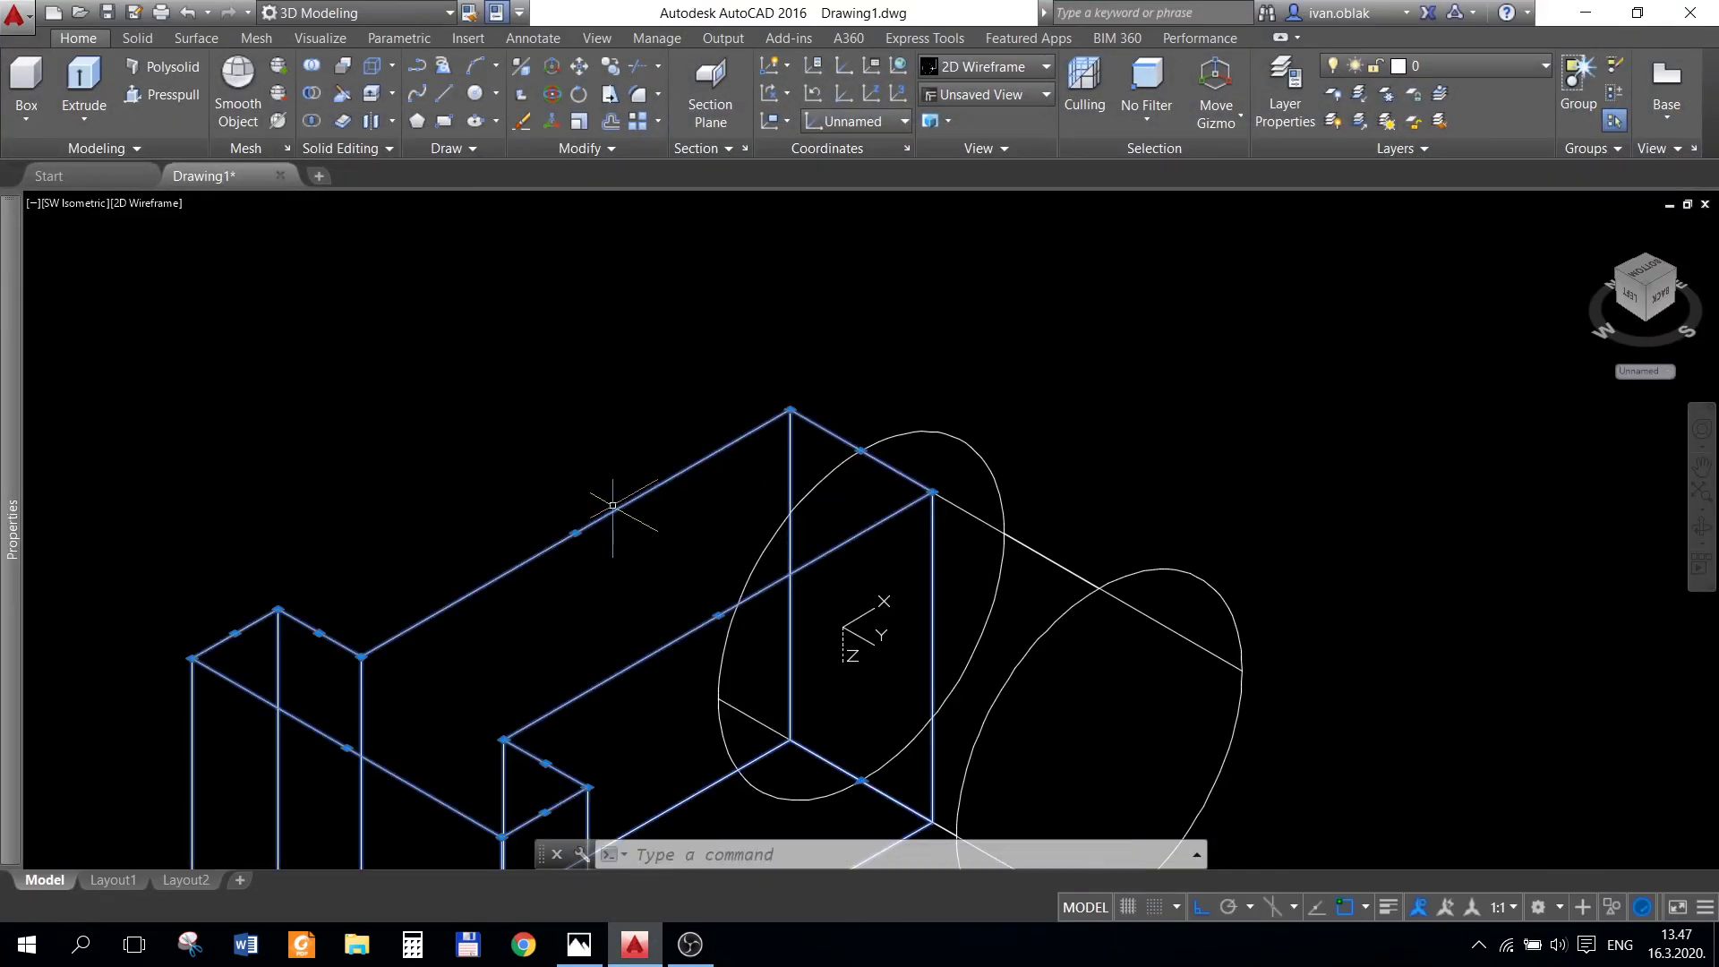
click(580, 68)
click(821, 278)
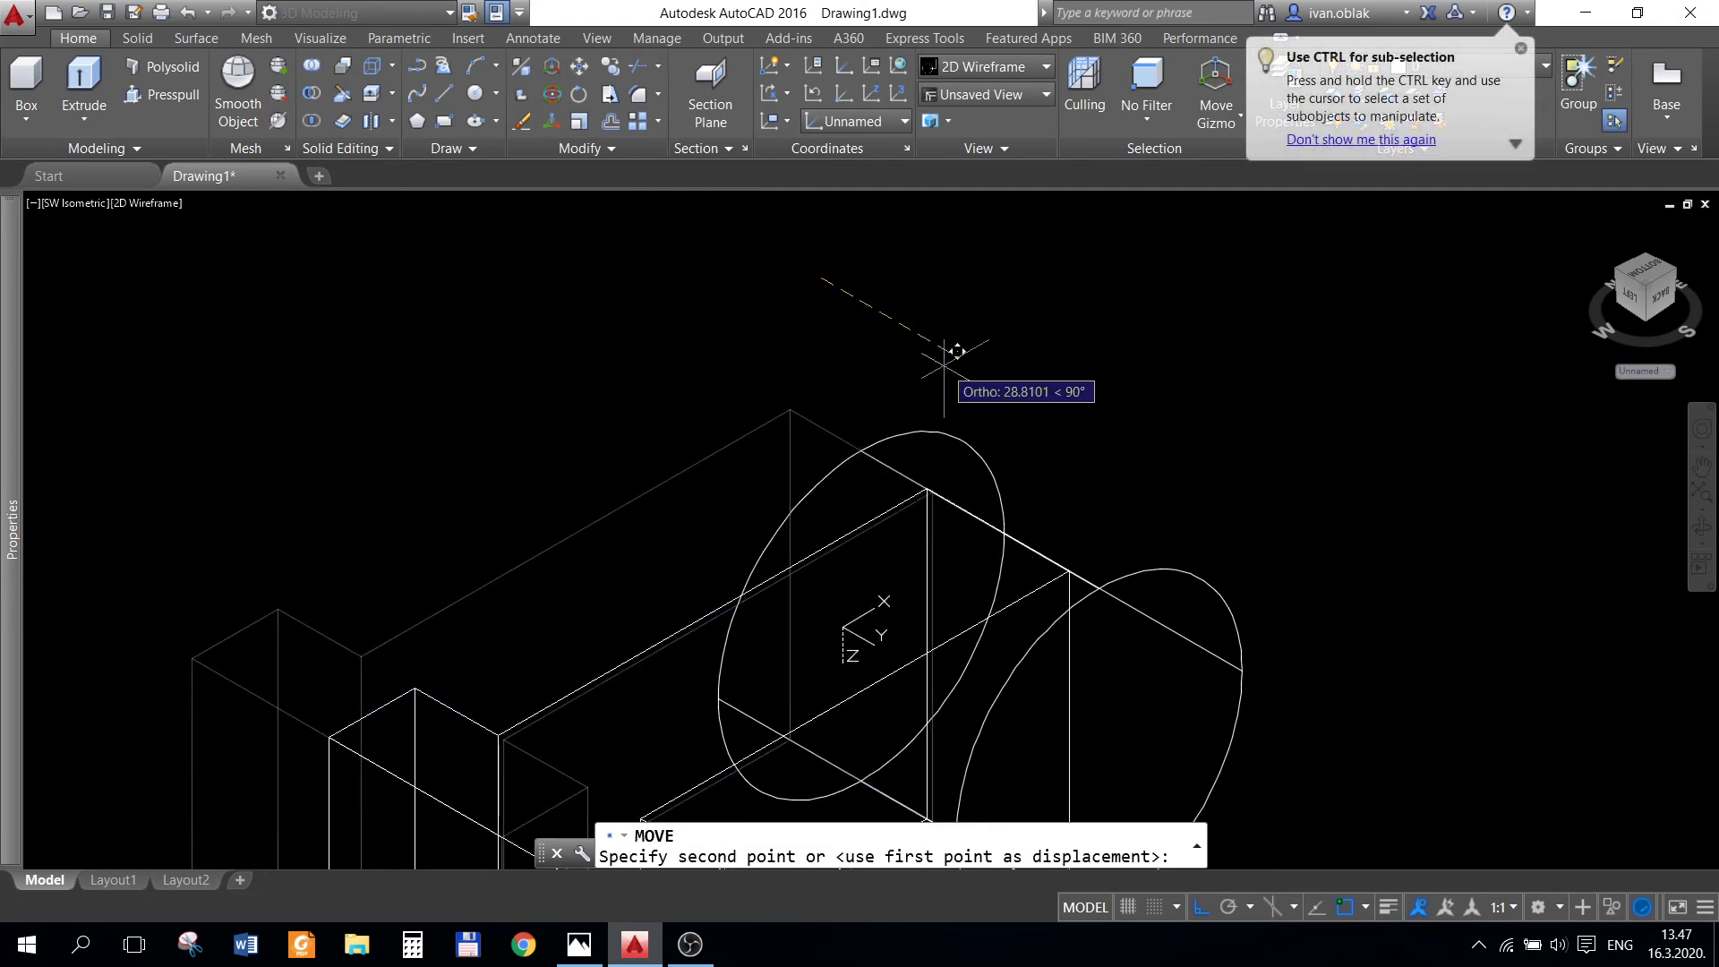
text(25)
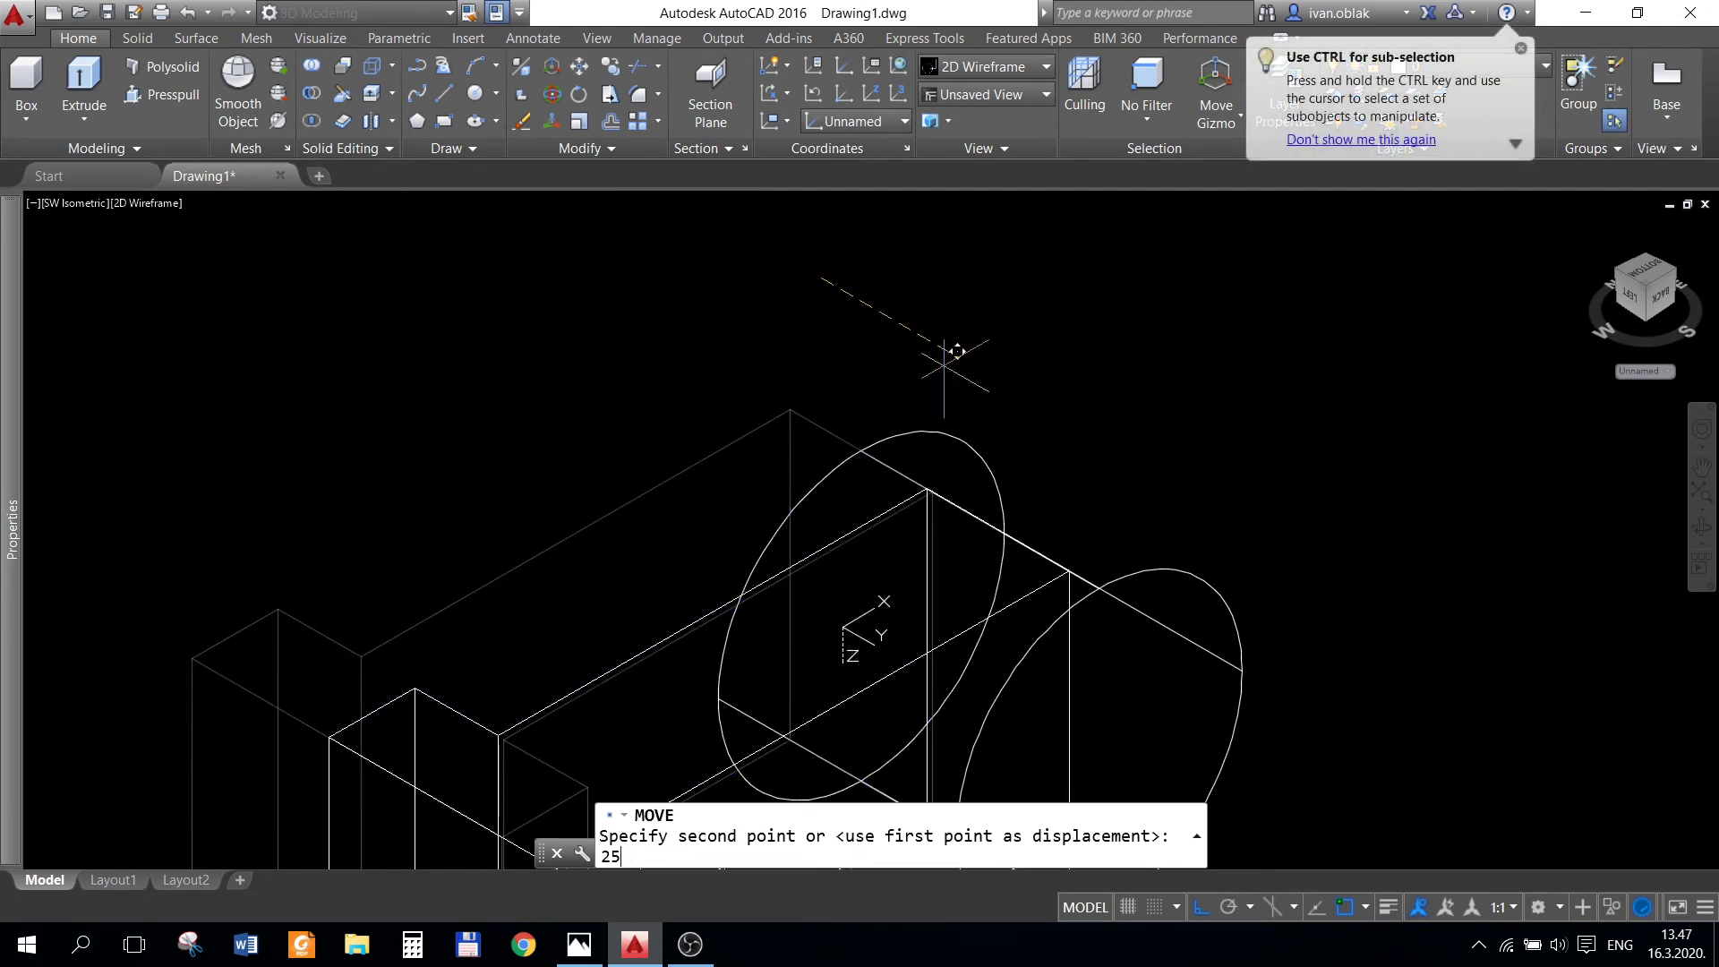
key(Return)
- Orbit and zoom to inspect the wireframe bracket in 3D
scroll(1022, 544, up, 1)
scroll(1056, 564, down, 3)
scroll(1086, 595, down, 2)
scroll(1137, 547, up, 4)
mouse_move(1137, 547)
shift+middle_down()
mouse_move(1143, 721)
mouse_move(1120, 695)
mouse_move(875, 593)
shift+middle_up()
scroll(537, 564, up, 3)
scroll(1083, 624, down, 5)
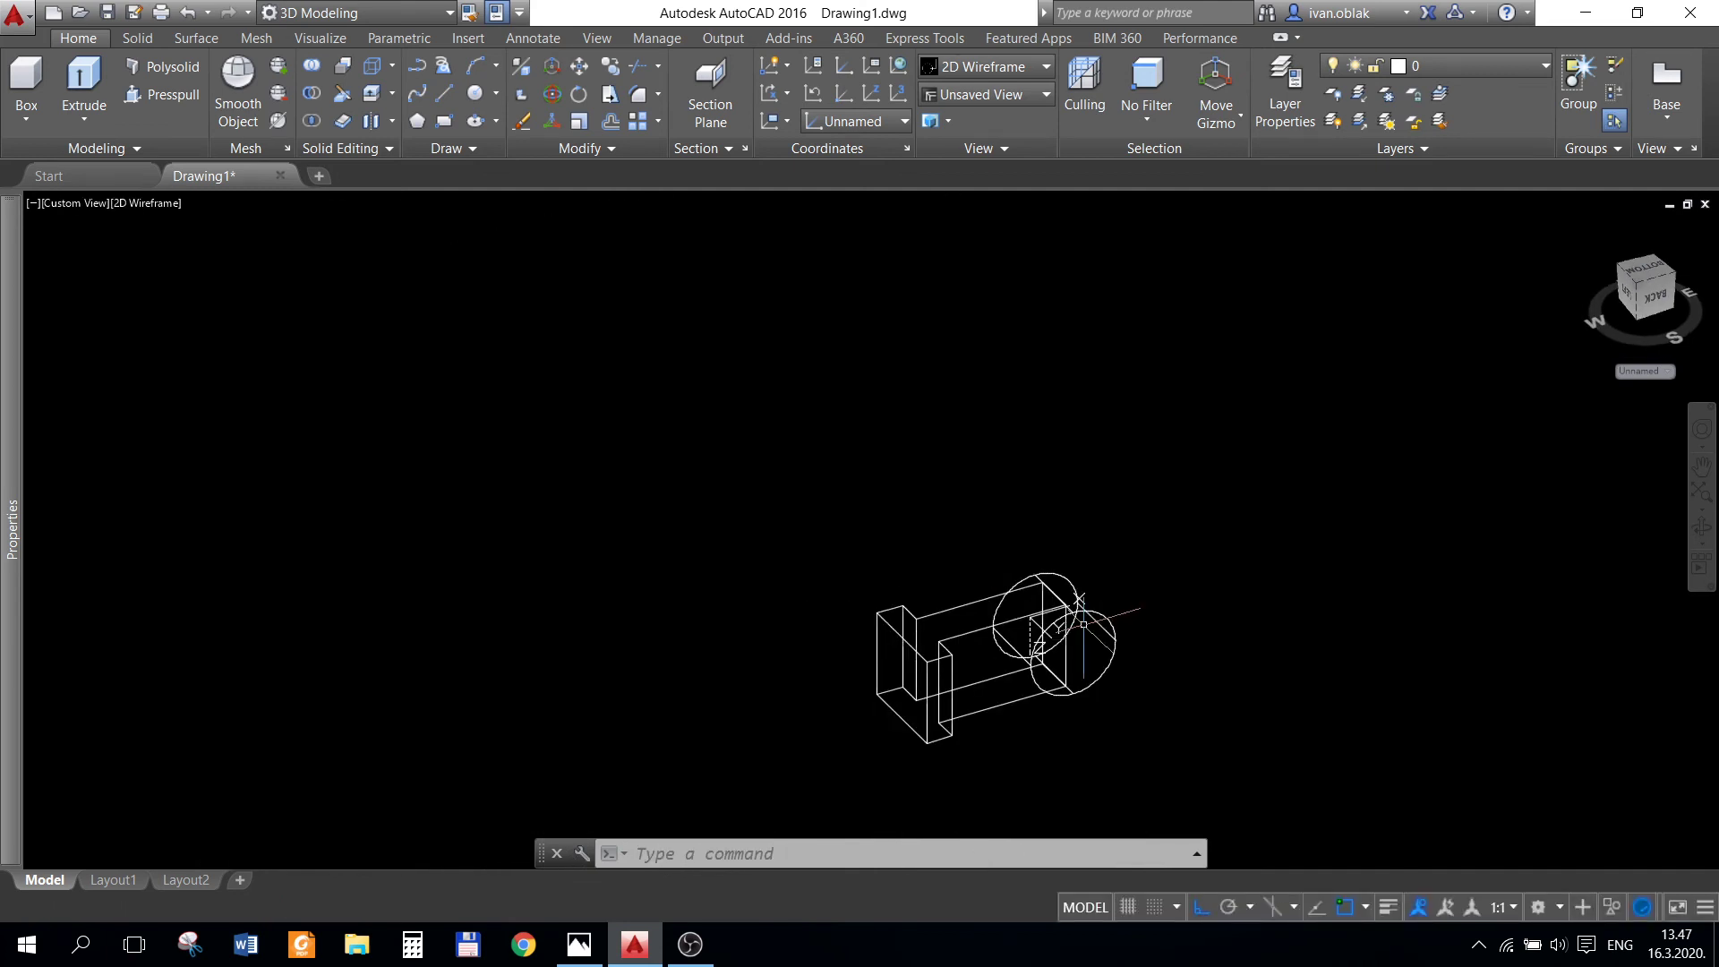
scroll(1096, 645, up, 3)
scroll(1108, 660, up, 1)
- Union the cylinders and the web solid into one body
scroll(1108, 595, up, 1)
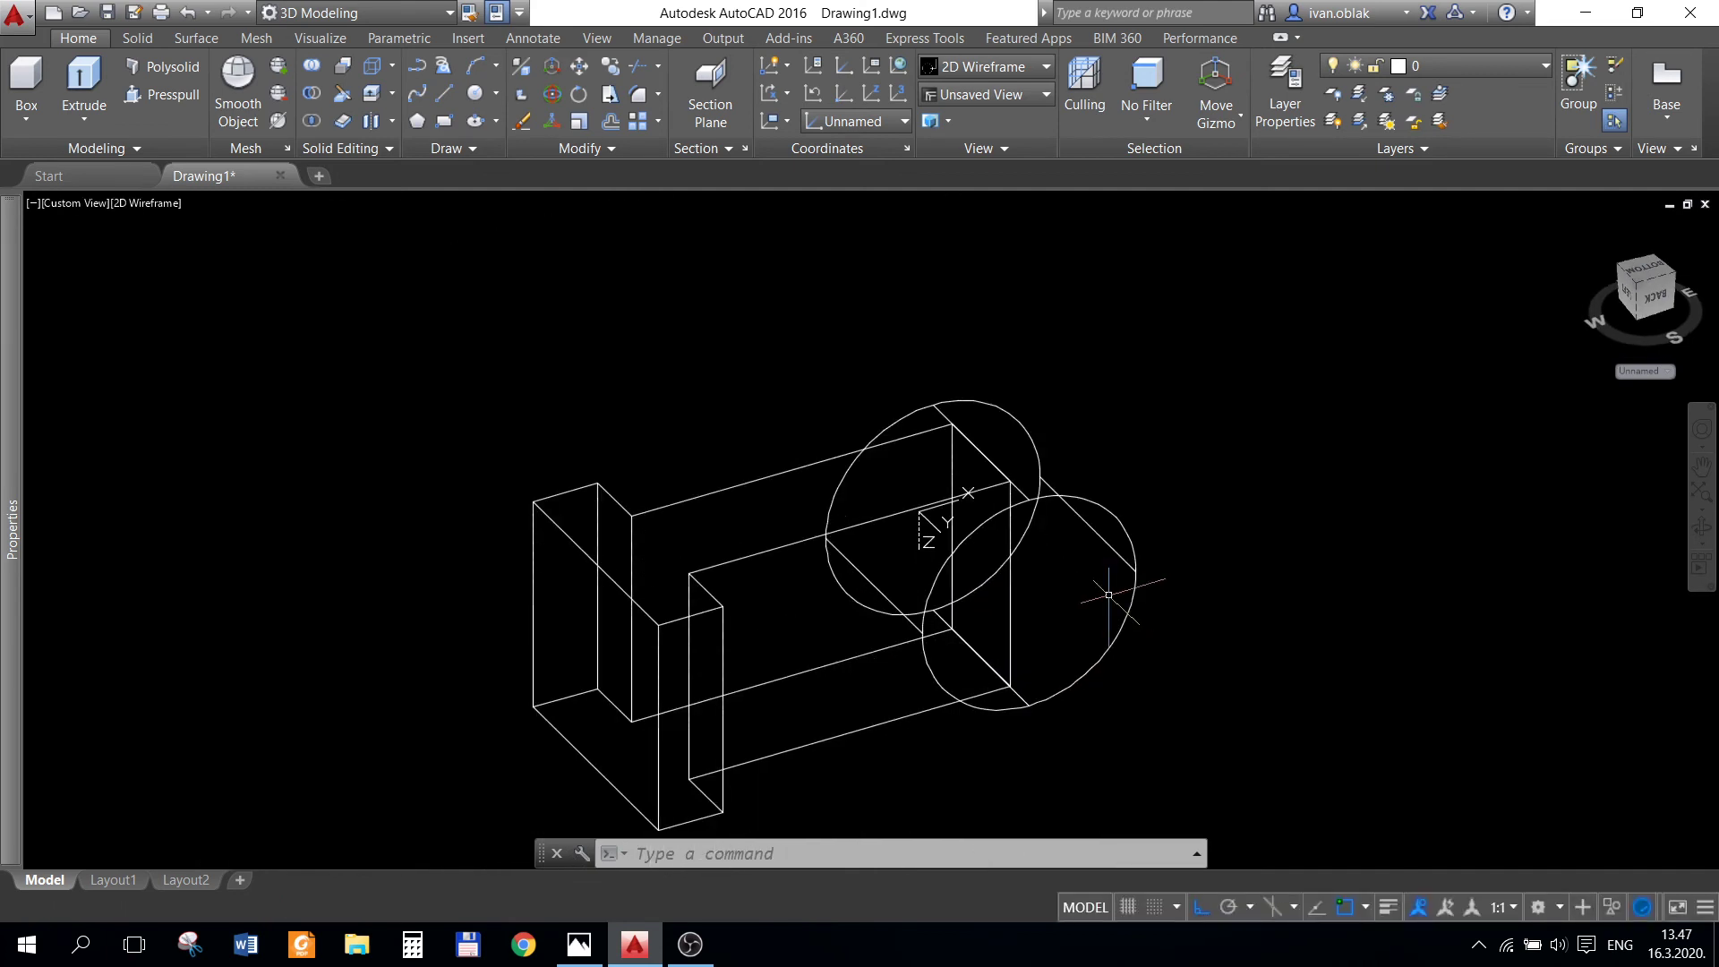
shift+middle_drag(1109, 594, 1124, 658)
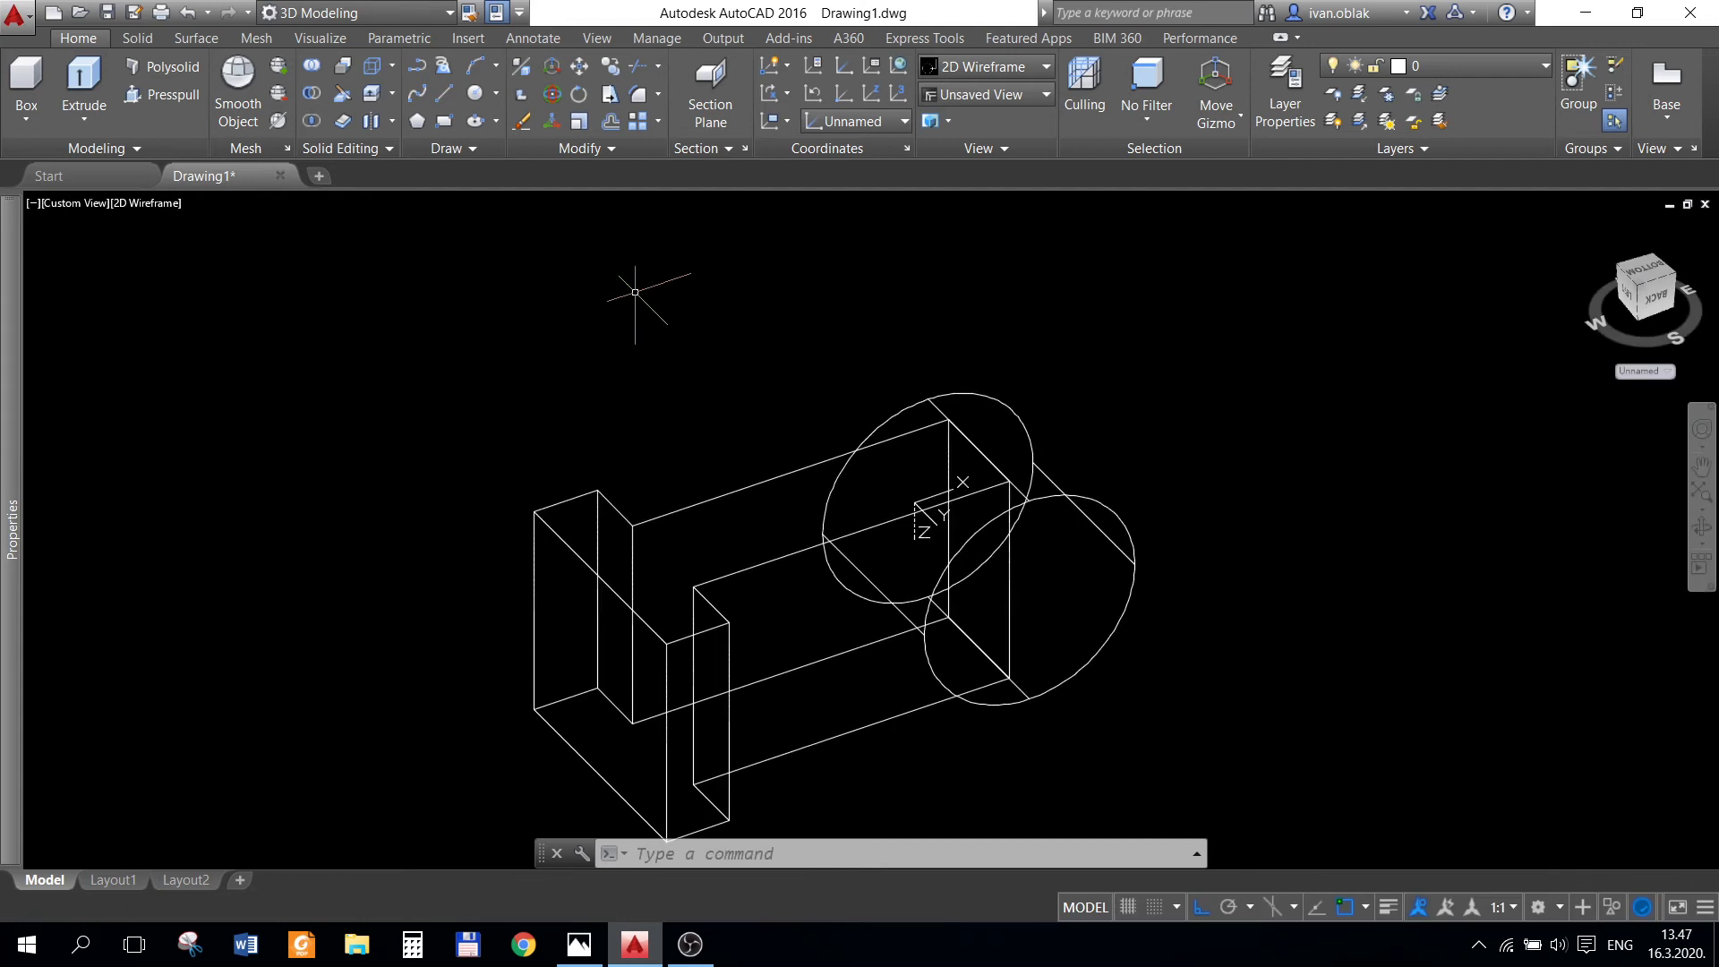
click(311, 65)
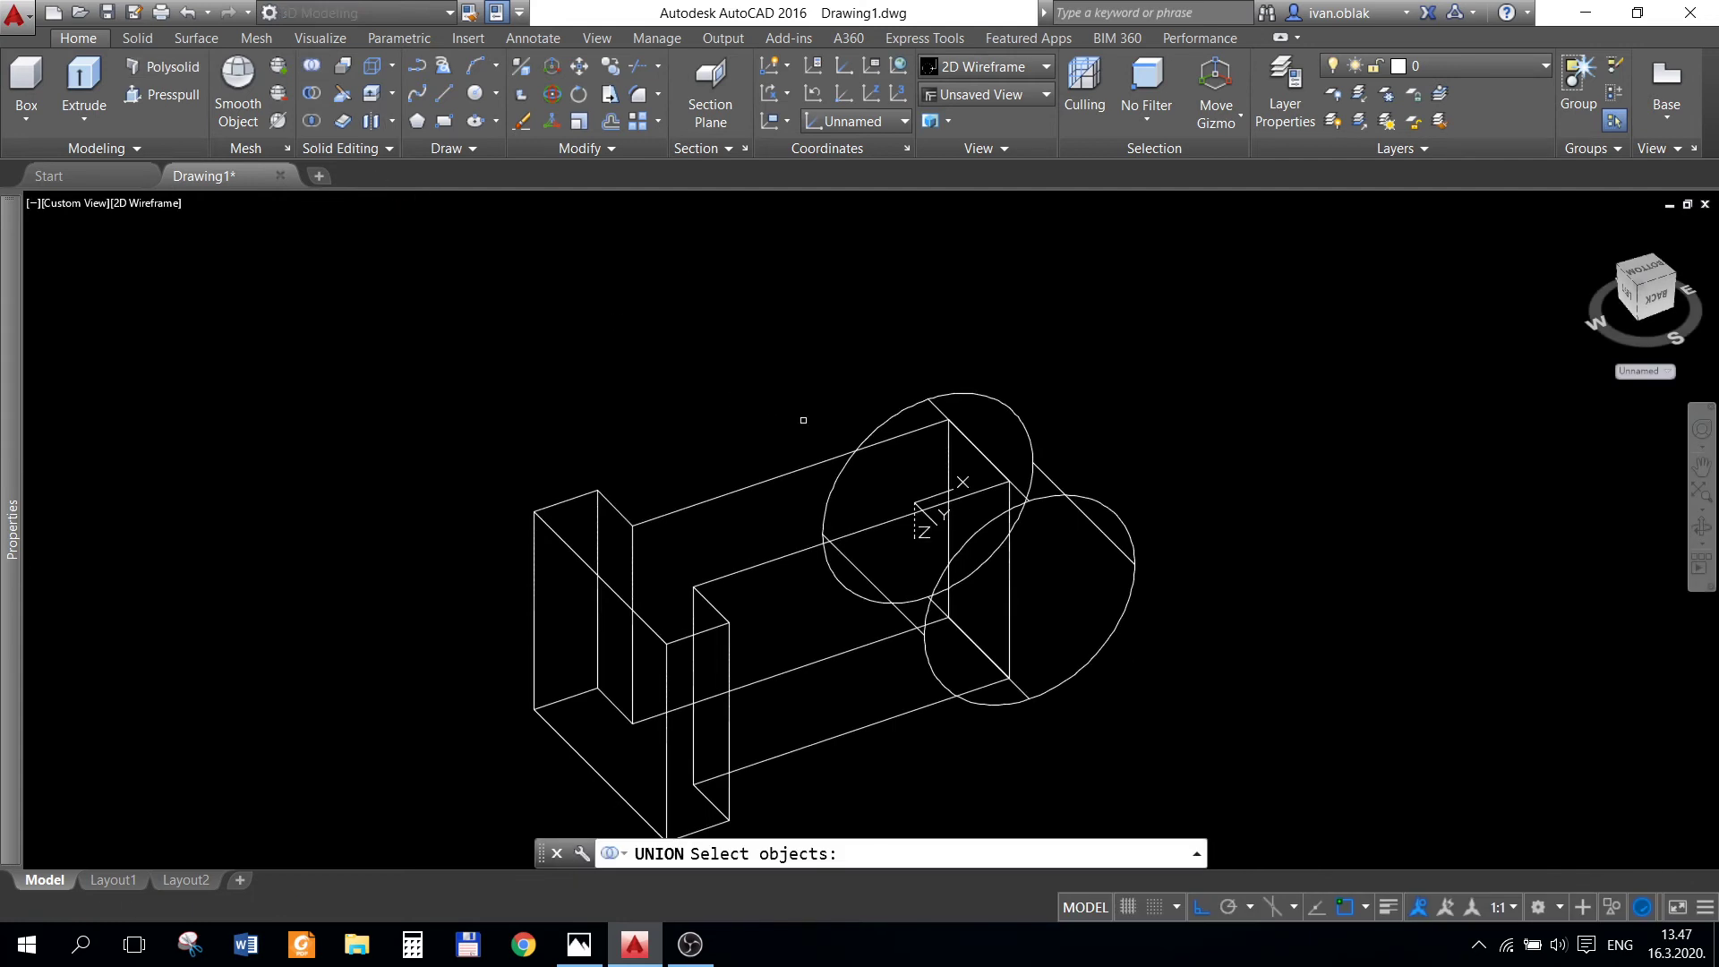
click(842, 448)
click(794, 468)
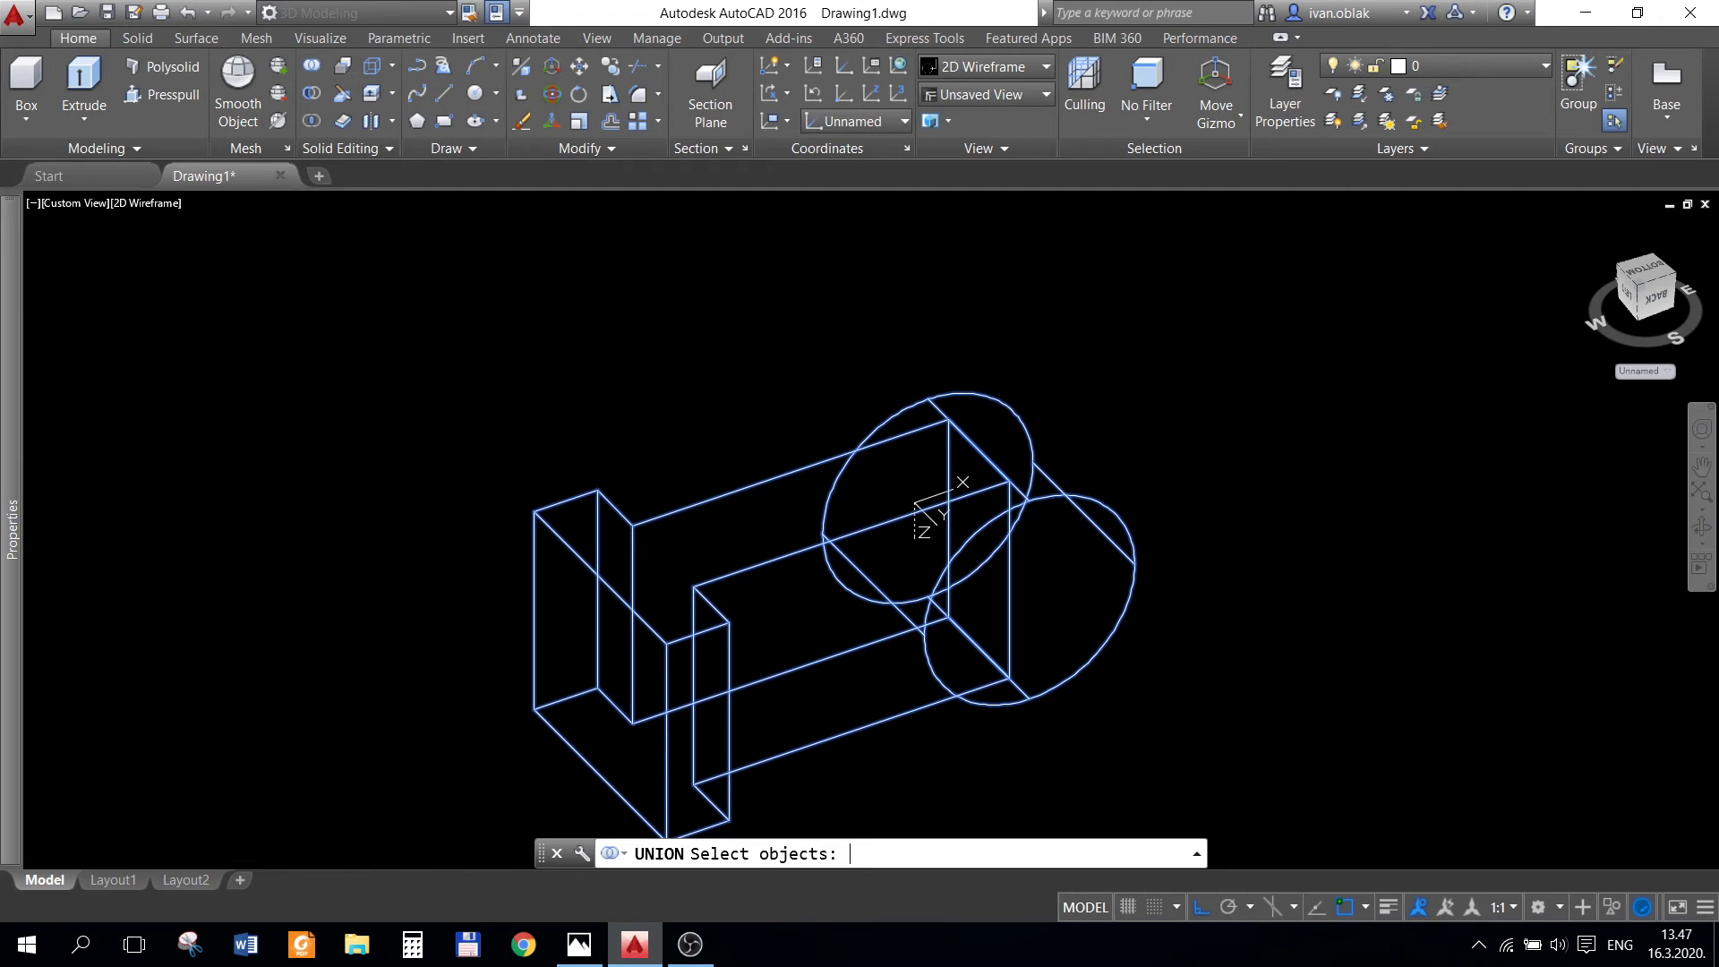
key(Return)
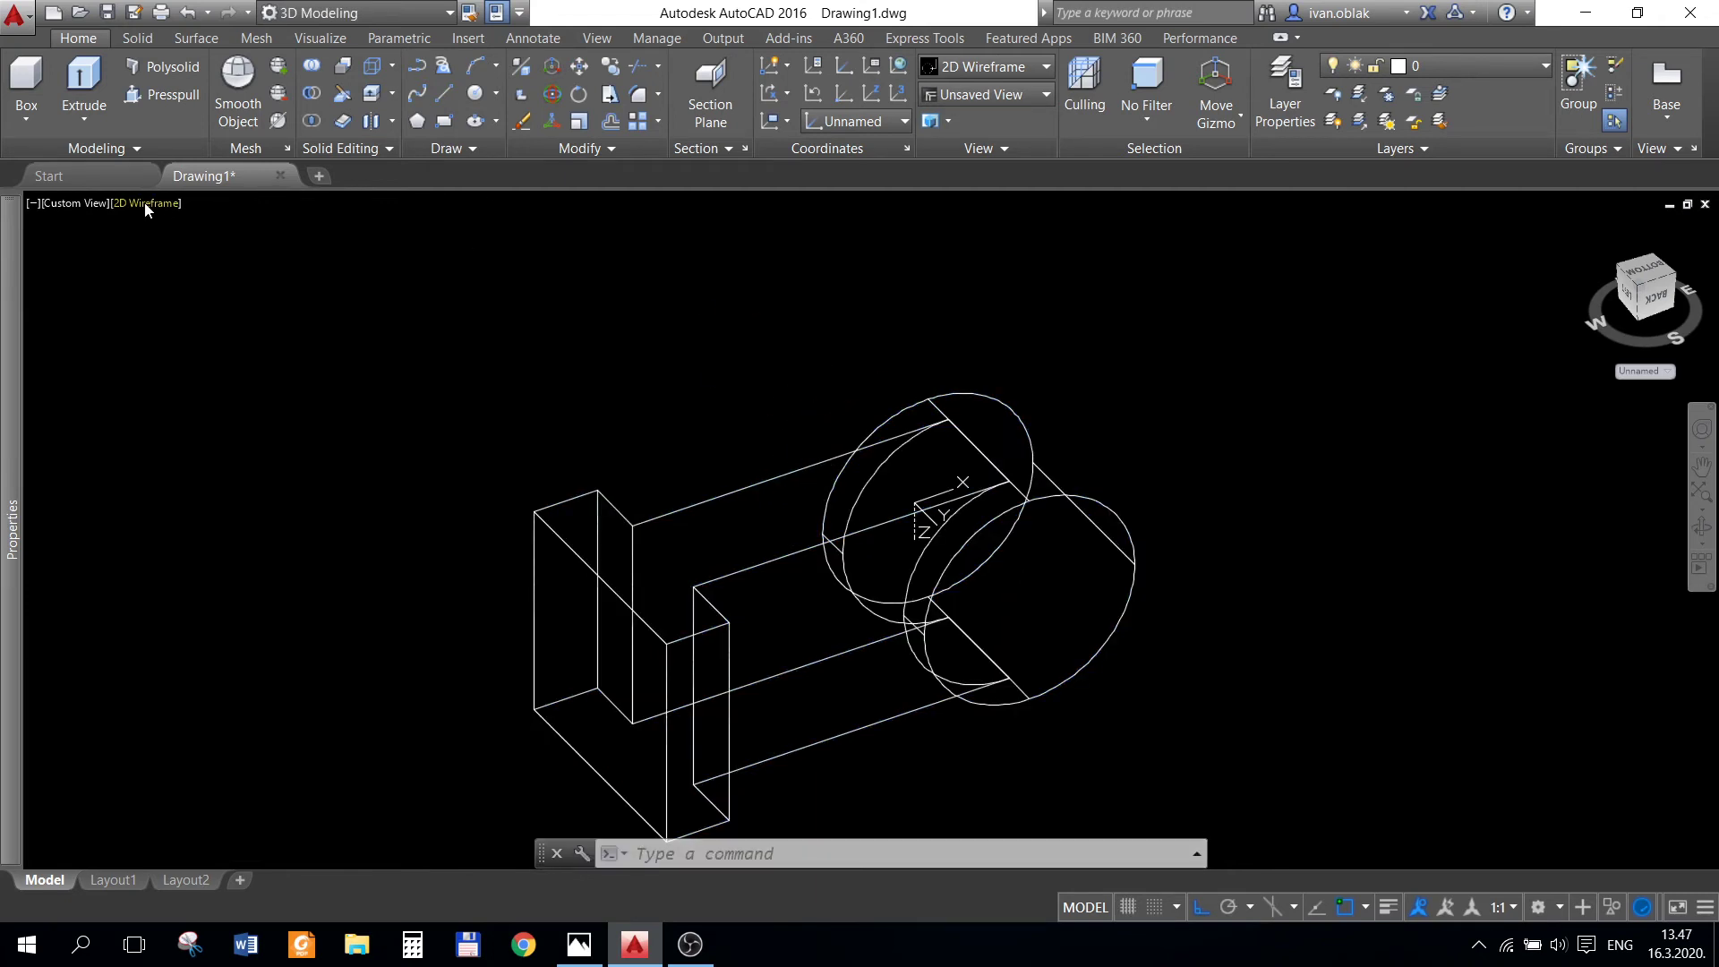
- Display the model Shaded with Edges and compare it with the reference drawing
click(159, 204)
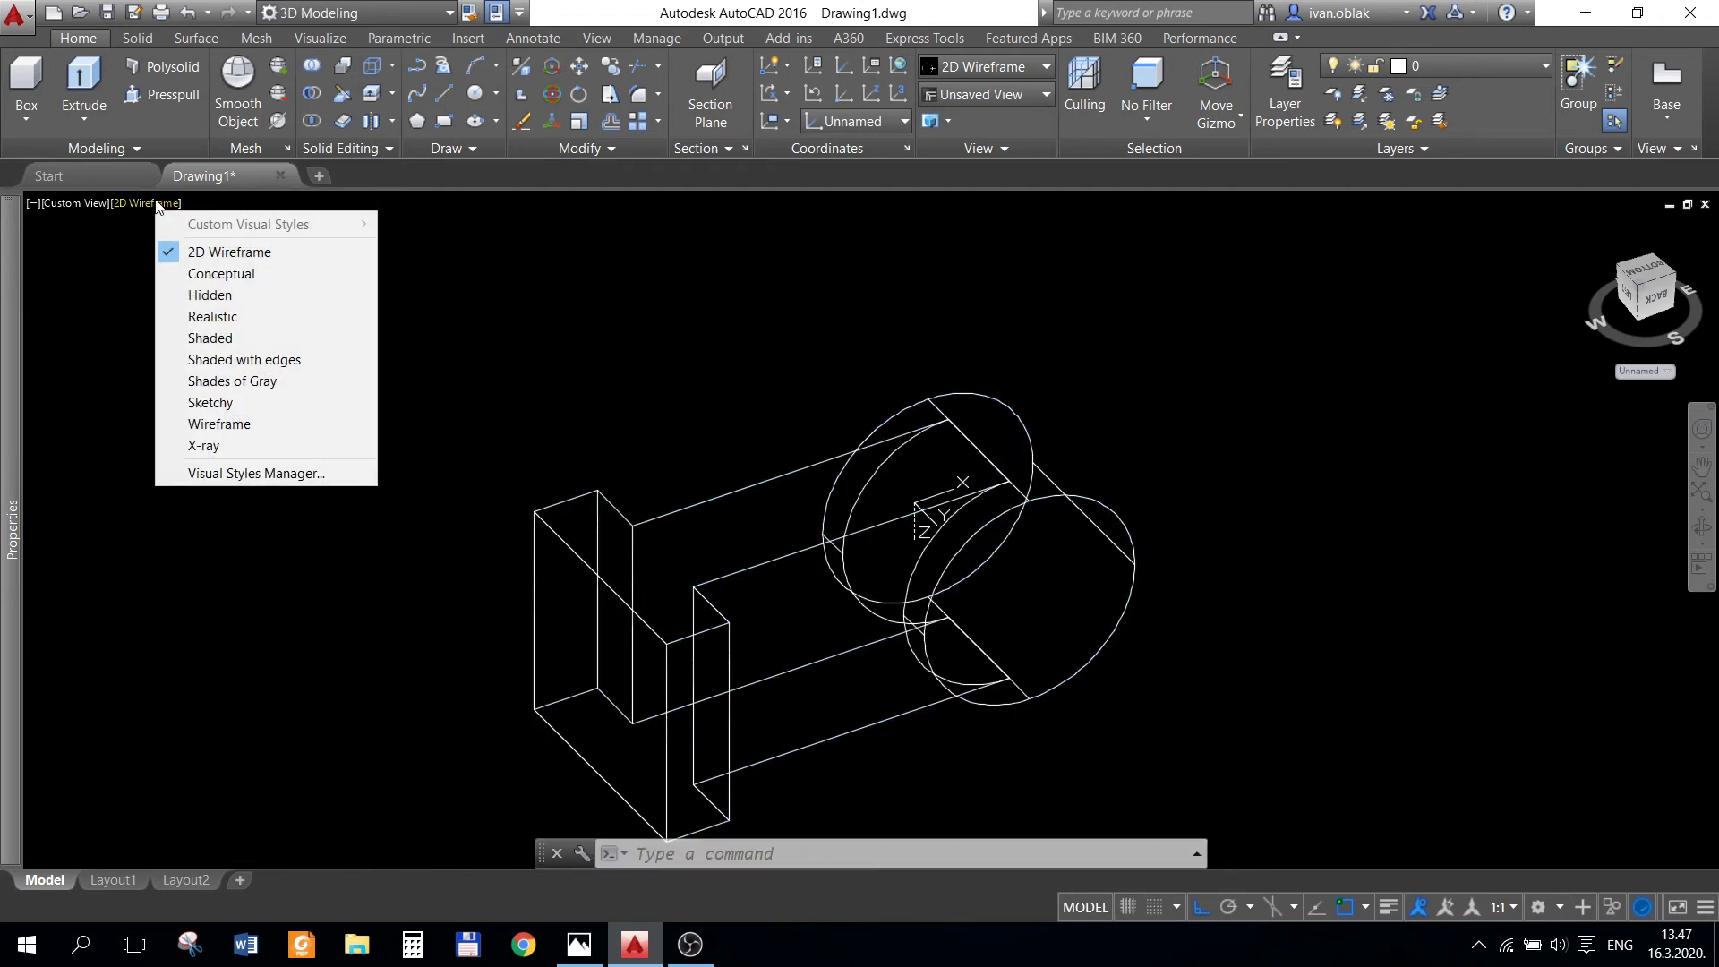
click(237, 363)
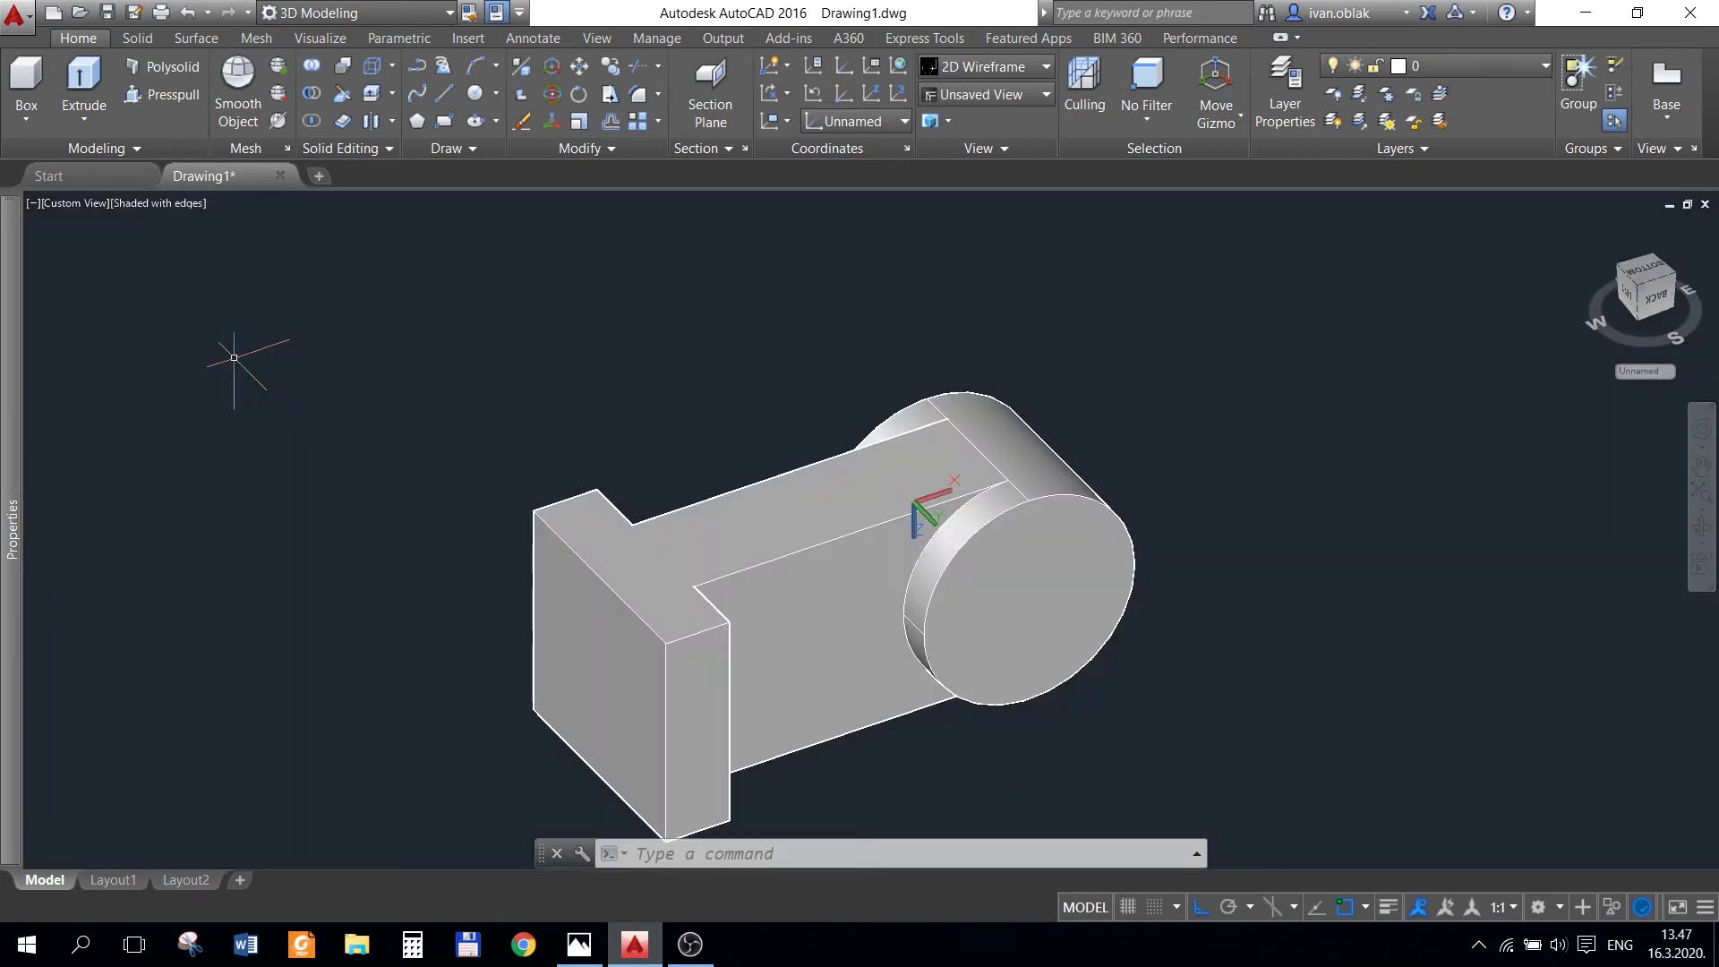
click(578, 944)
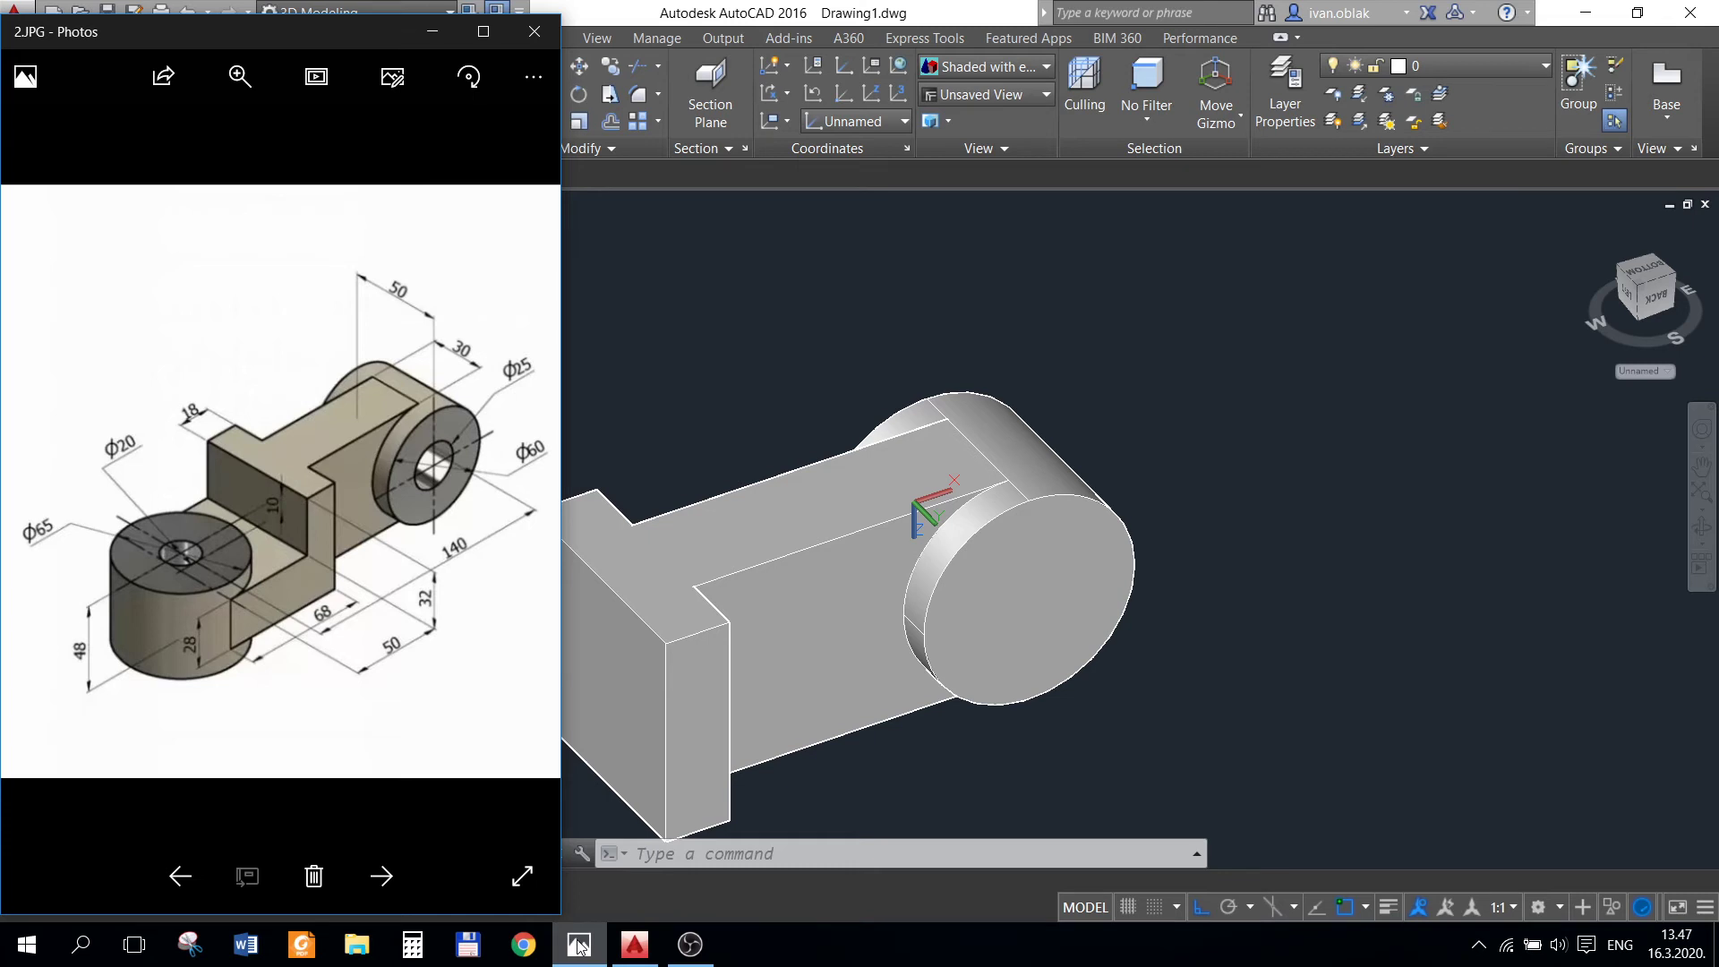
click(579, 944)
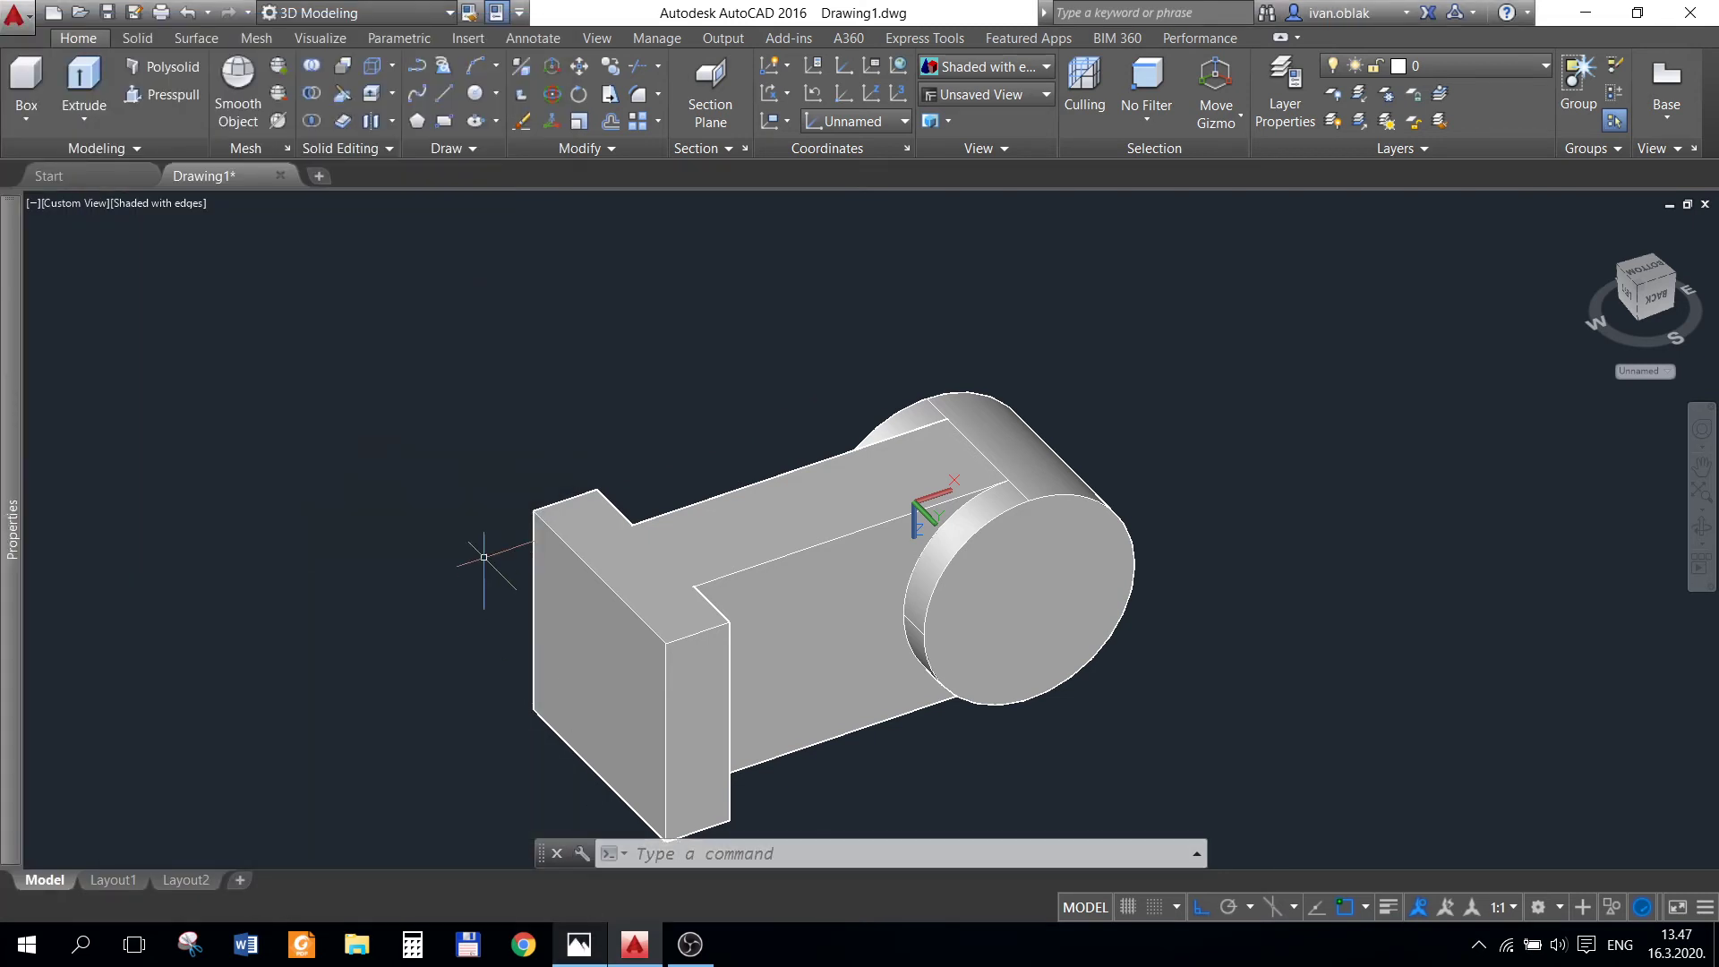
scroll(659, 480, up, 1)
scroll(672, 475, down, 4)
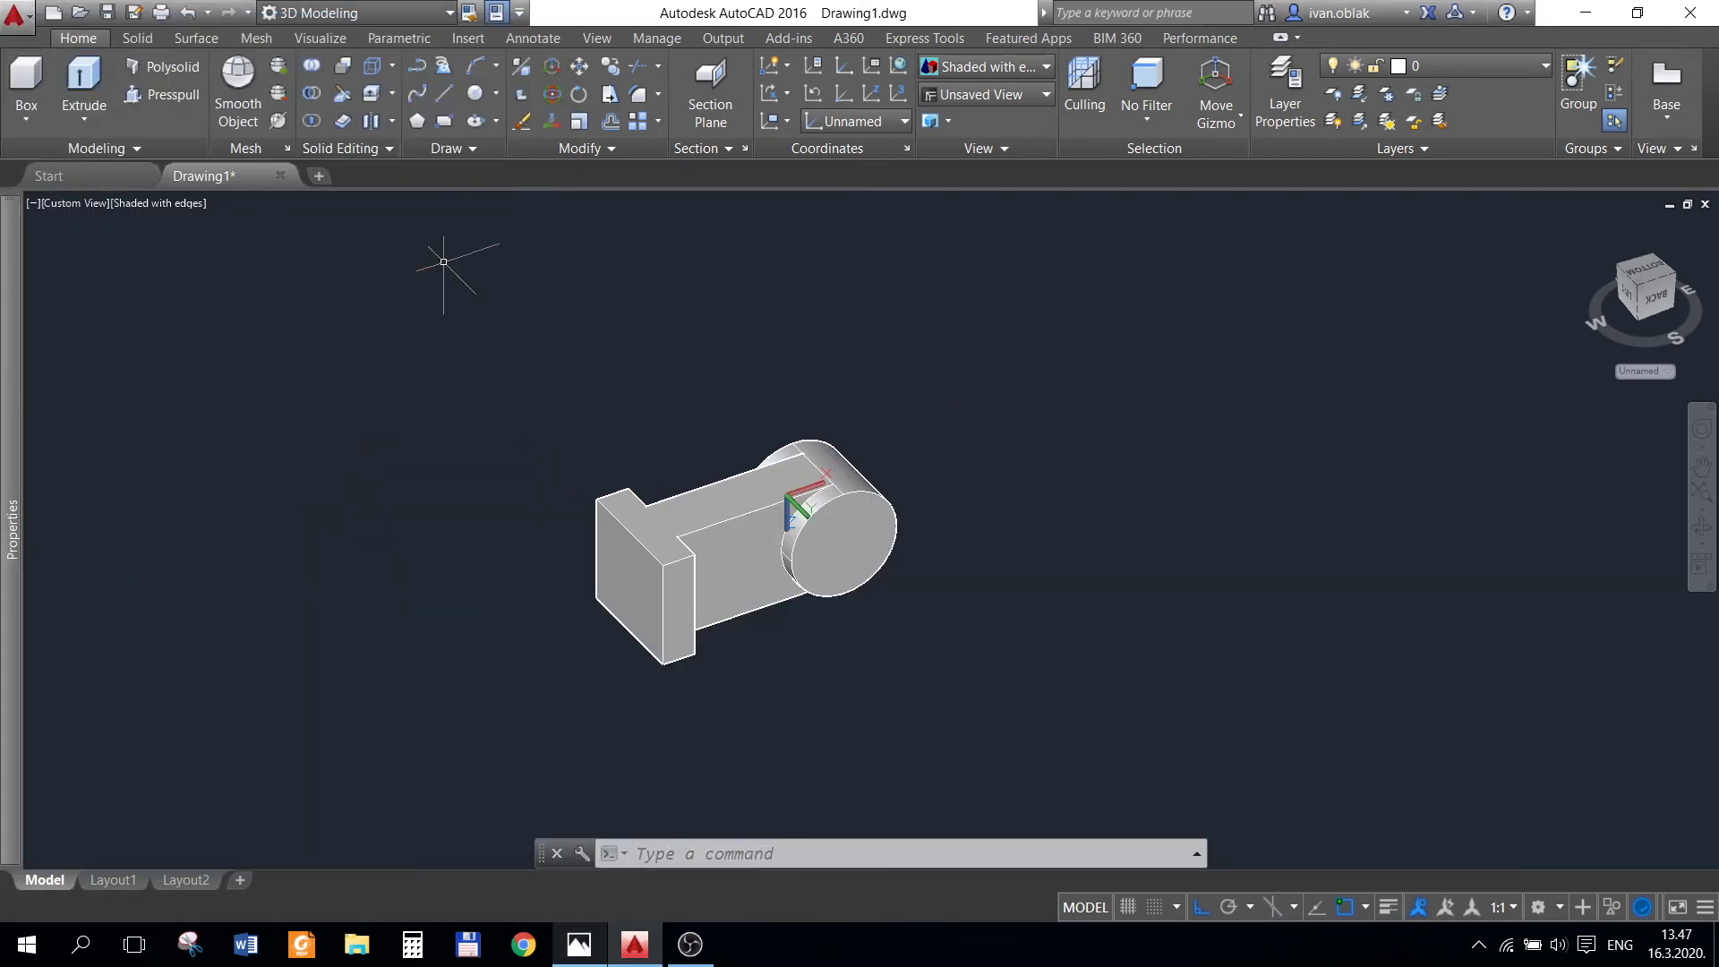
click(177, 204)
- In 2D wireframe, draw a closed line outline at the lower left with edges 70, 28 and 60
click(240, 251)
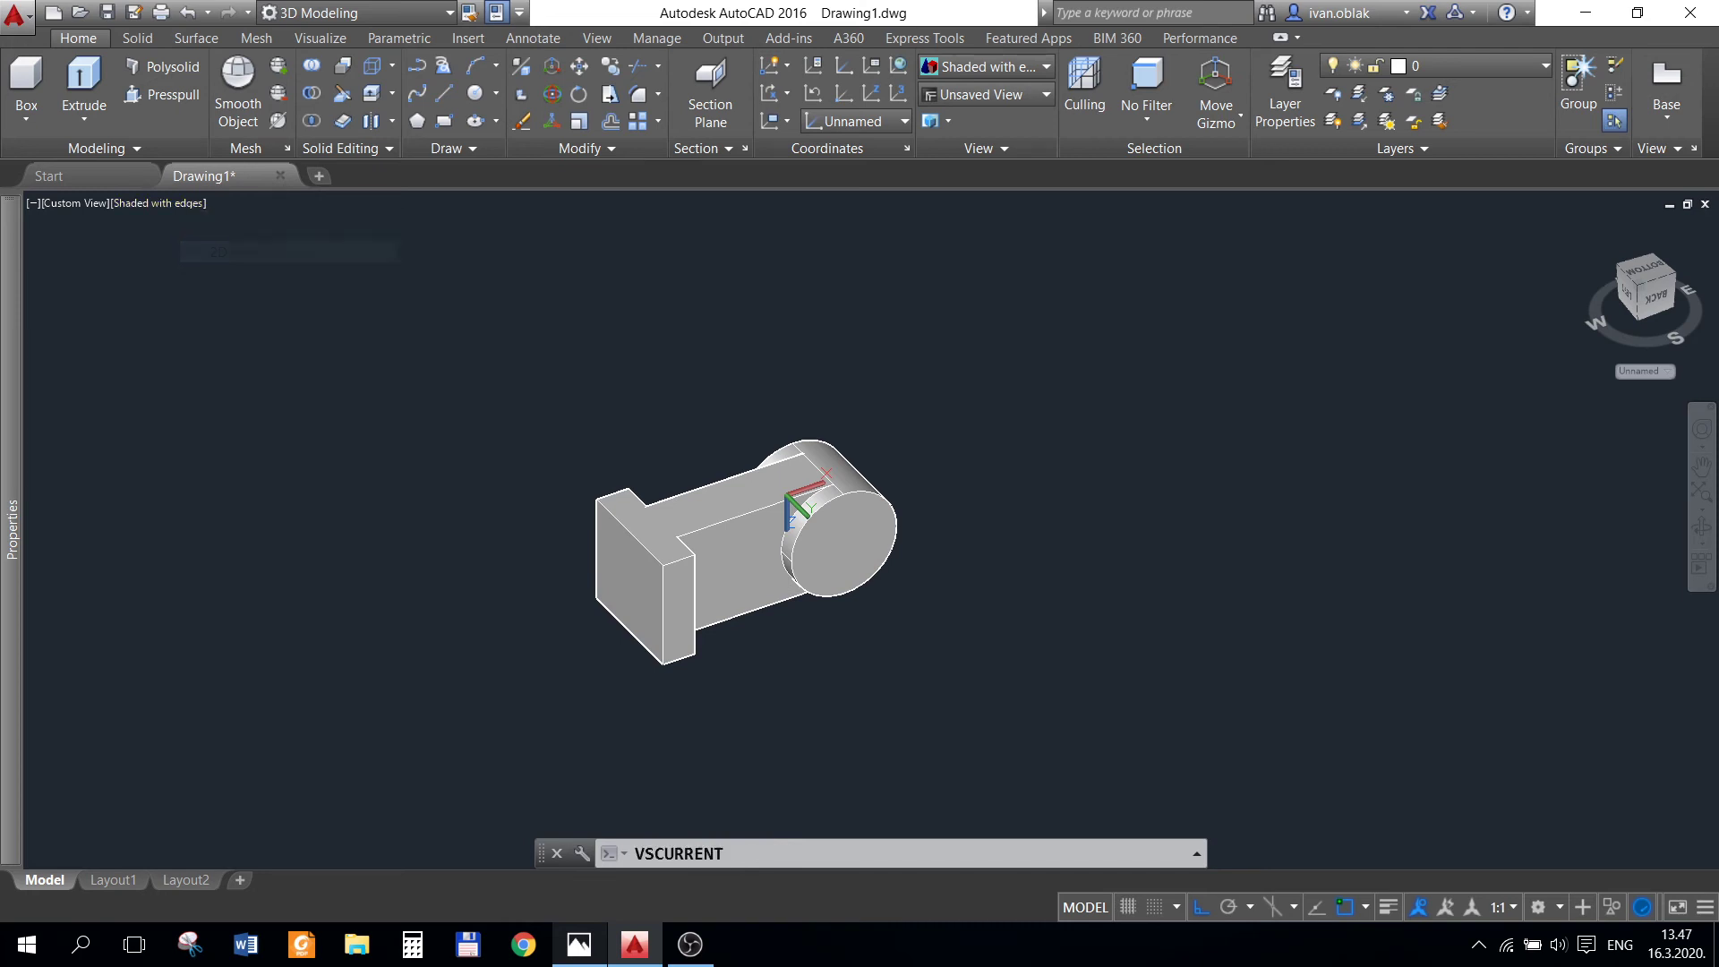
click(443, 93)
click(225, 762)
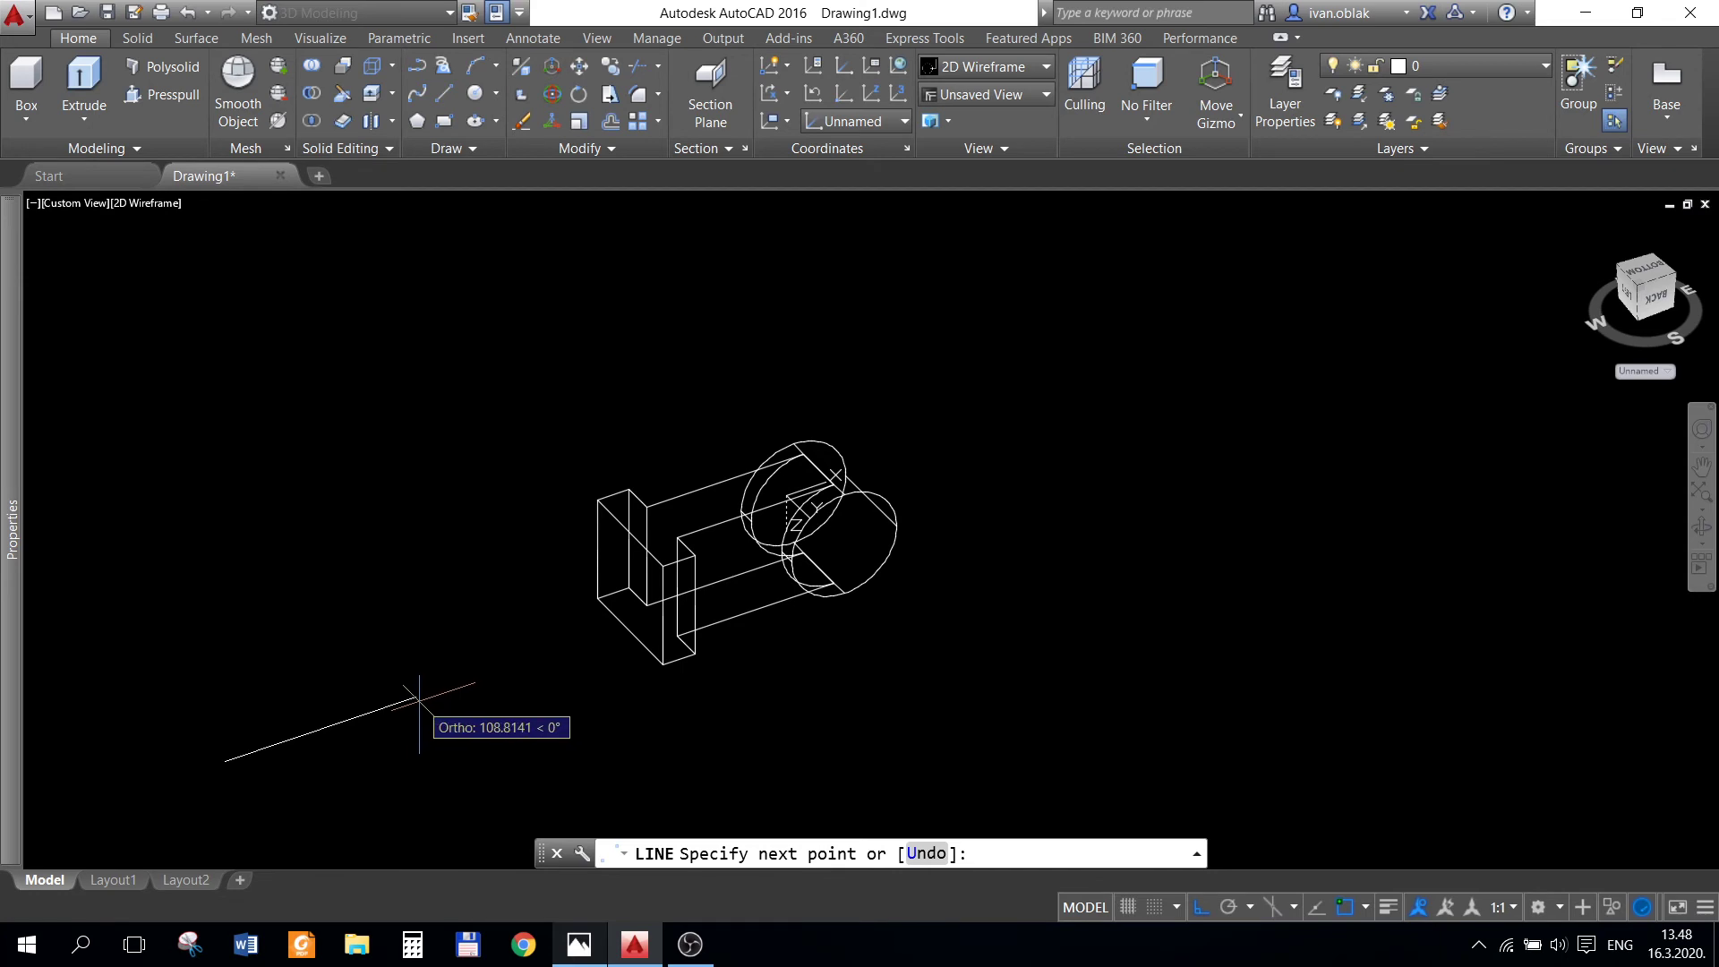
text(70)
key(Return)
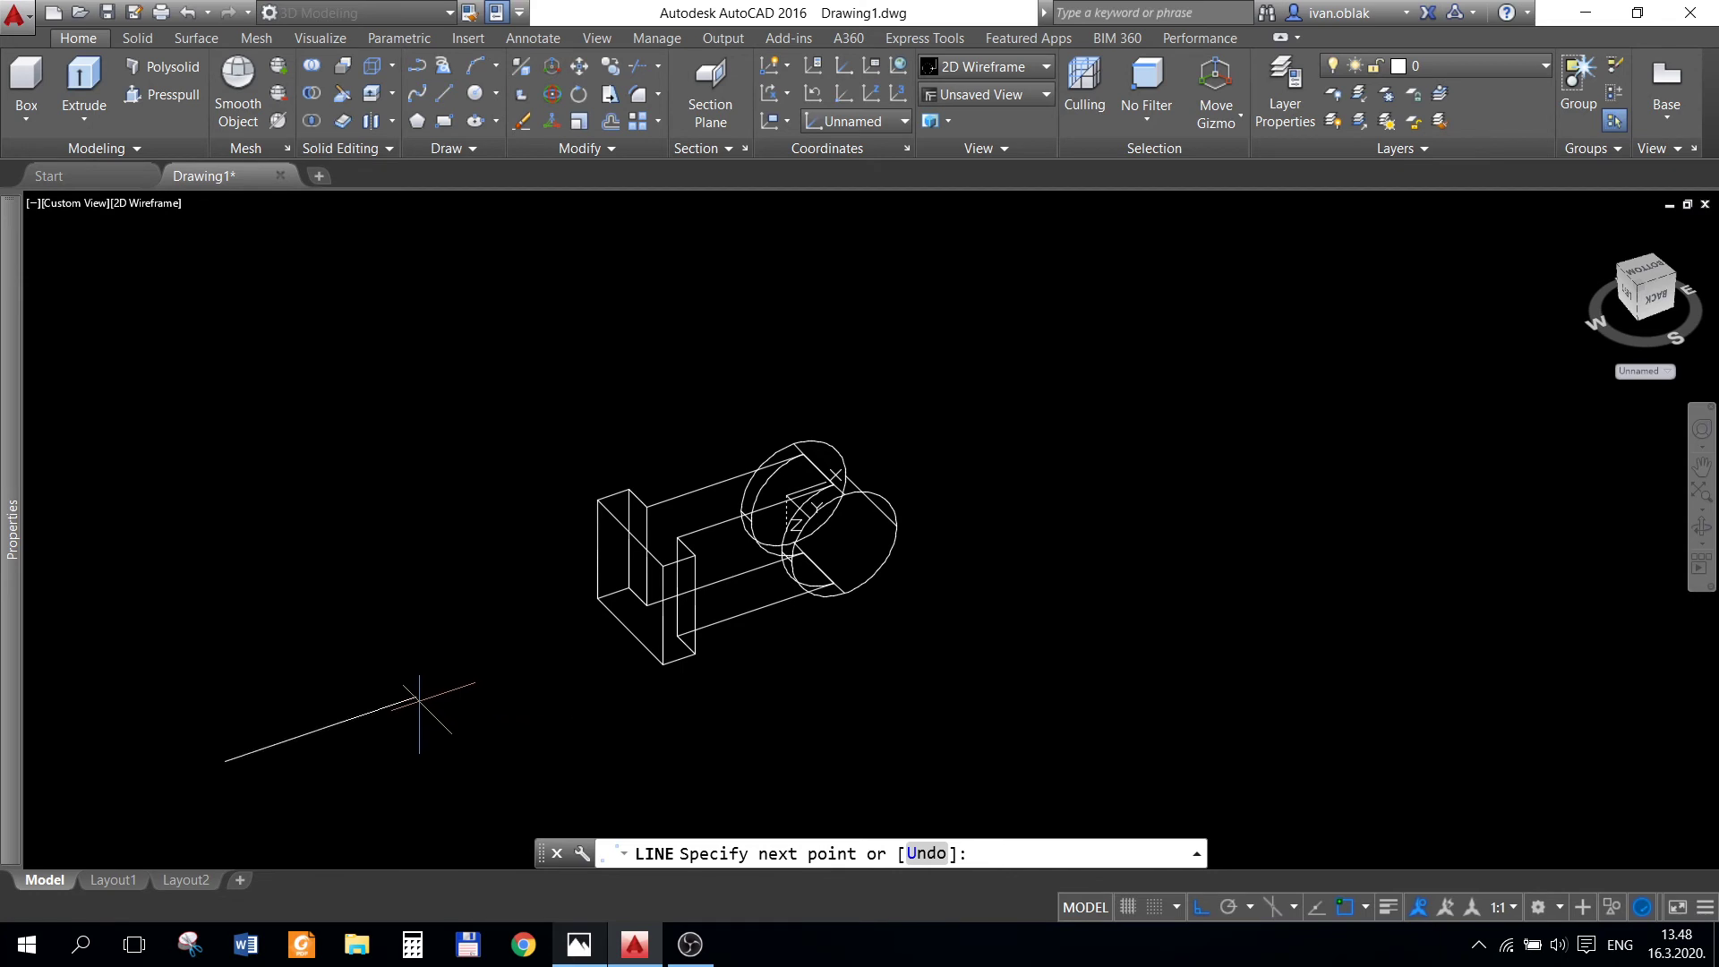
text(28)
key(Return)
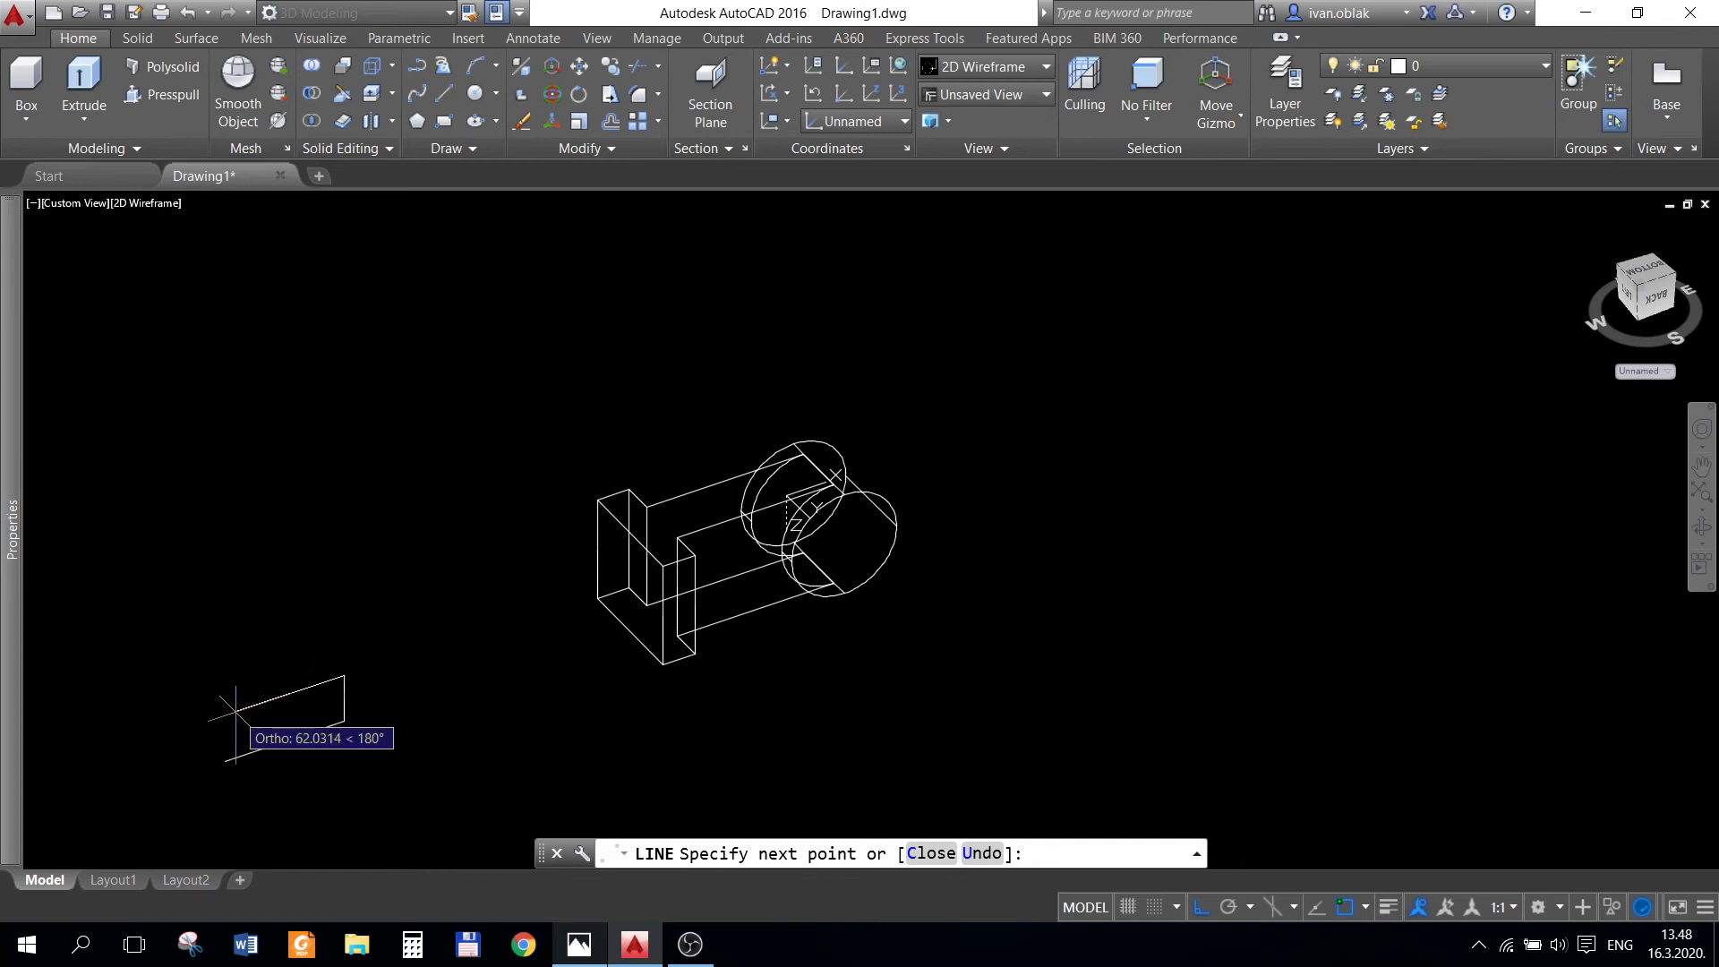
text(60)
key(Return)
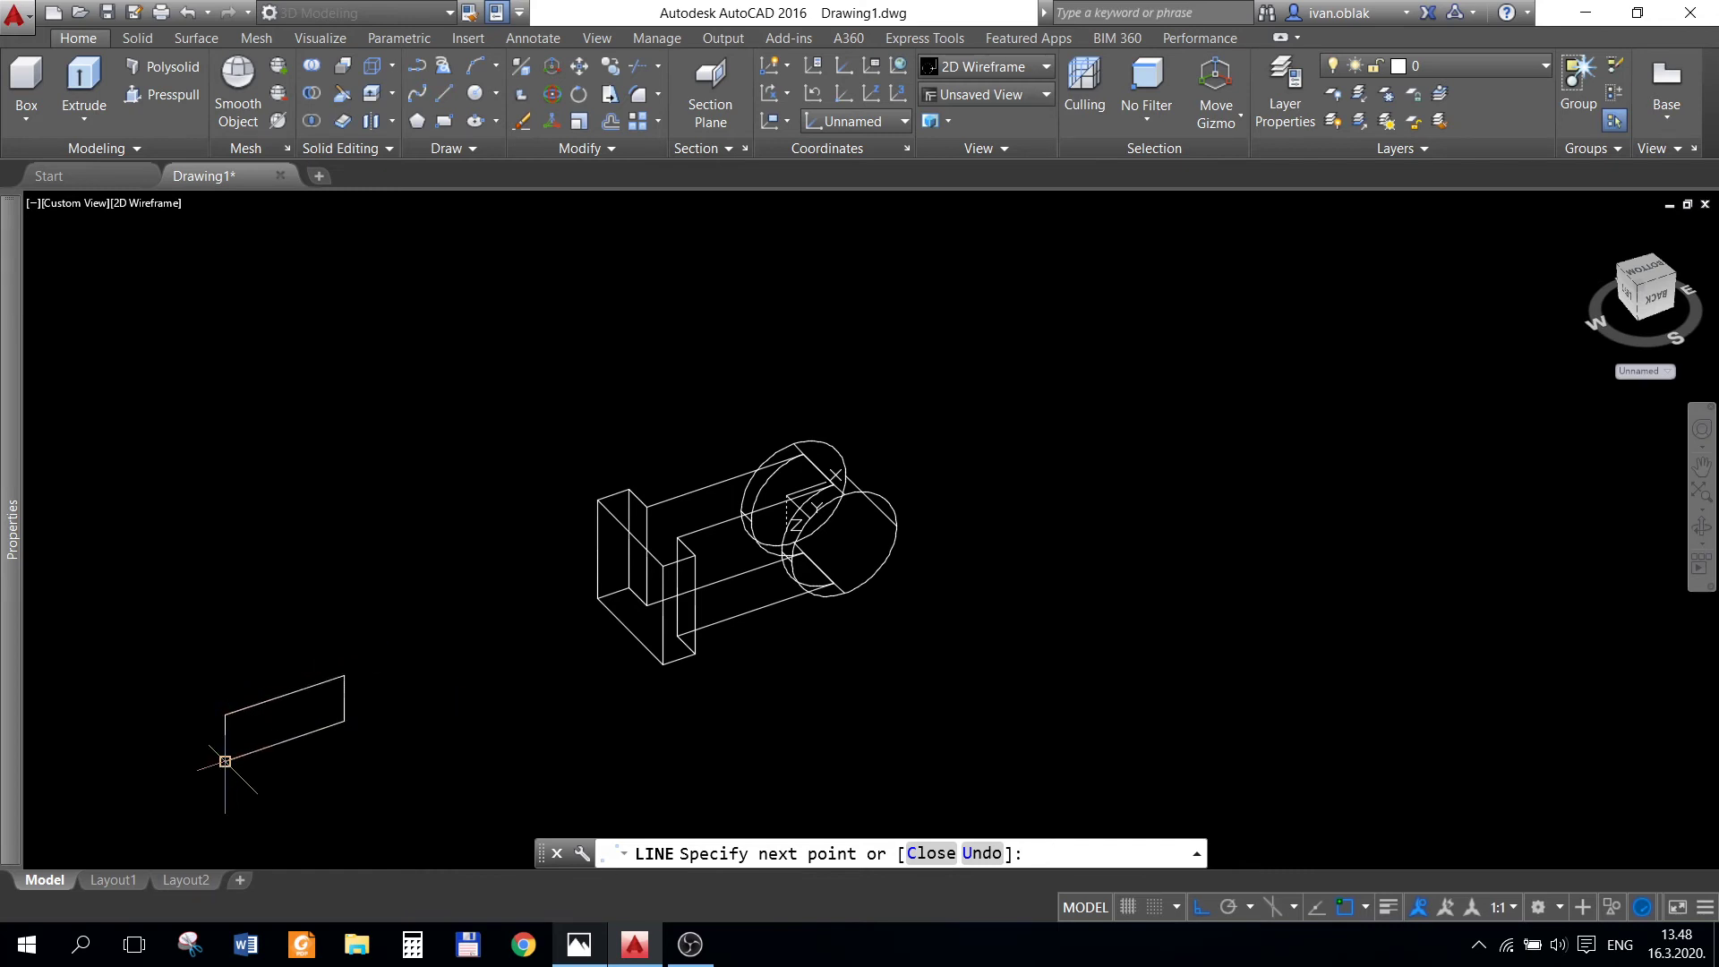
click(225, 761)
key(Return)
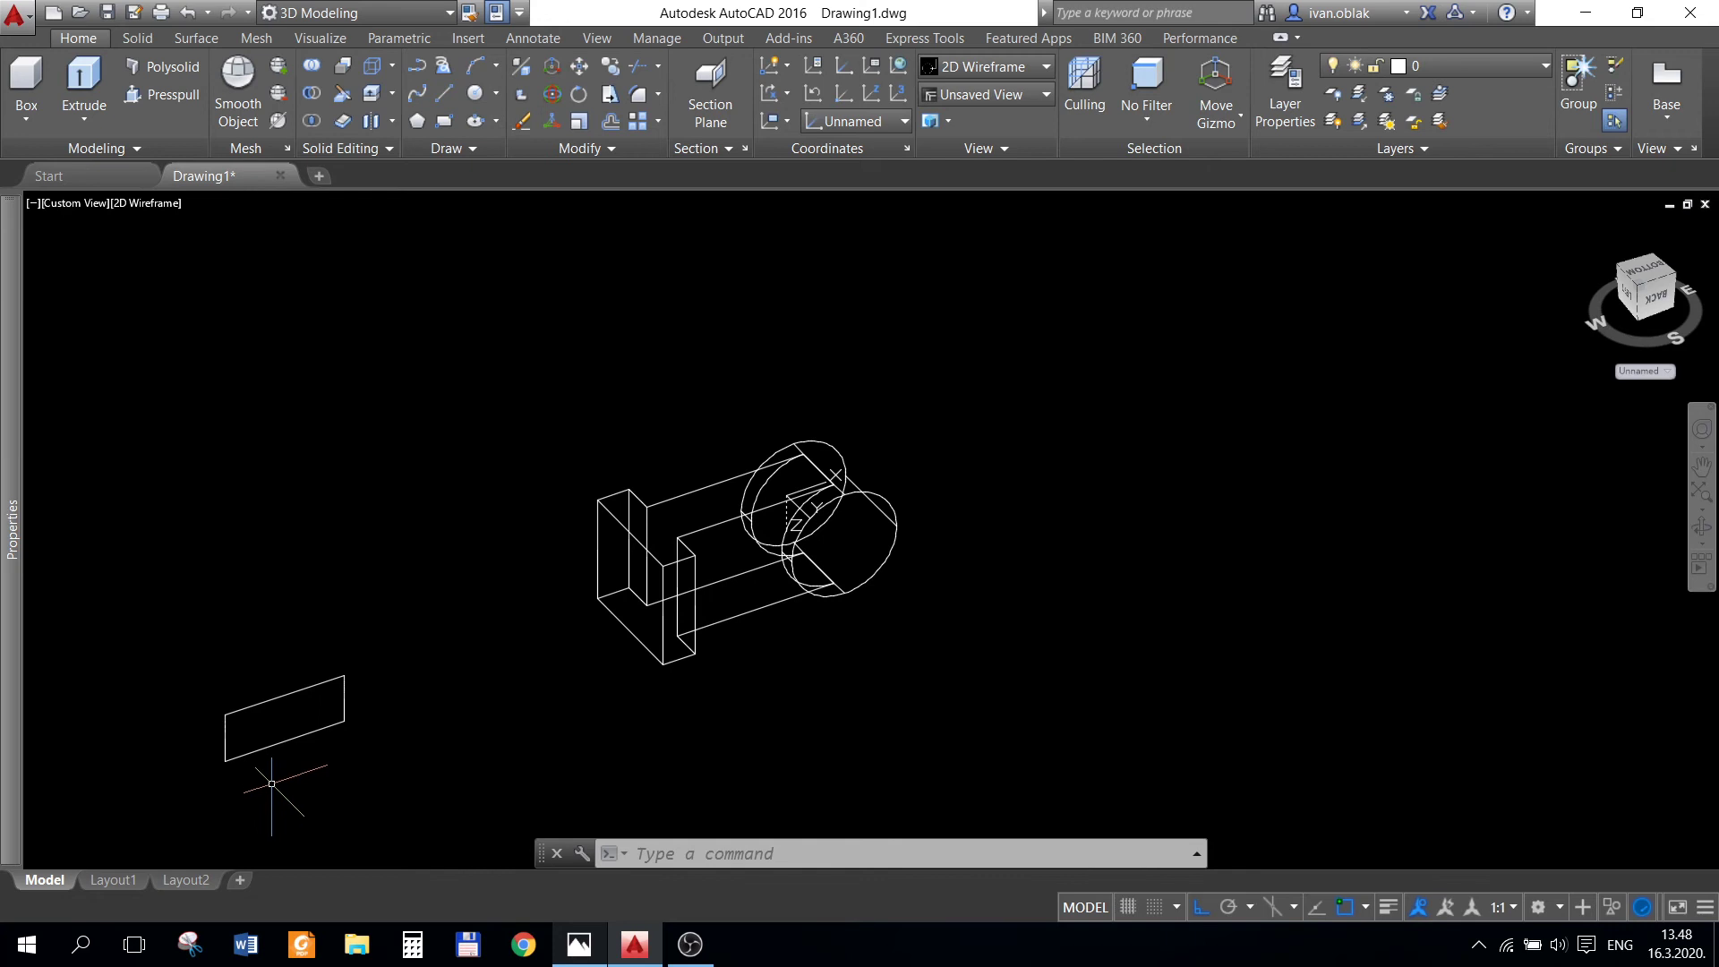
- Join the rectangle's separate lines into a single closed outline
text(j)
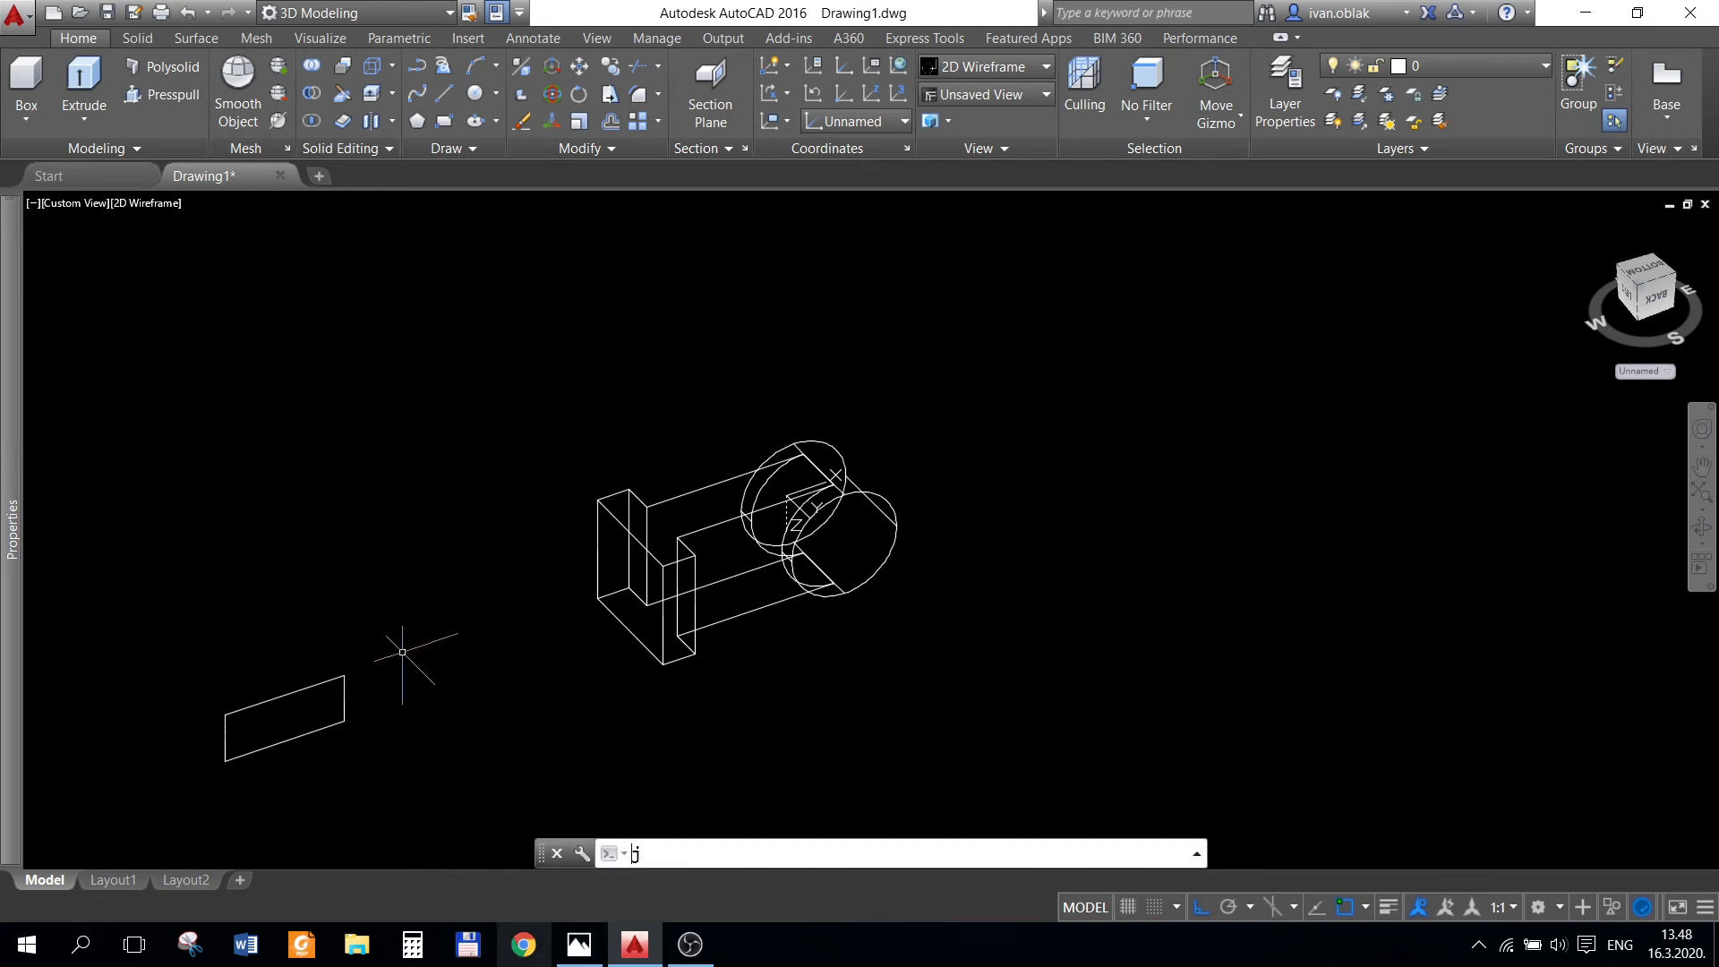
key(Return)
click(414, 621)
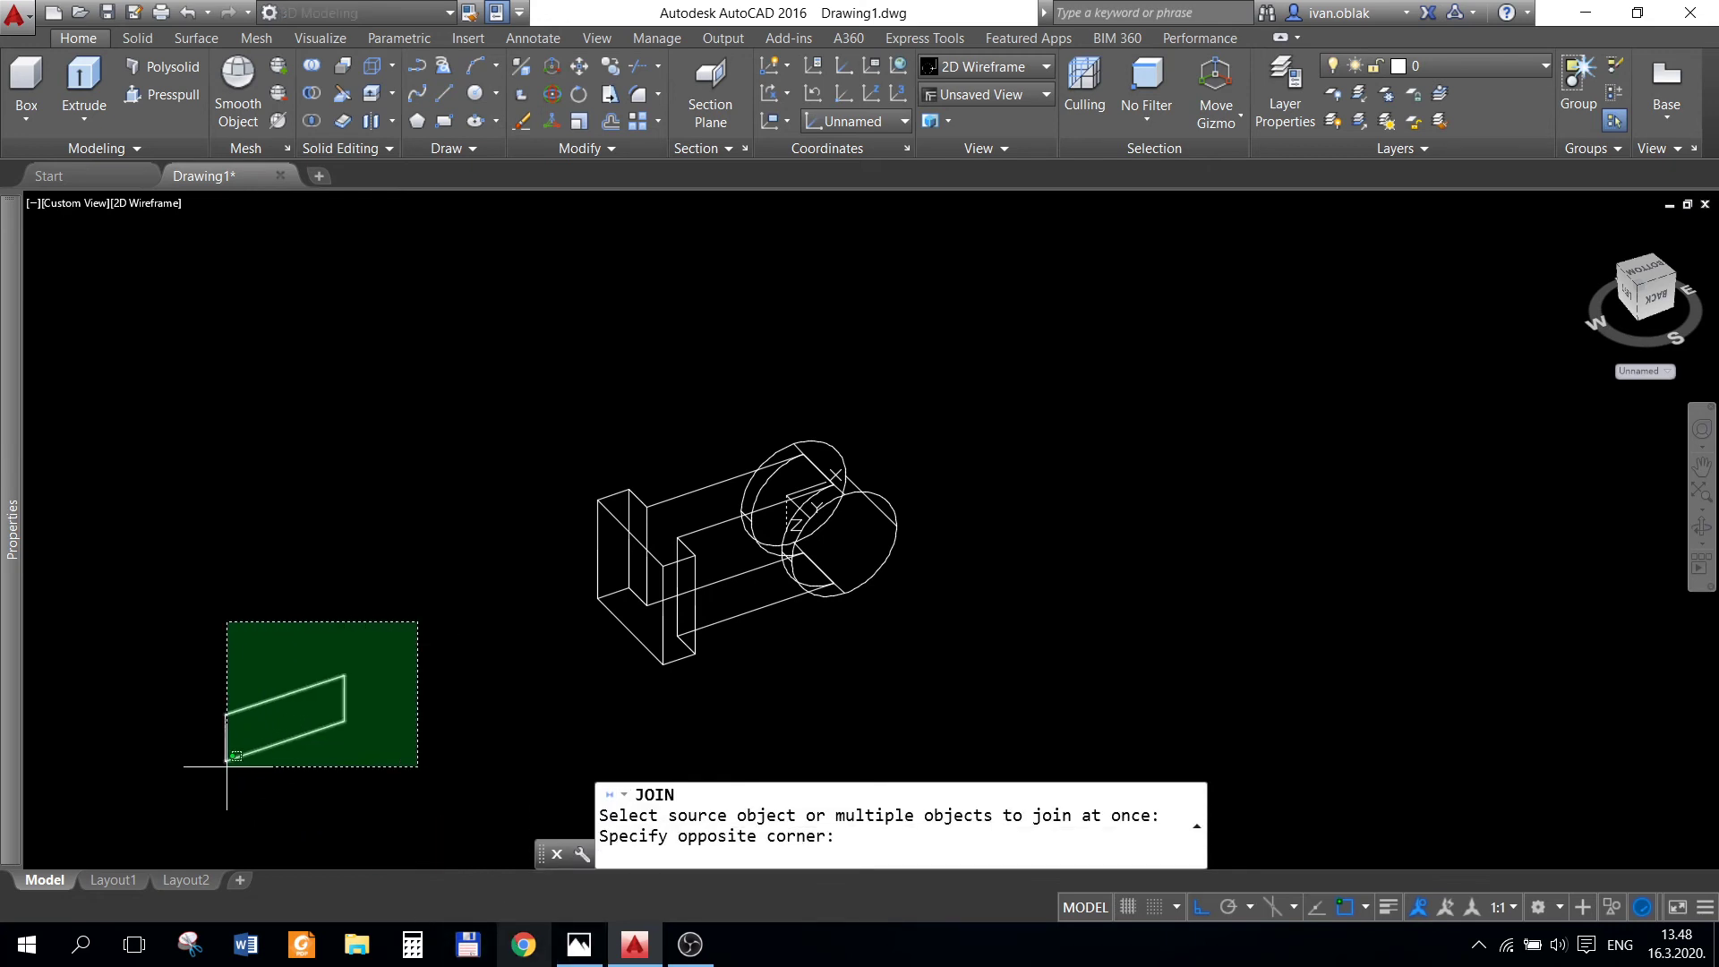
click(183, 779)
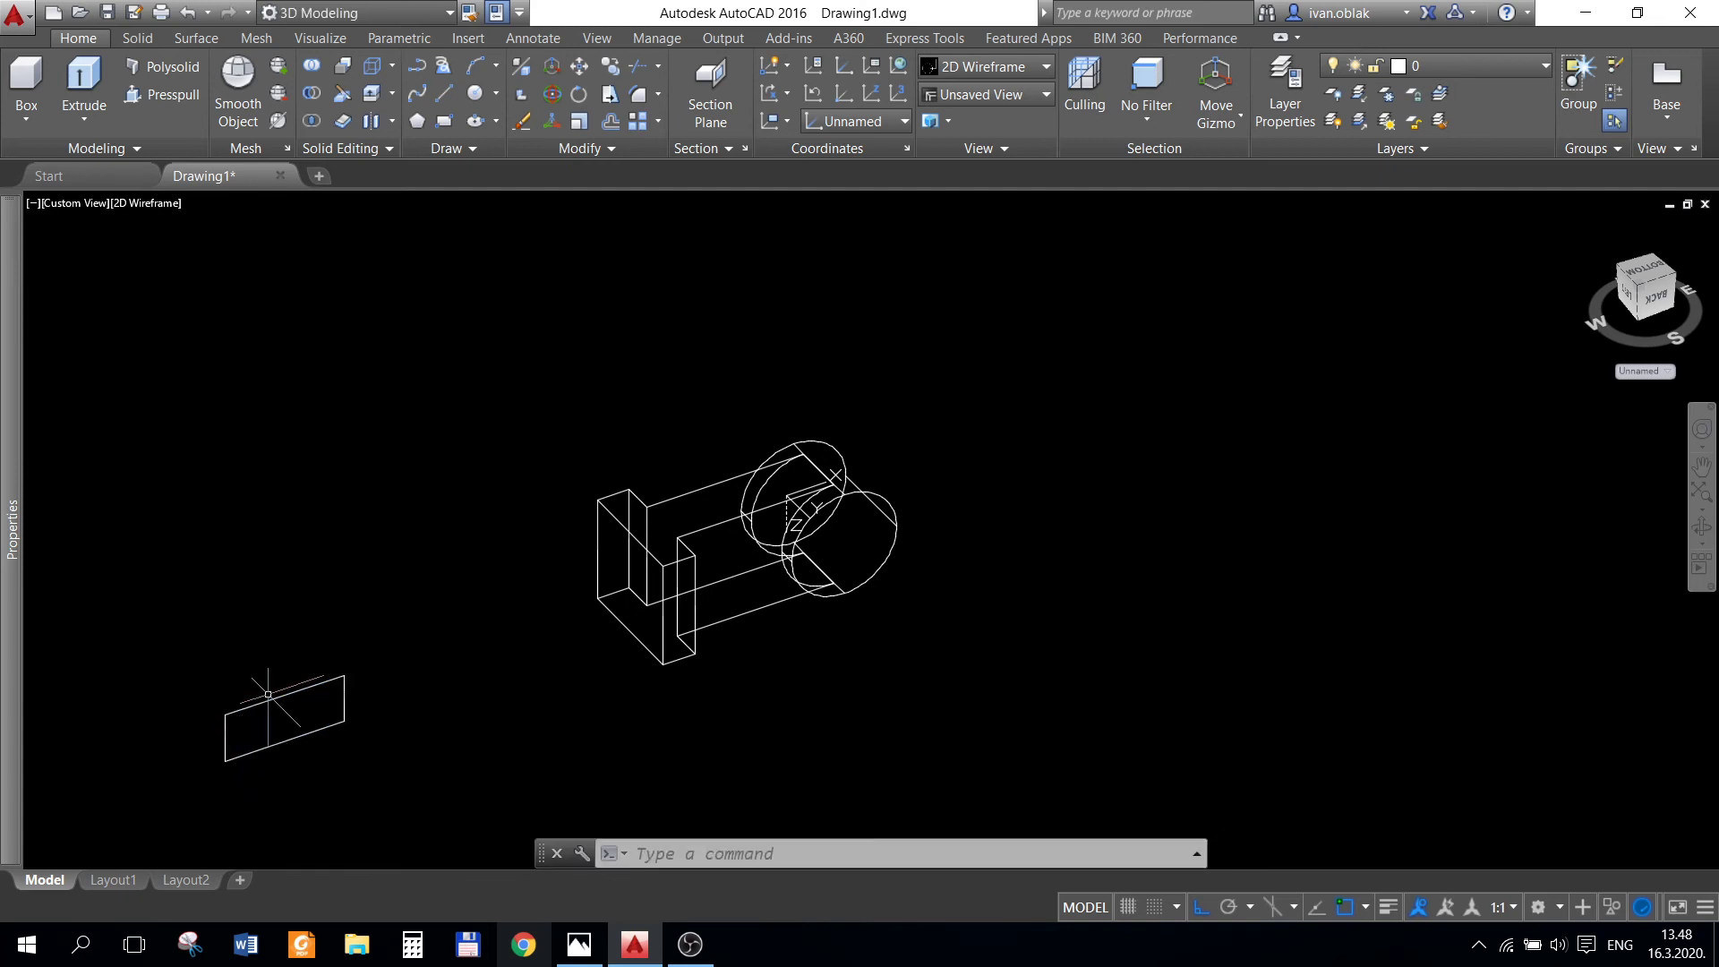
click(283, 696)
- Move the rectangle by its corner onto the L-section web's lower corner, checking the reference drawing
click(579, 67)
click(345, 720)
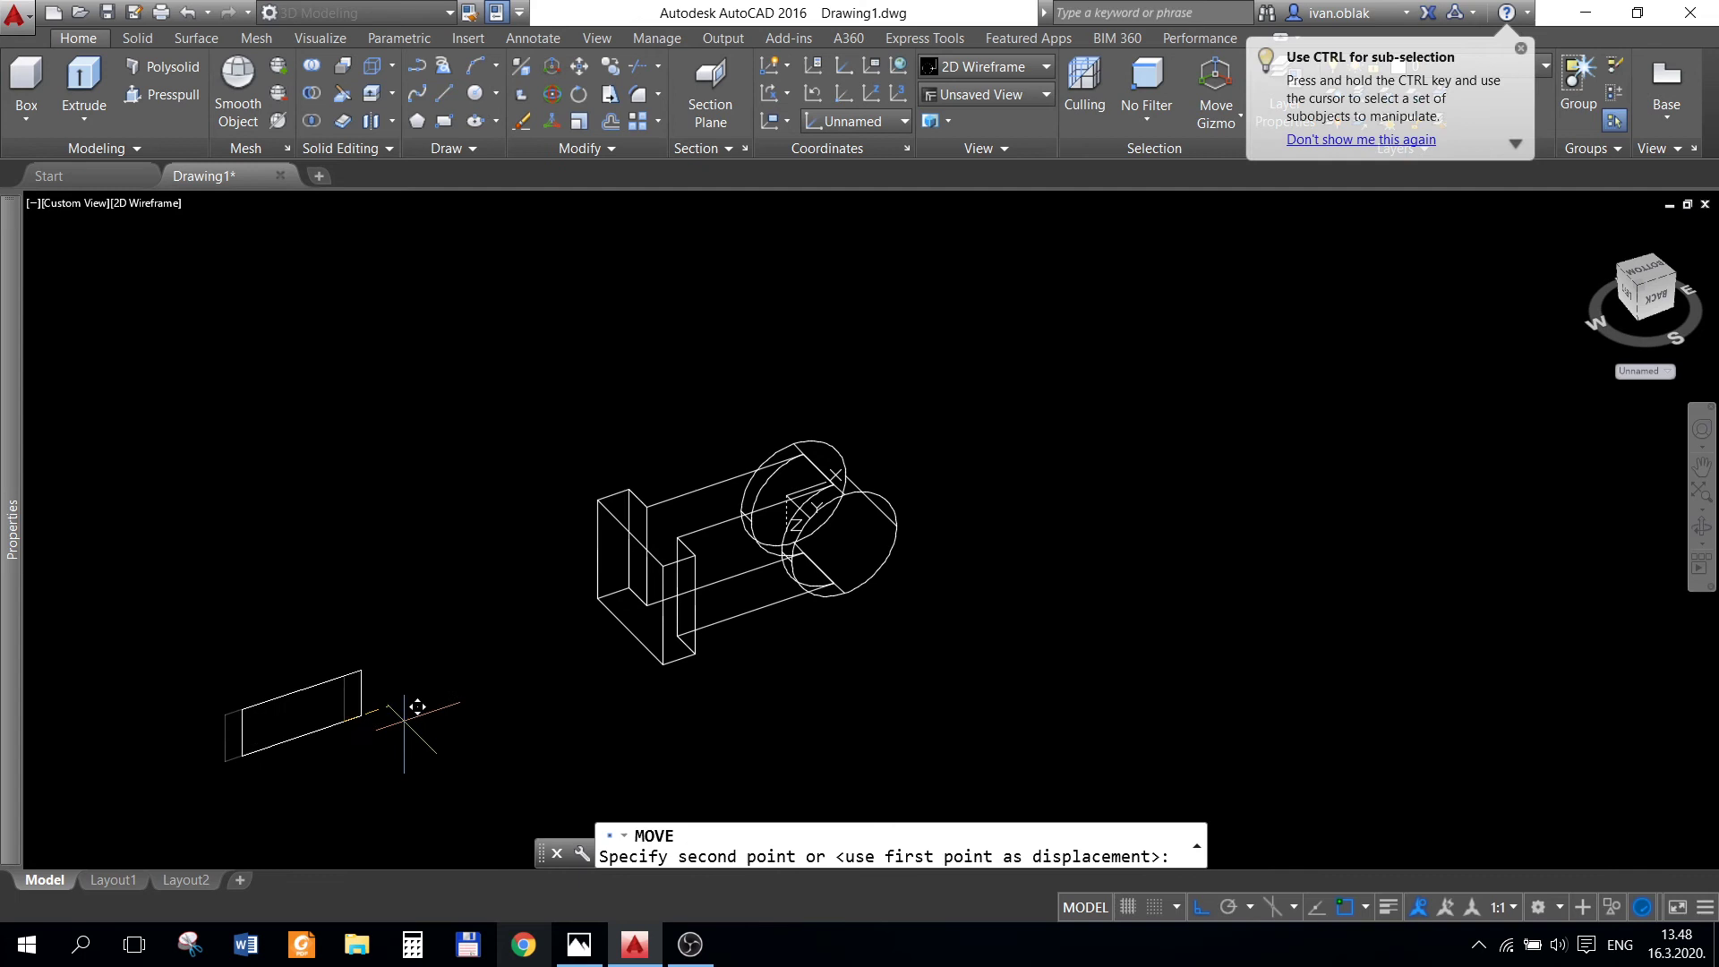
click(694, 654)
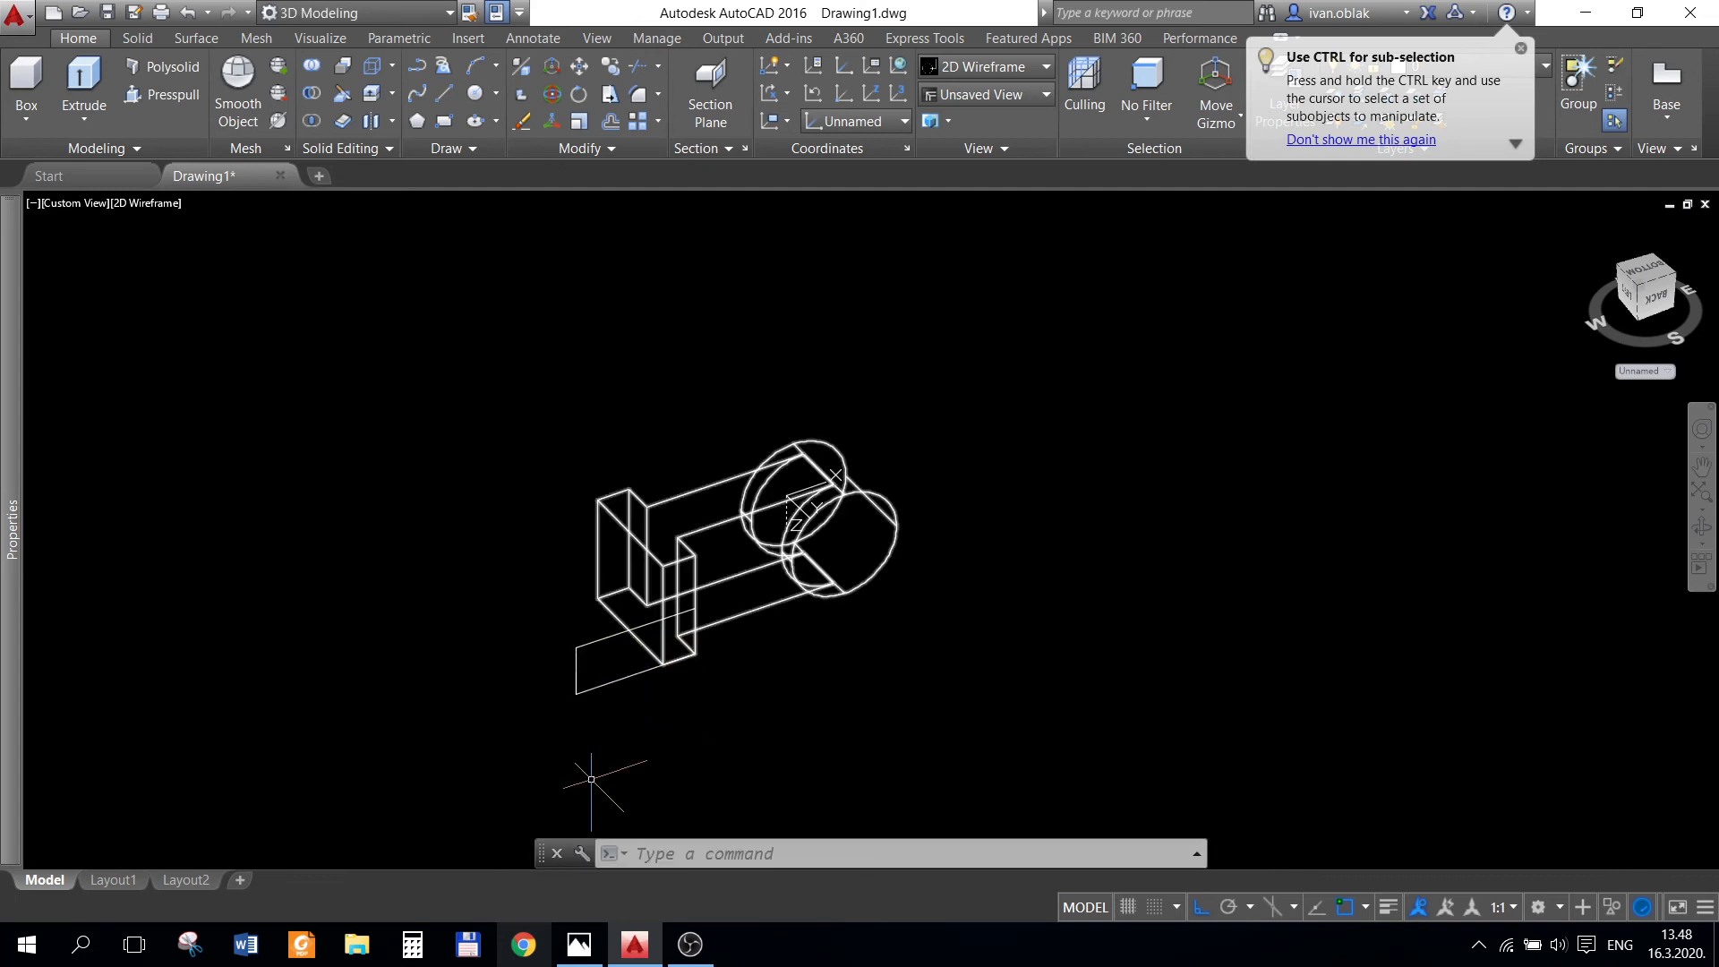
click(579, 945)
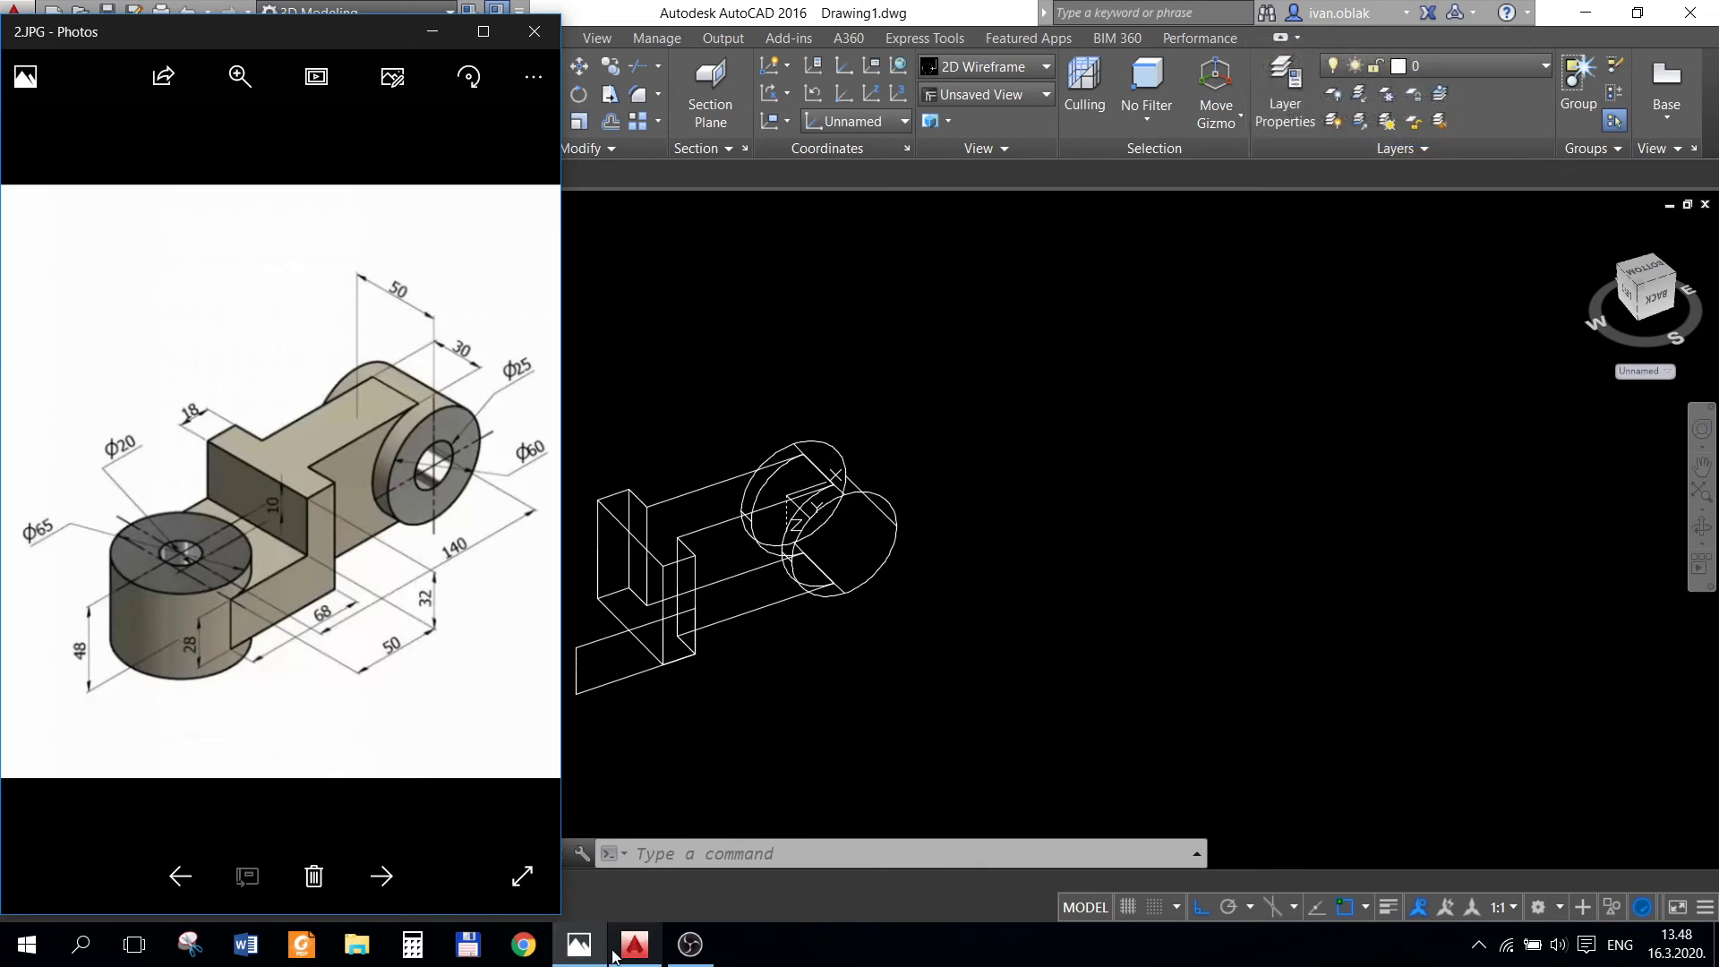
mouse_move(634, 943)
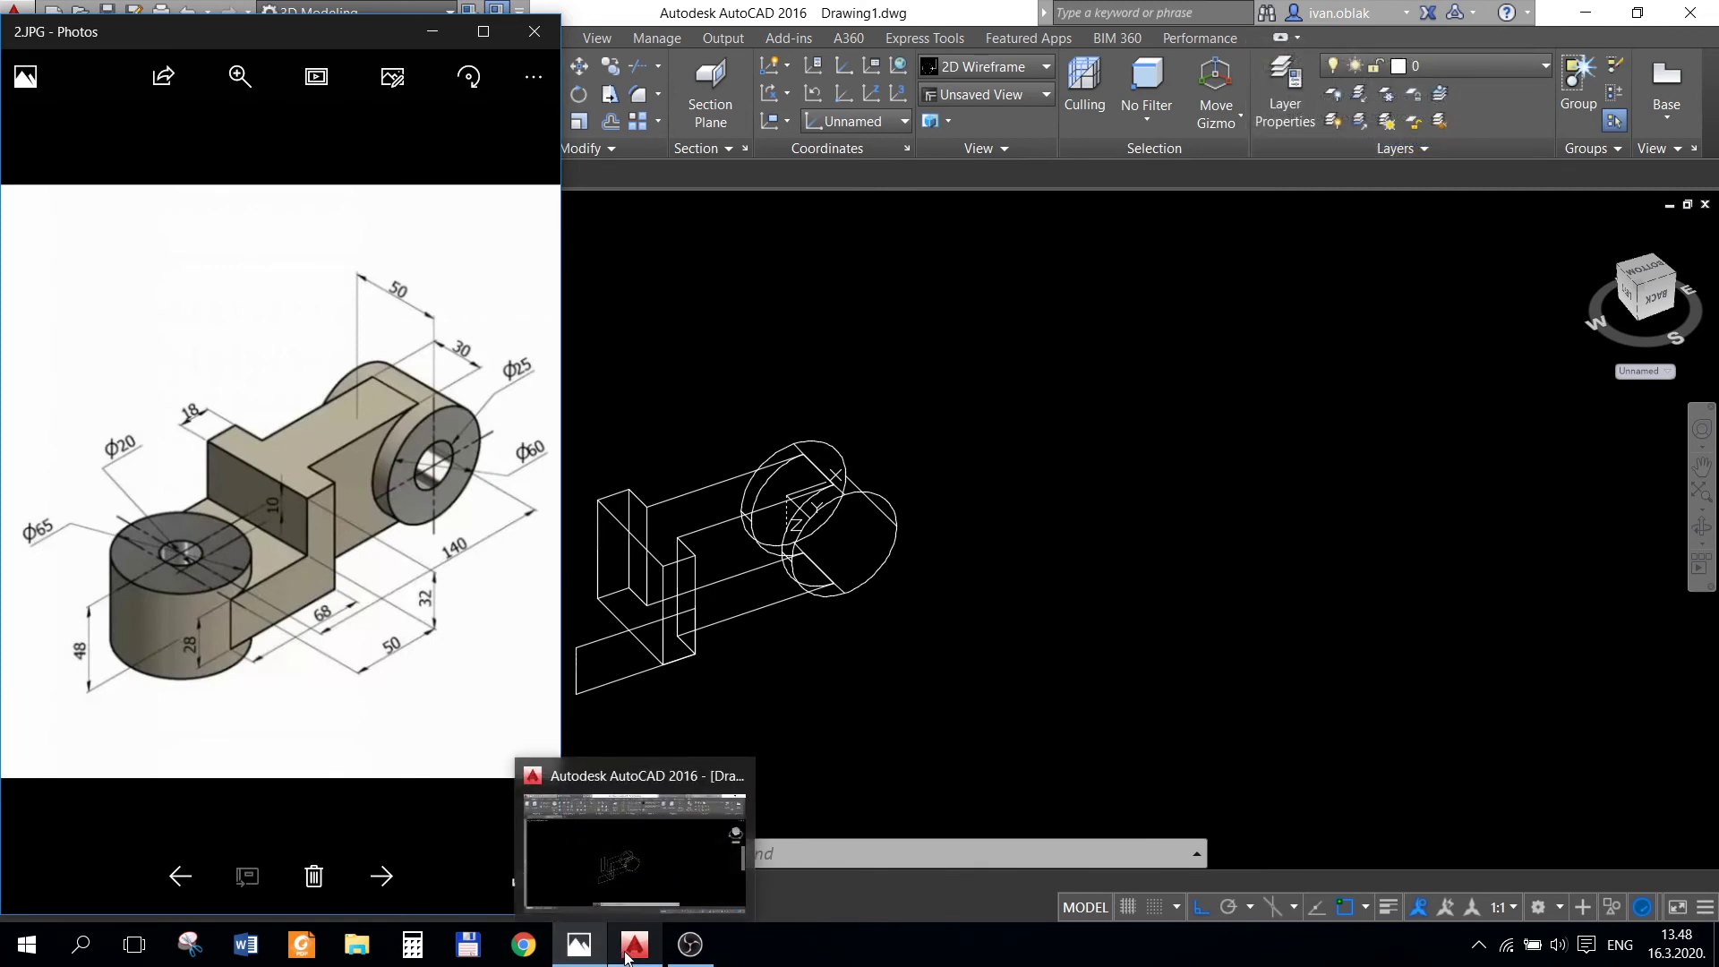
click(634, 944)
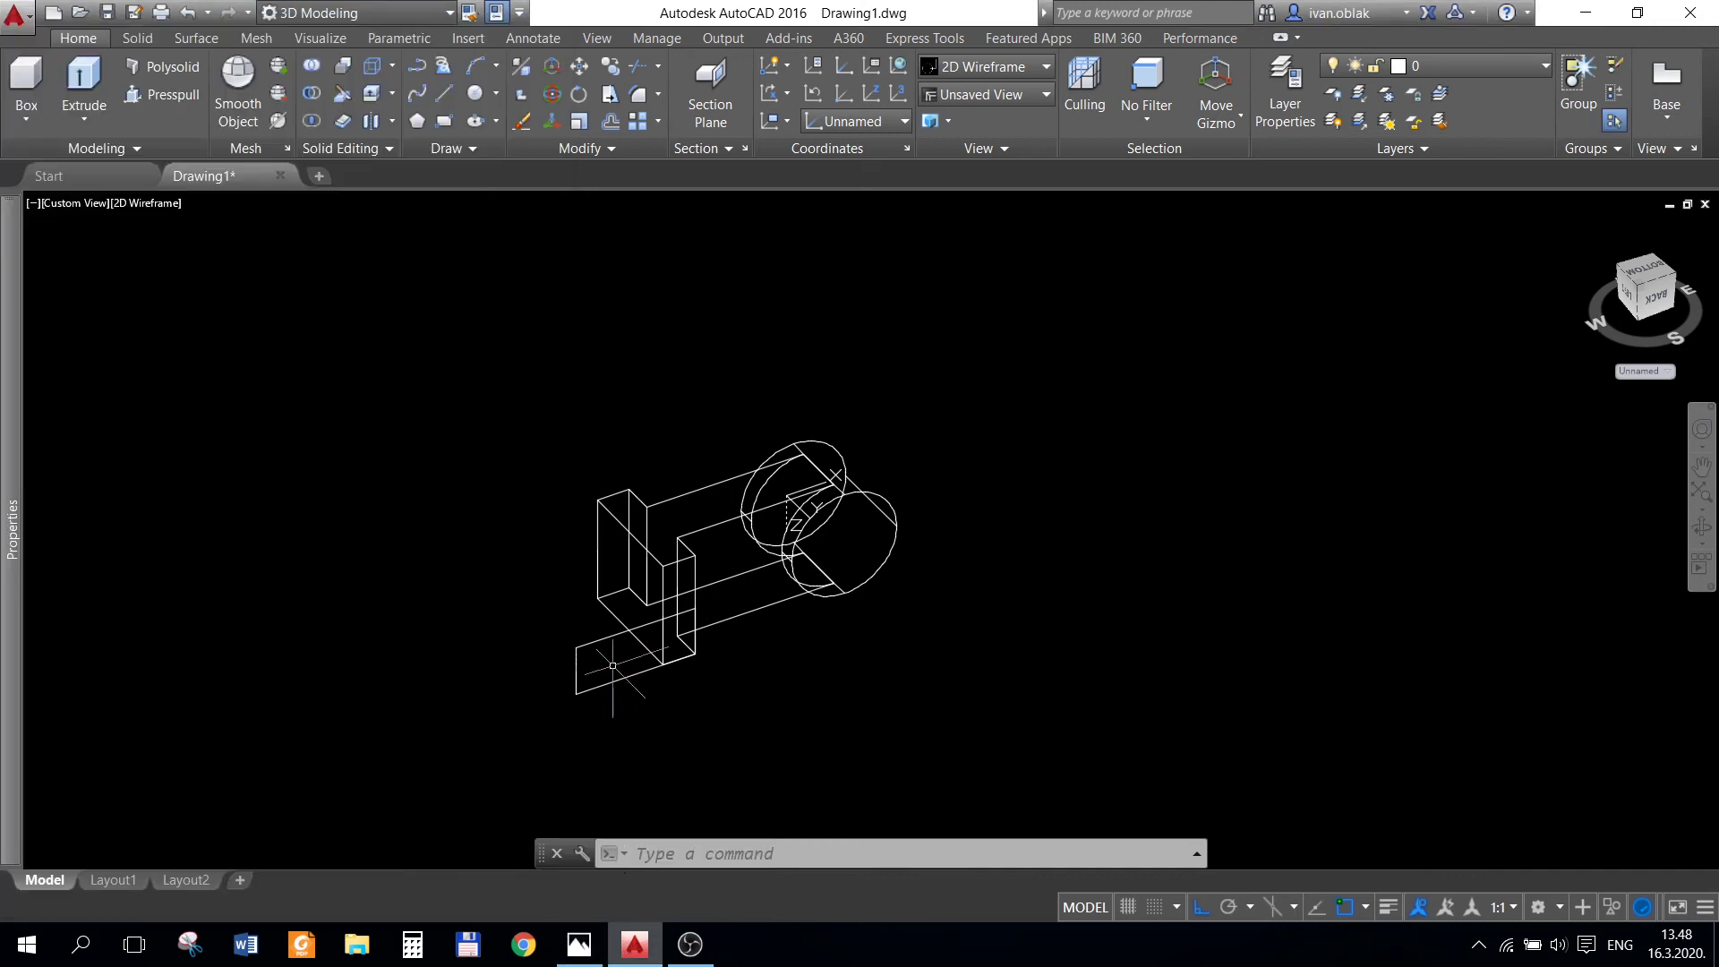
- Extrude the rectangle outline into a solid base block
scroll(602, 630, up, 2)
click(578, 652)
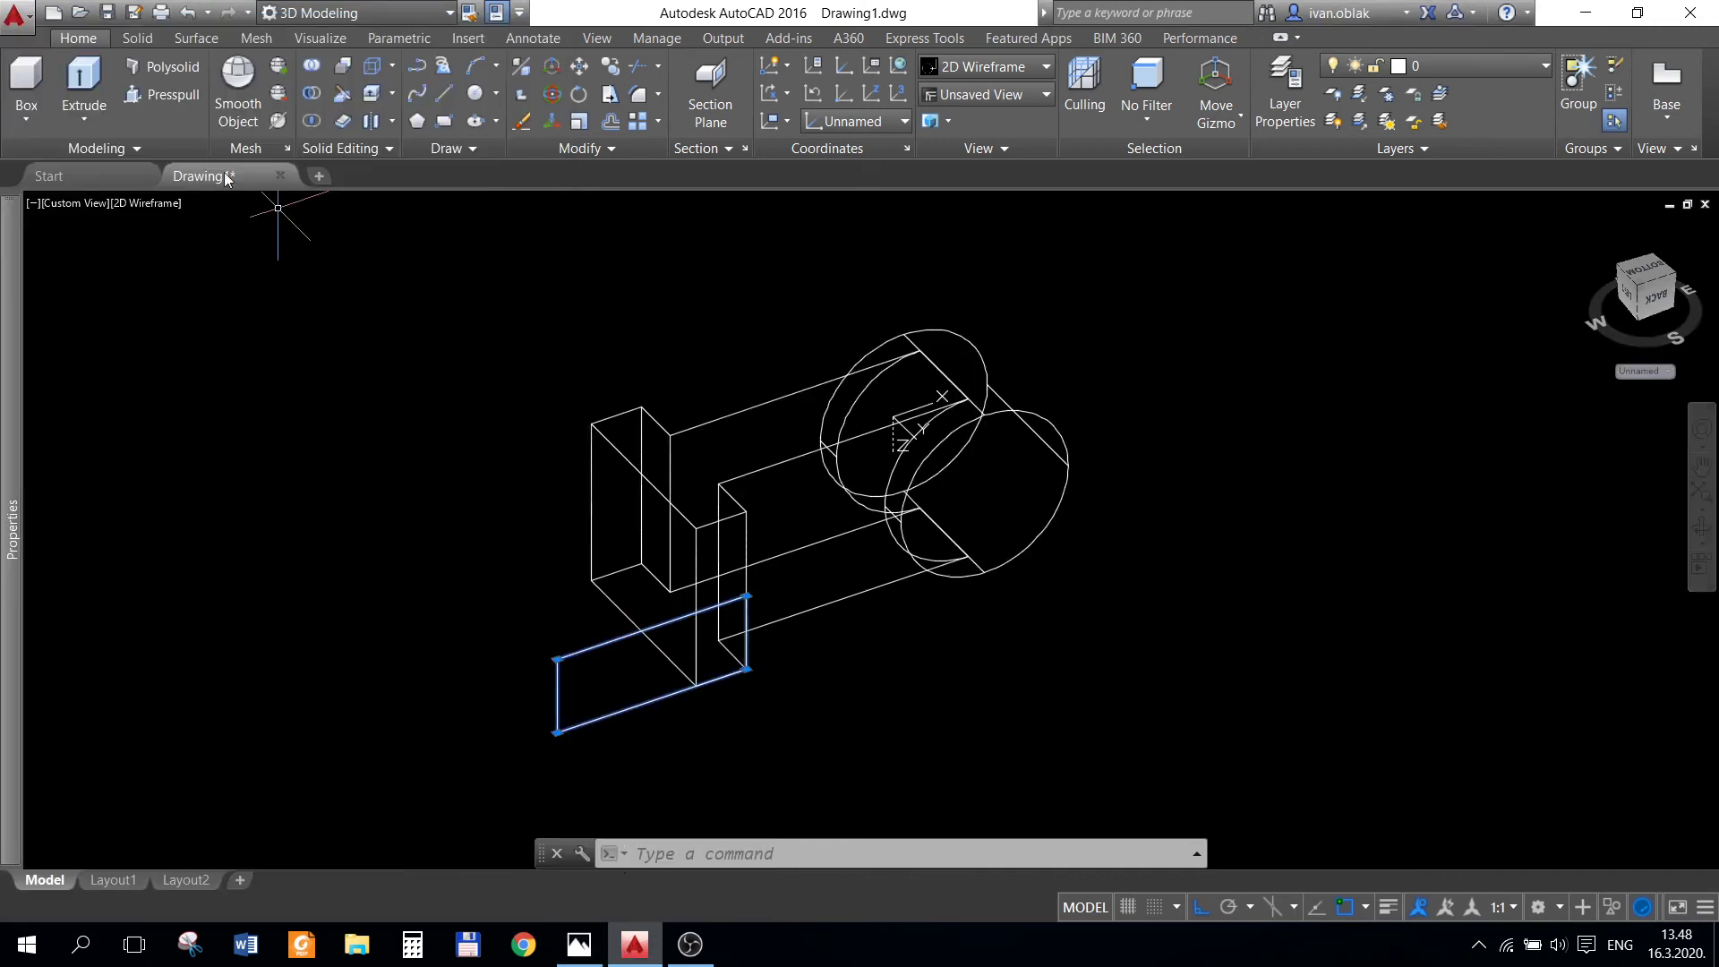
click(107, 91)
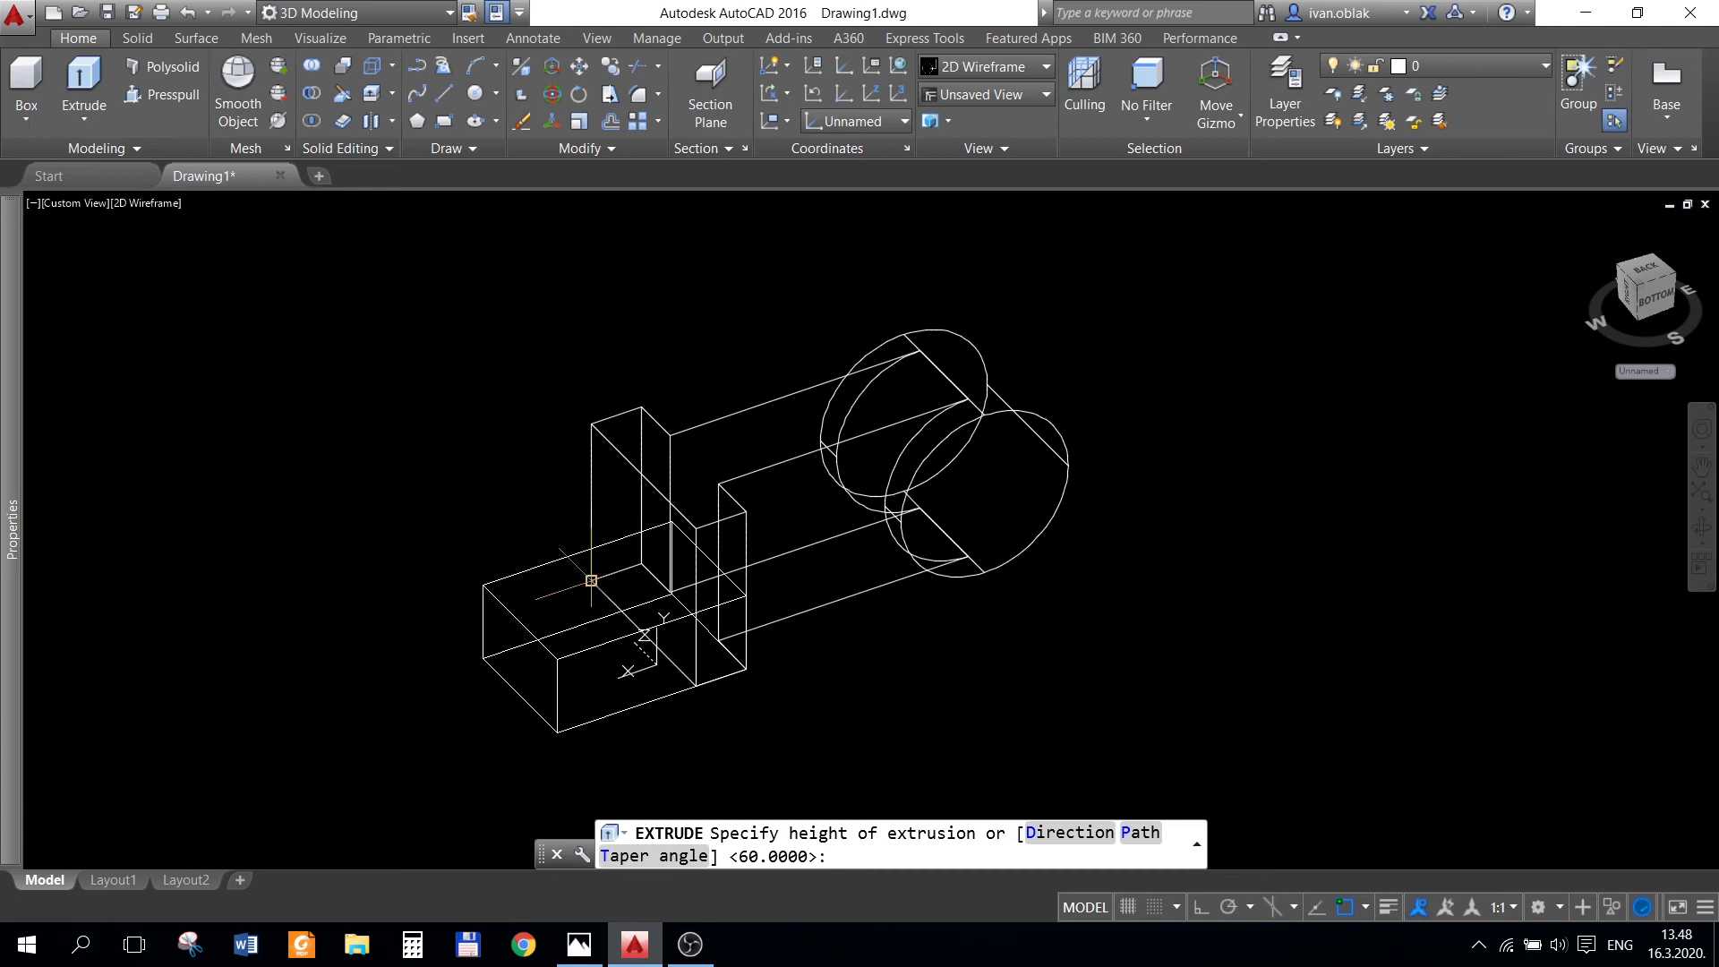
click(593, 587)
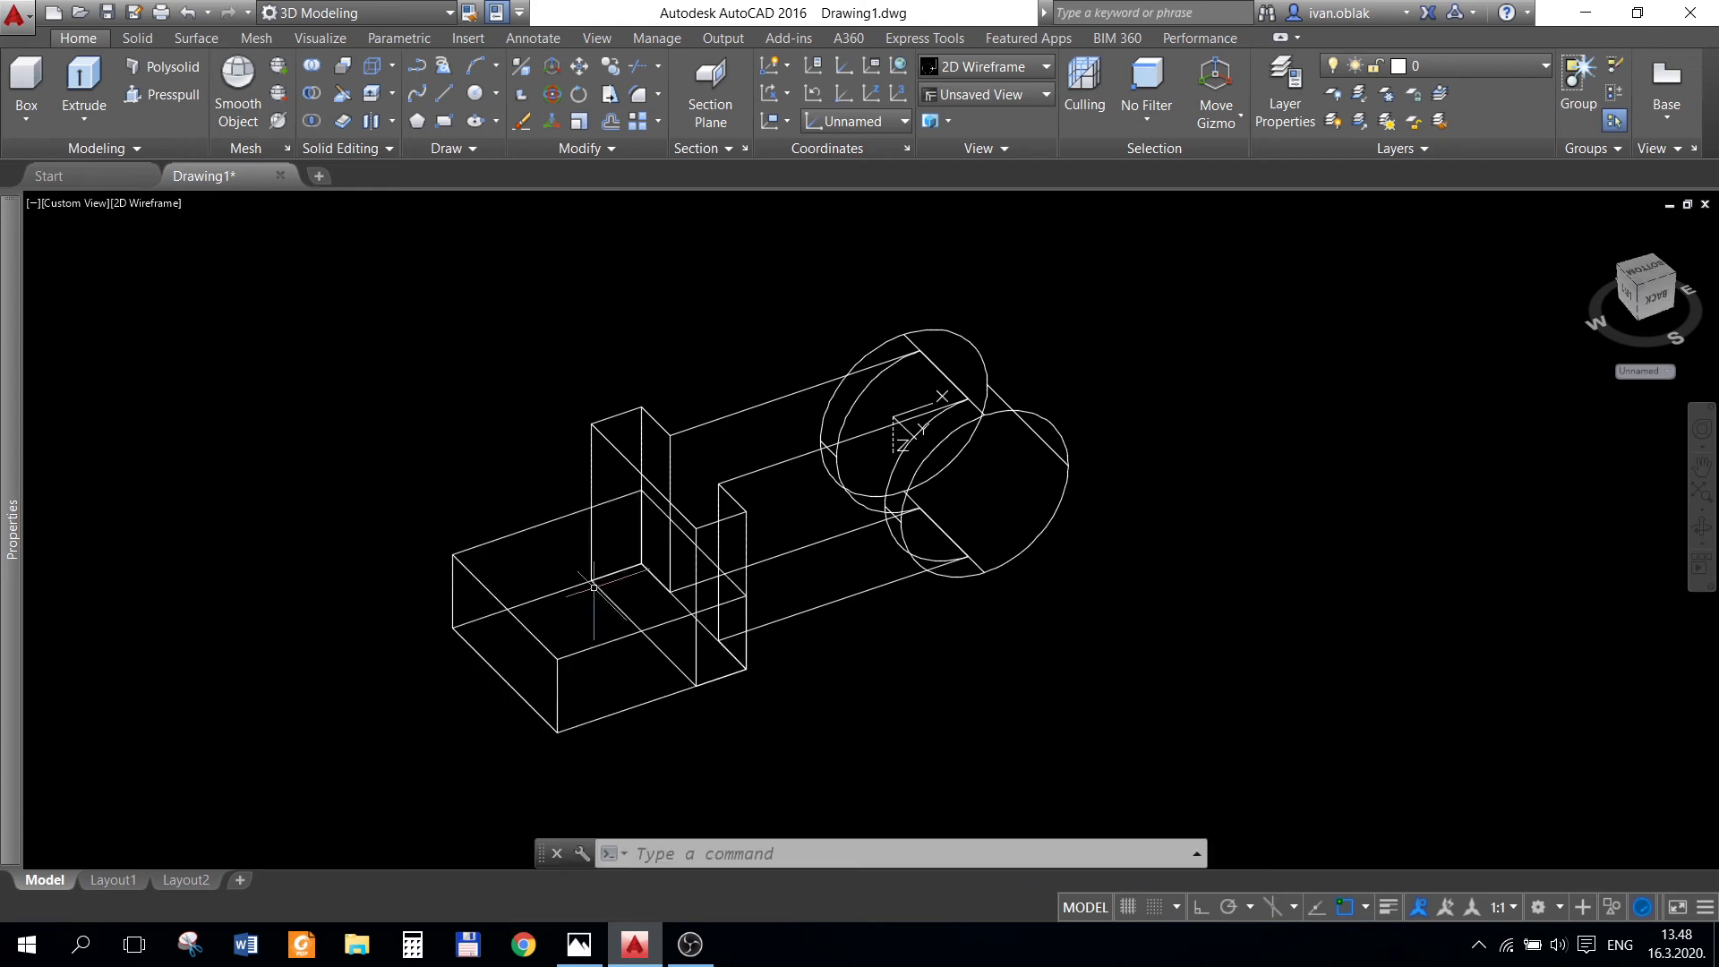
- Union the new block with the bracket into one solid
click(313, 93)
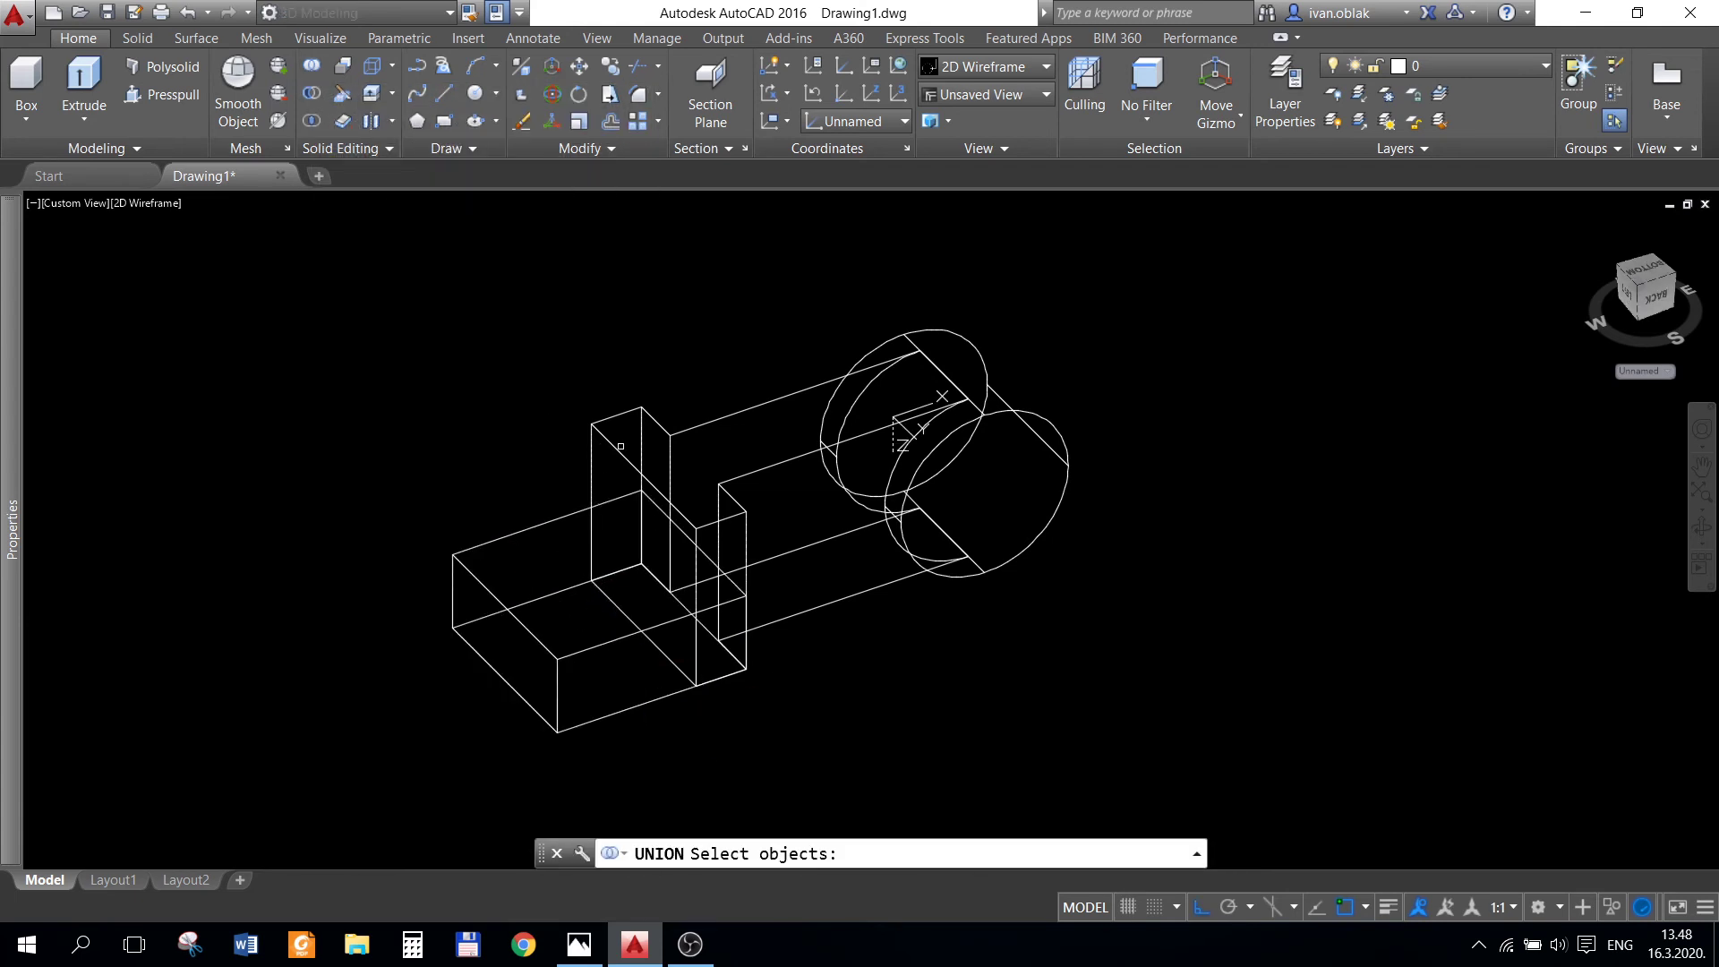
click(563, 516)
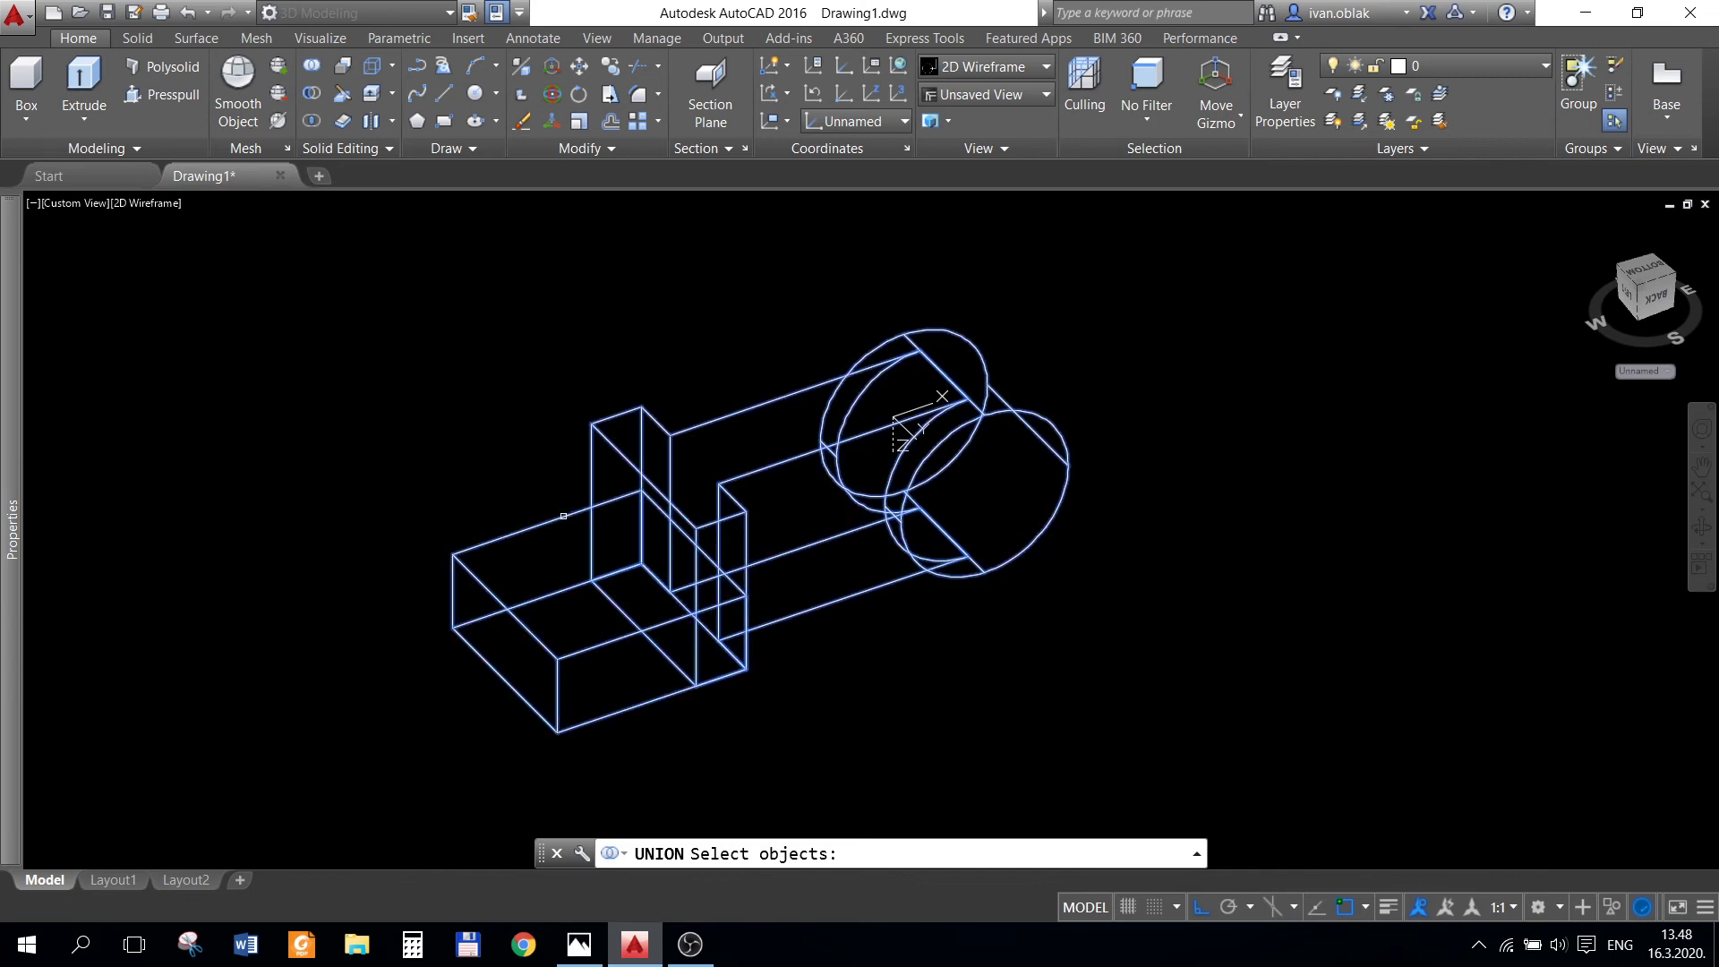
key(Return)
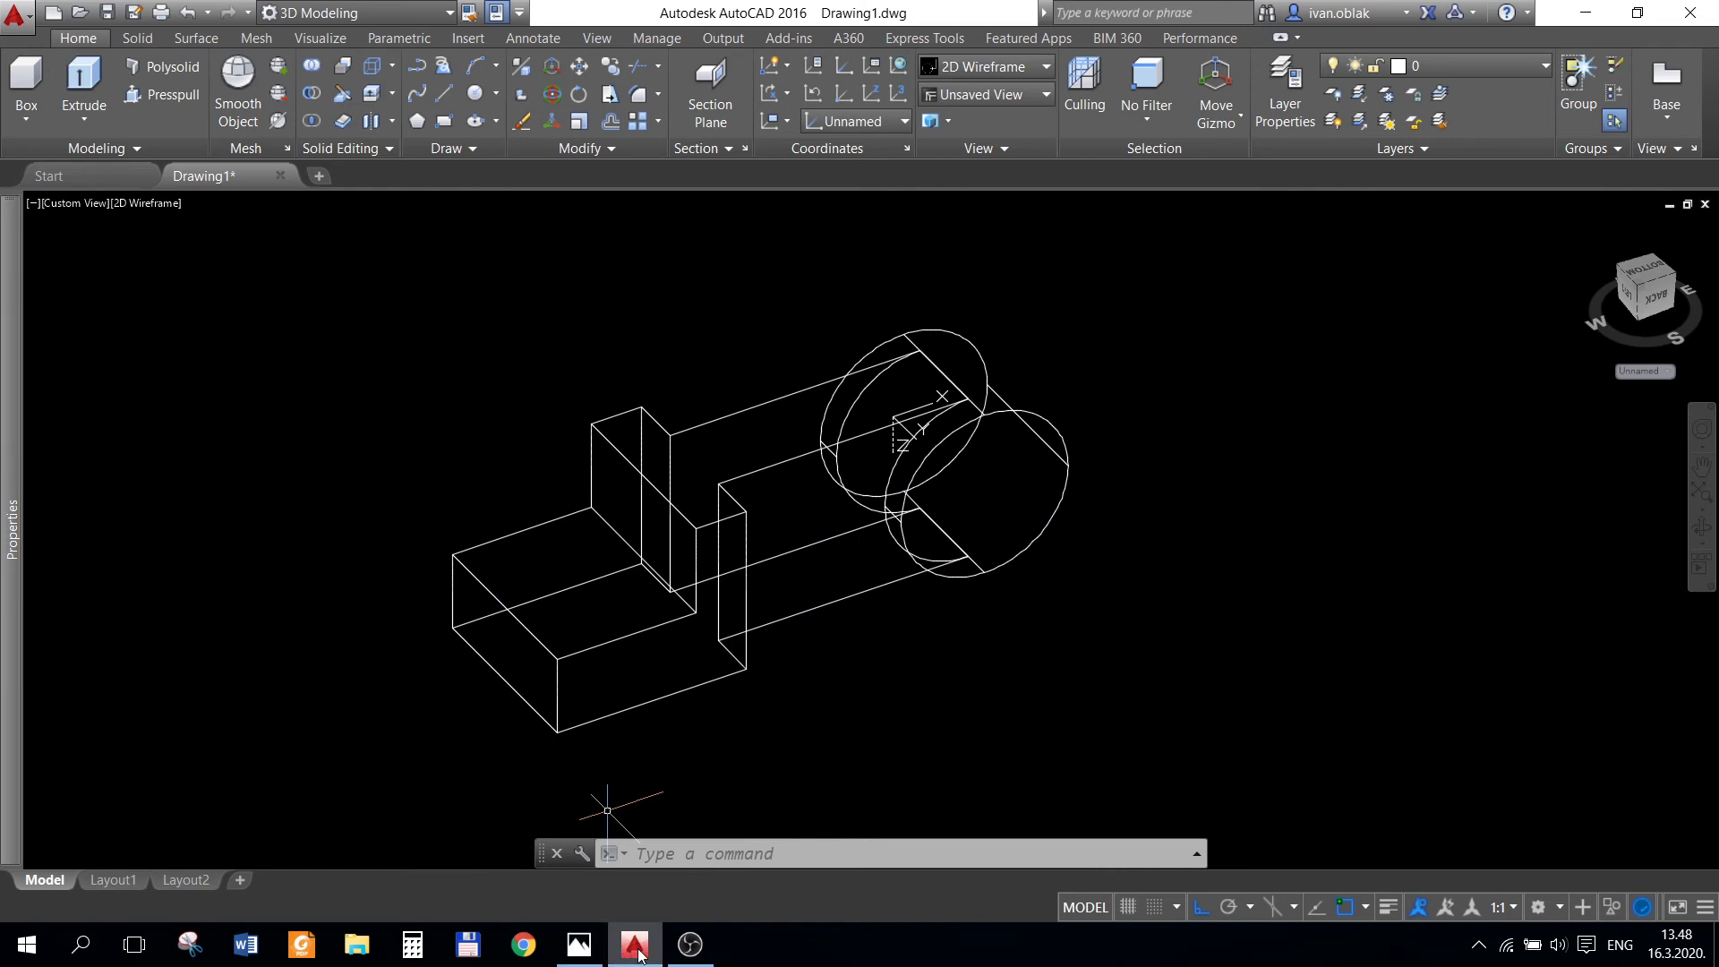
- After checking the reference drawing, draw a 65-diameter circle left of the model
click(584, 954)
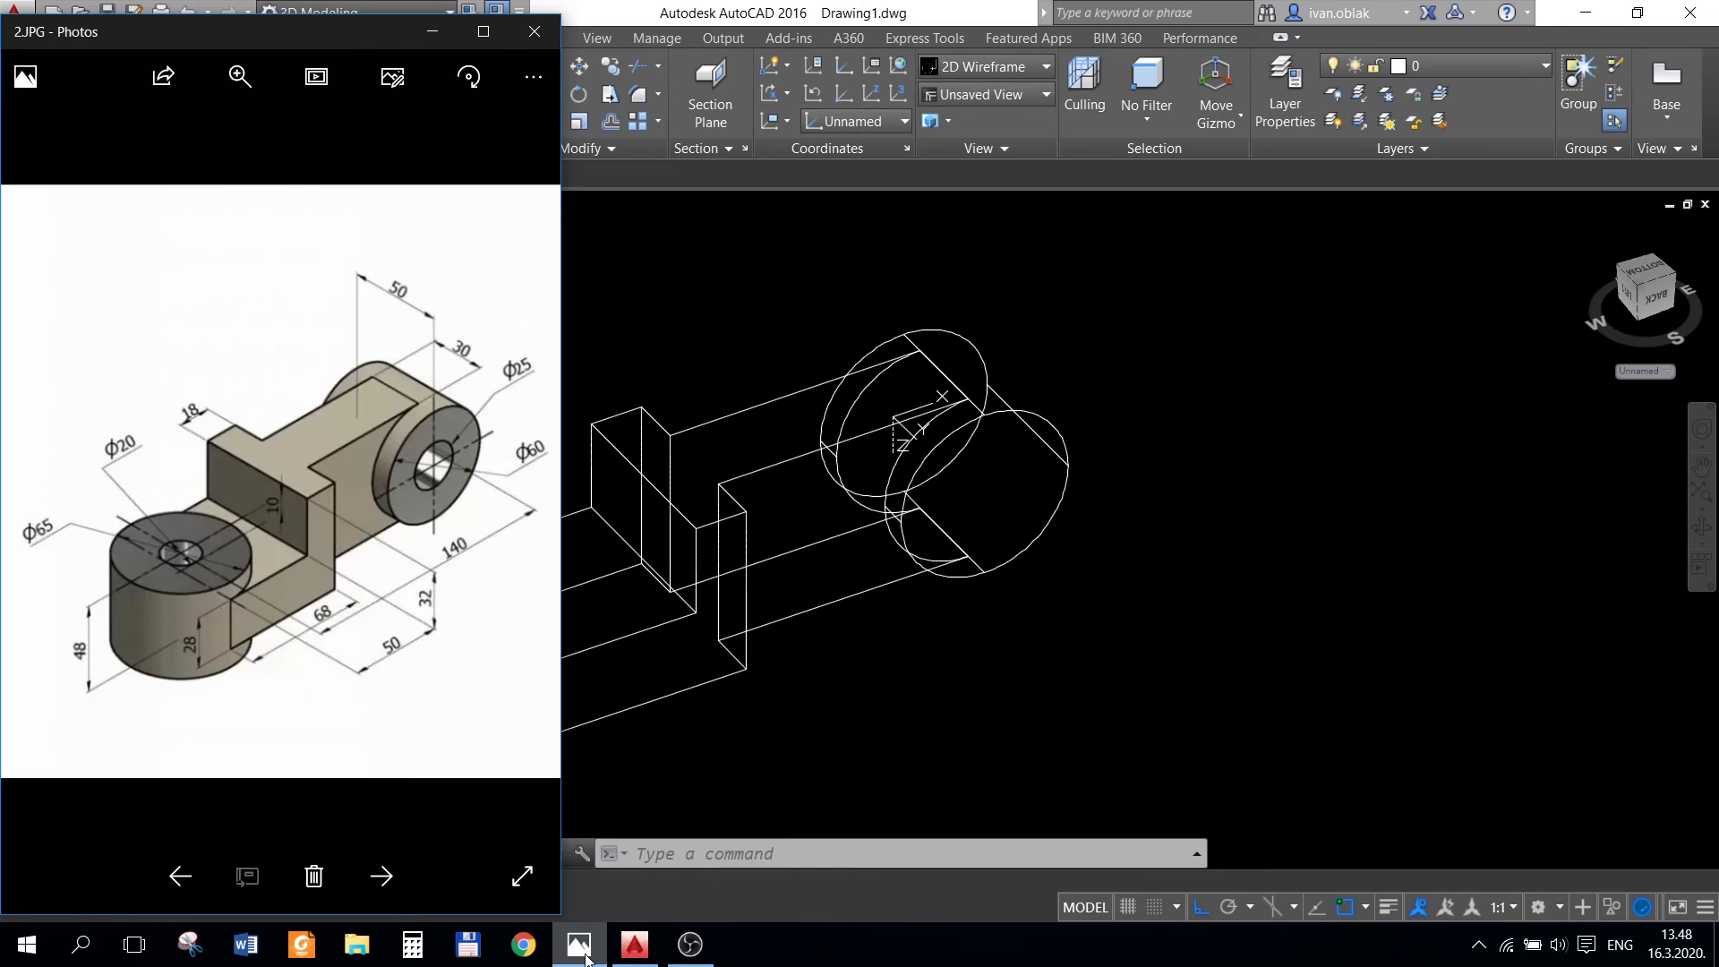
click(635, 947)
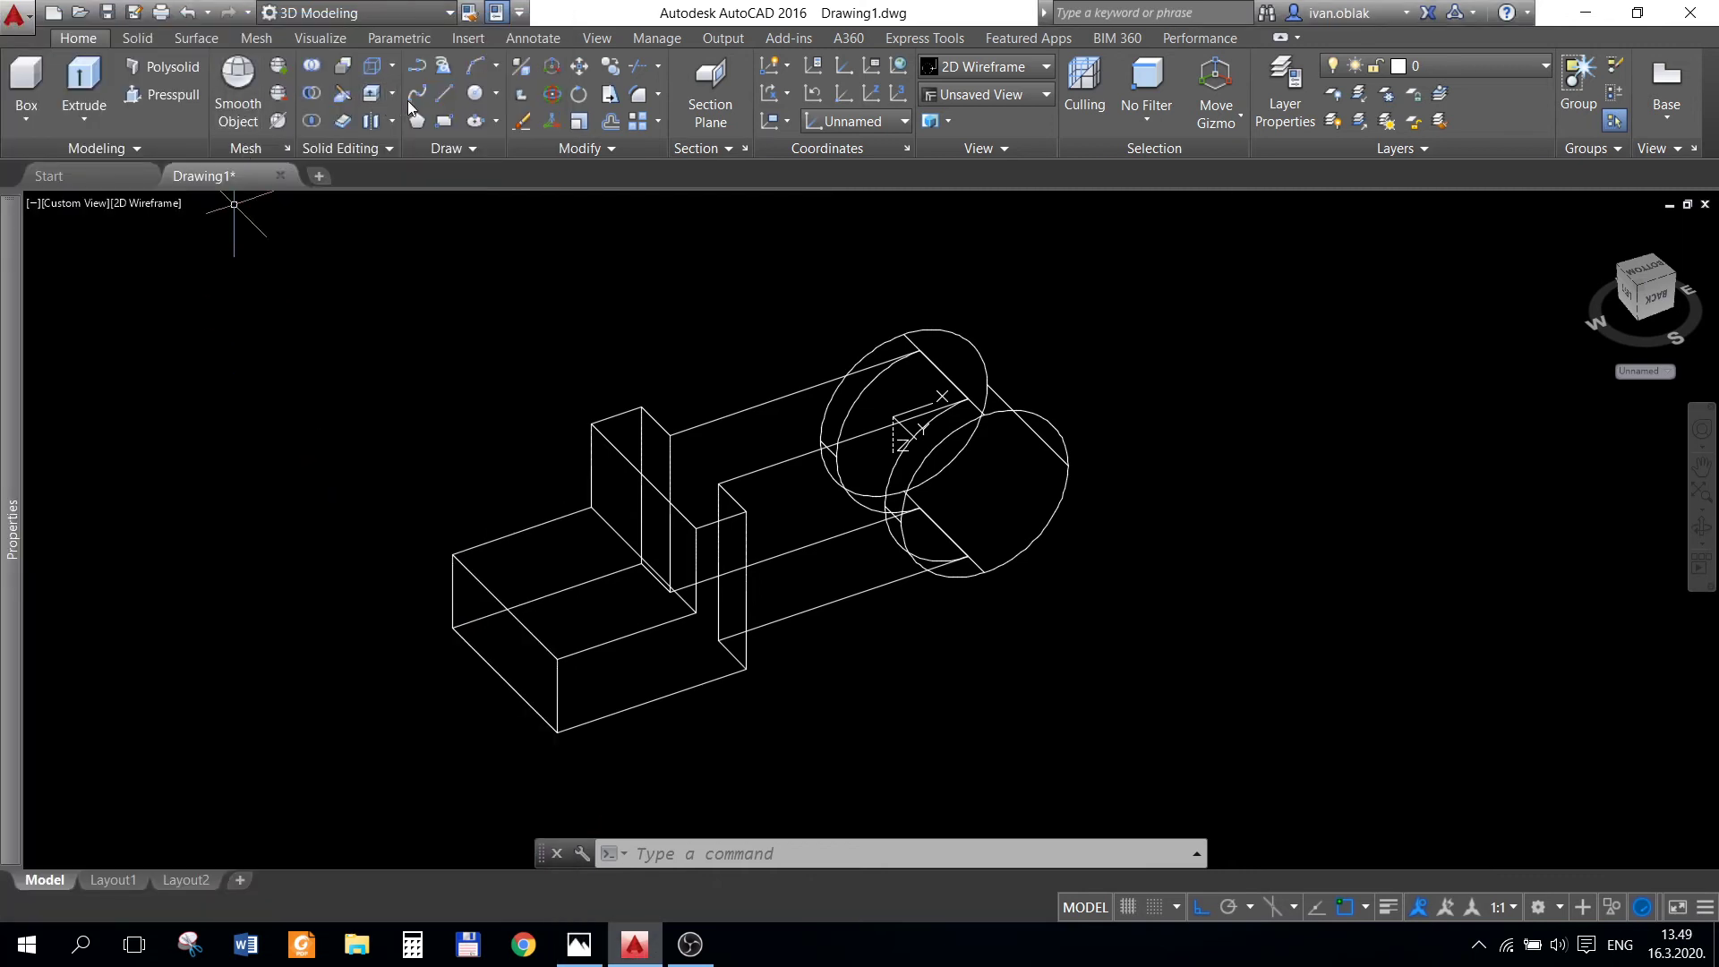
click(474, 99)
click(289, 475)
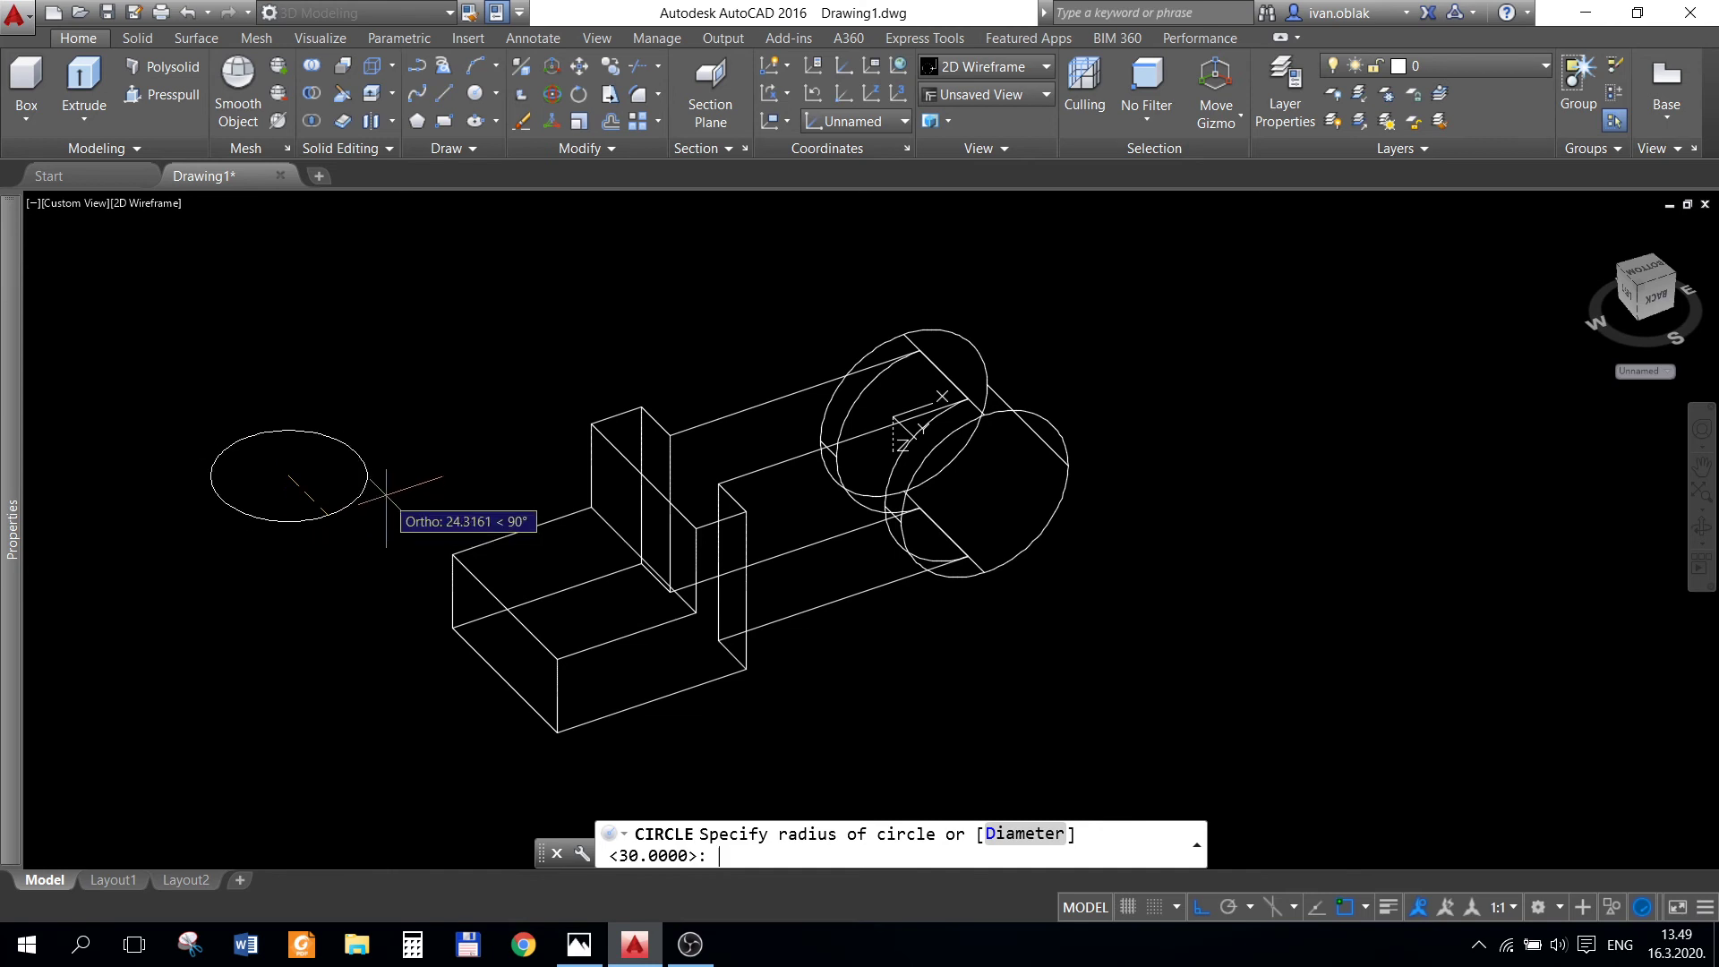
text(d)
key(Return)
text(65)
key(Return)
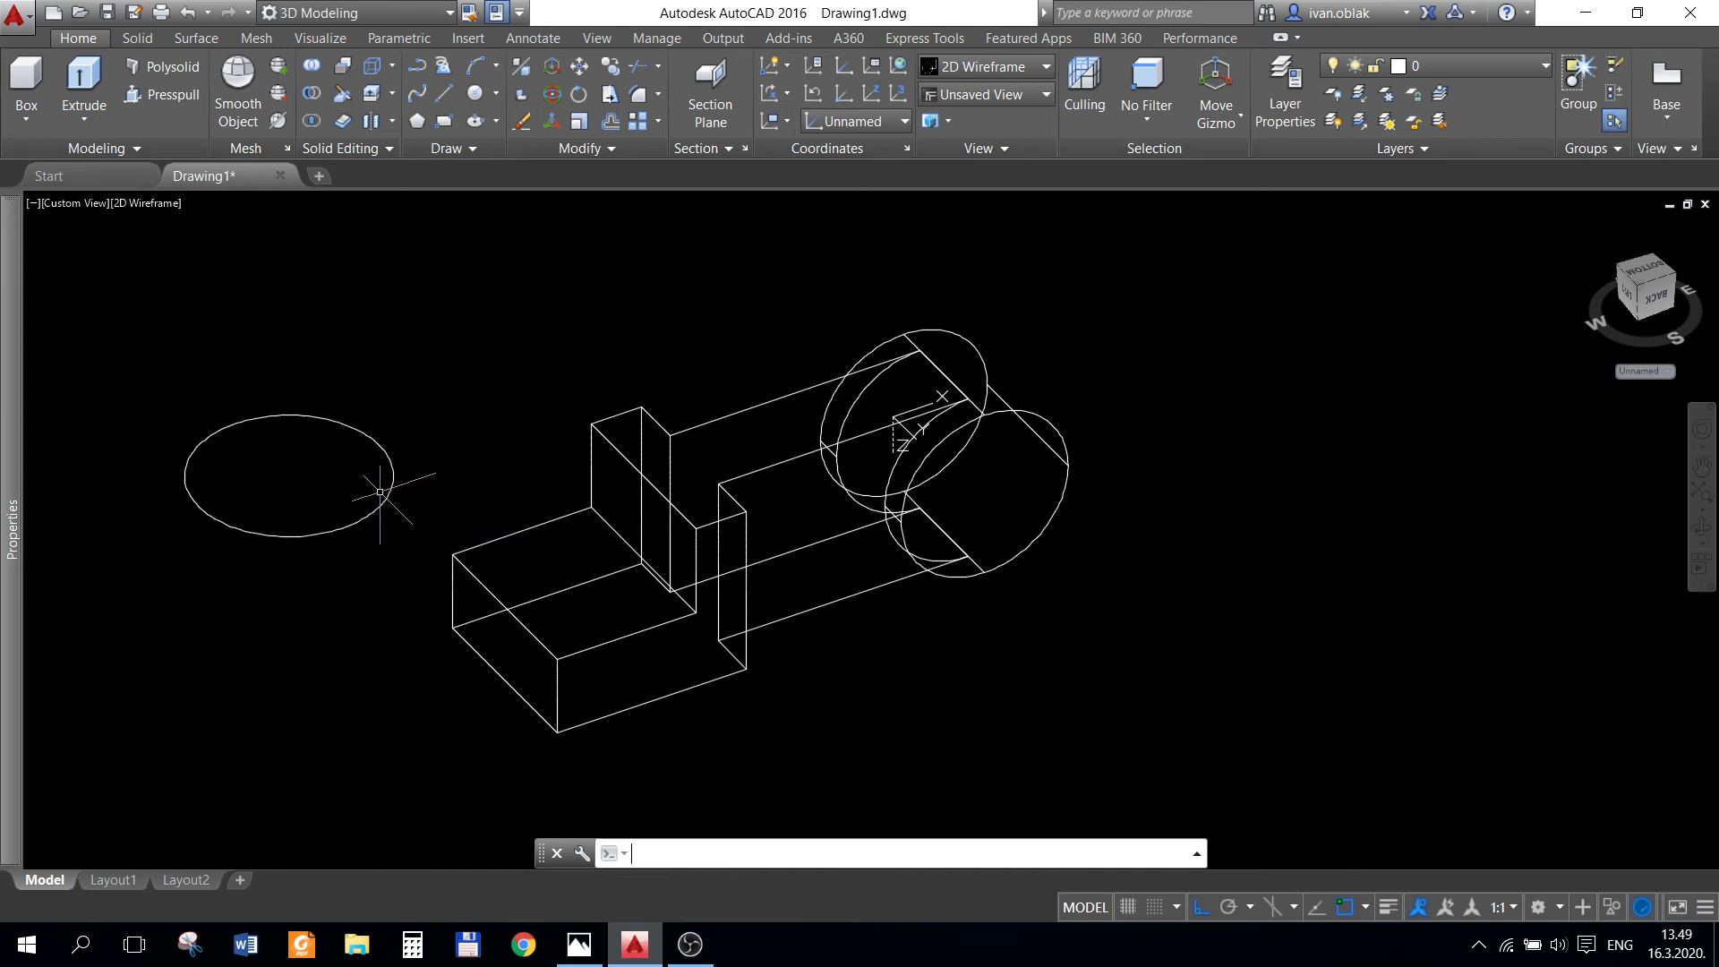
- Extrude the circle 40 into an upright cylinder
click(322, 533)
click(65, 83)
text(40)
key(Return)
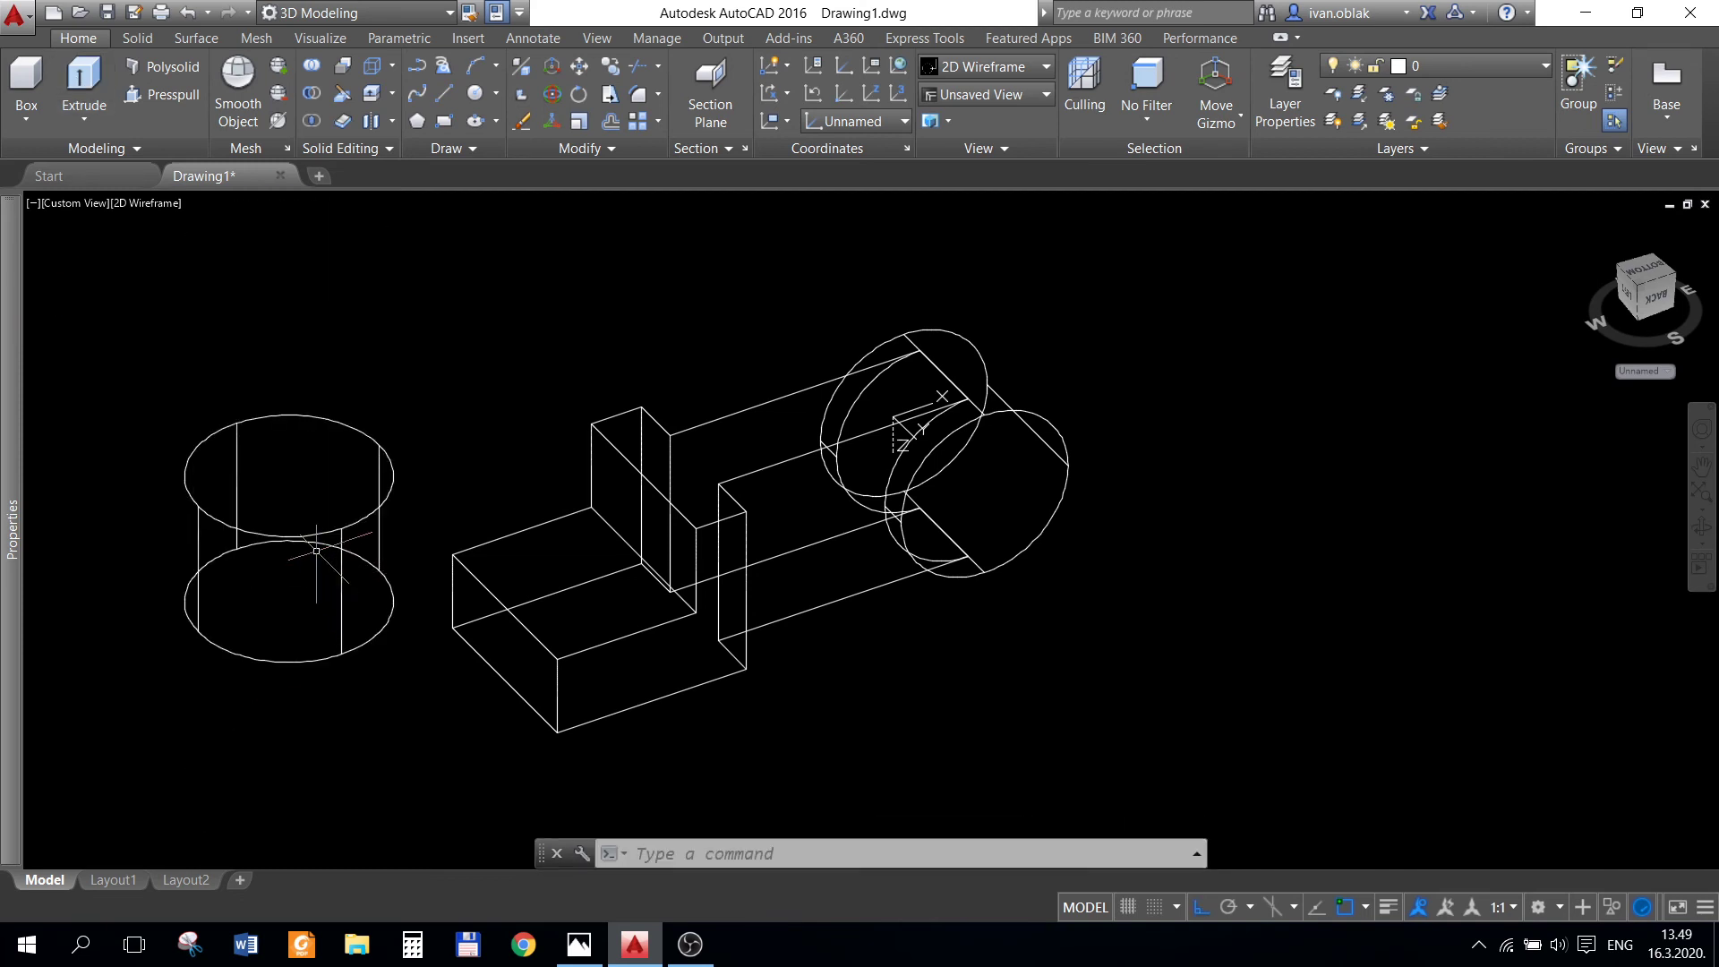
- Begin moving the cylinder, recheck the reference photo, then cancel the move
click(320, 535)
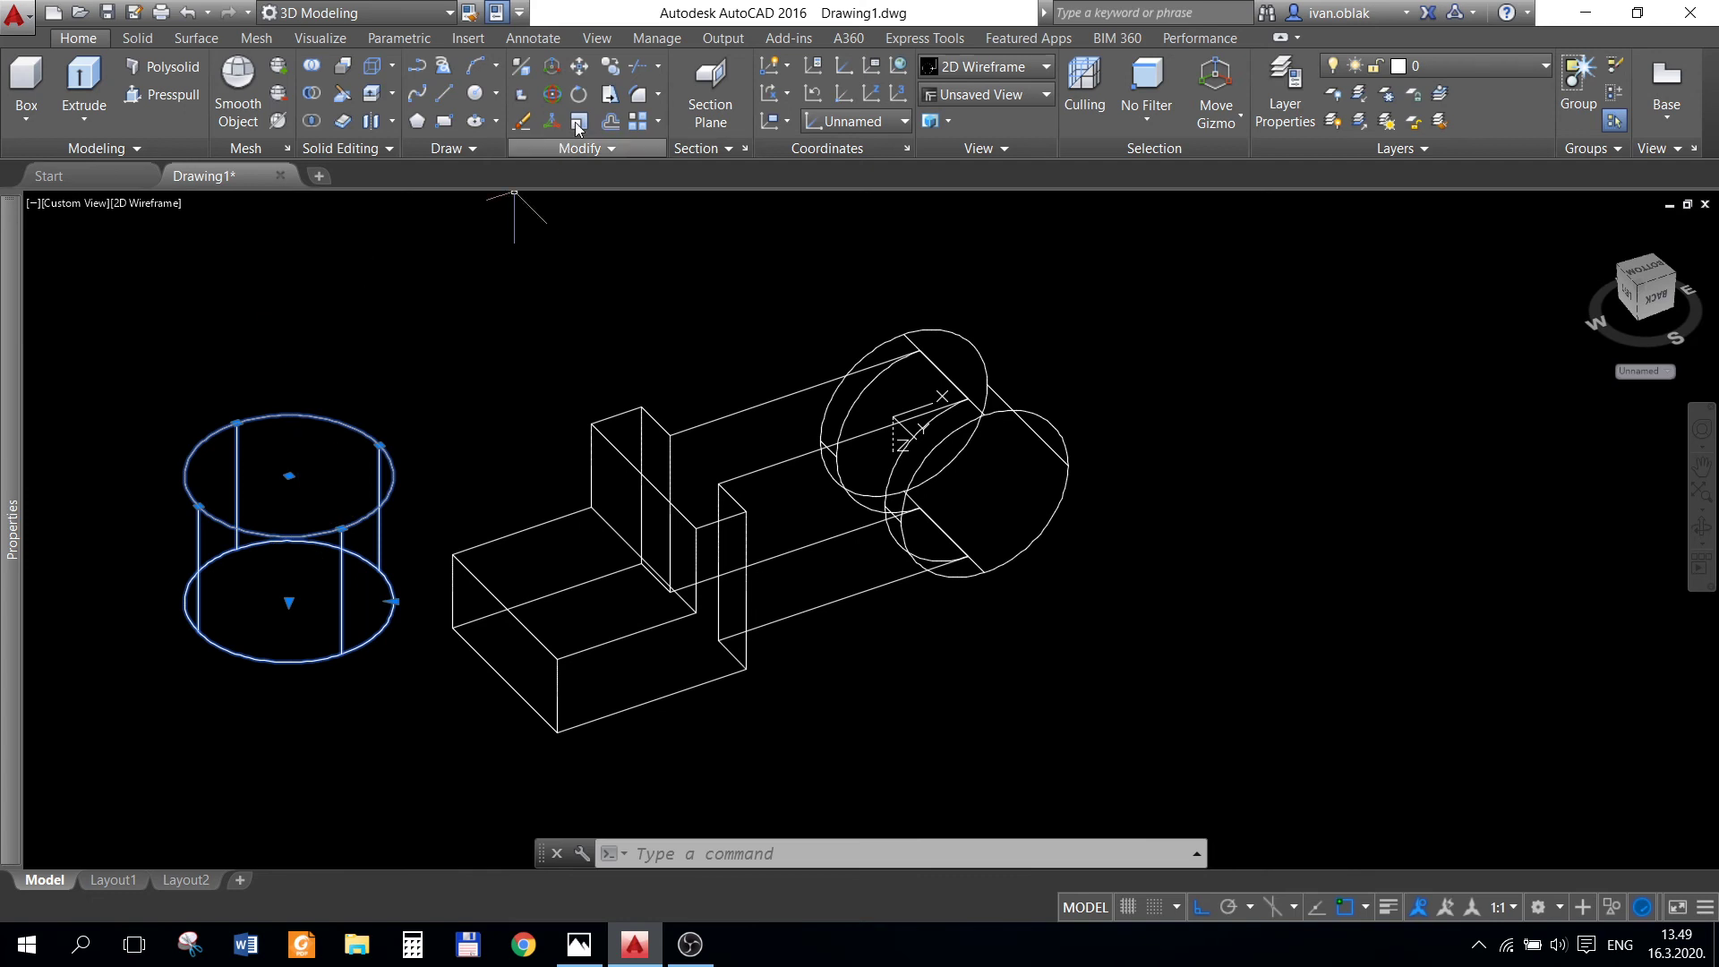
click(580, 66)
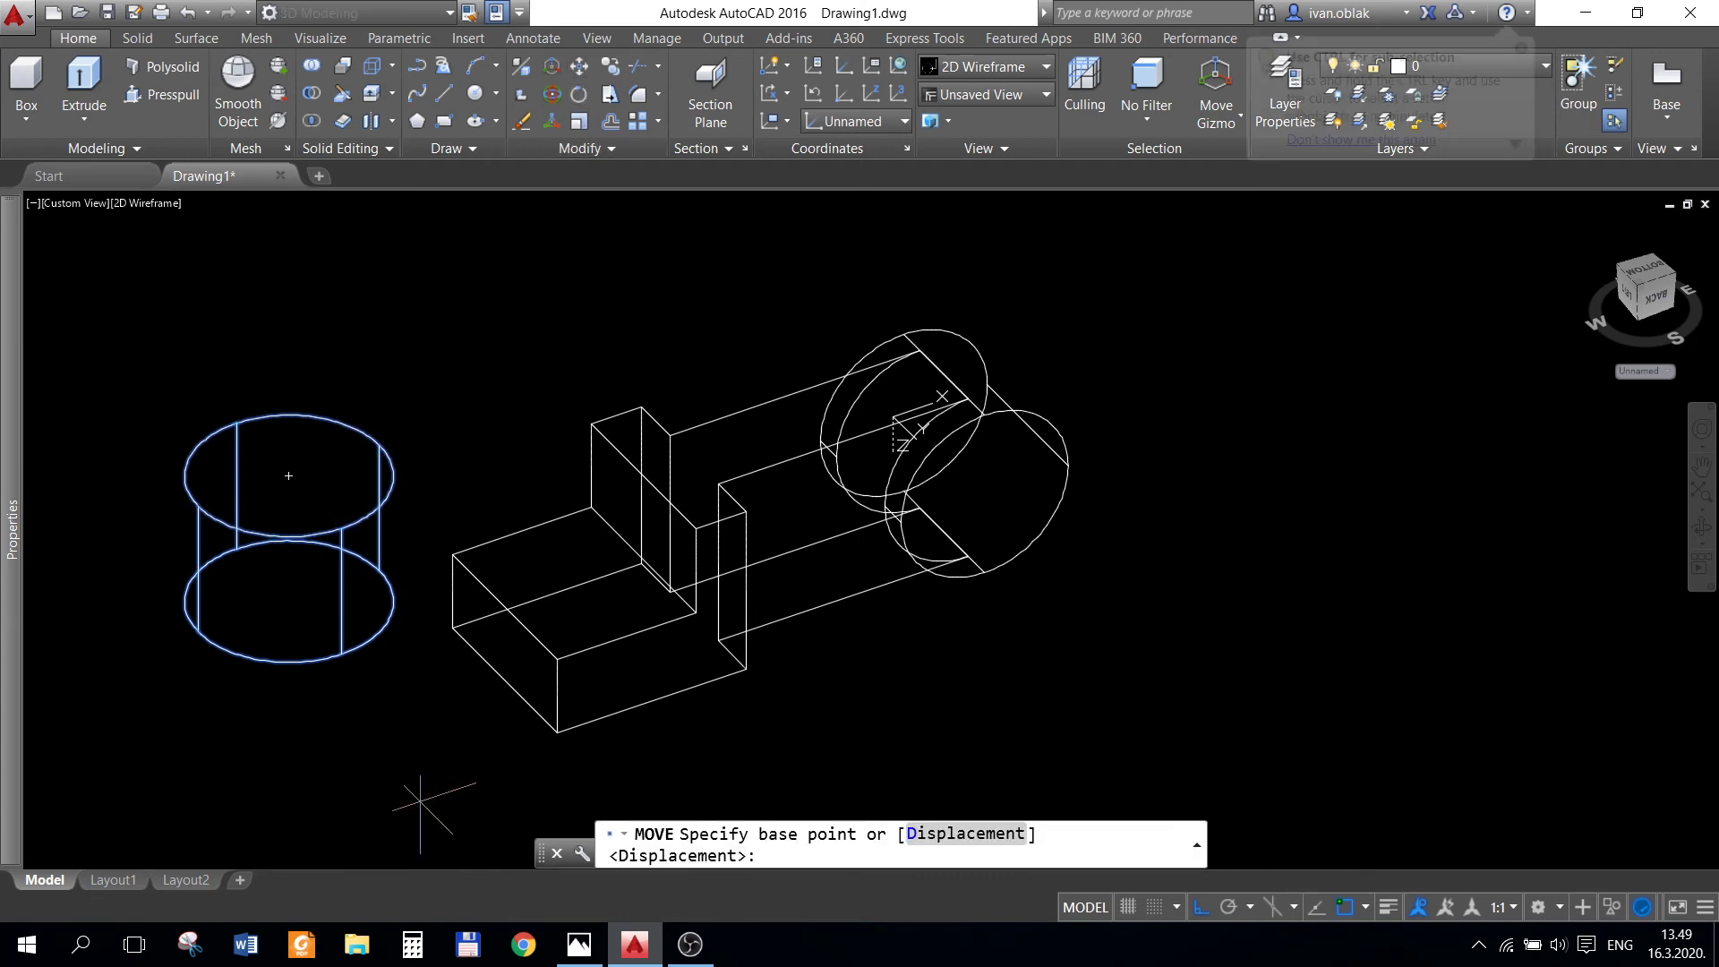
click(578, 945)
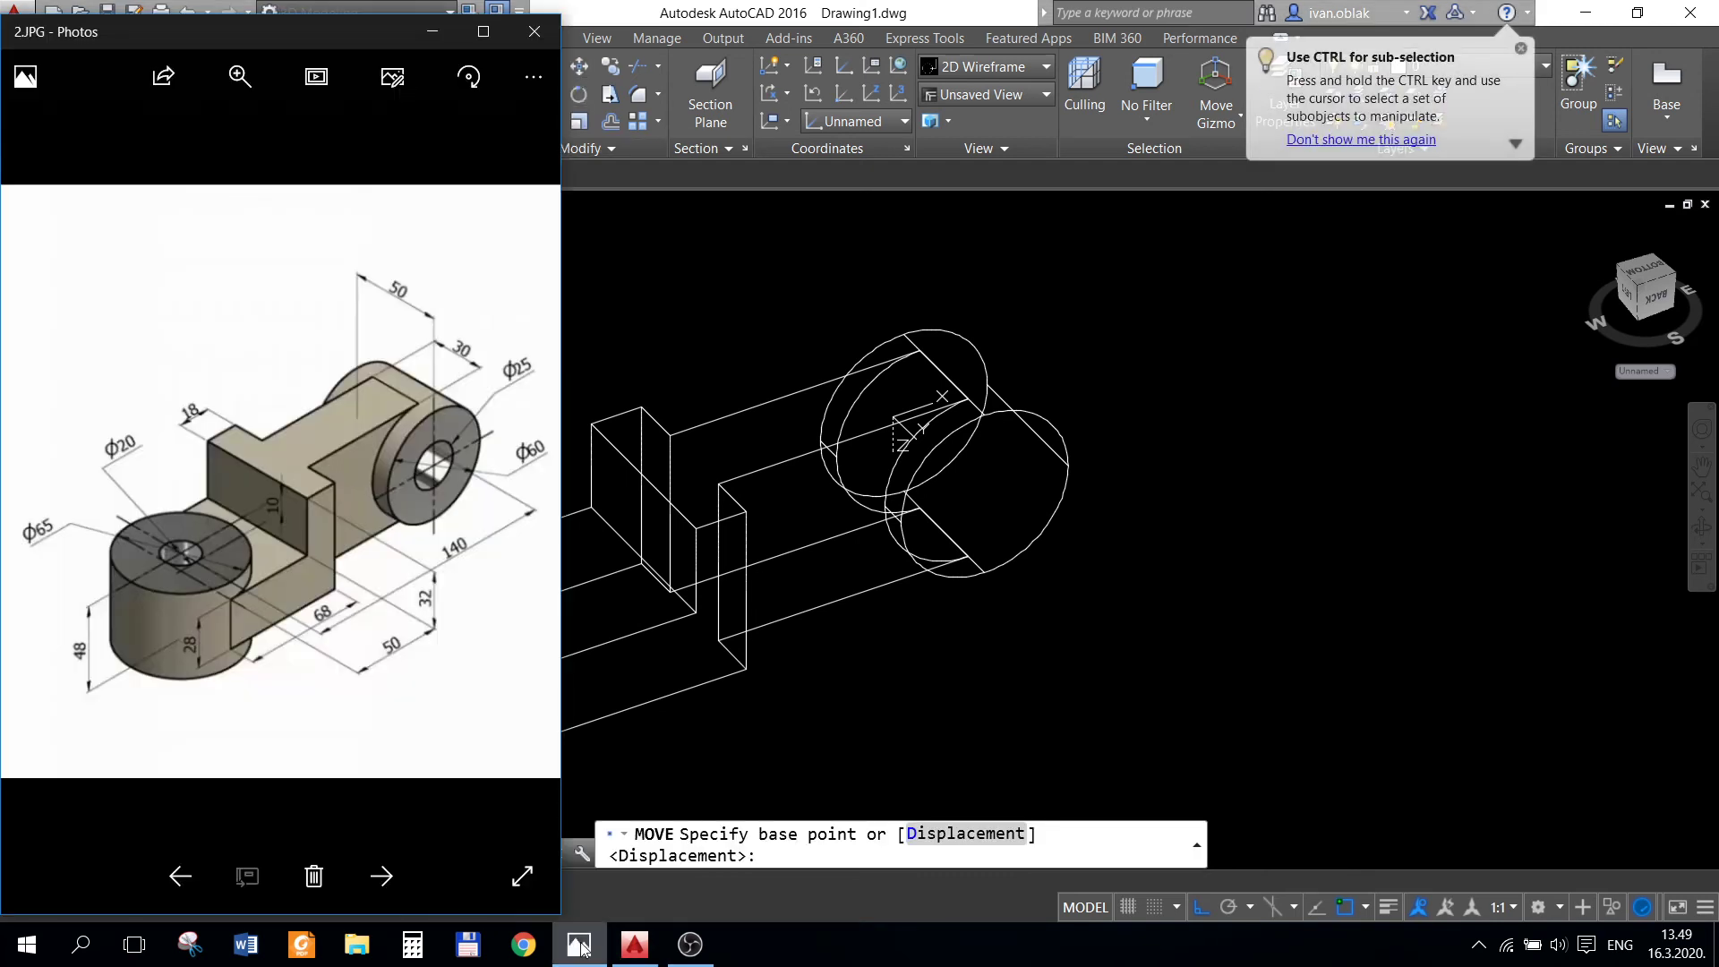
click(632, 946)
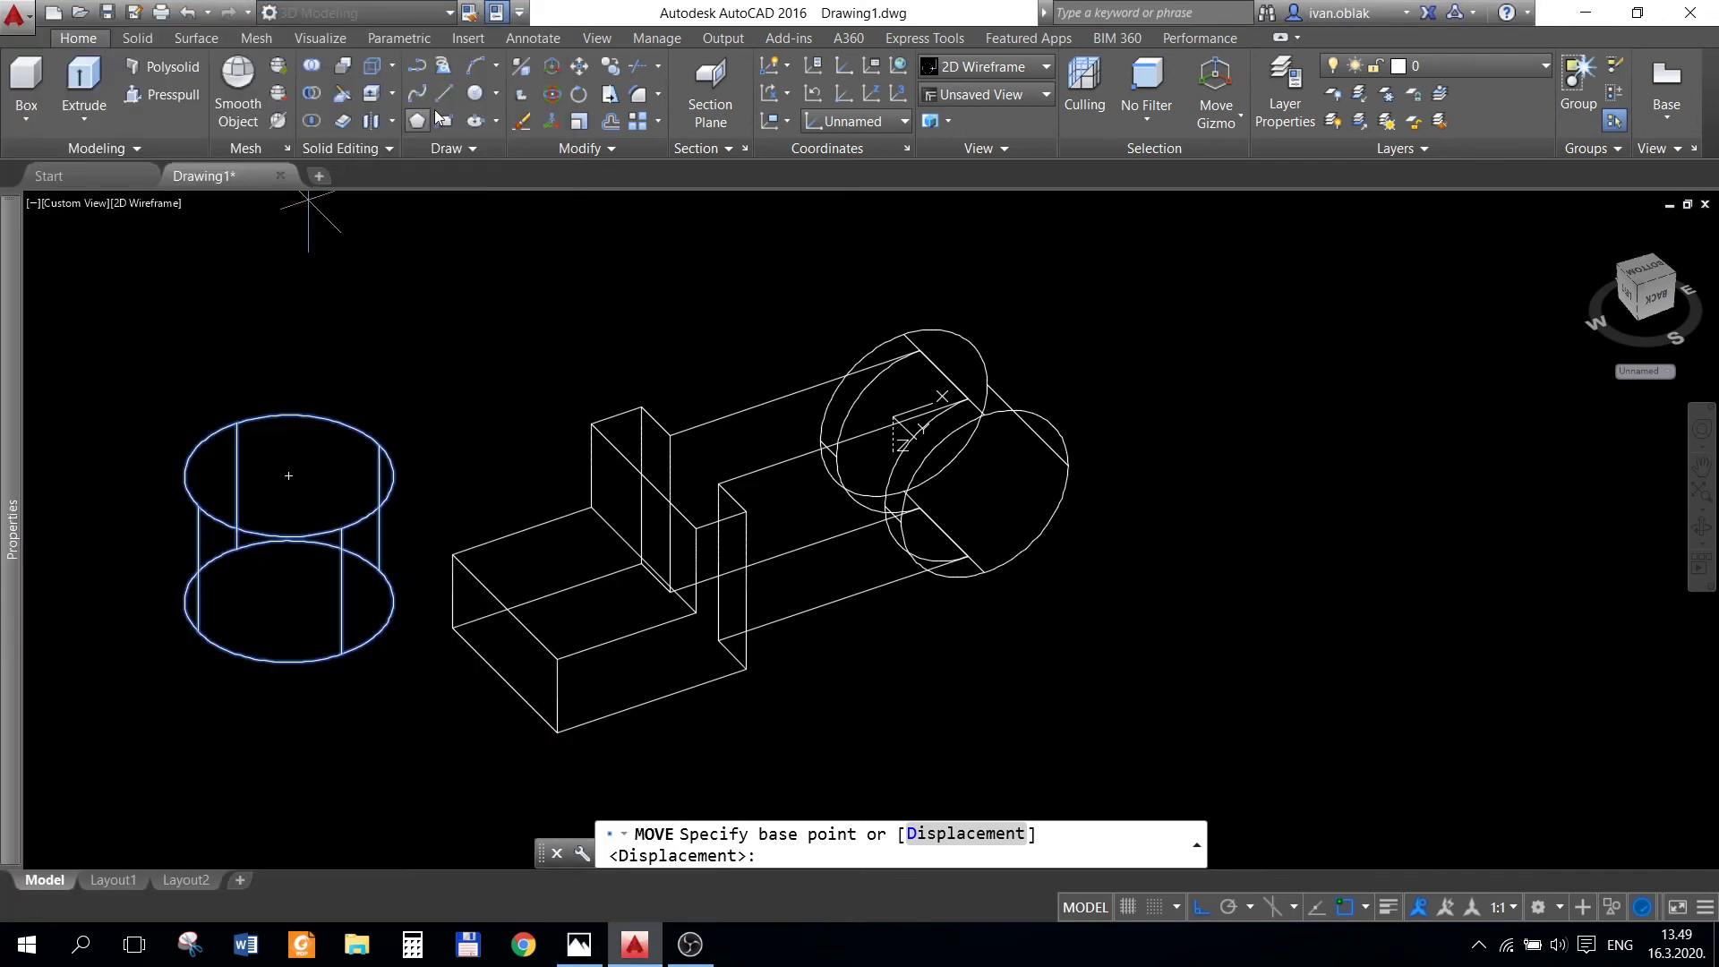
click(444, 93)
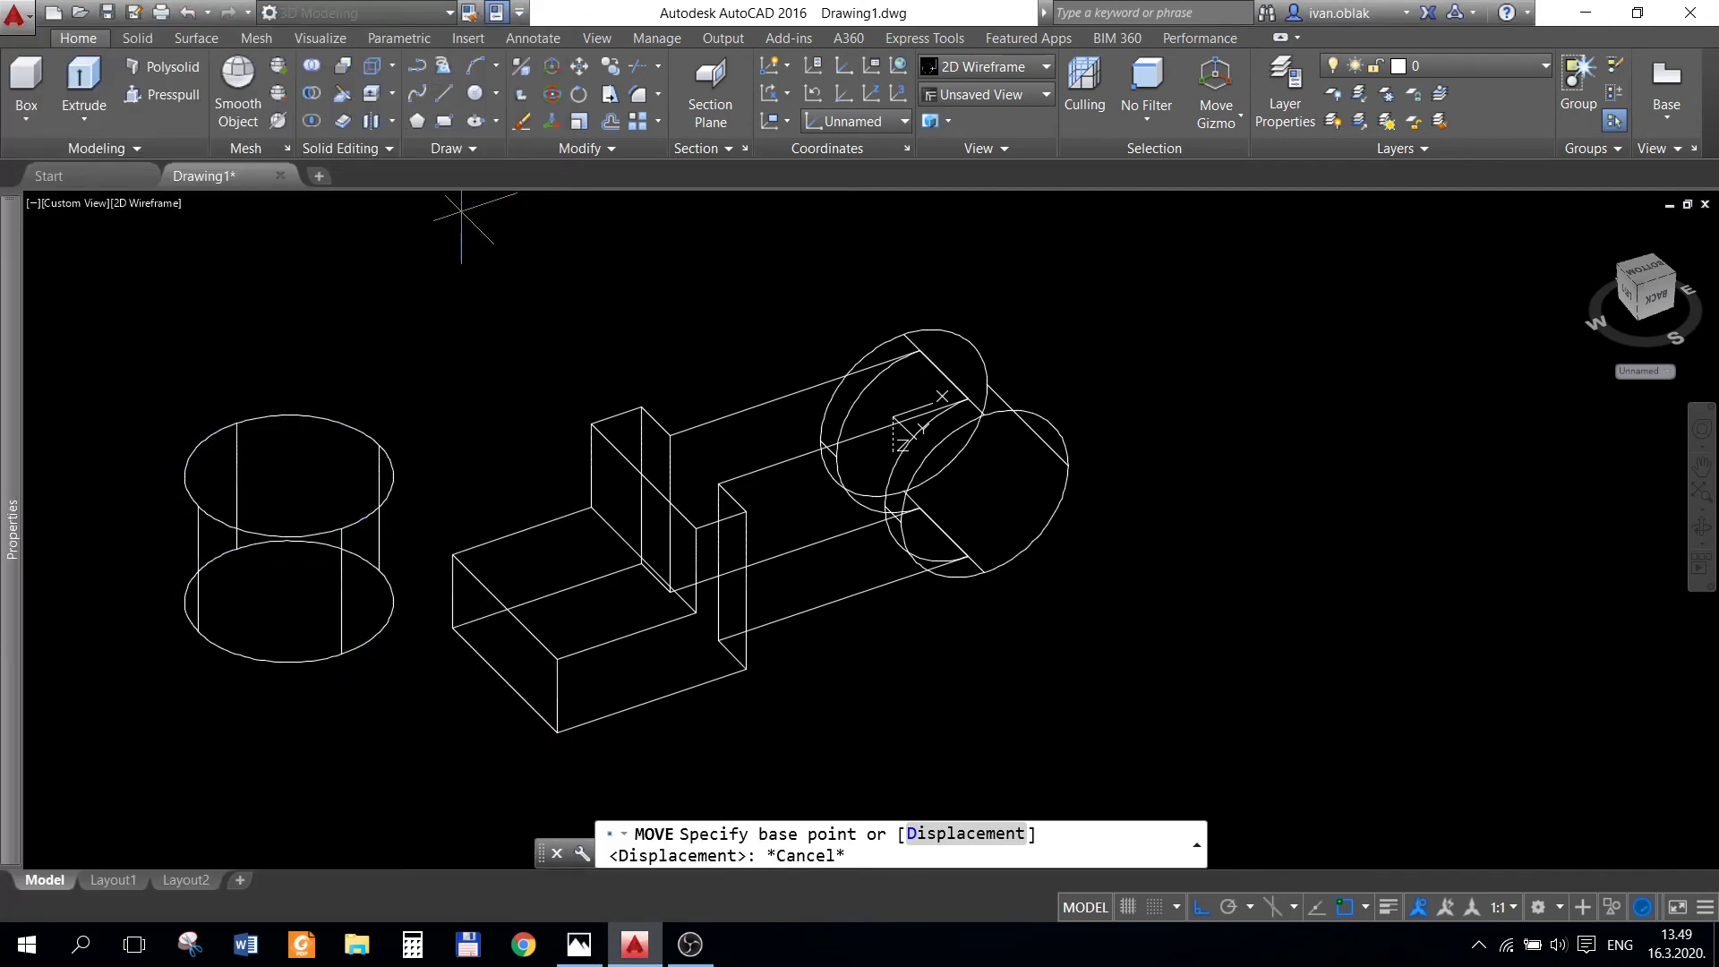
- Draw a helper line between the midpoints of the box's left end face edges
click(504, 607)
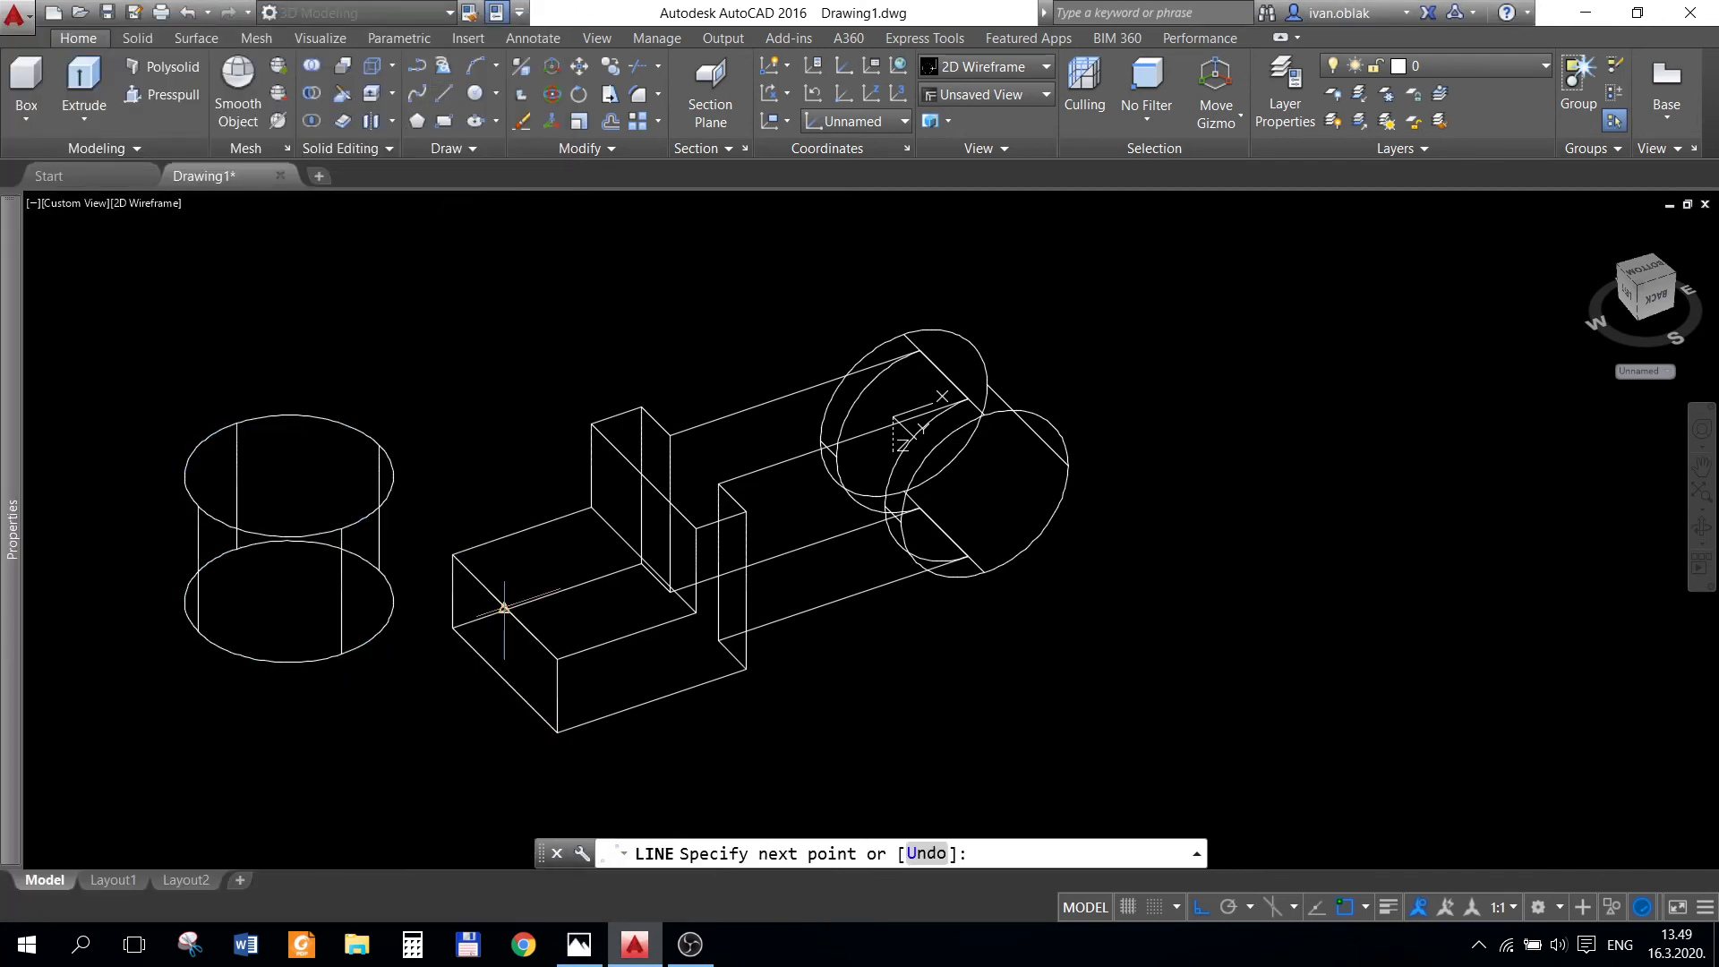
click(483, 673)
key(Return)
click(367, 626)
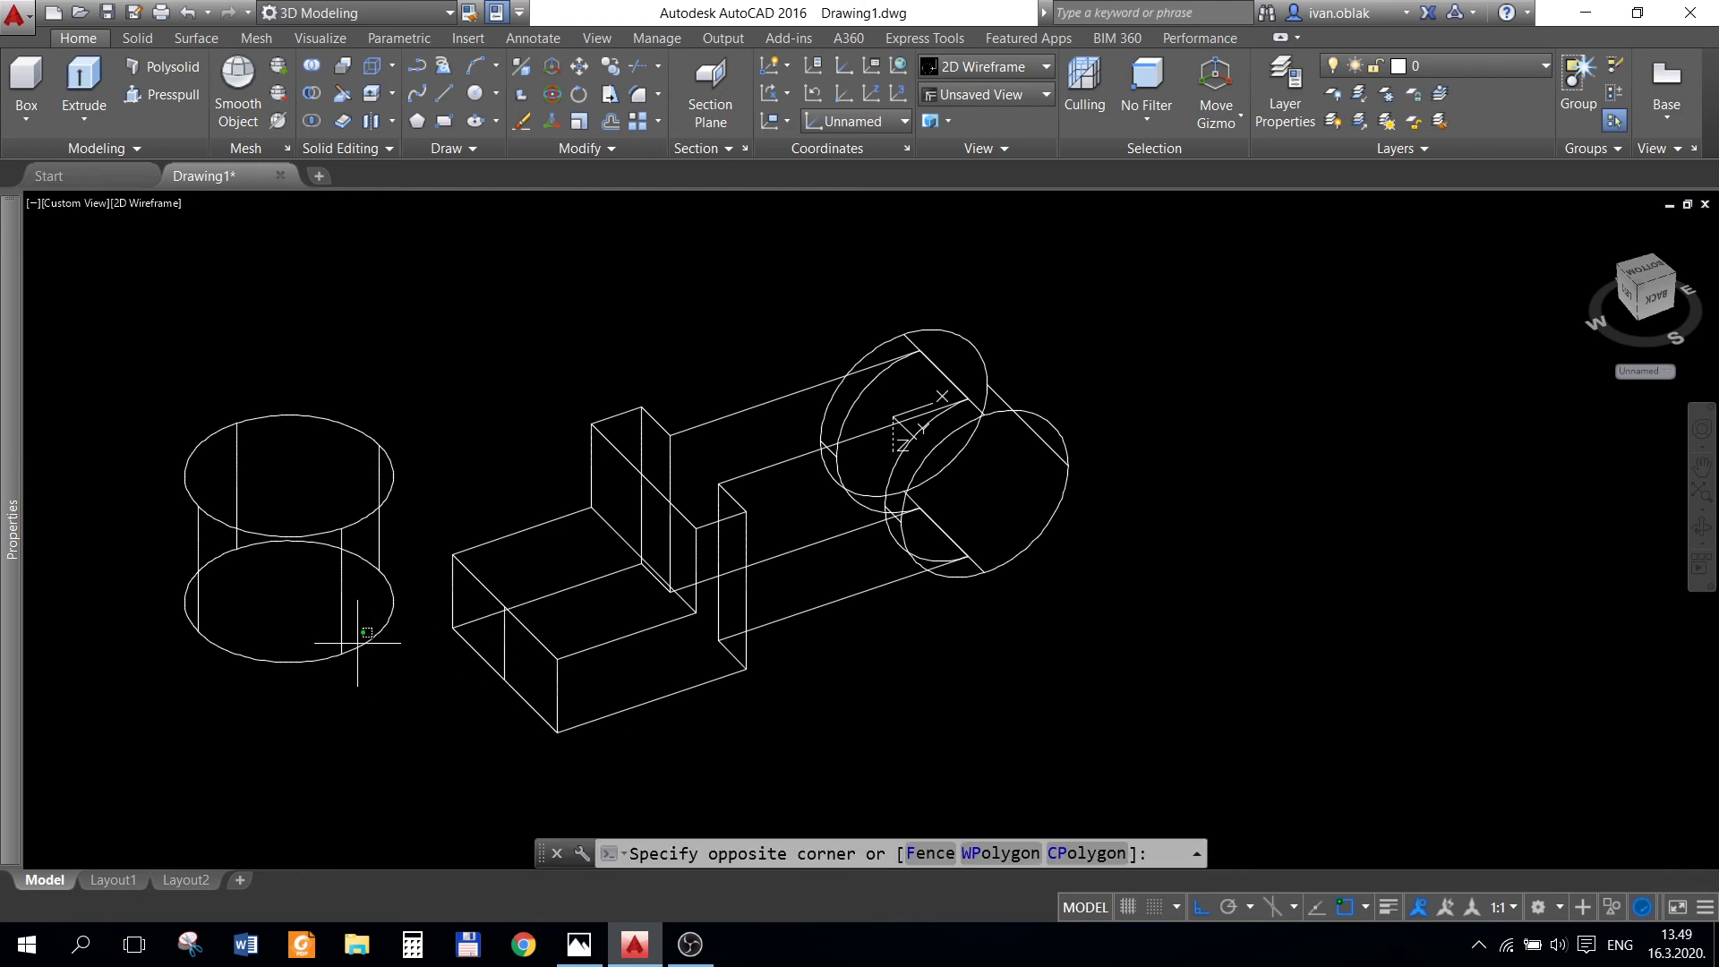
click(315, 650)
key(Escape)
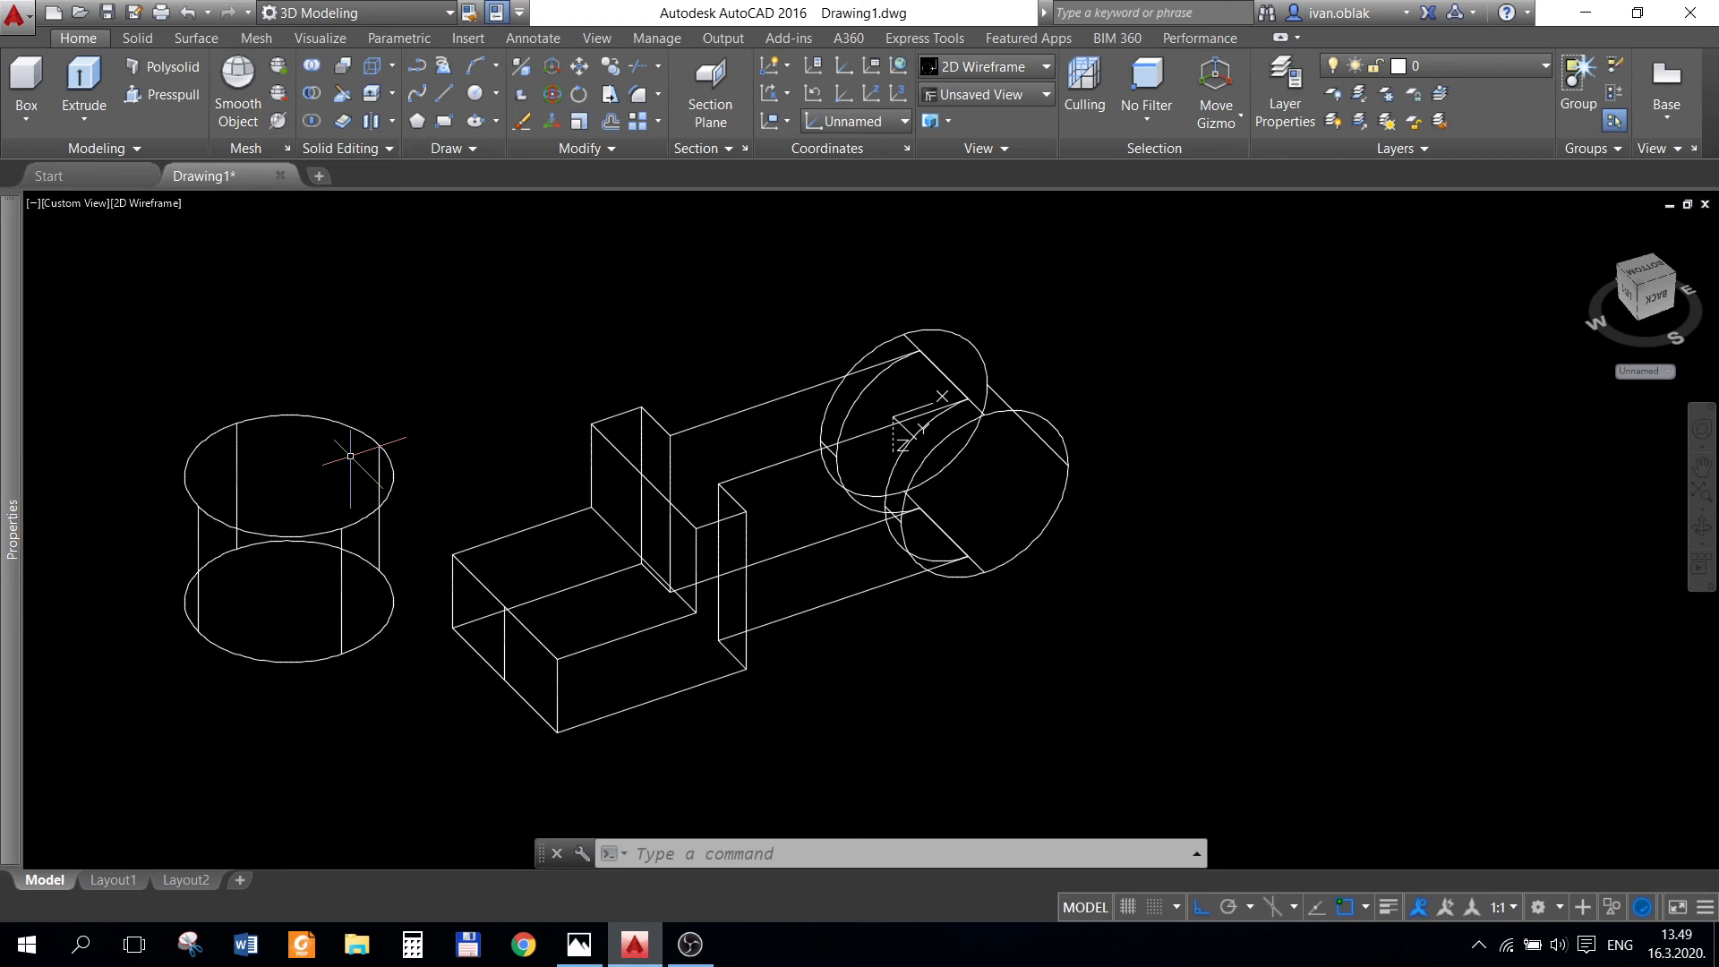
- Draw the cylinder's axis line from its top centre downward using a one-off snap override
click(445, 94)
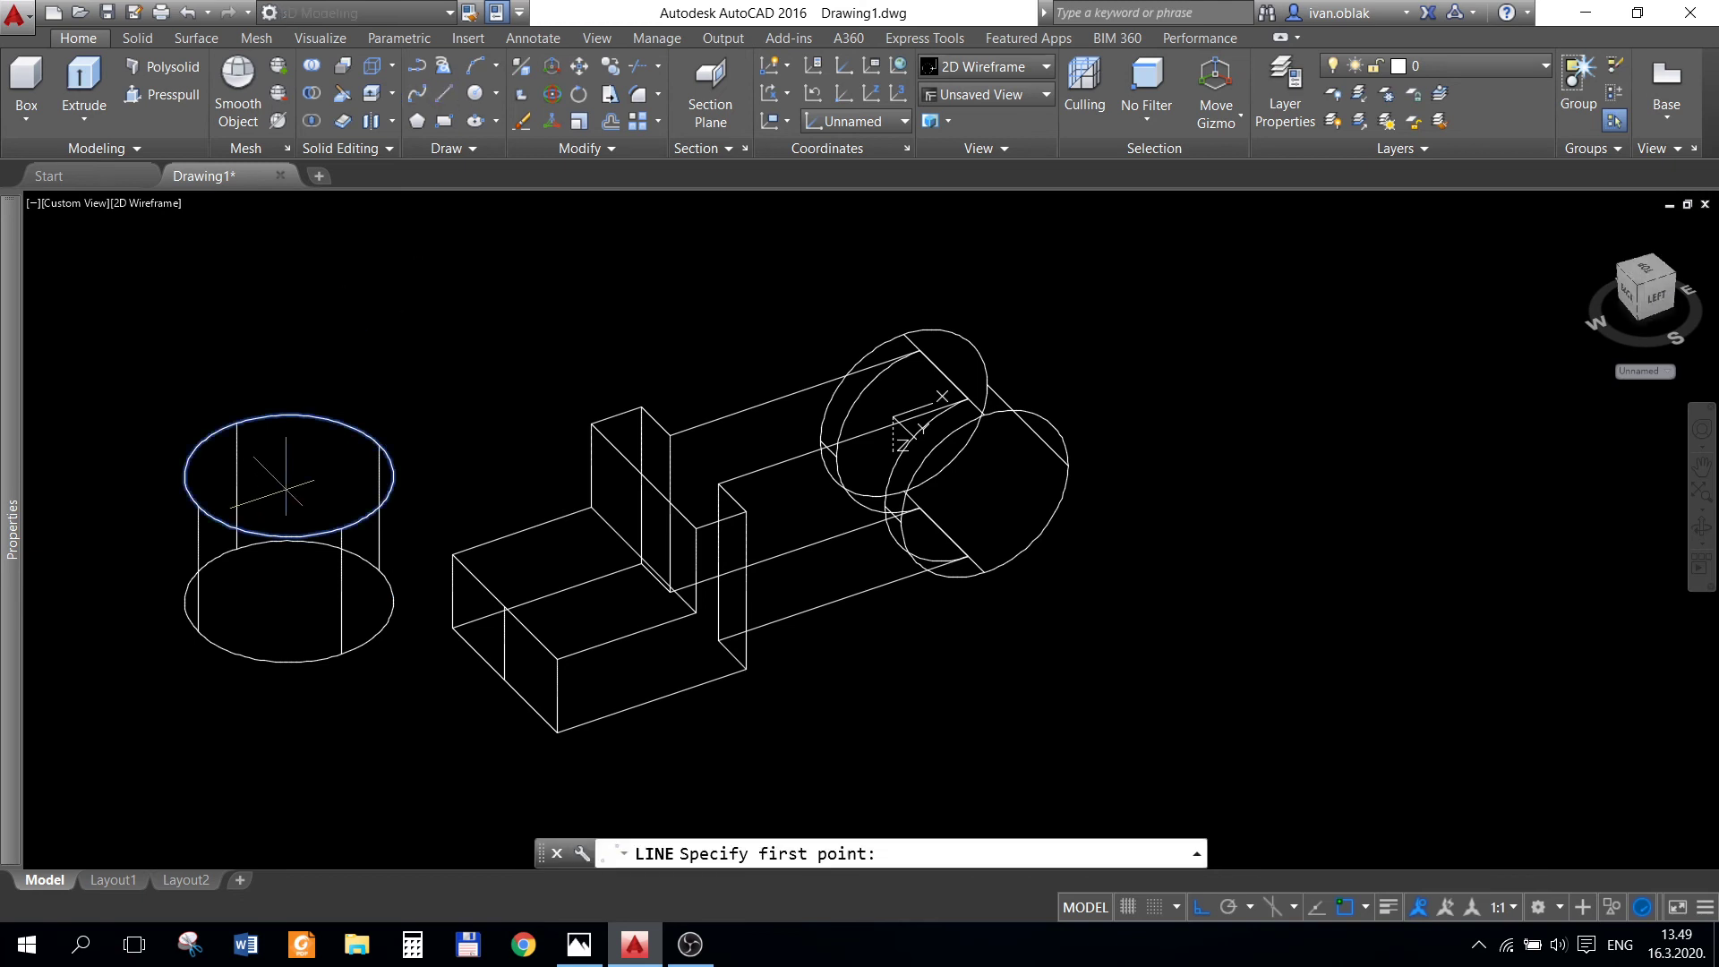
click(288, 475)
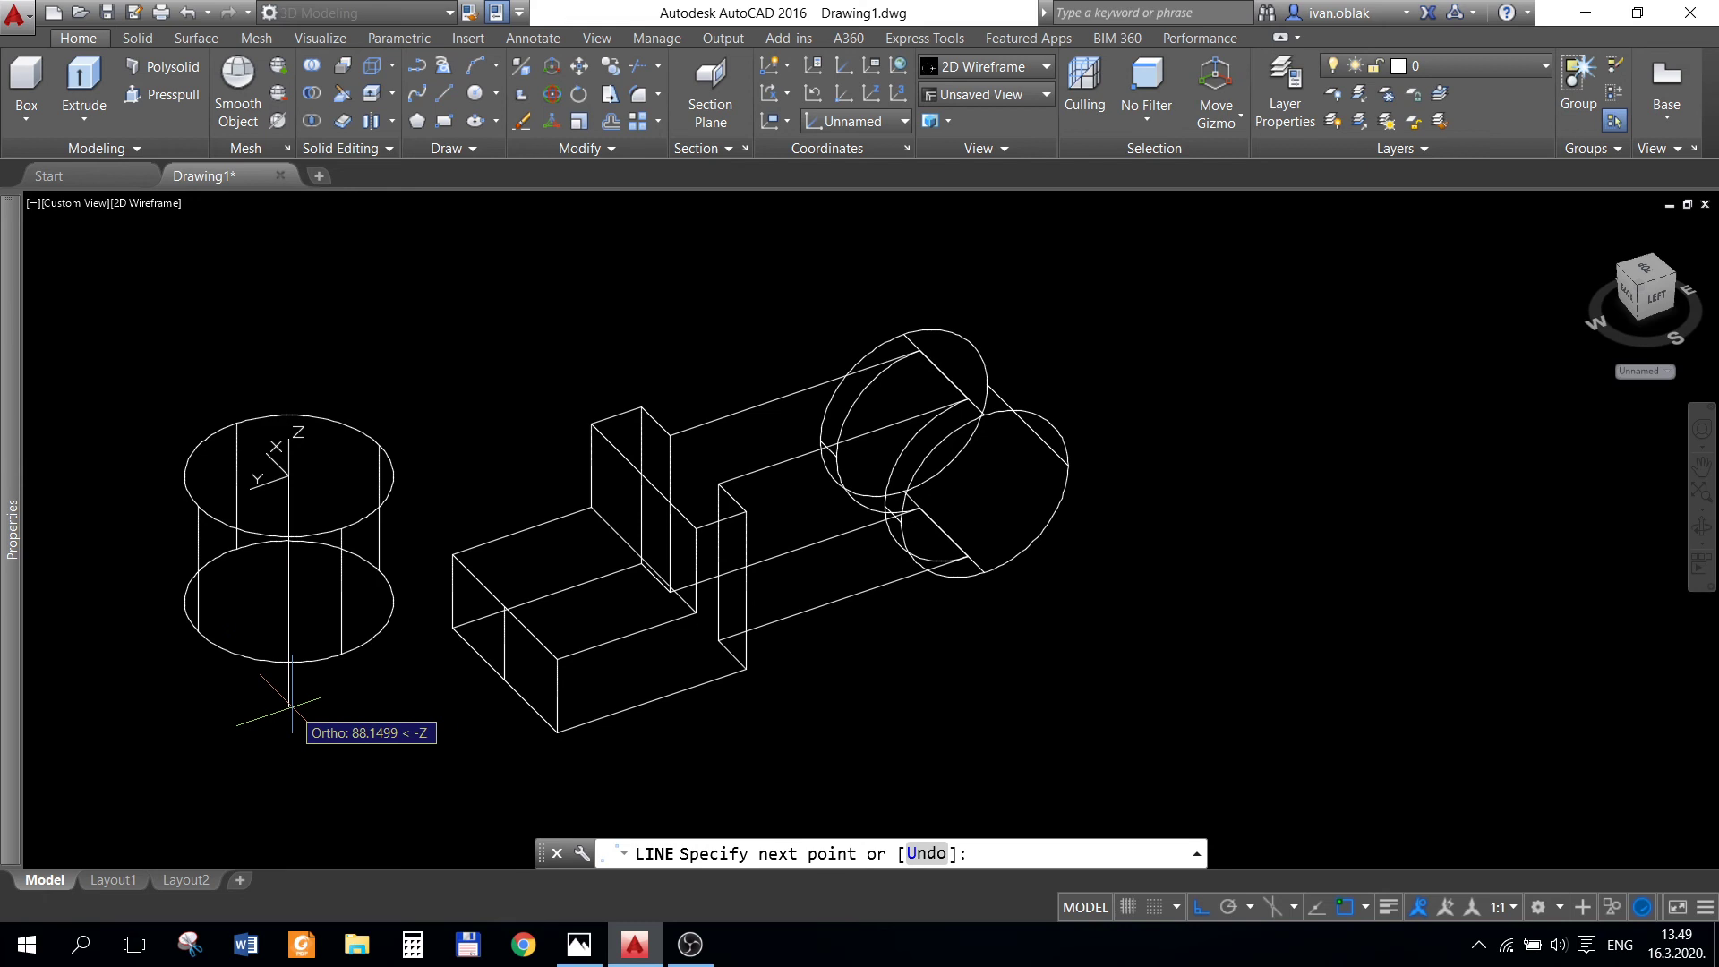
shift+right_click(355, 718)
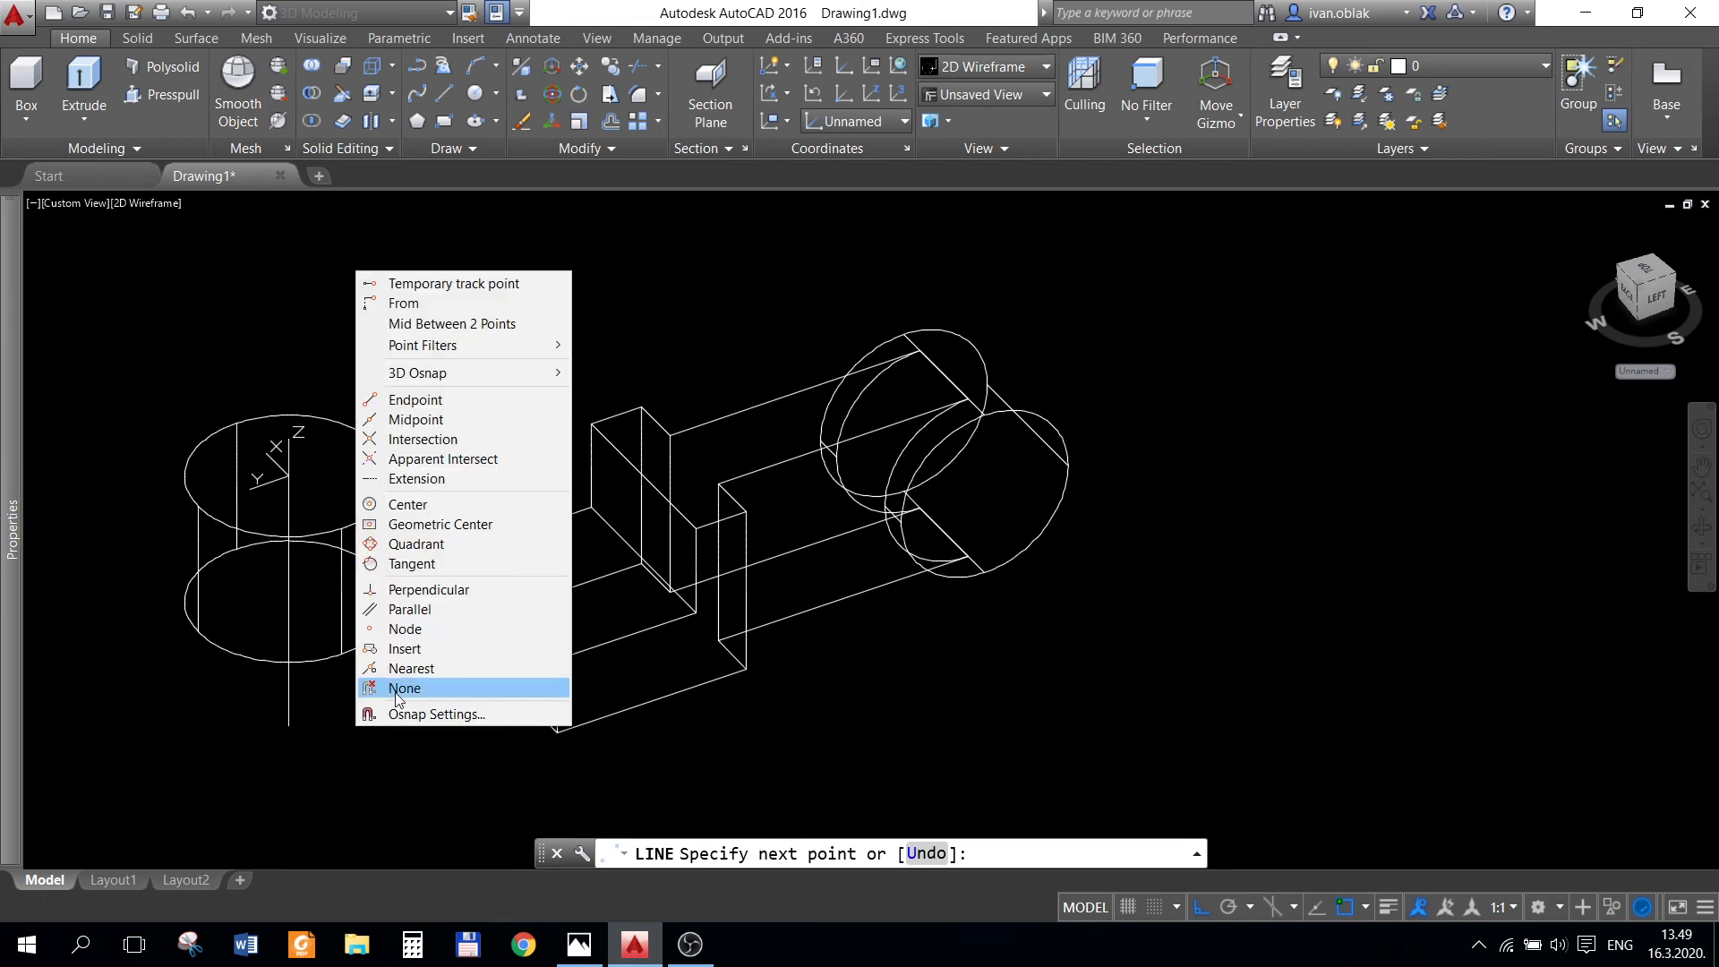
click(429, 545)
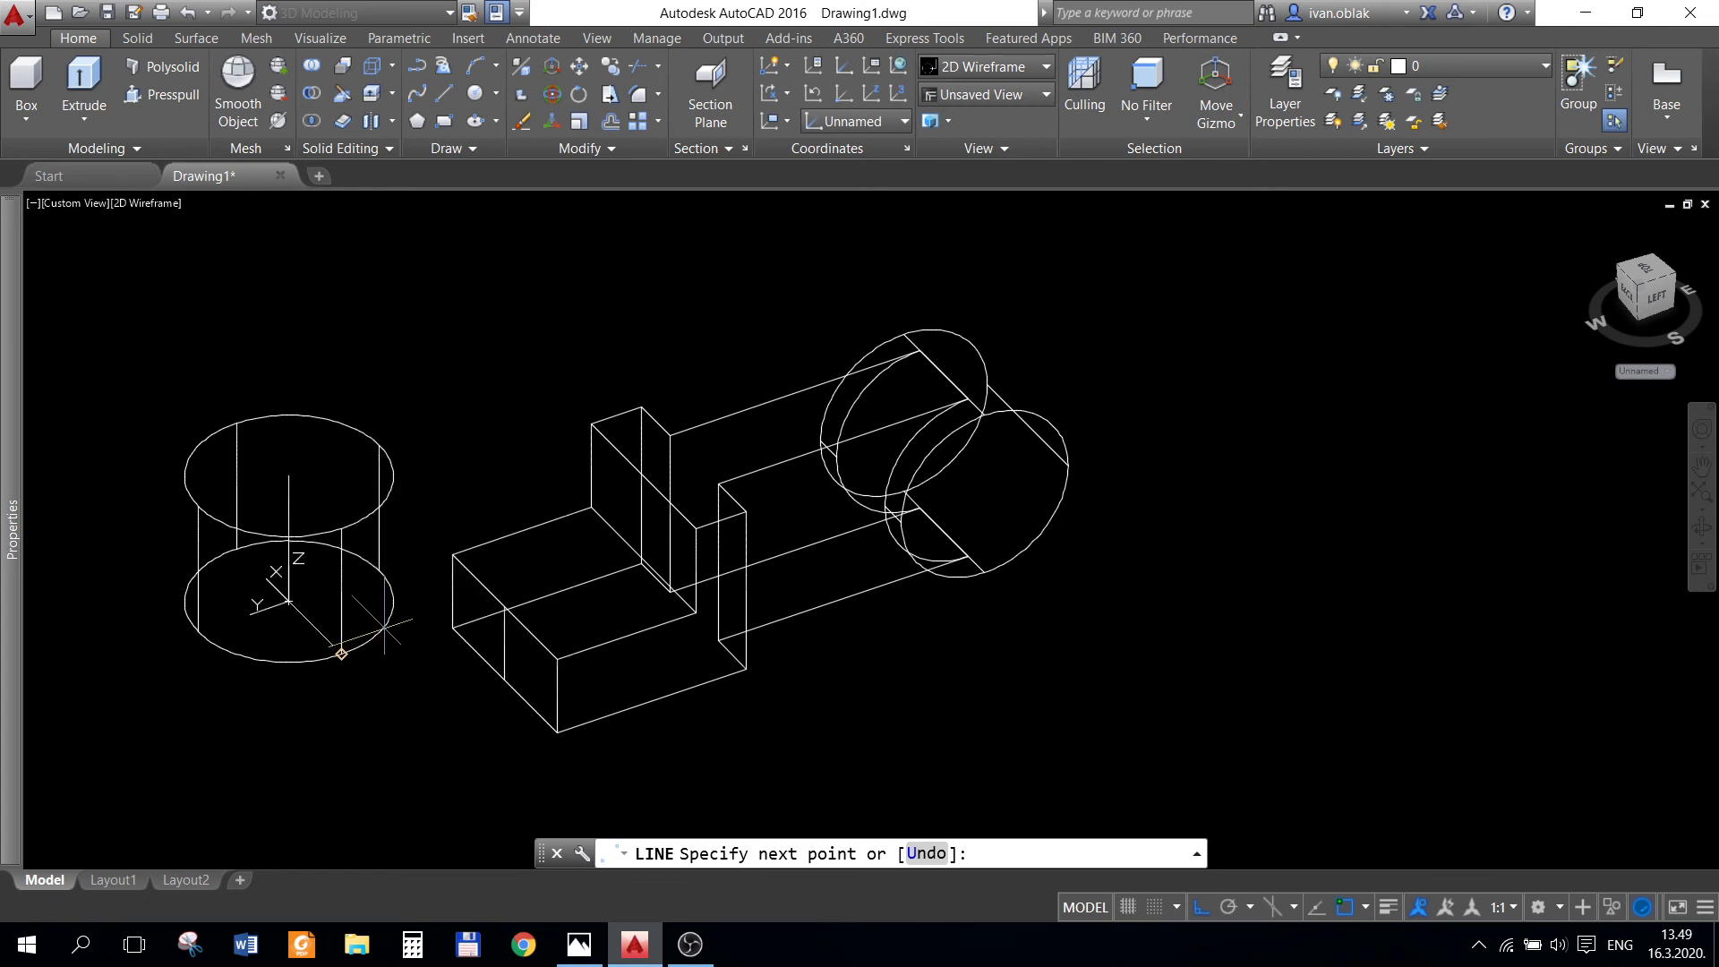
key(Escape)
click(385, 356)
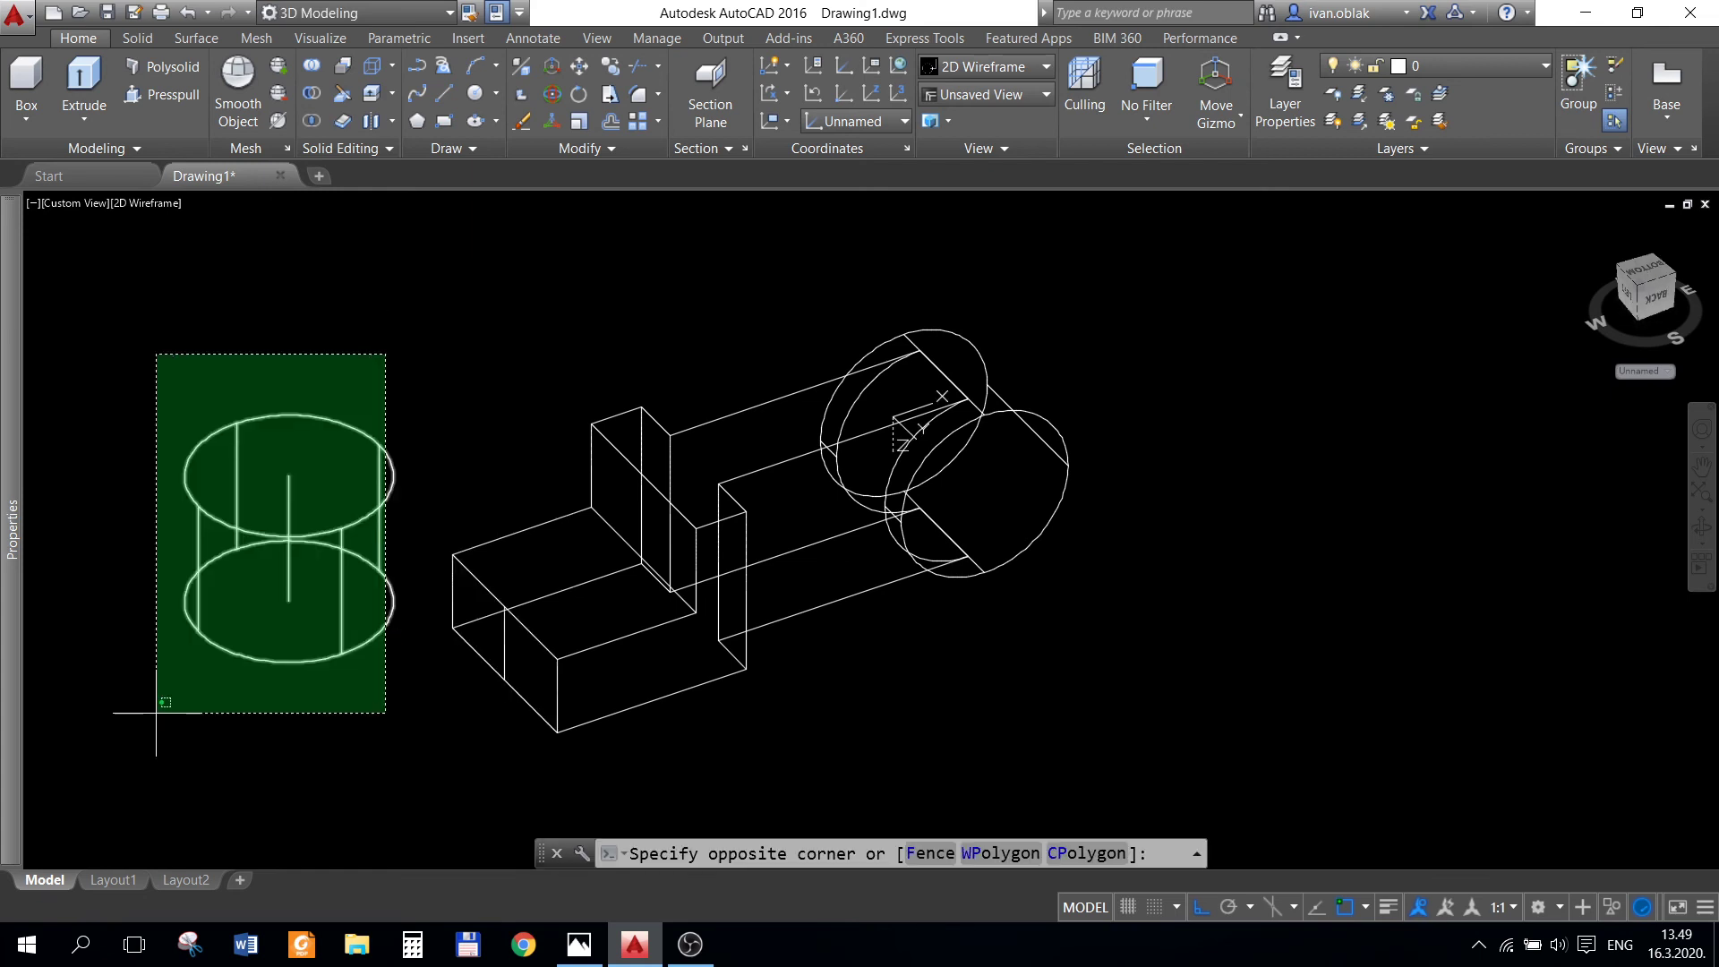
click(156, 713)
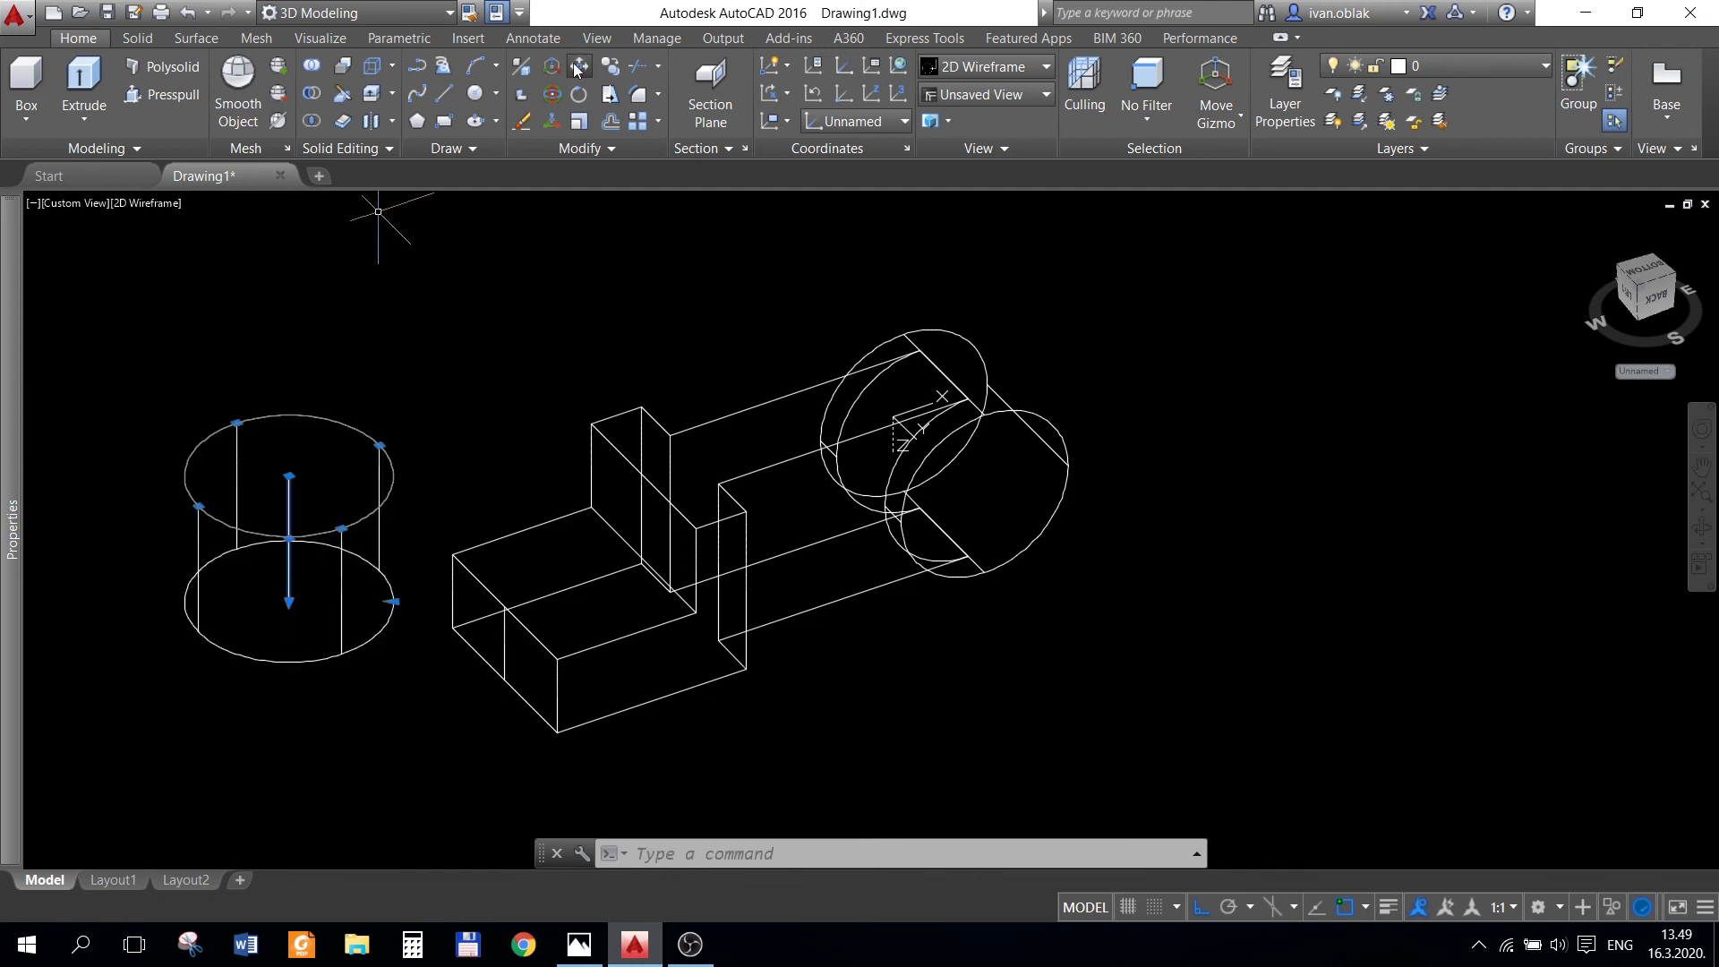
- Move the cylinder by its axis against the box's left end and delete the helper line
click(575, 70)
click(288, 538)
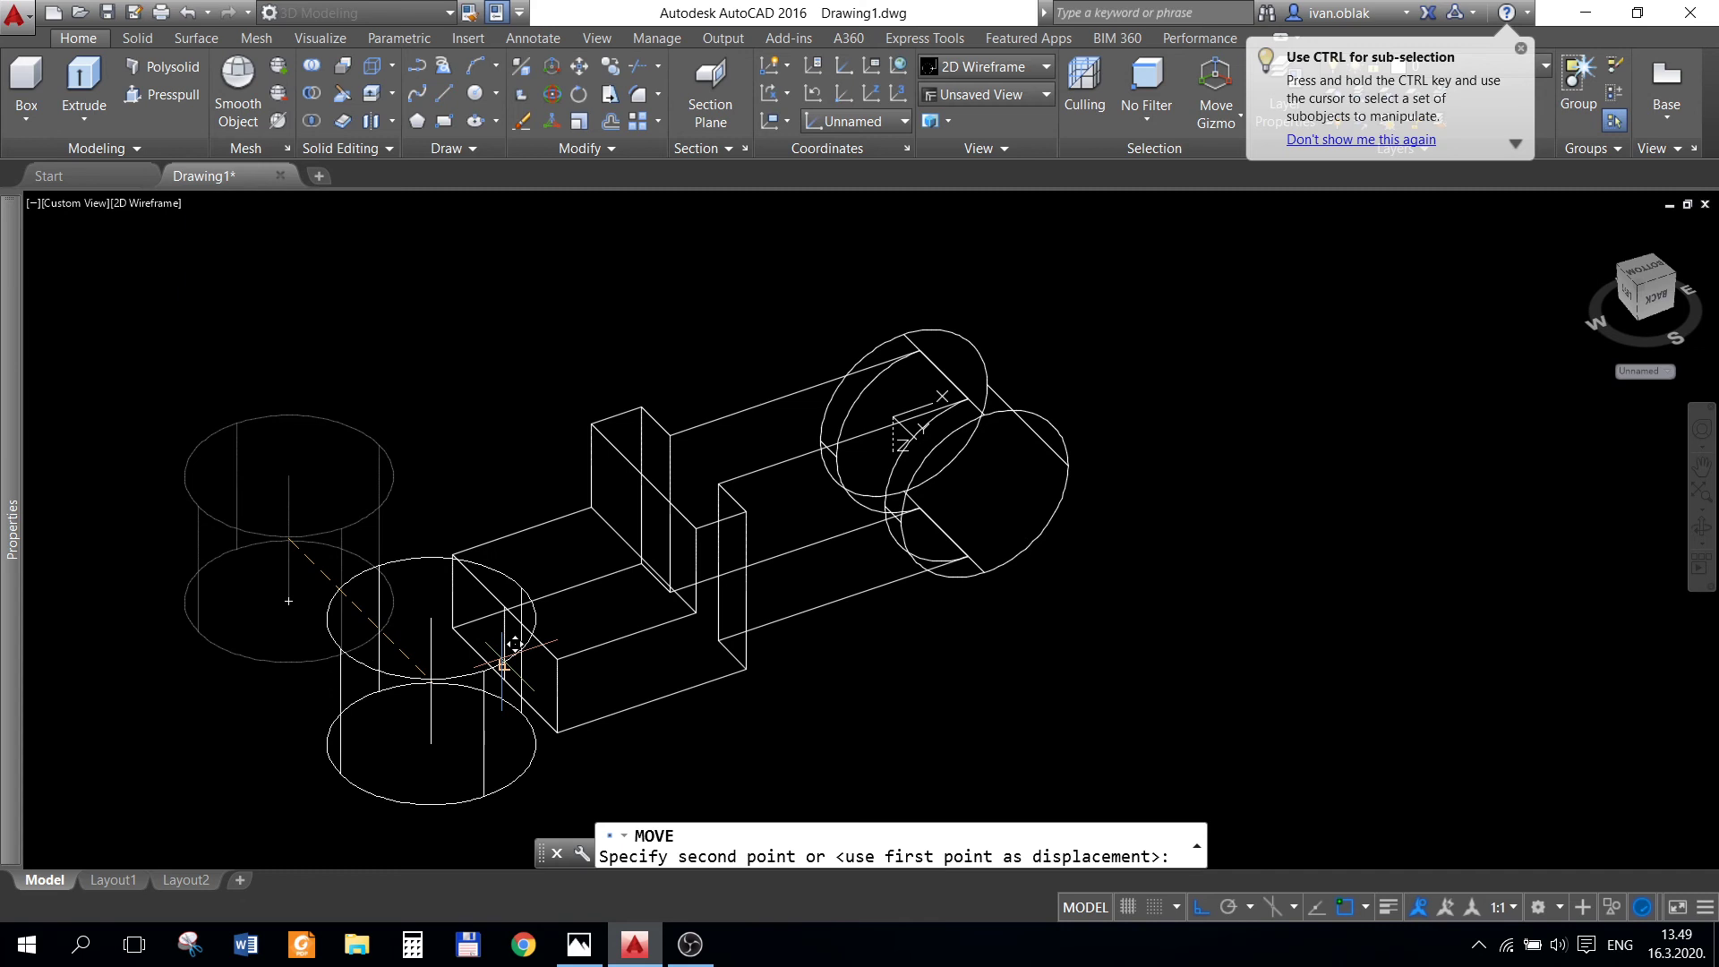
click(504, 645)
click(487, 571)
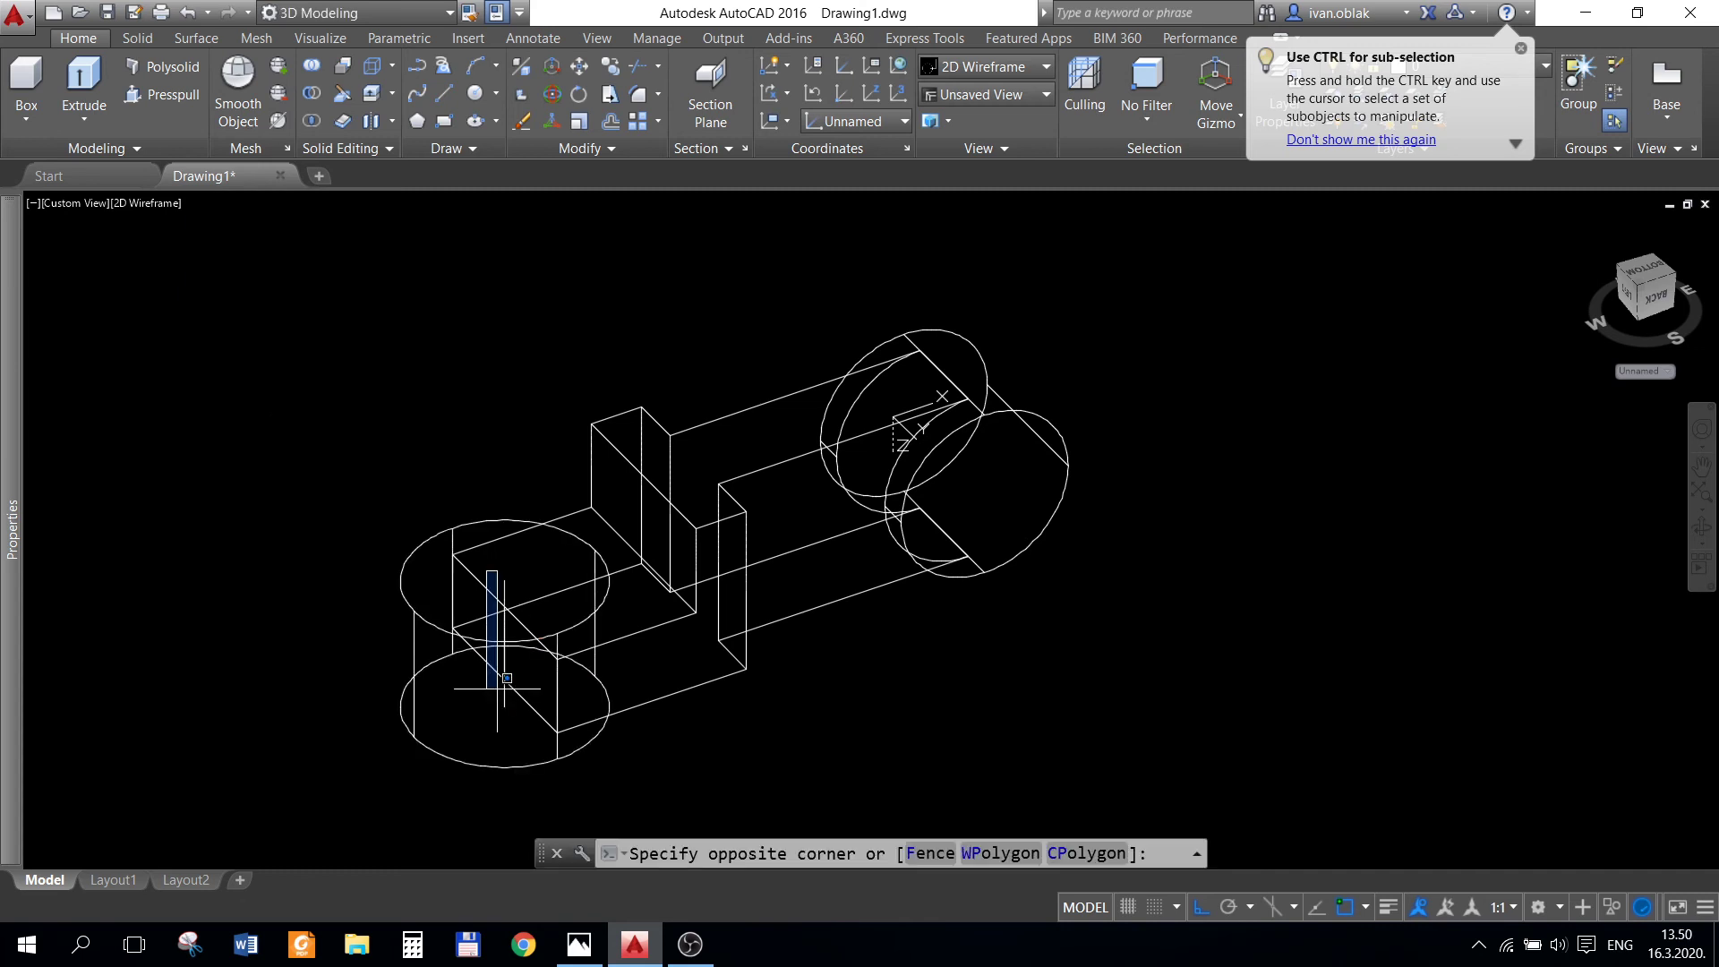
click(528, 757)
key(Delete)
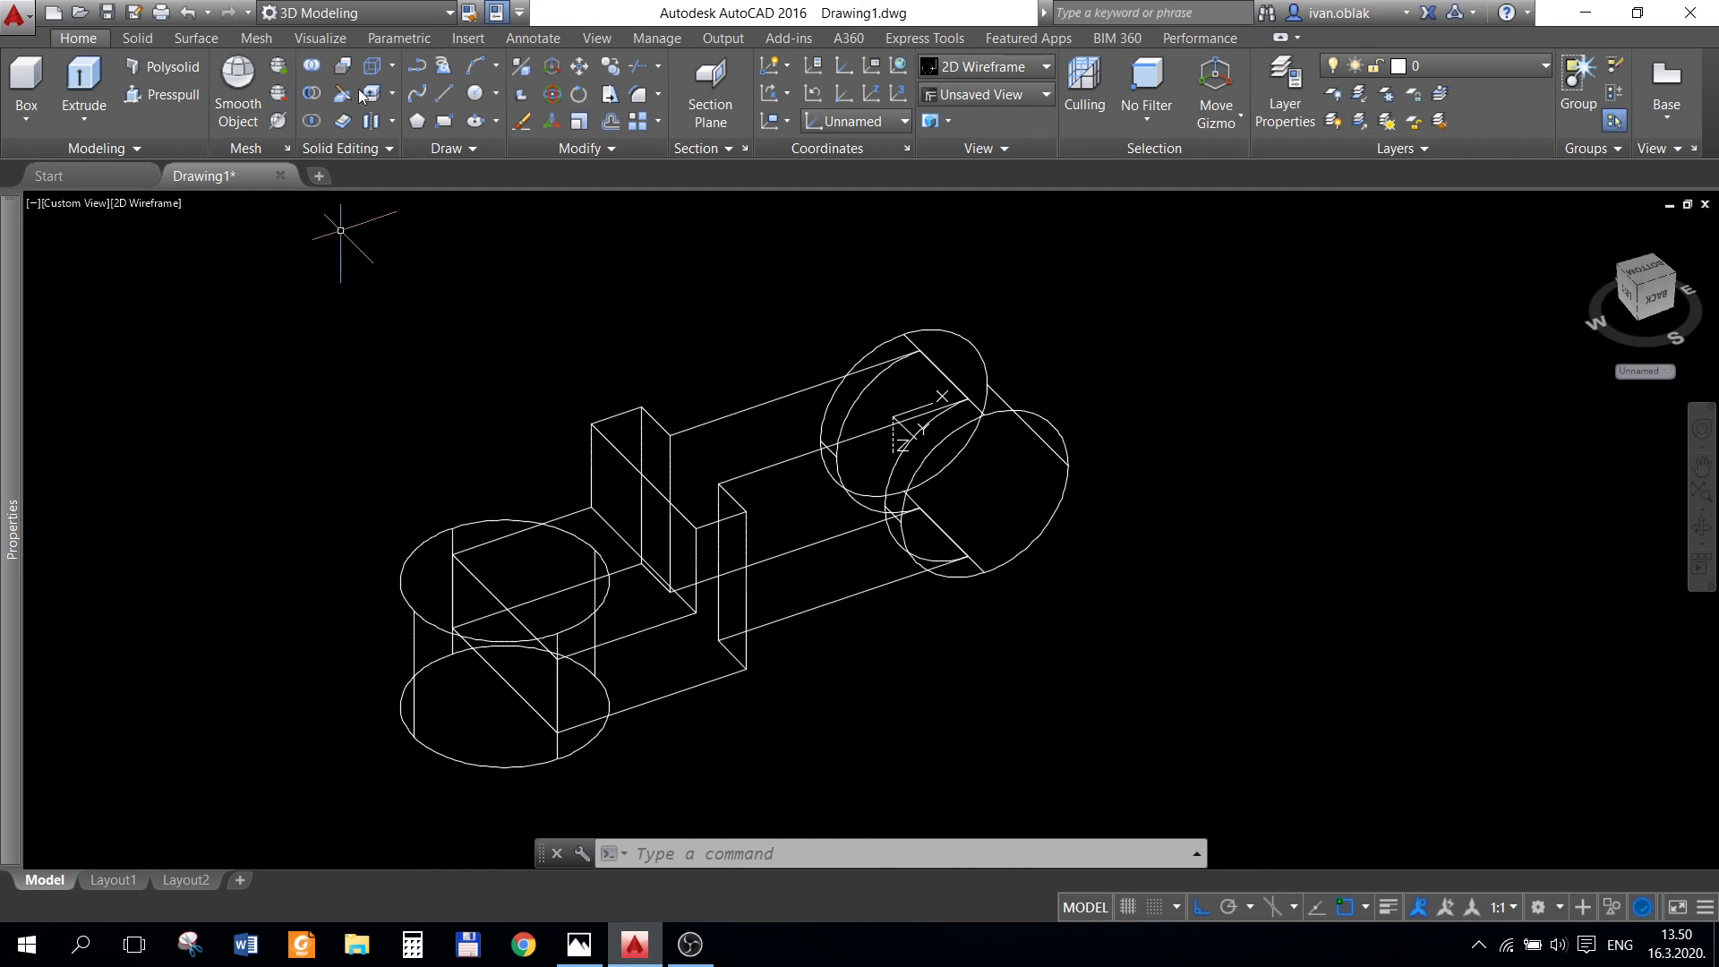
- Union all the solids into one and display them Shaded with edges
click(312, 65)
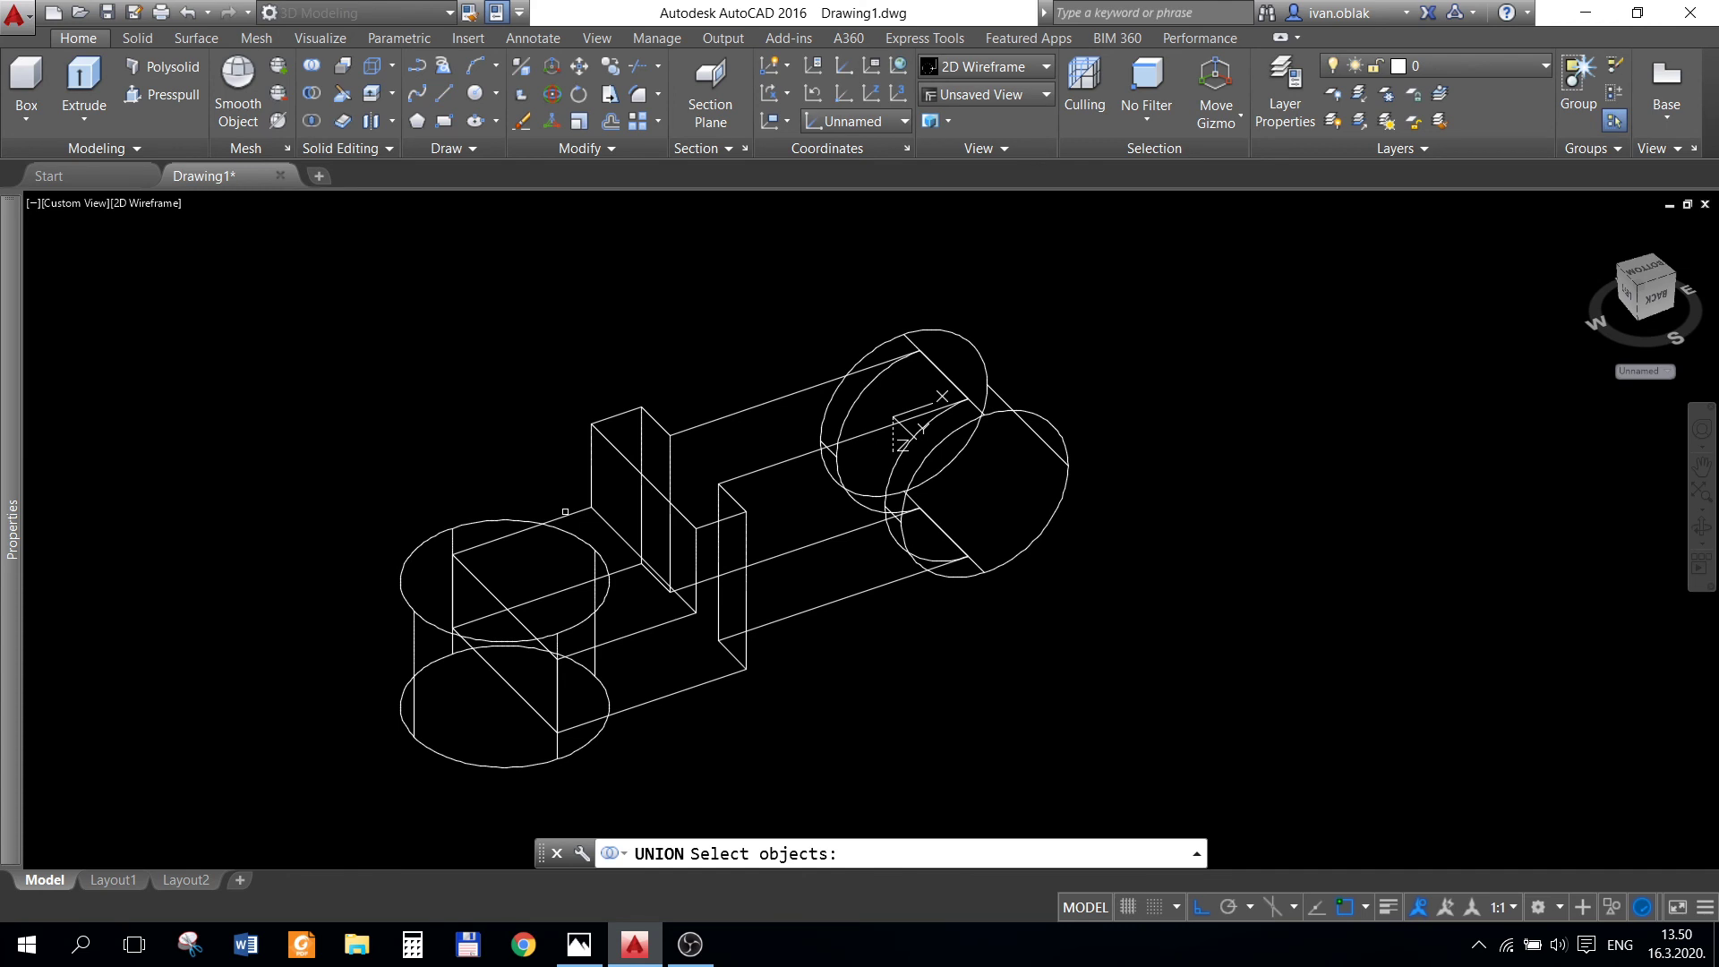
click(452, 529)
key(Return)
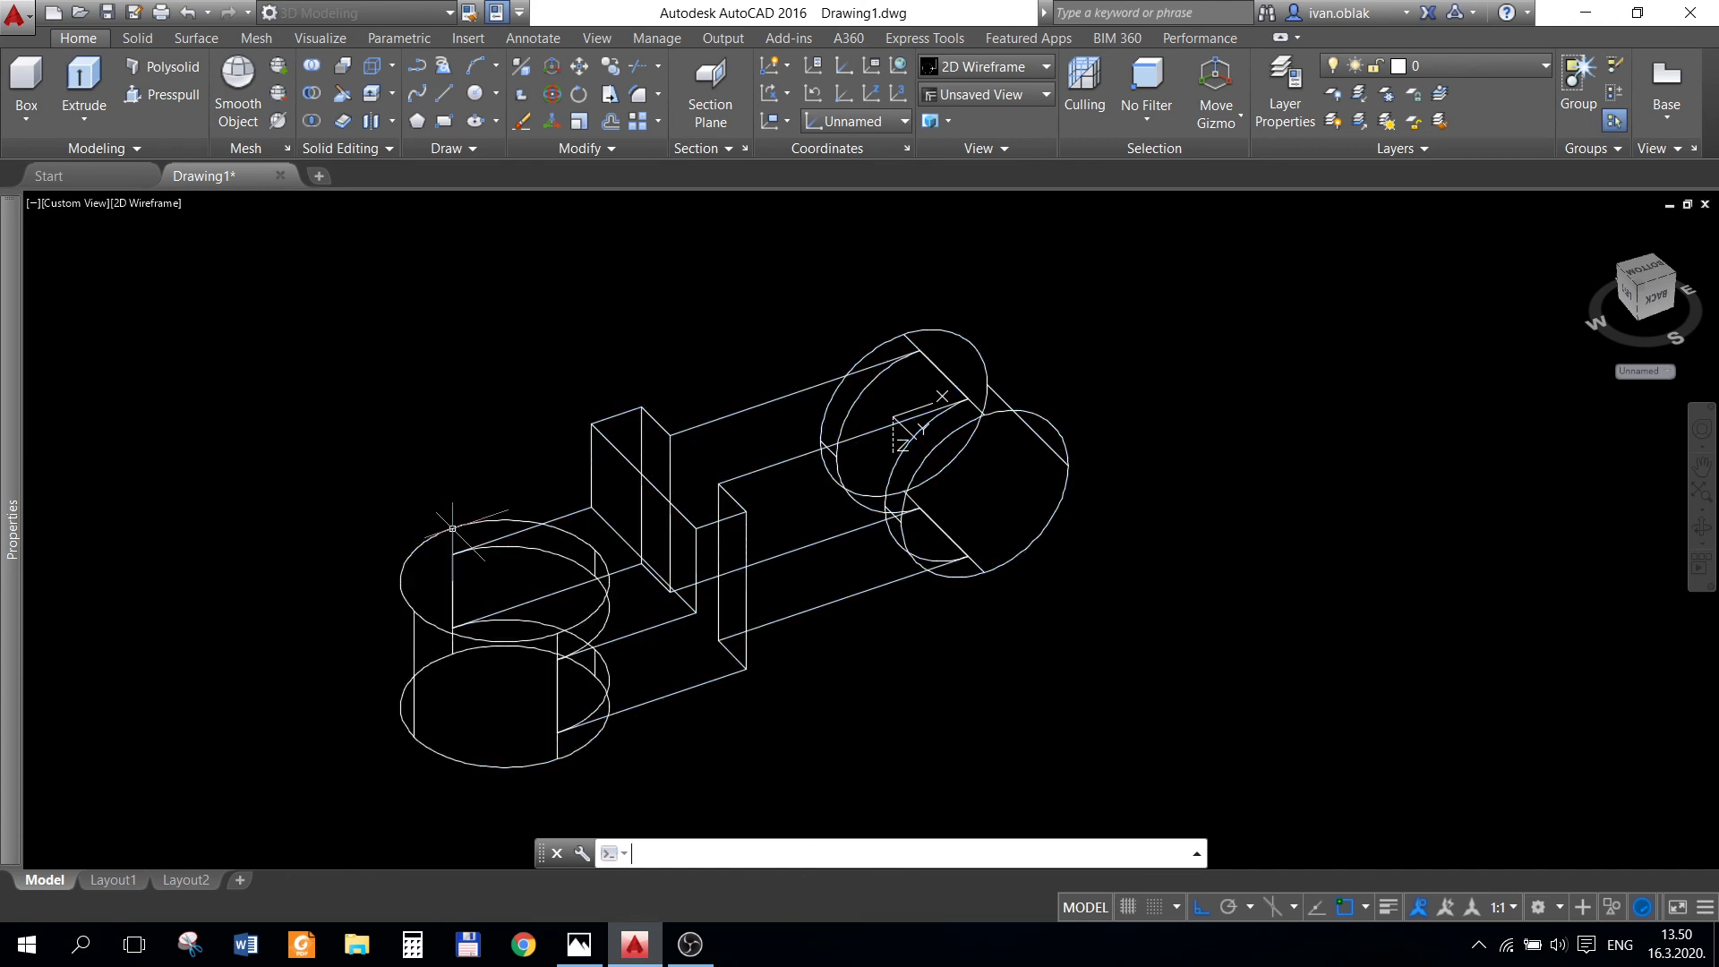
click(146, 204)
click(231, 359)
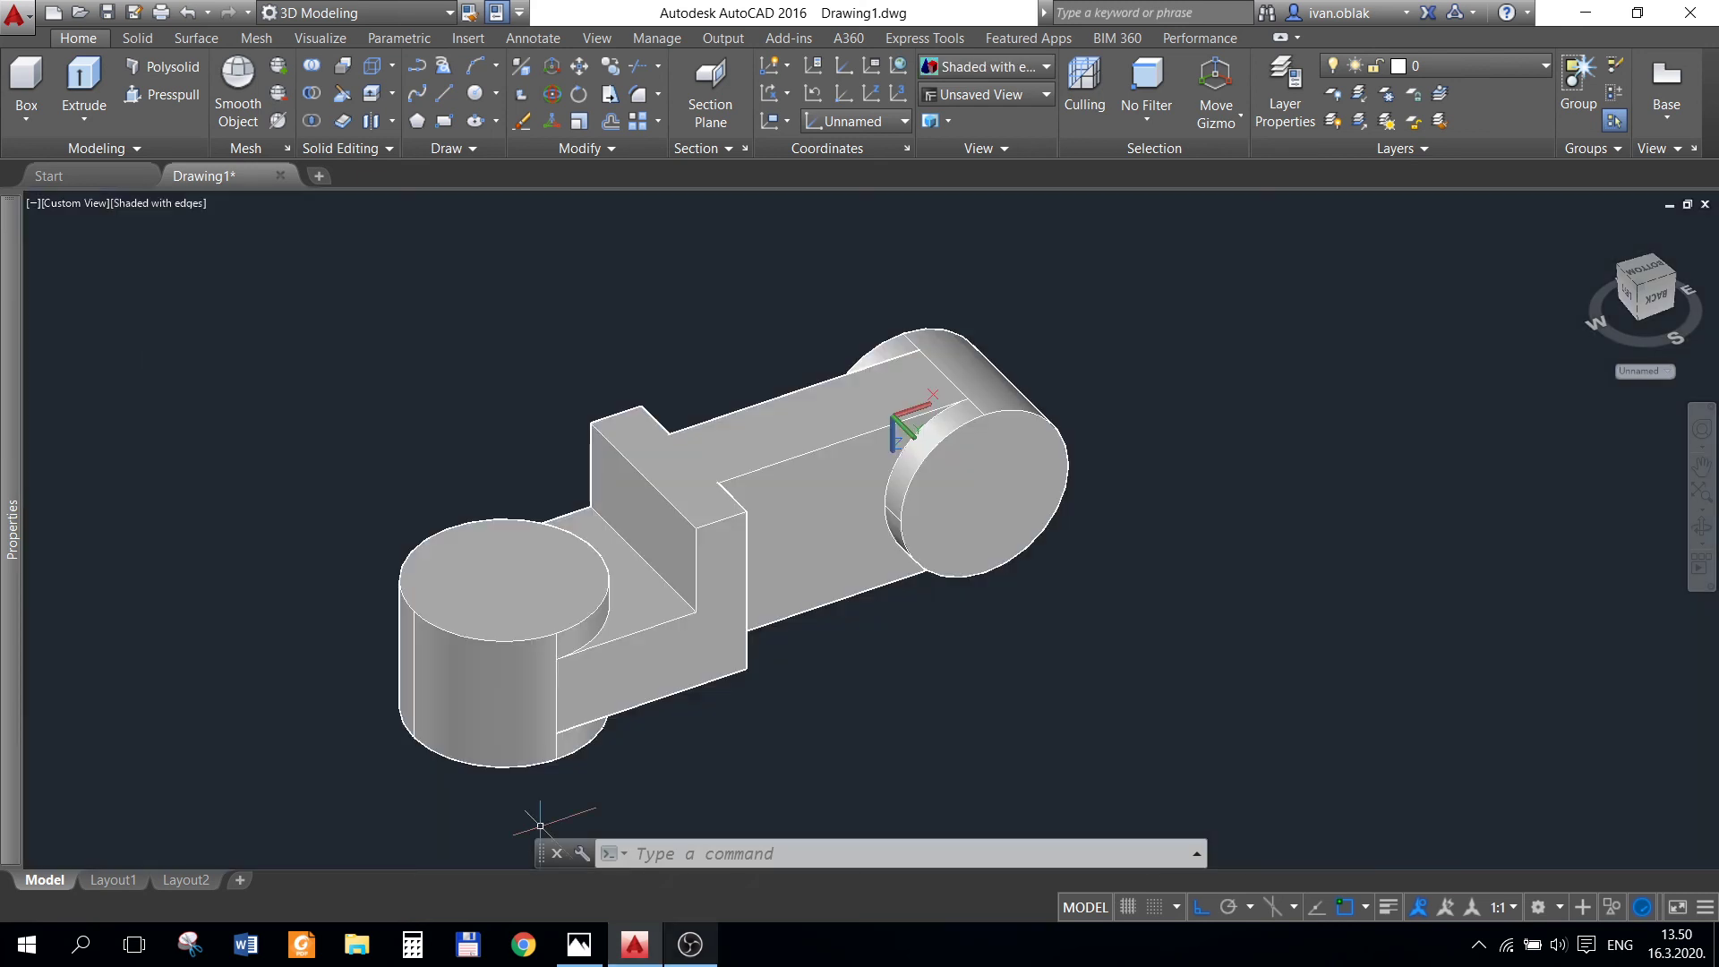
mouse_move(634, 944)
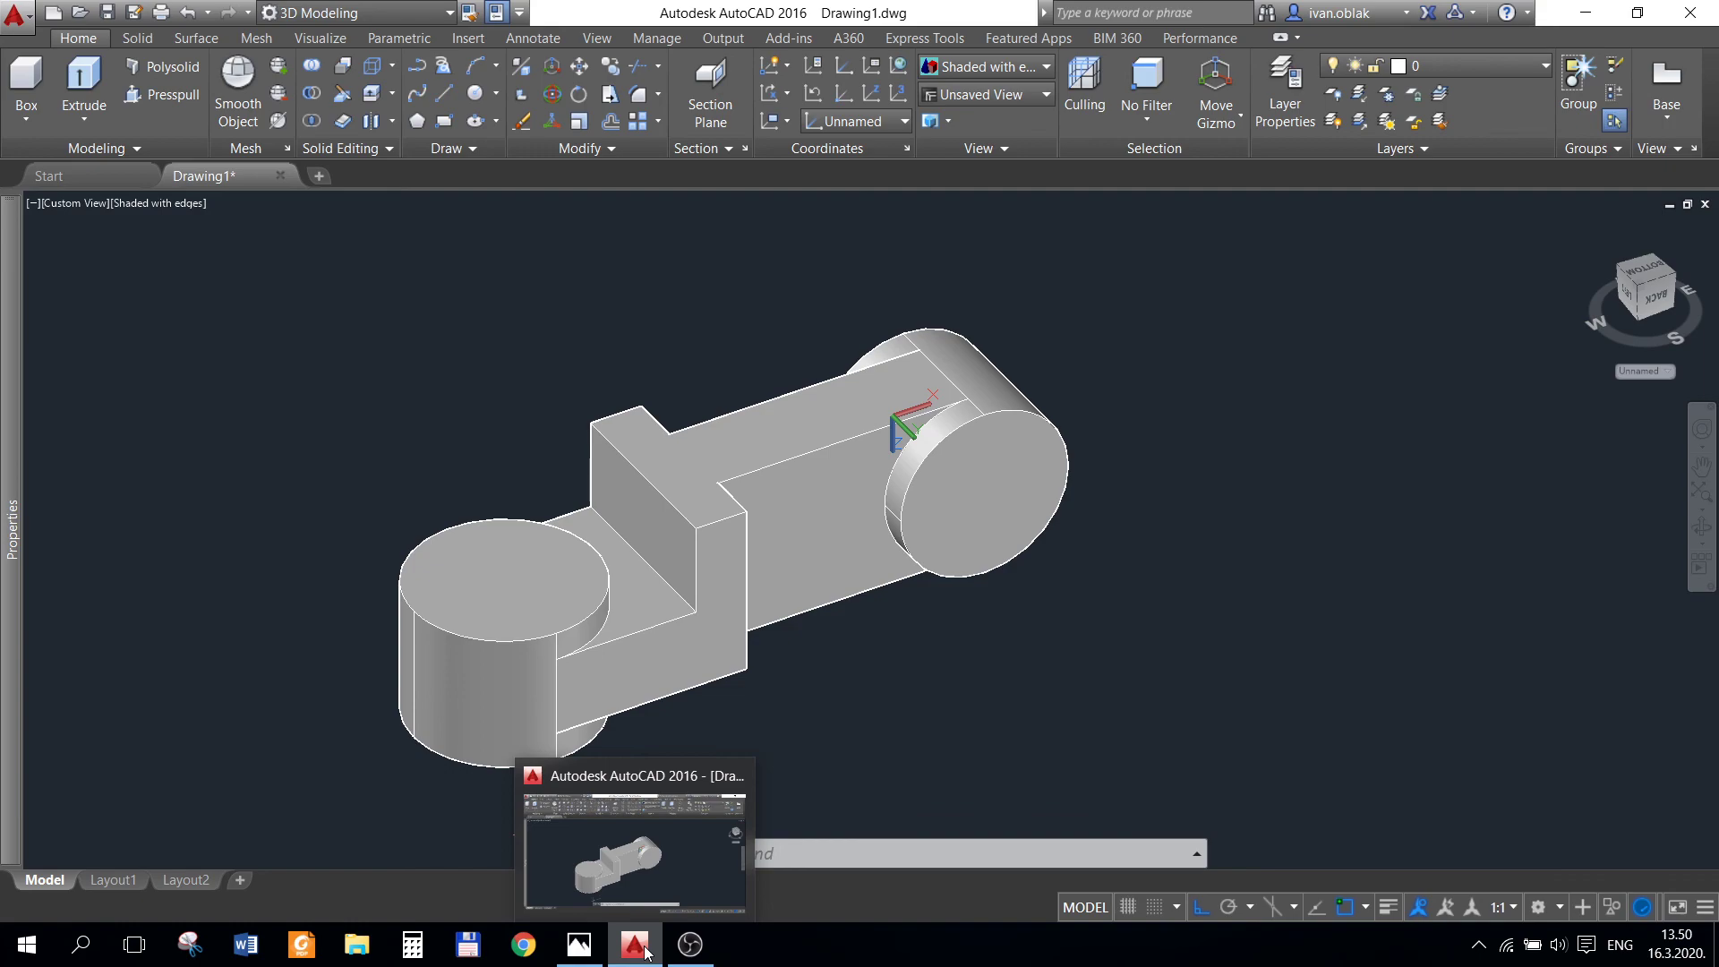
- Minimize and restore AutoCAD, then show and hide the reference photo
click(645, 949)
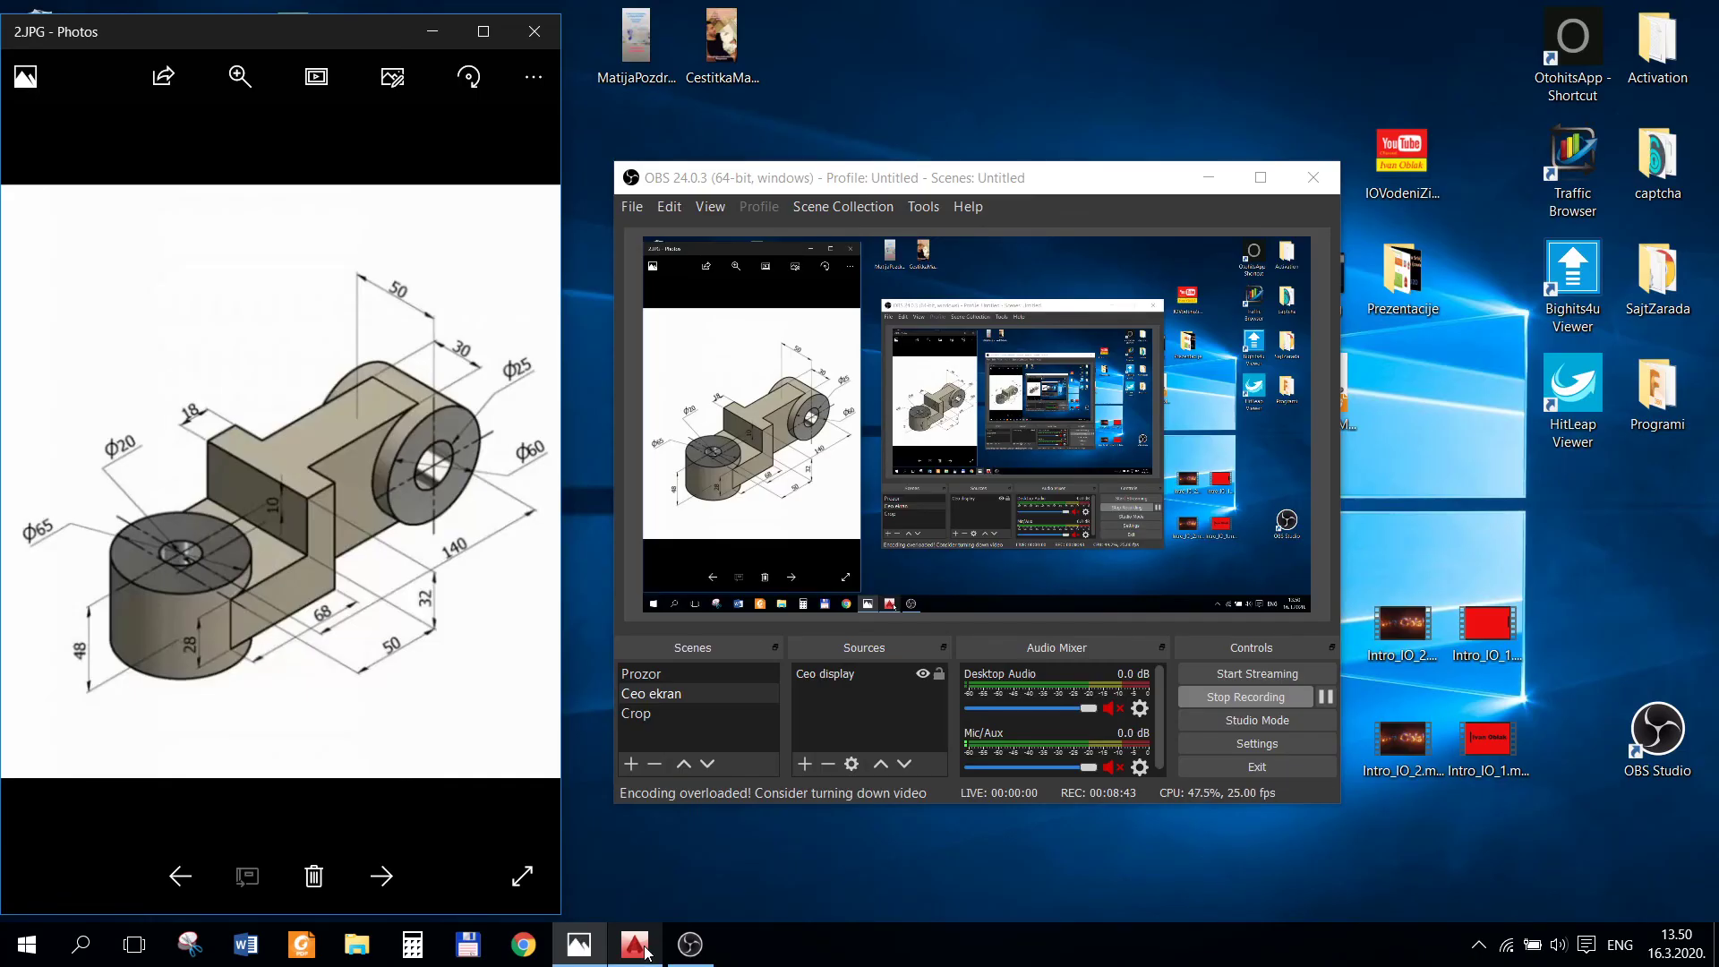
click(647, 953)
click(582, 956)
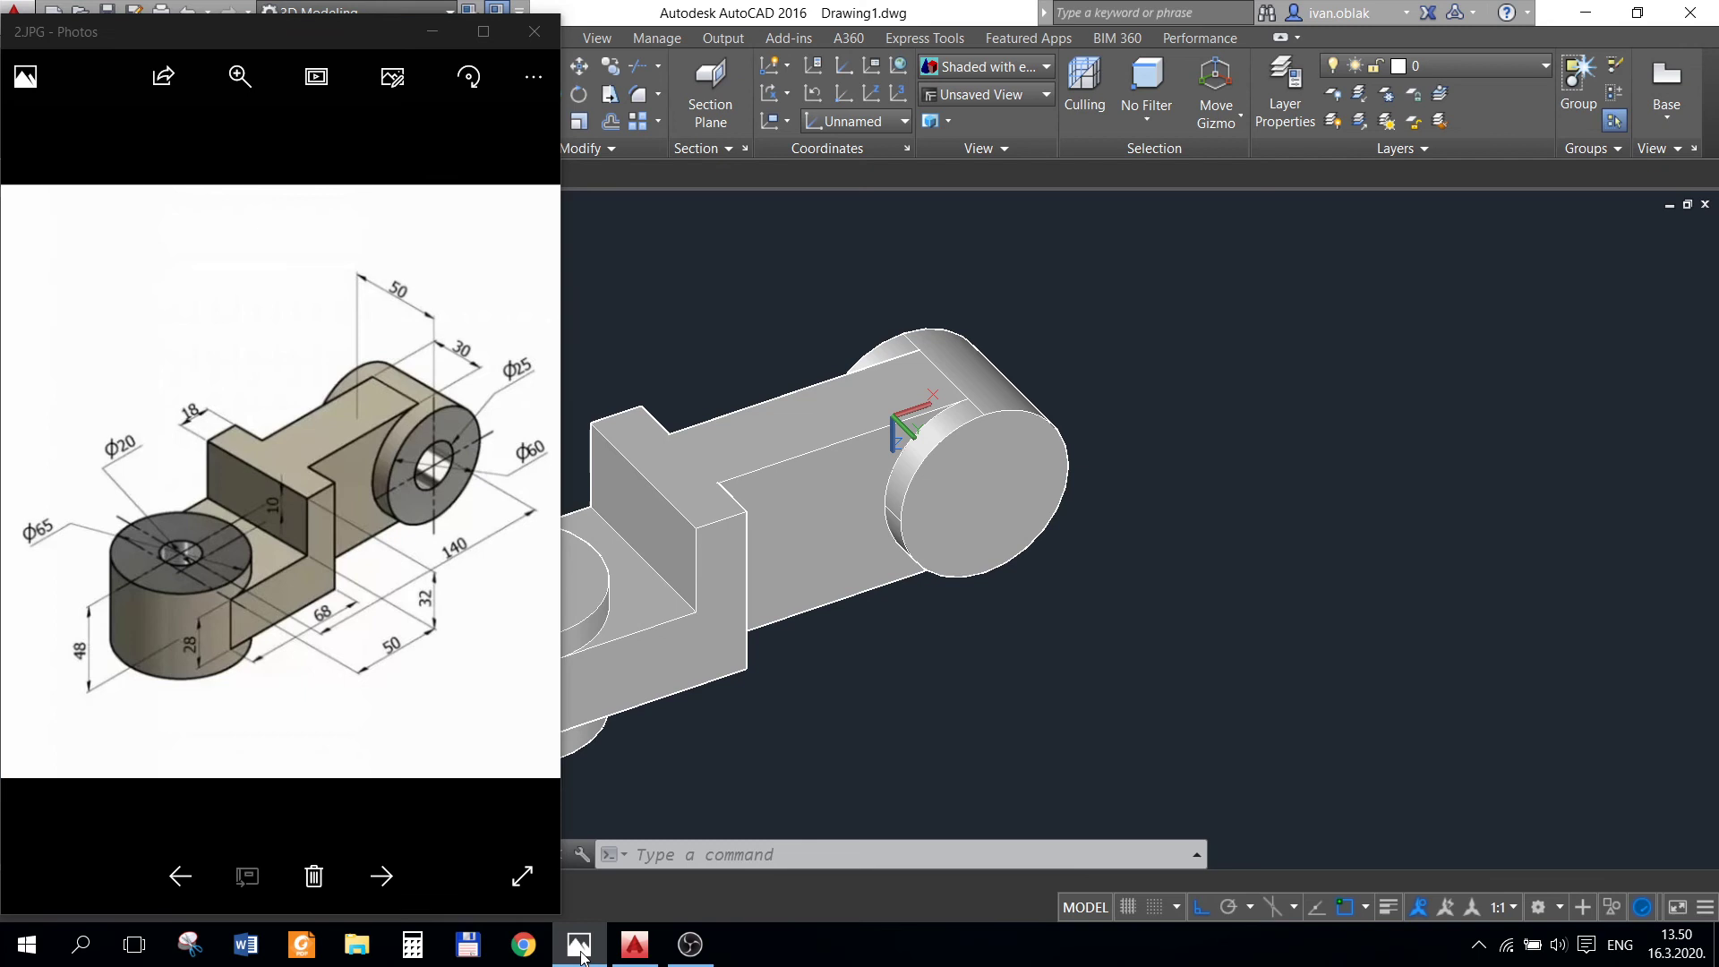
click(582, 956)
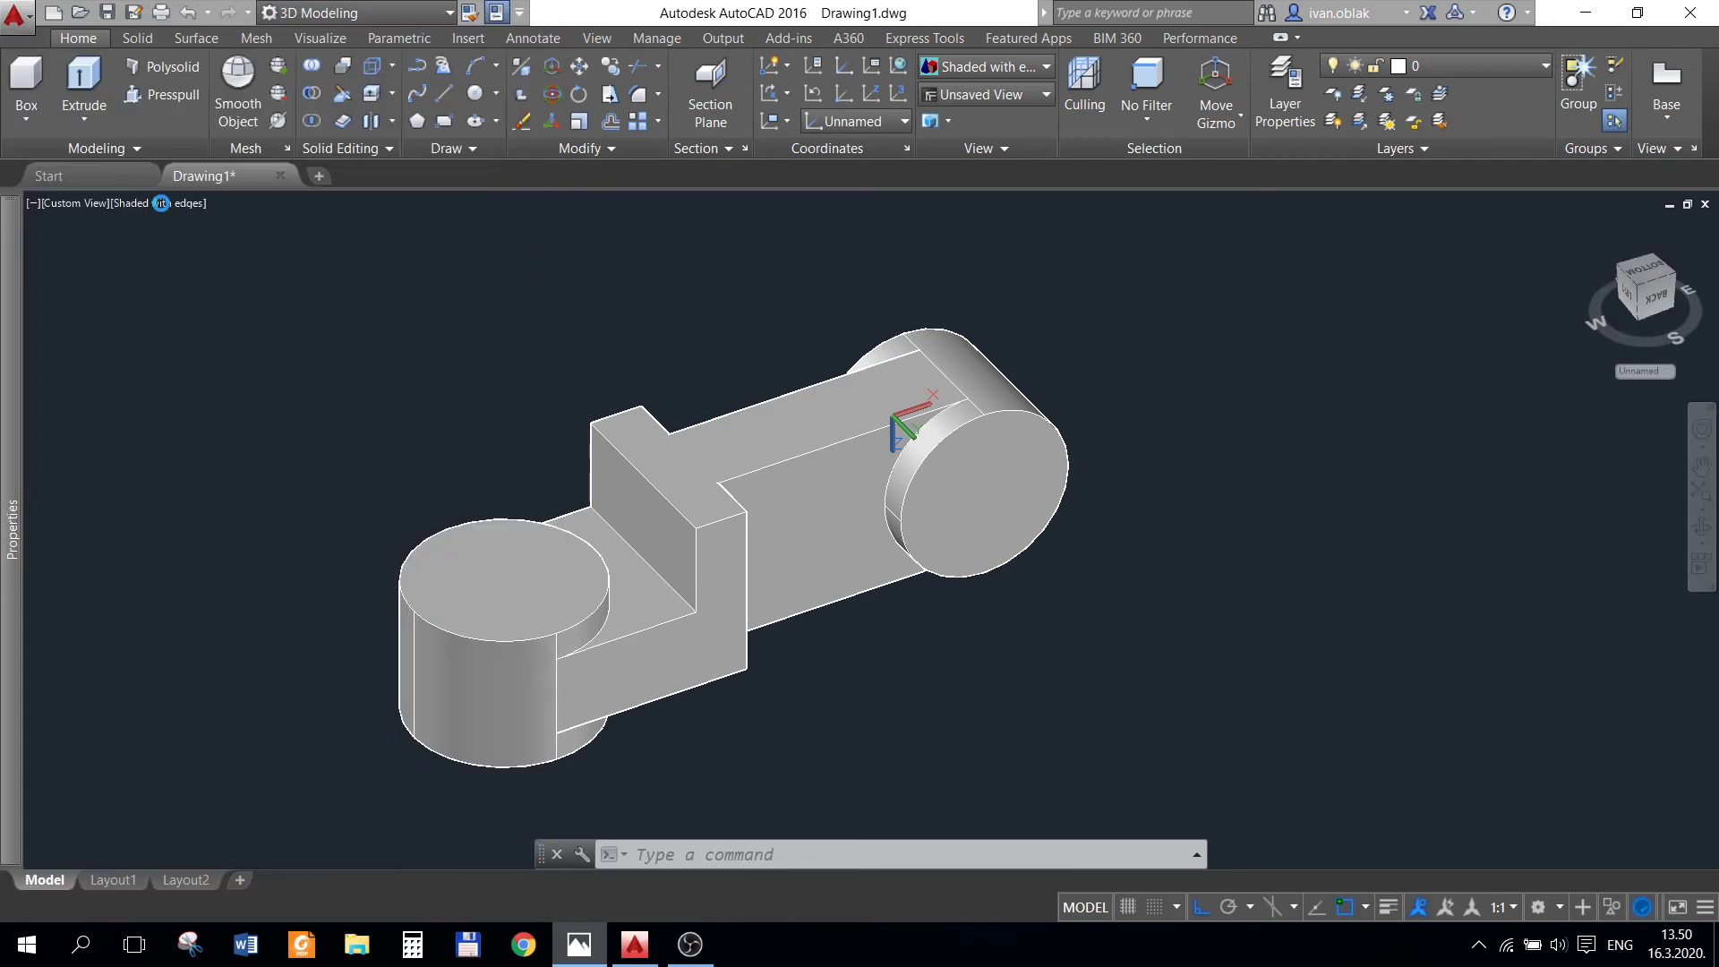
- Return to 2D Wireframe and align the UCS to the right cylinder's outer end face
click(161, 204)
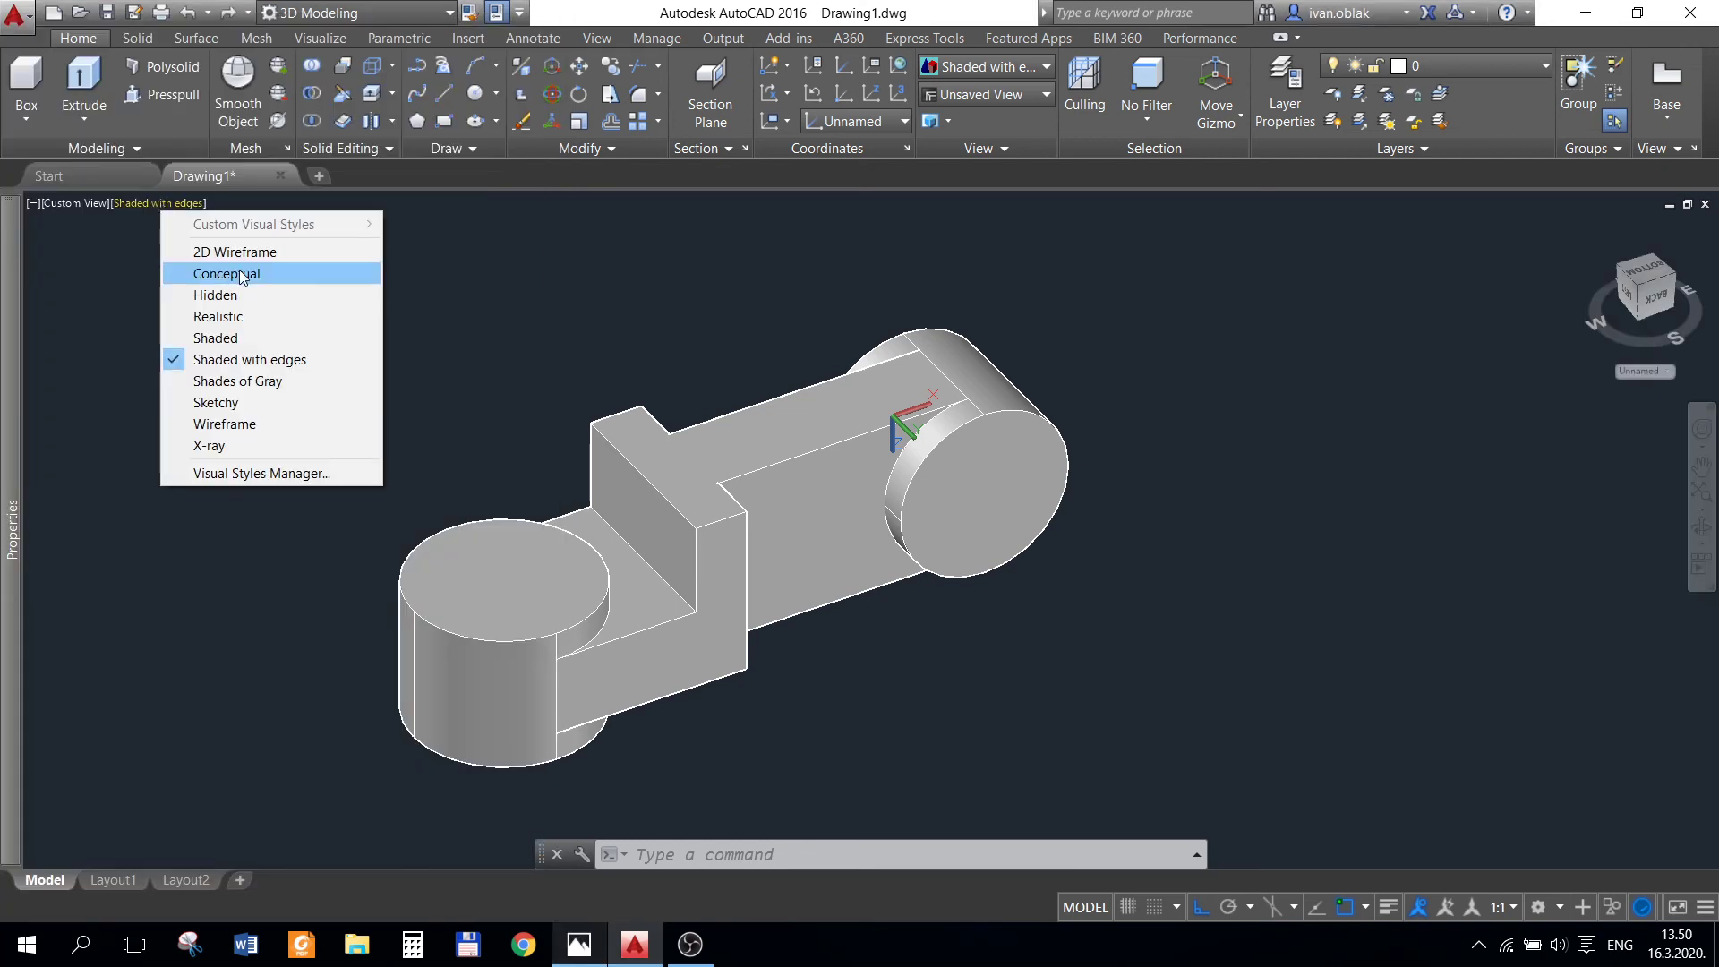
click(268, 250)
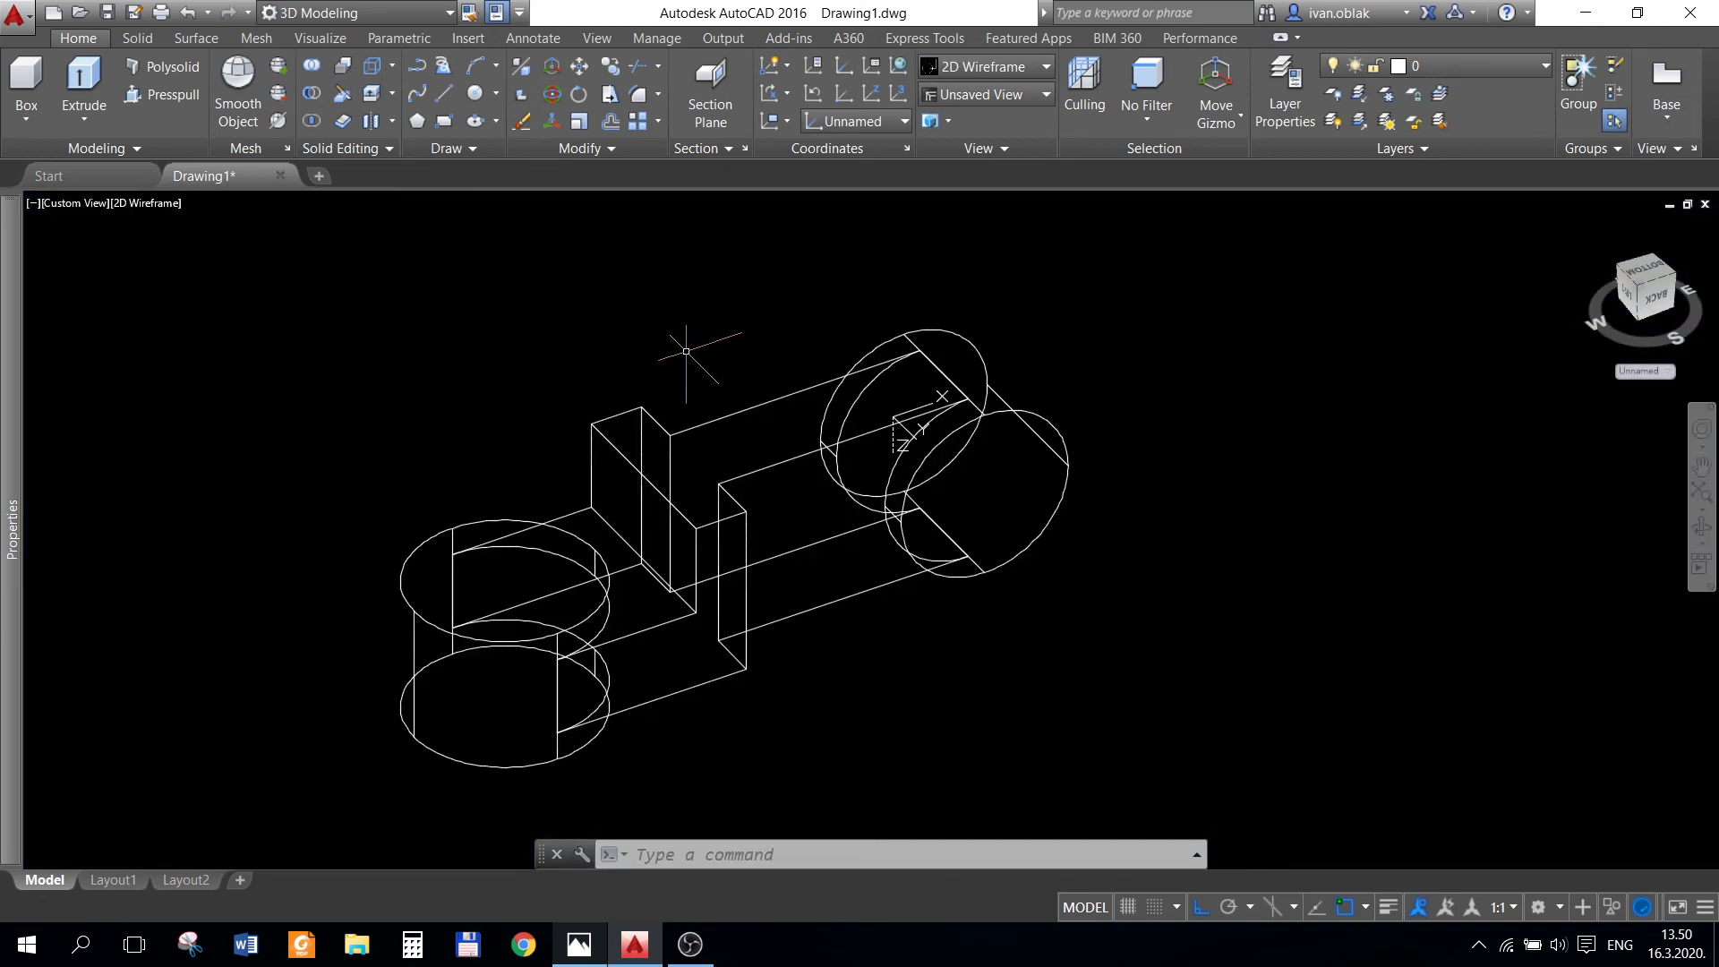
text(ucs)
key(Return)
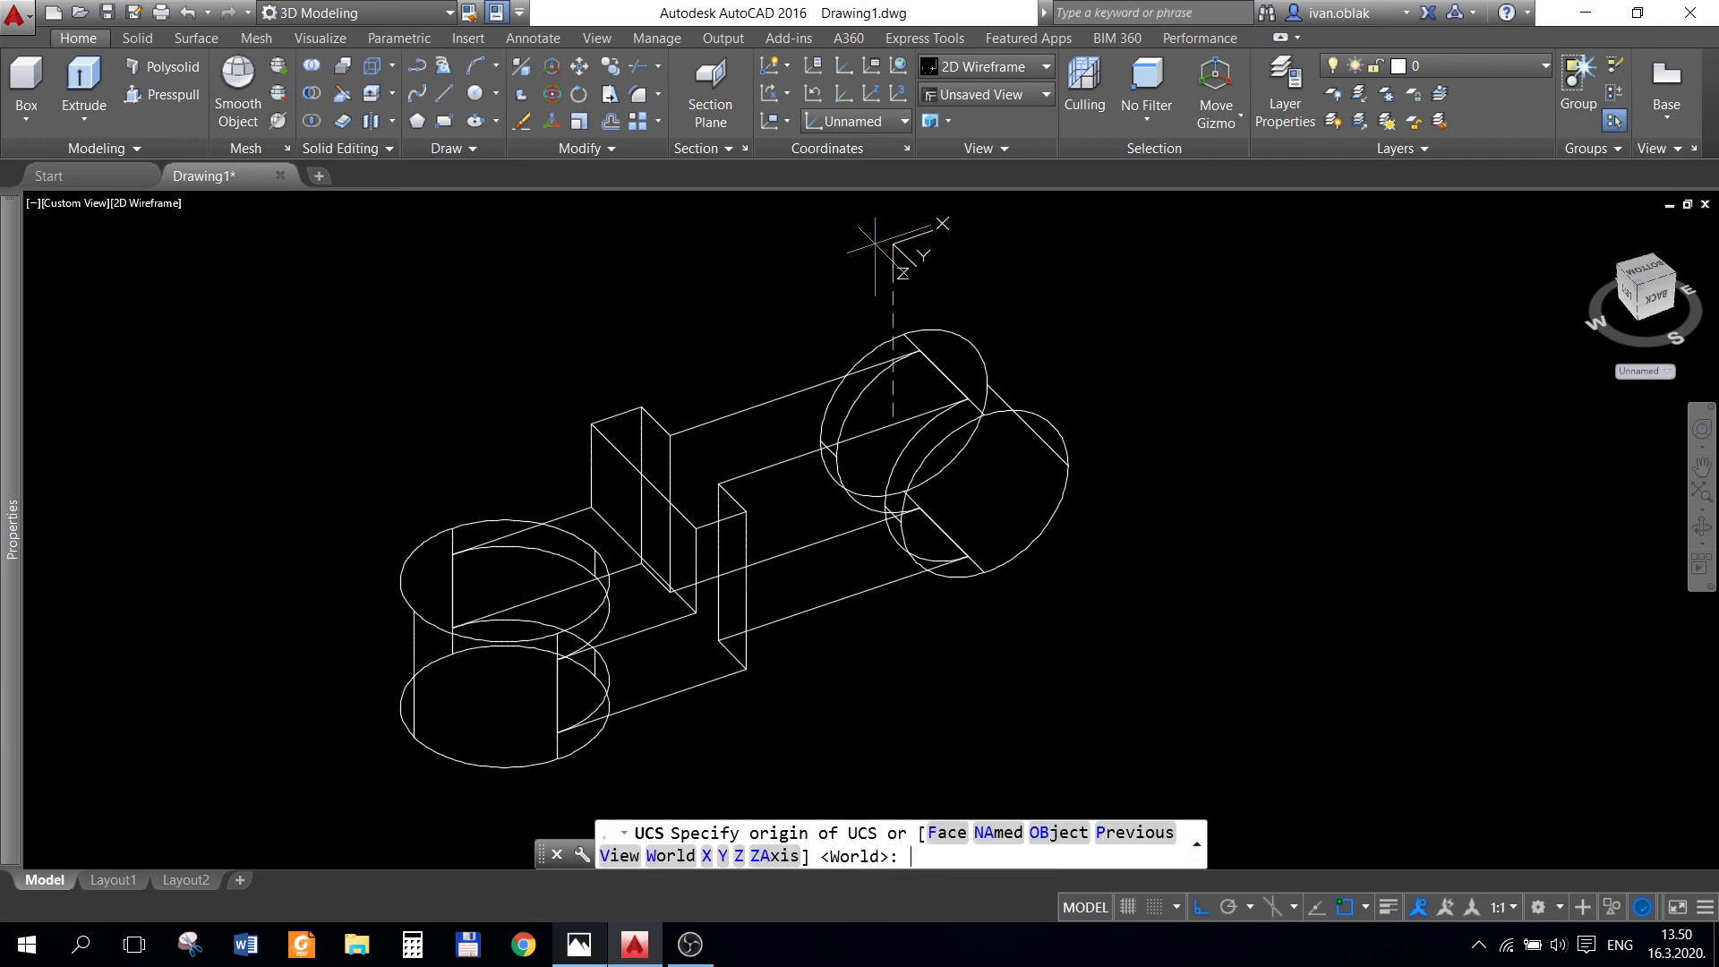
text(f)
key(Return)
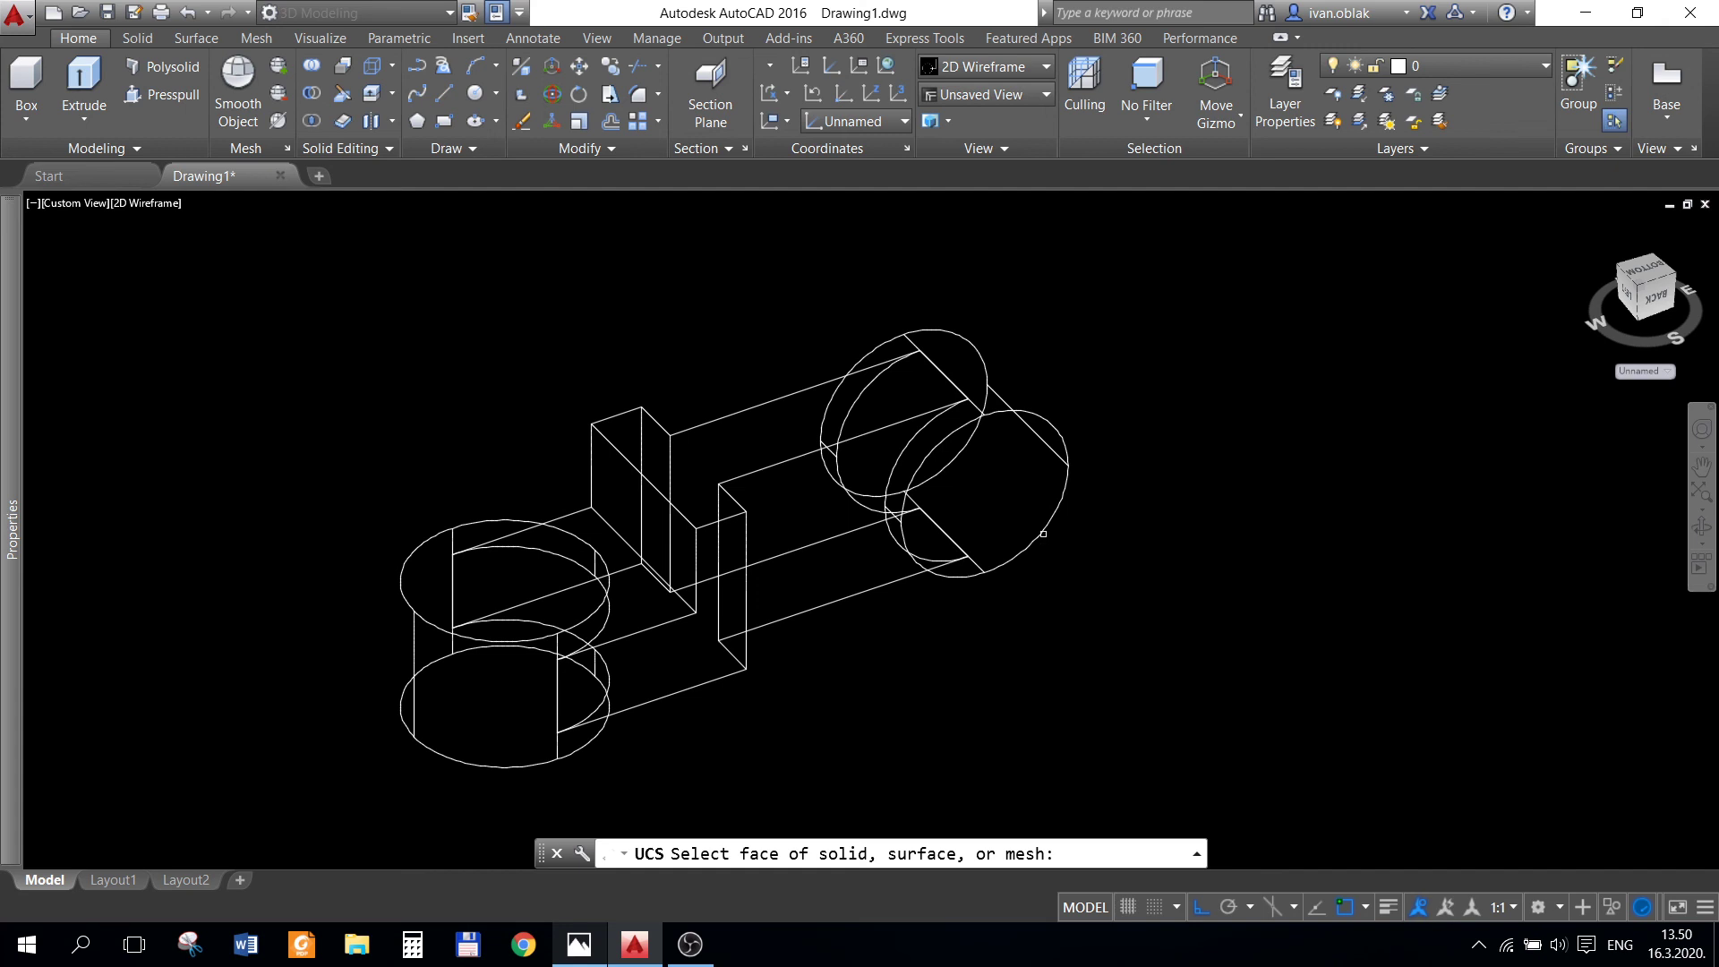
click(1045, 529)
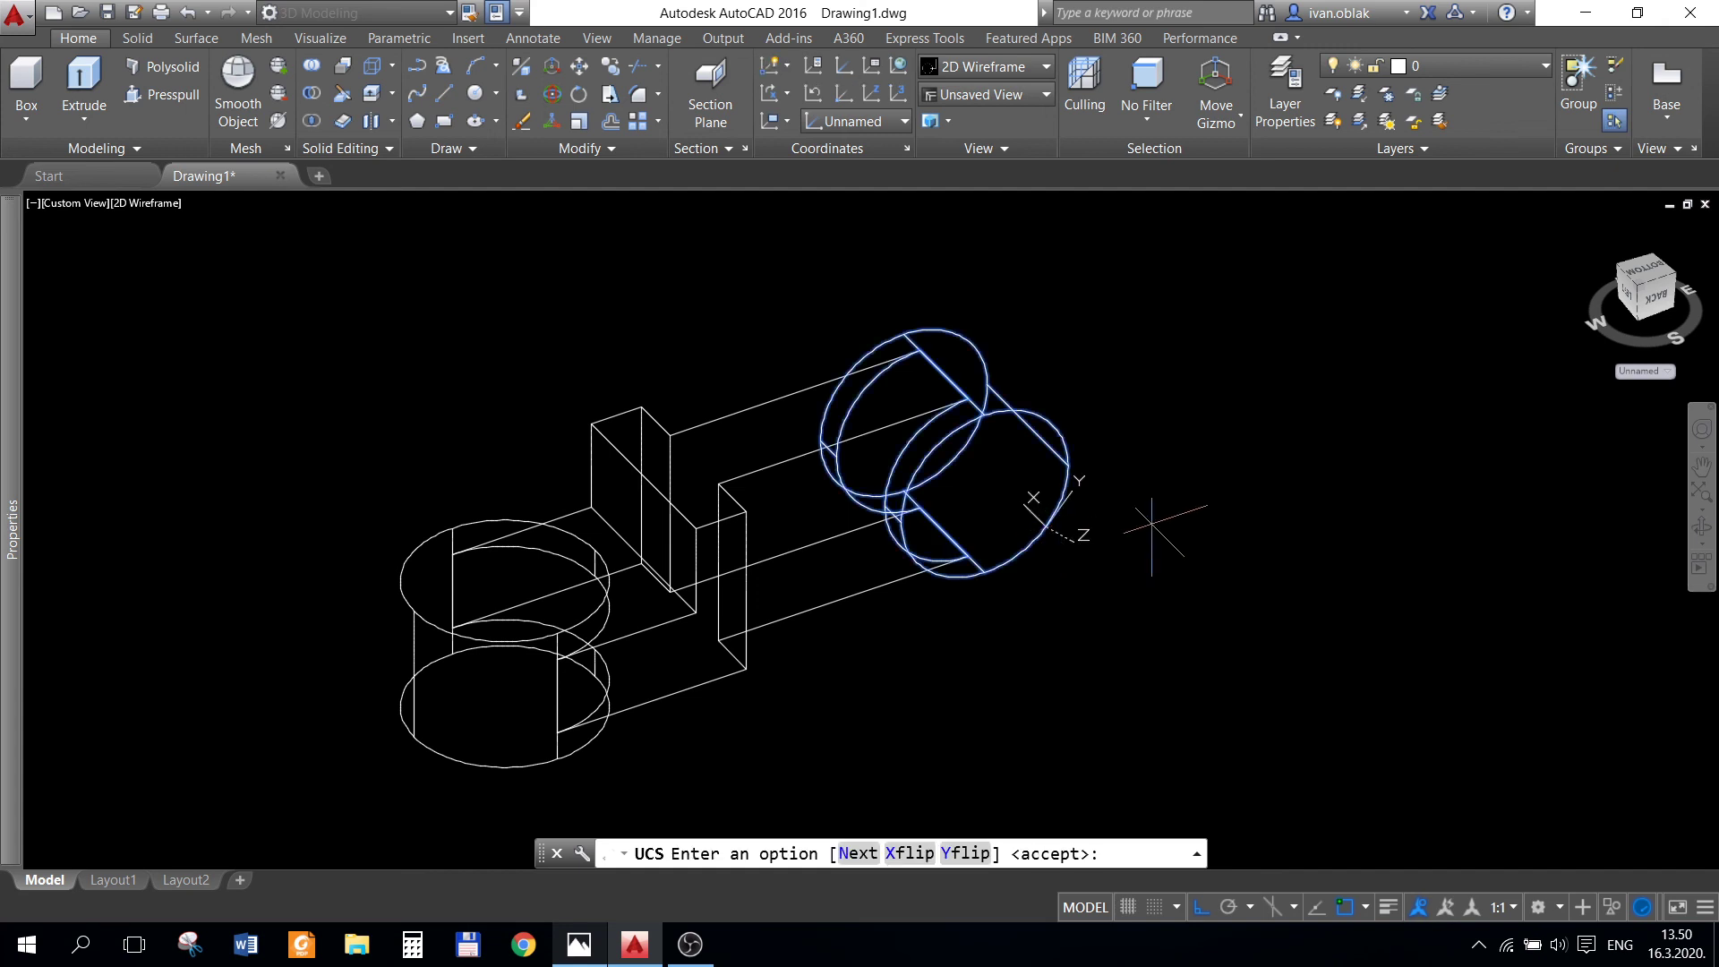
key(Return)
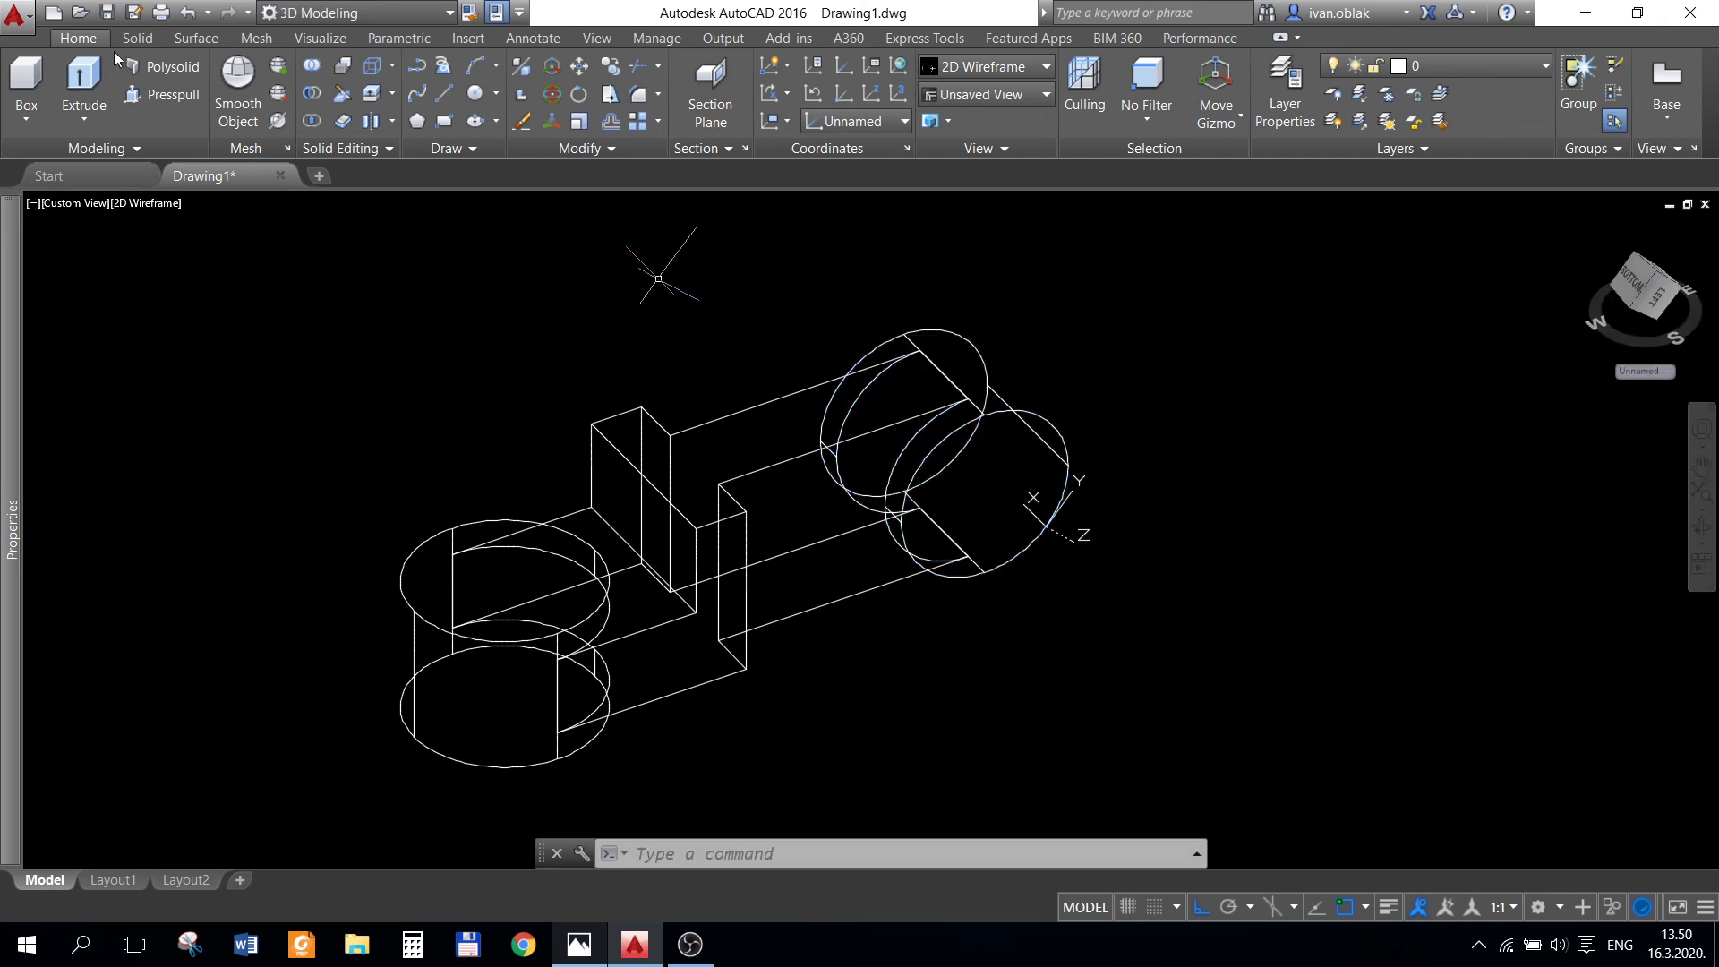
- Draw a 25-diameter circle centred on the right cylinder's end face, checking the reference
click(474, 93)
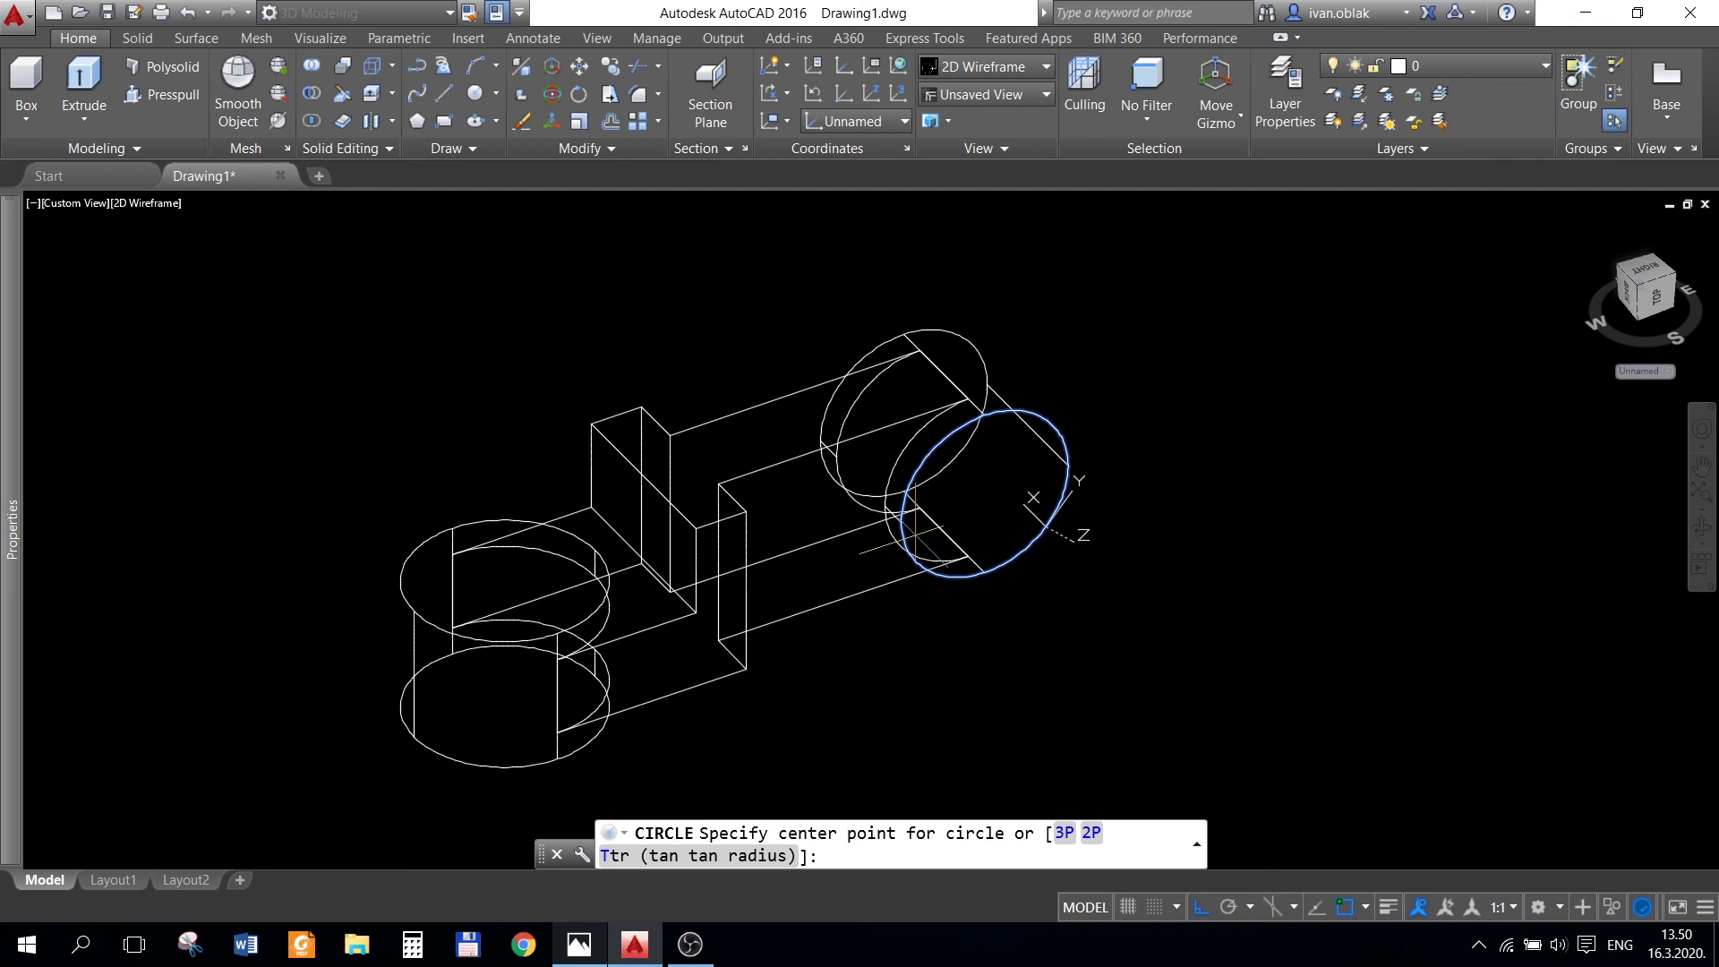
click(984, 494)
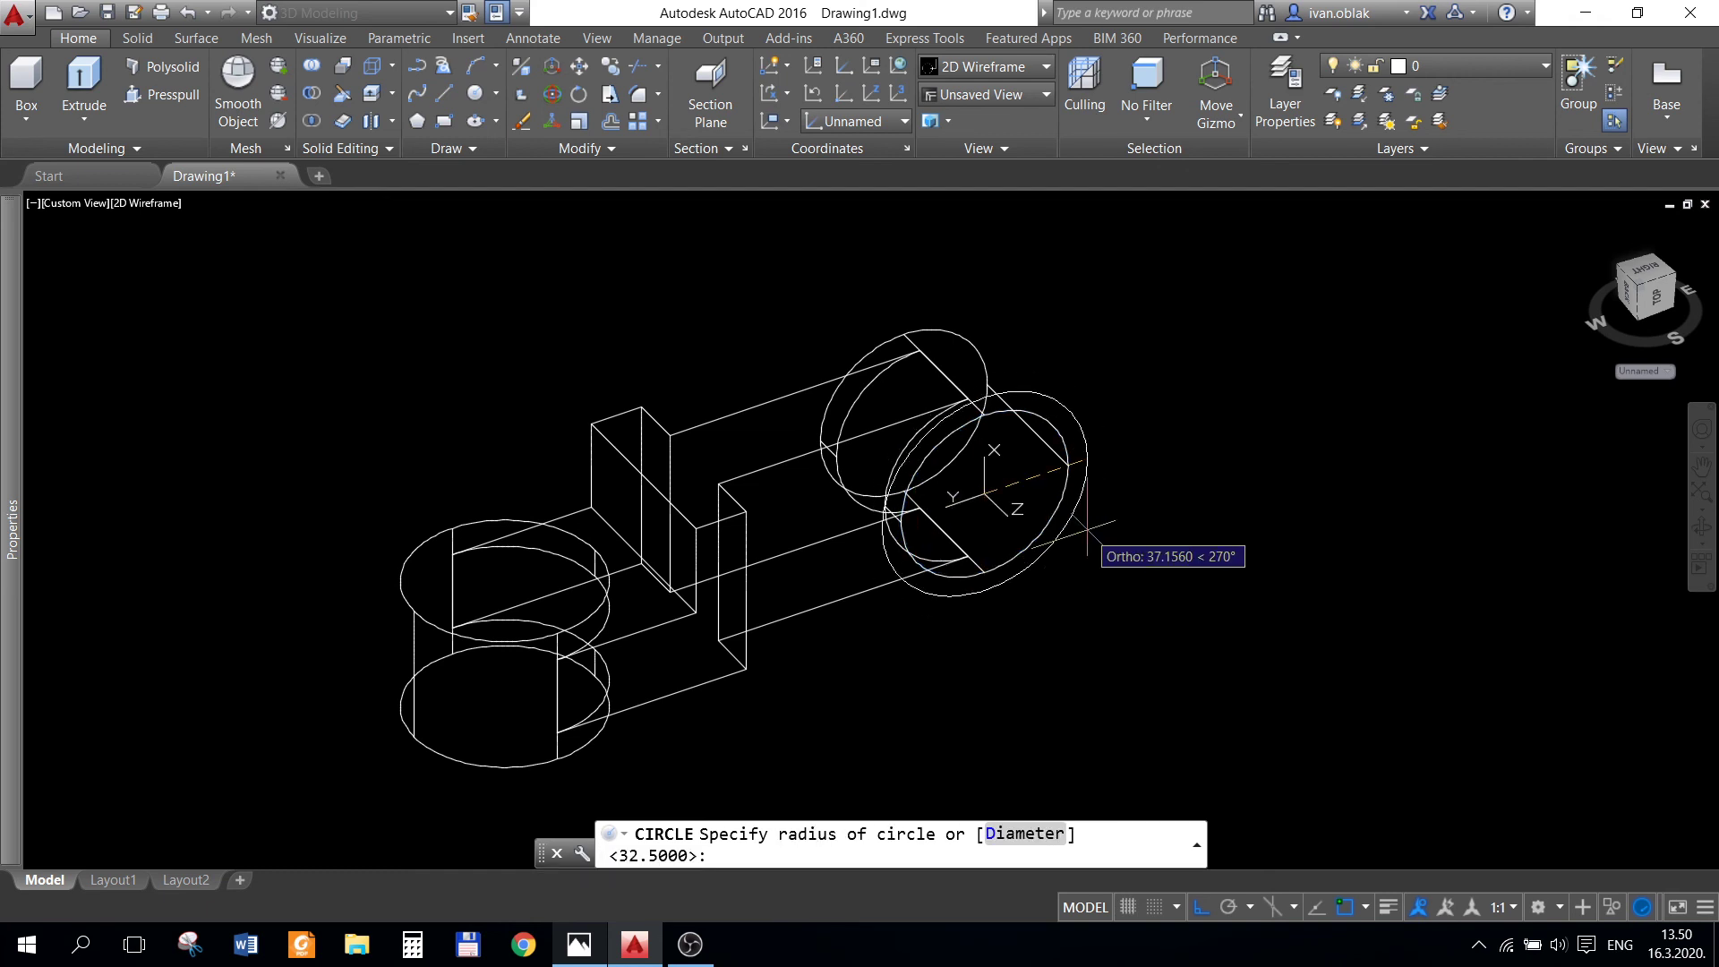
click(591, 949)
click(582, 946)
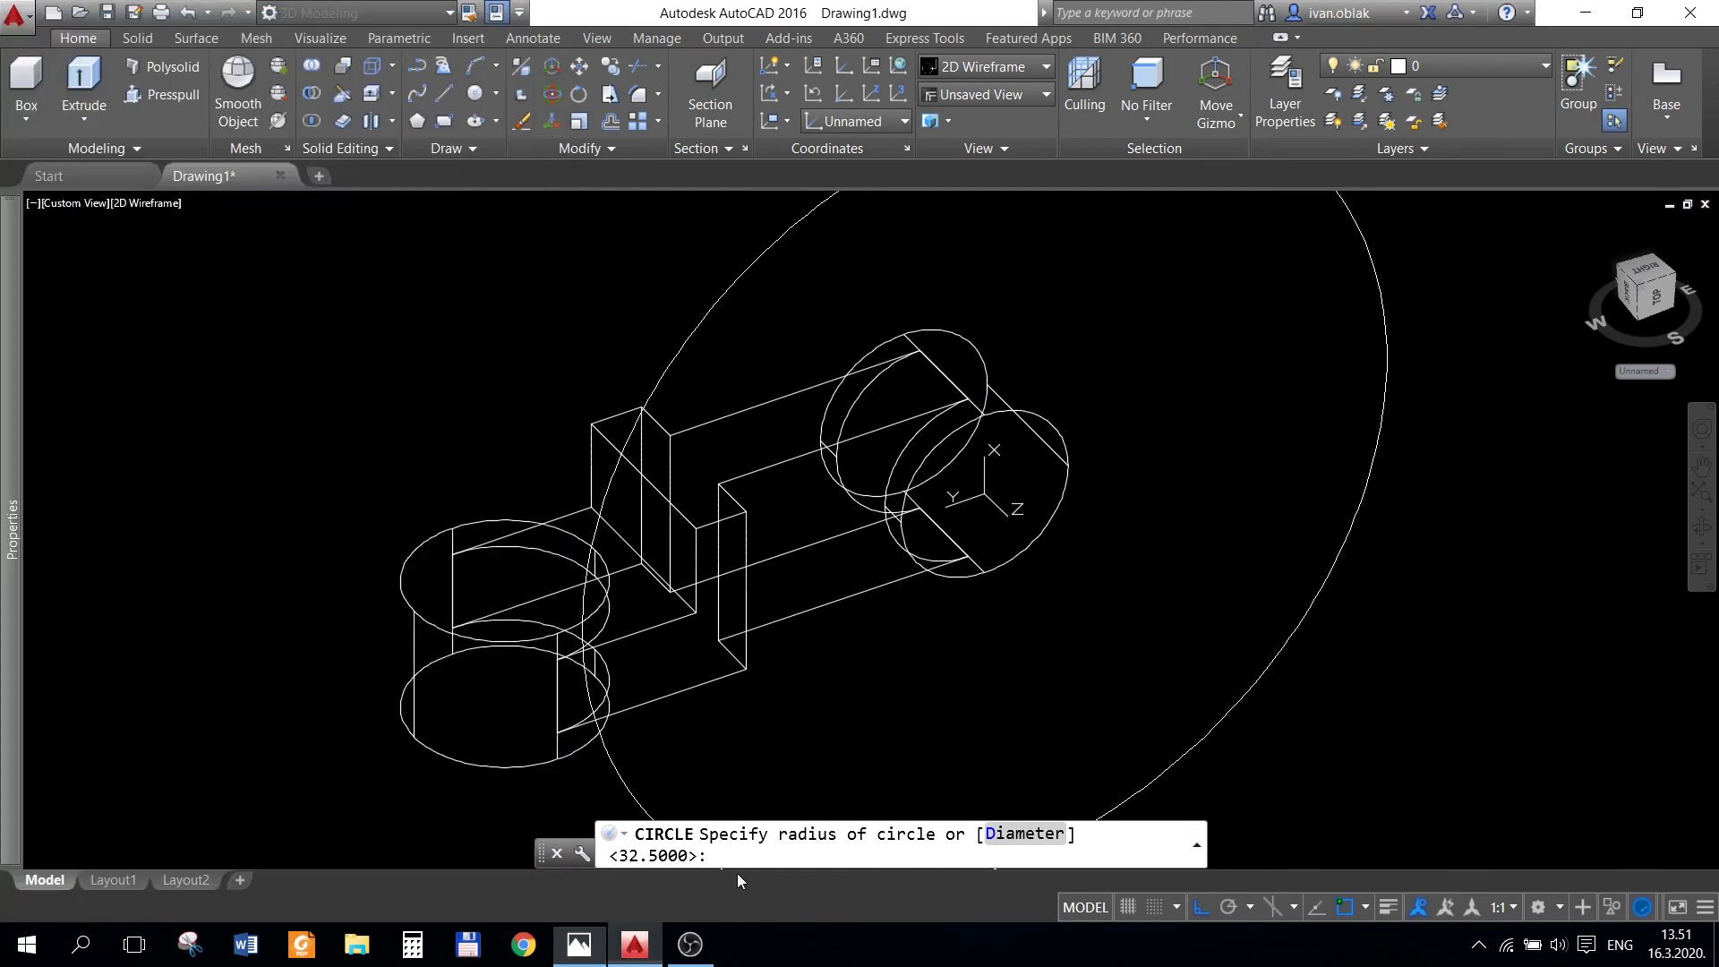
text(d)
key(Return)
text(25)
key(Return)
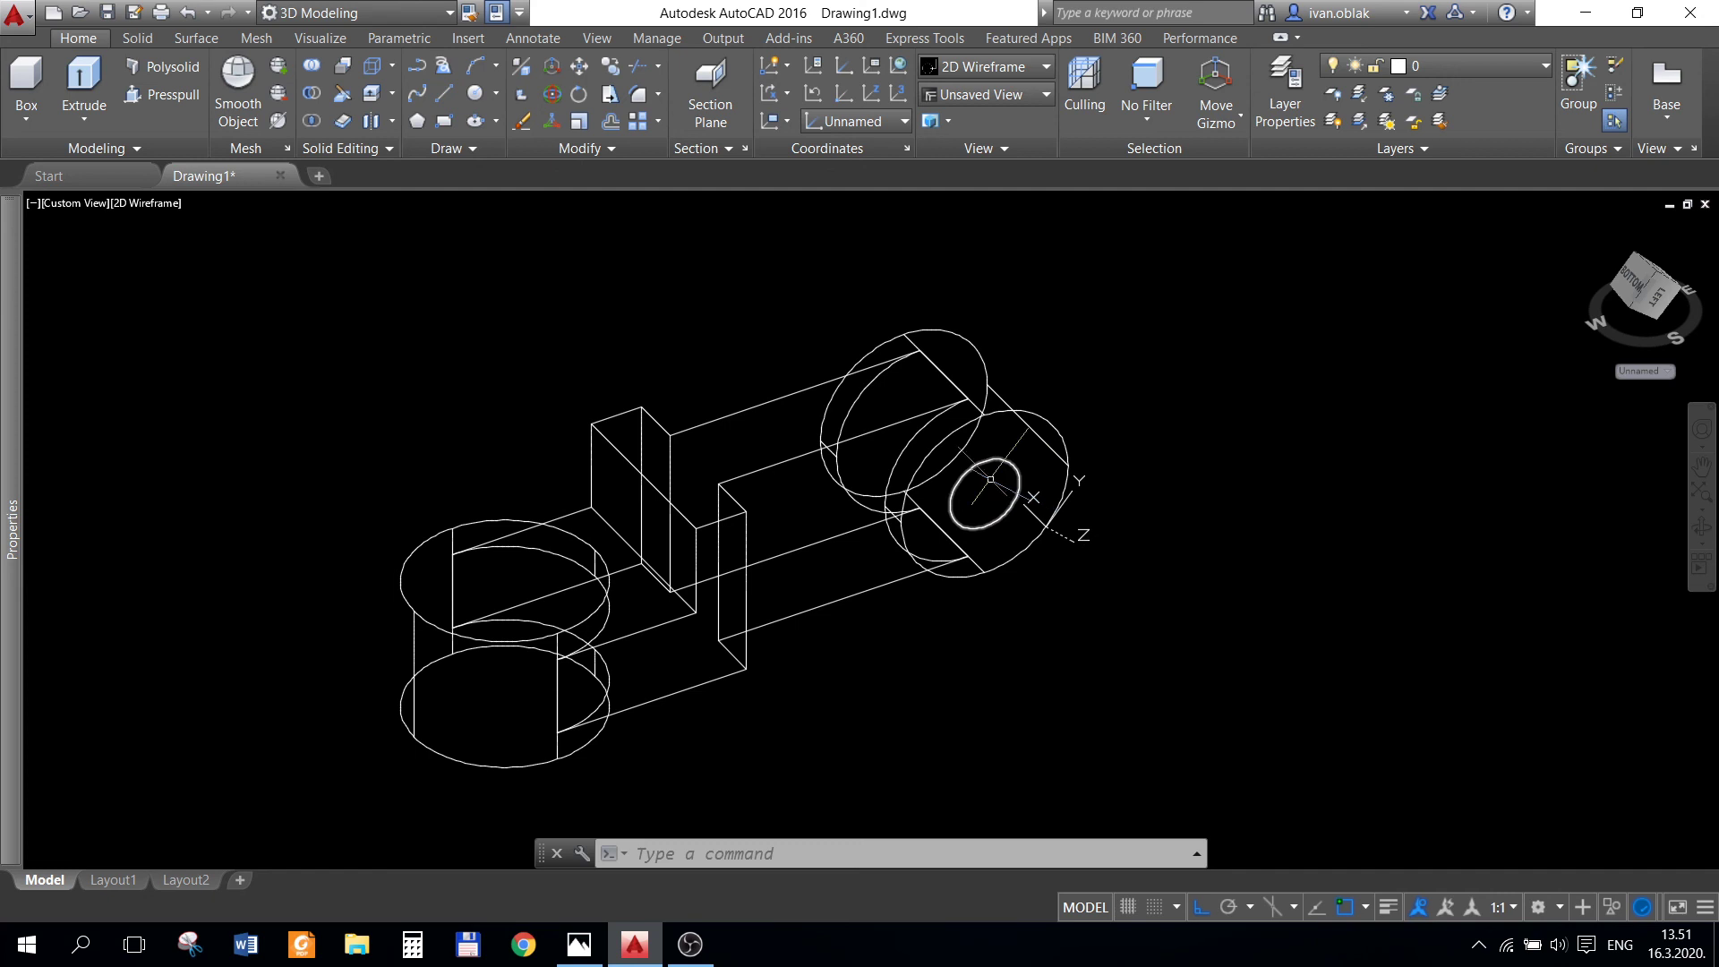
- Extrude the circle through the boss and subtract it from the bracket solid
click(957, 484)
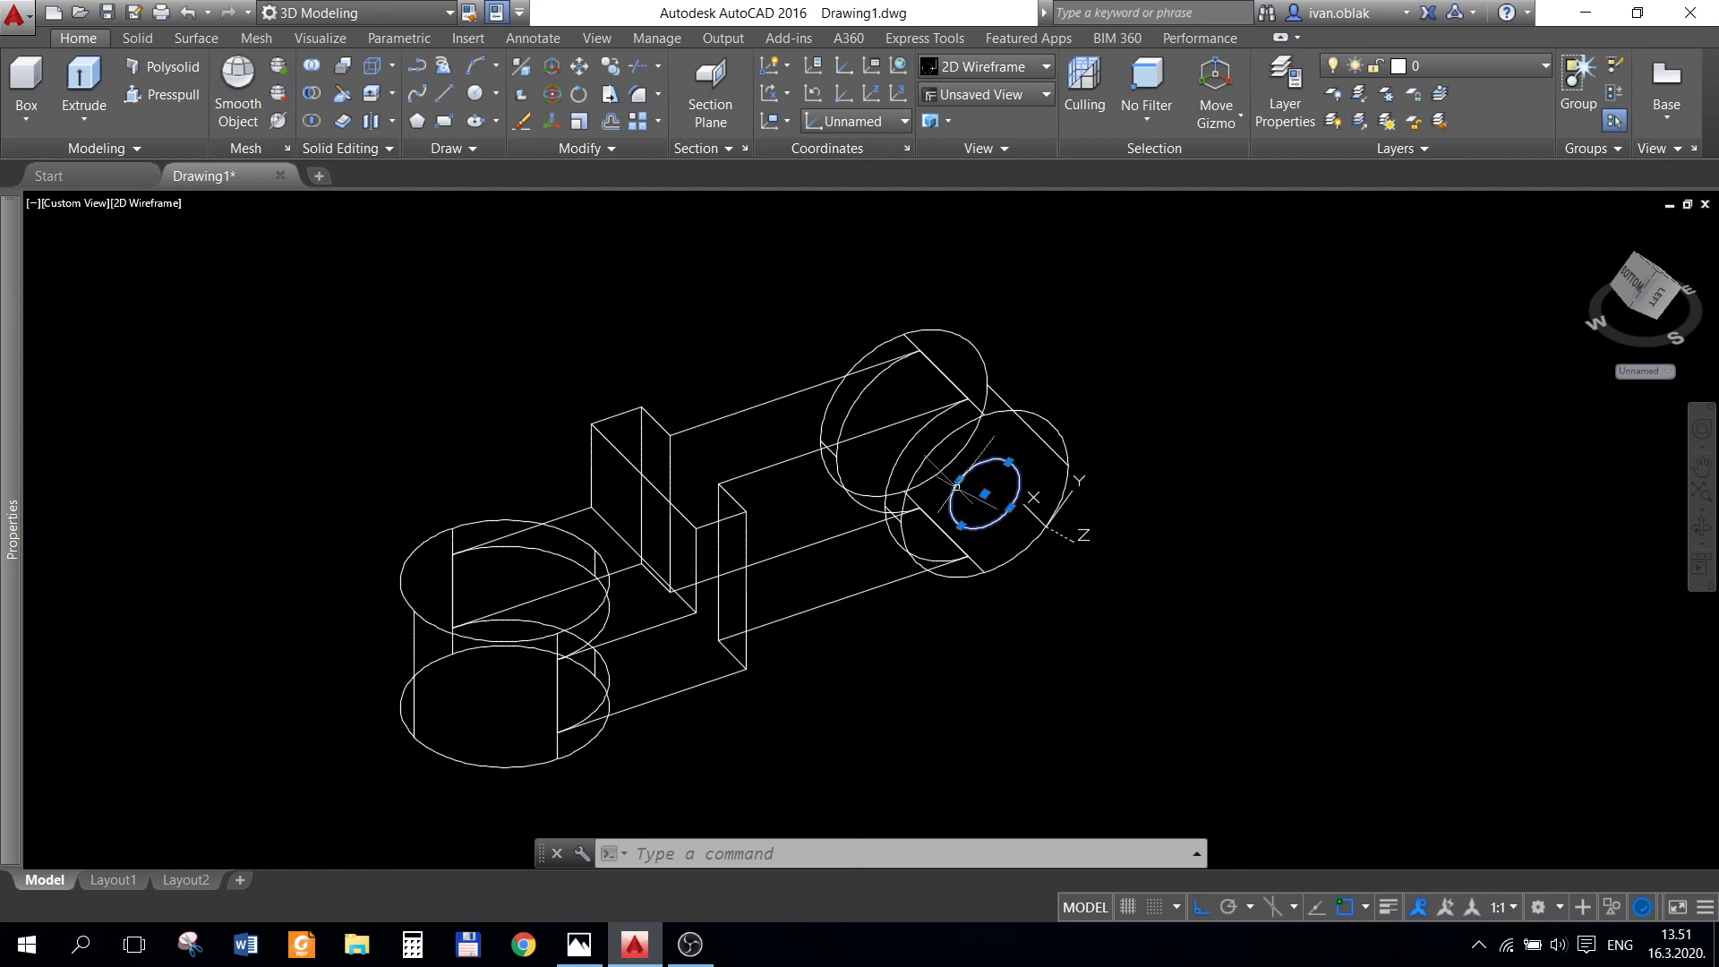
key(Delete)
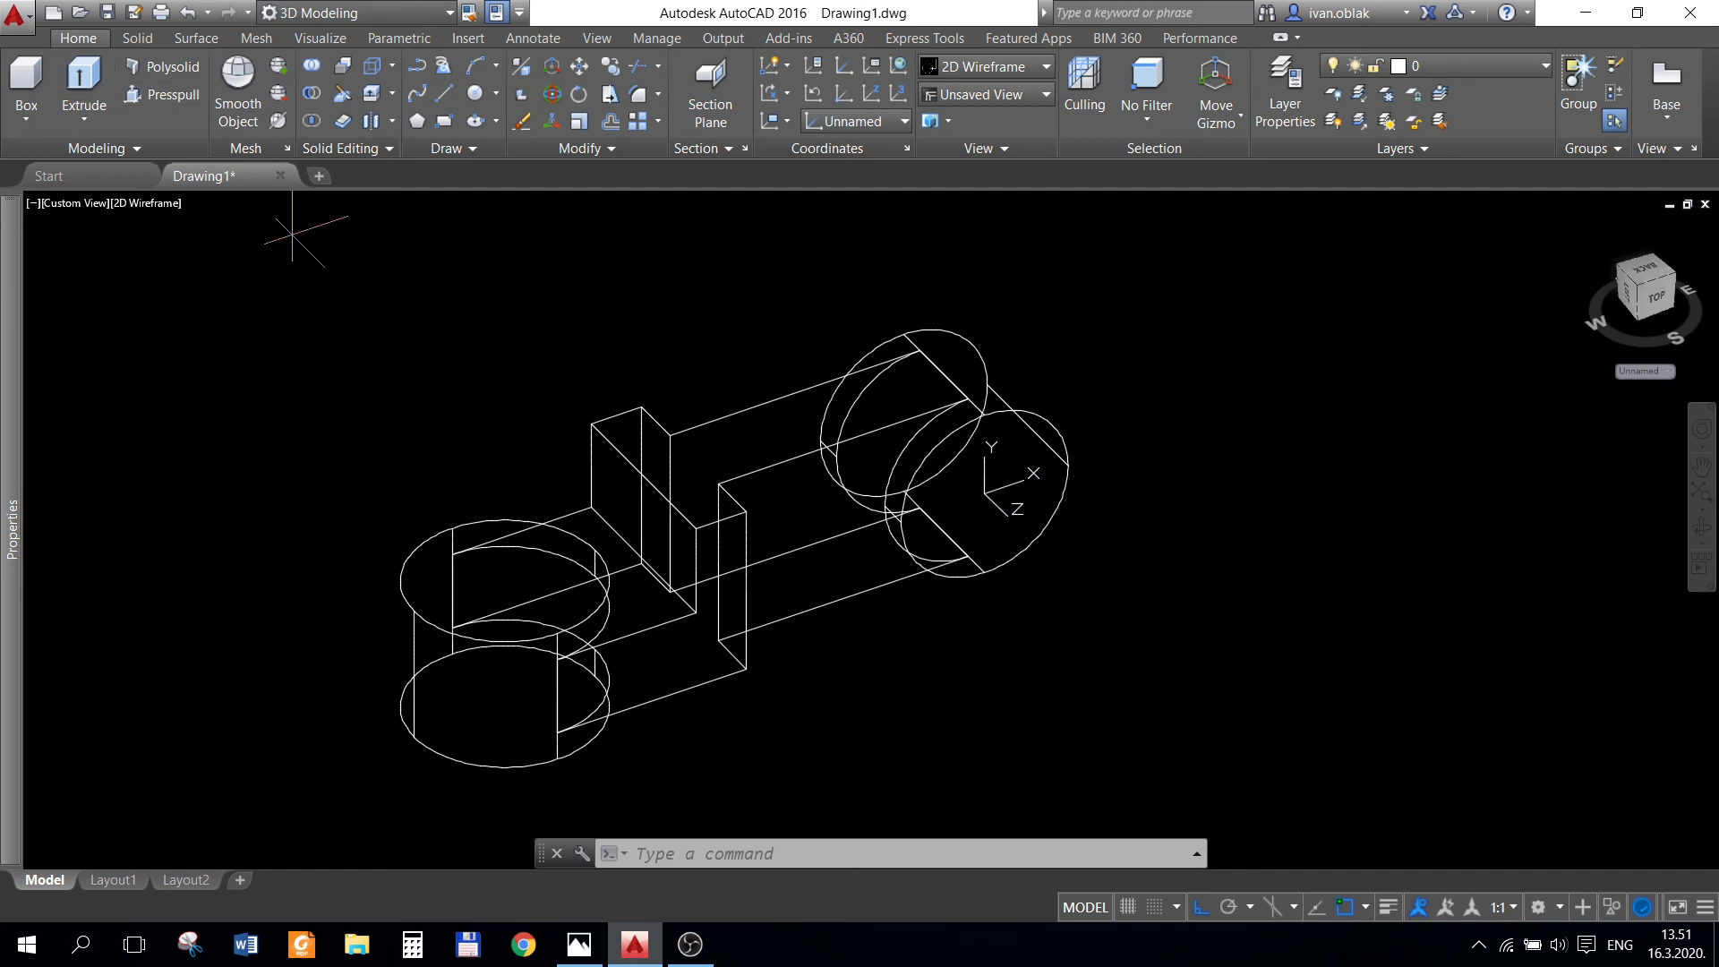
click(445, 199)
click(338, 94)
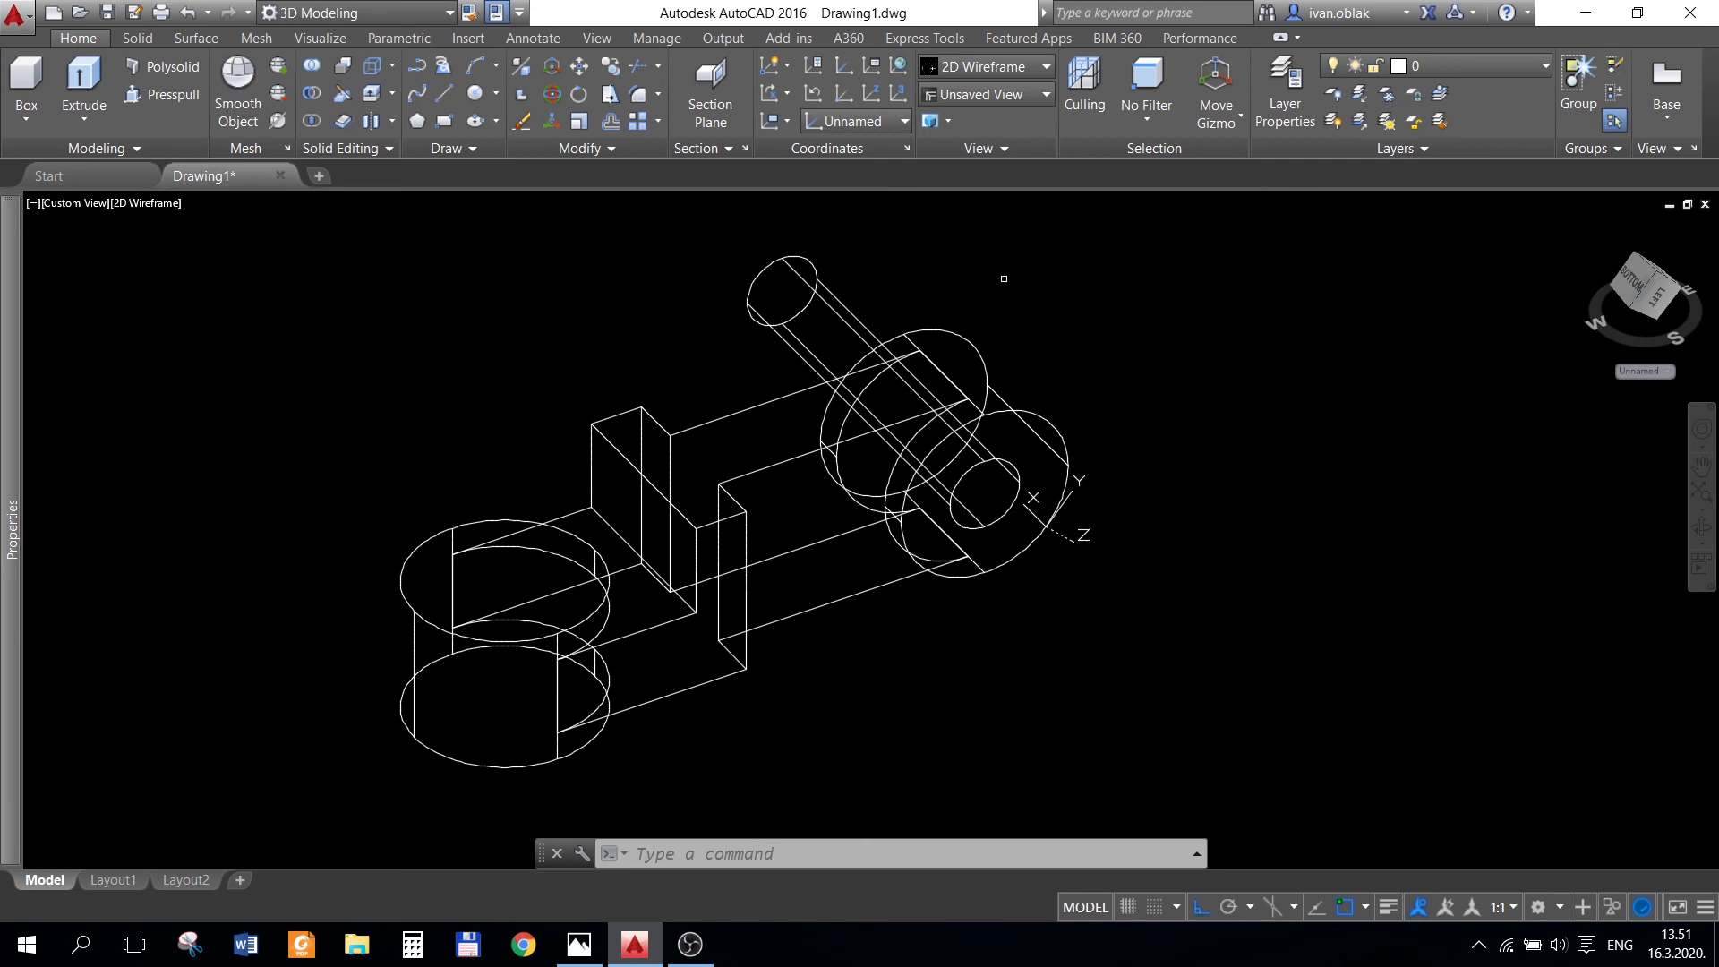
click(962, 334)
key(Return)
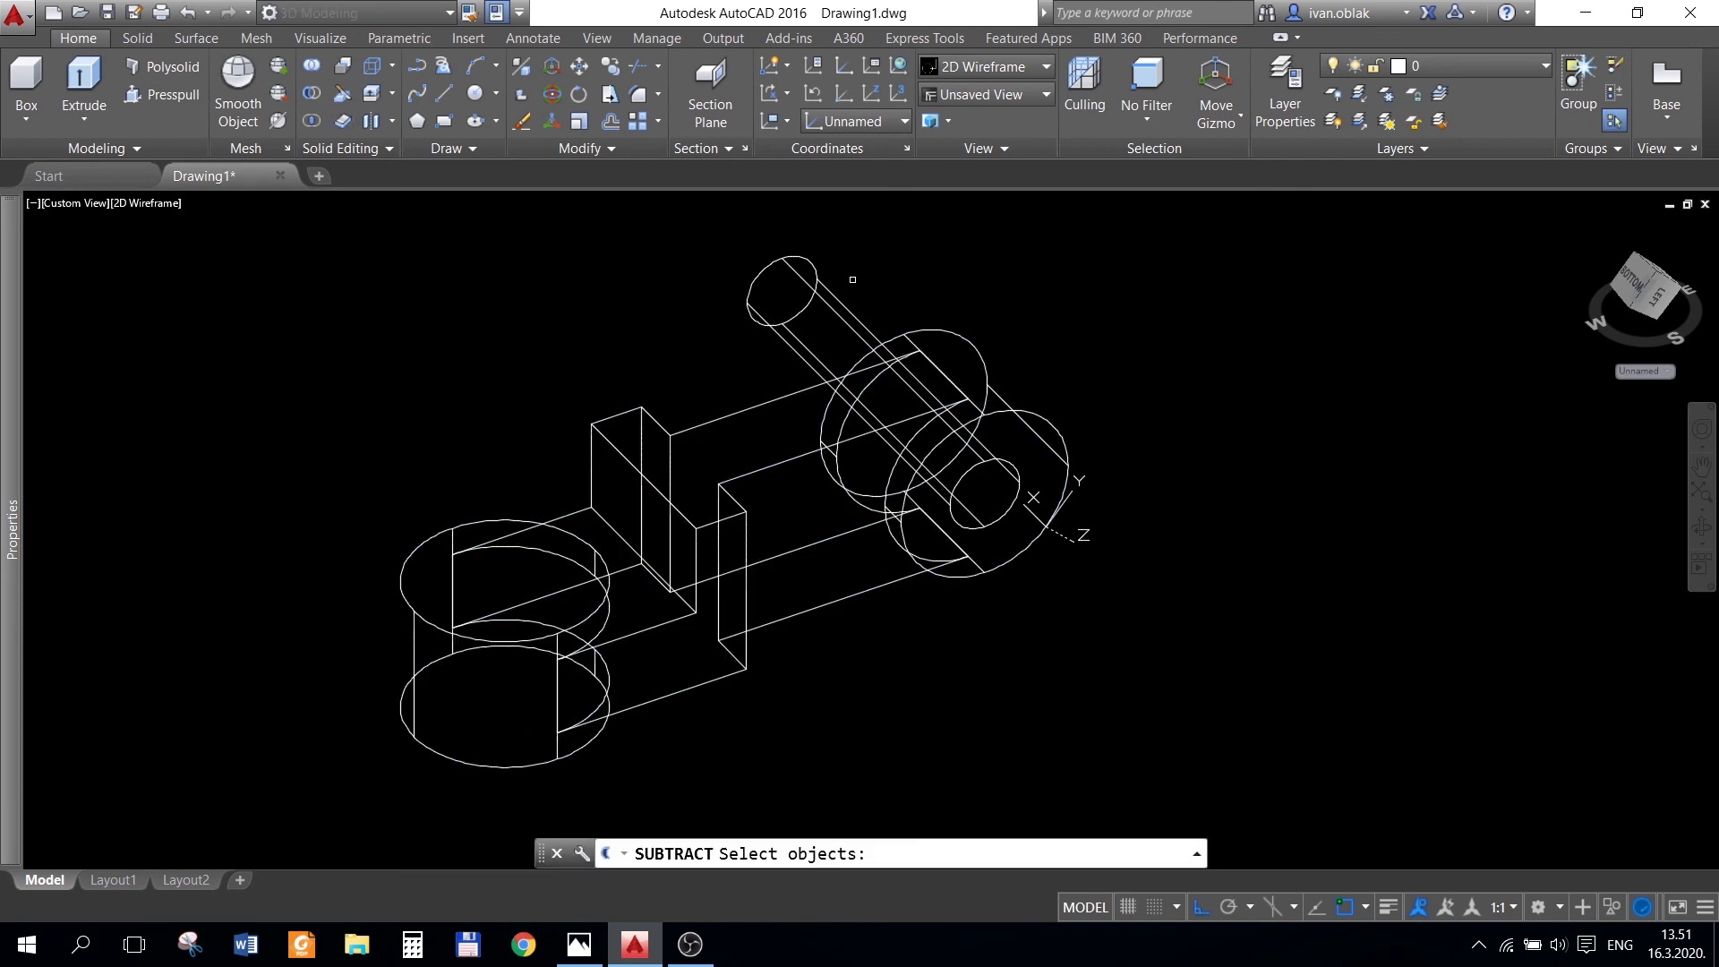
click(816, 291)
key(Return)
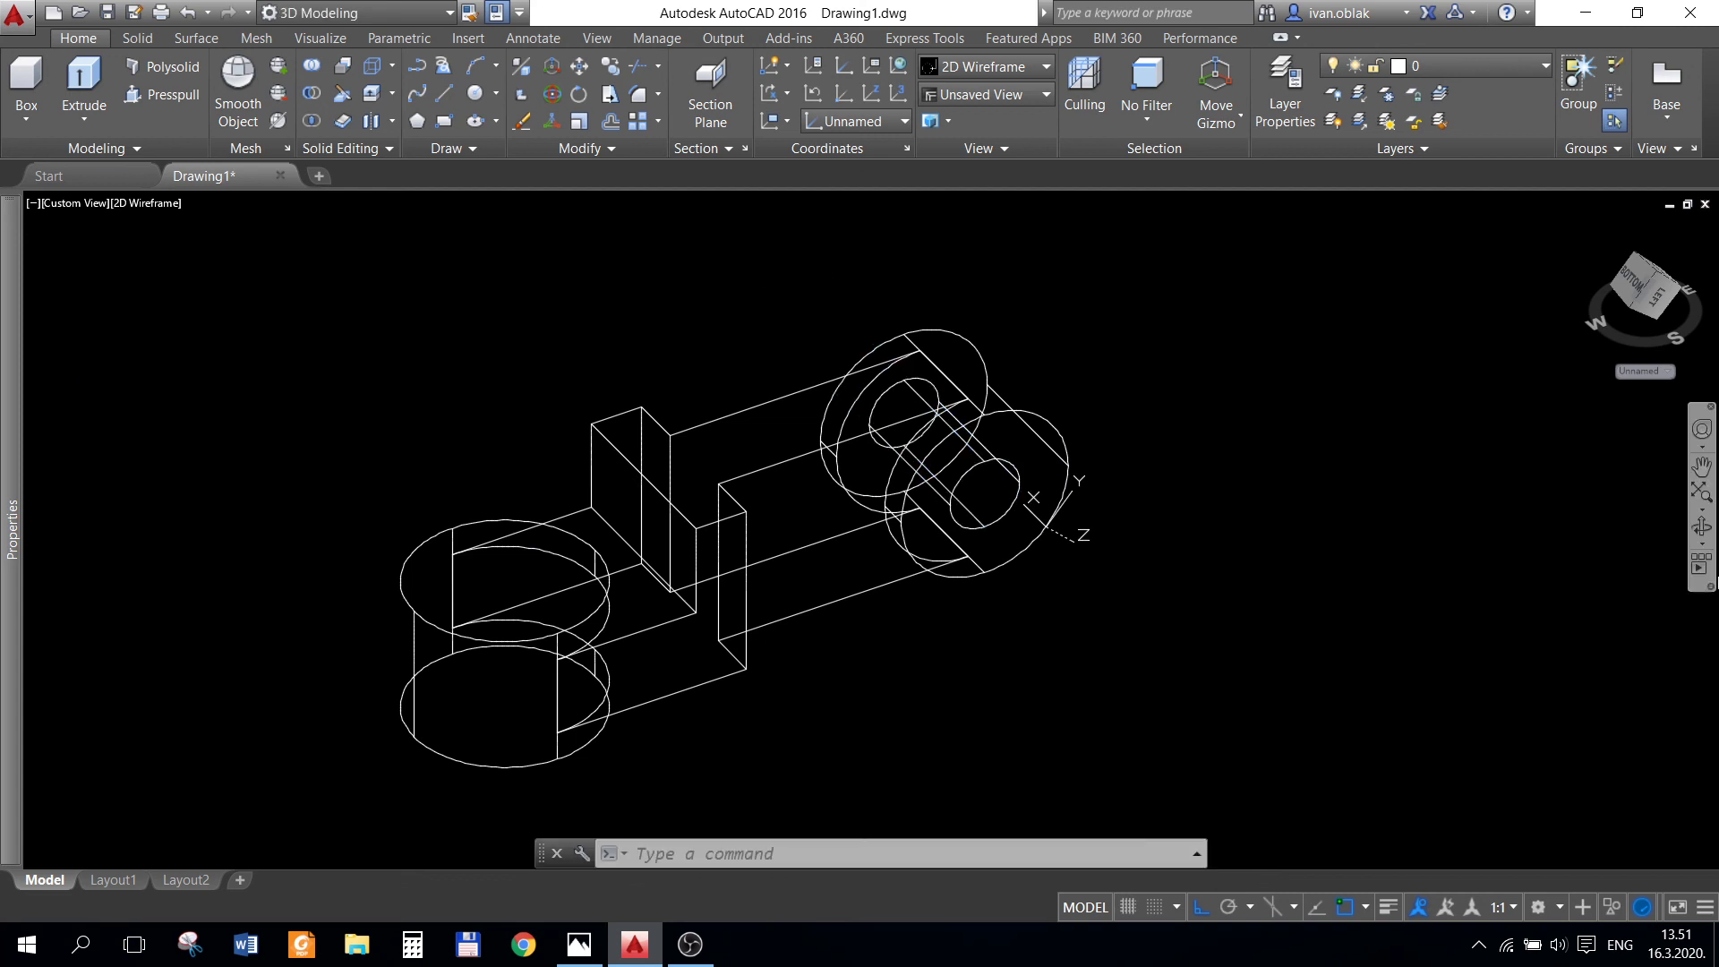
- Align the UCS to the left cylinder's top face
text(ucs)
key(Return)
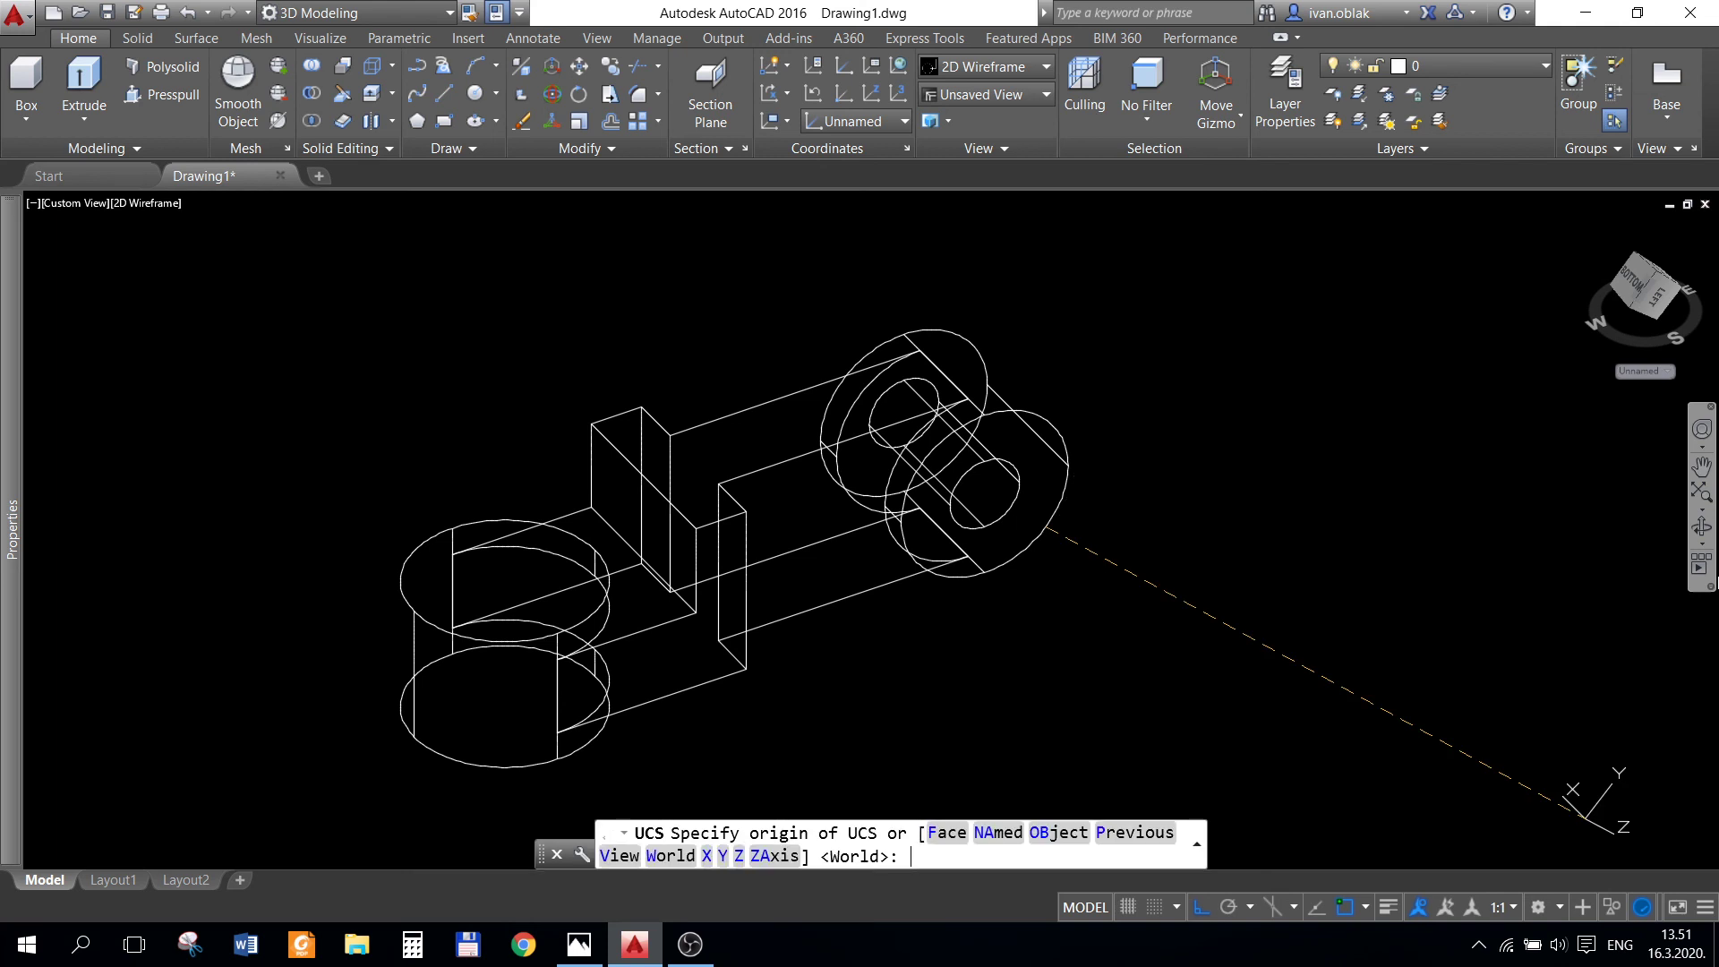
text(f)
key(Return)
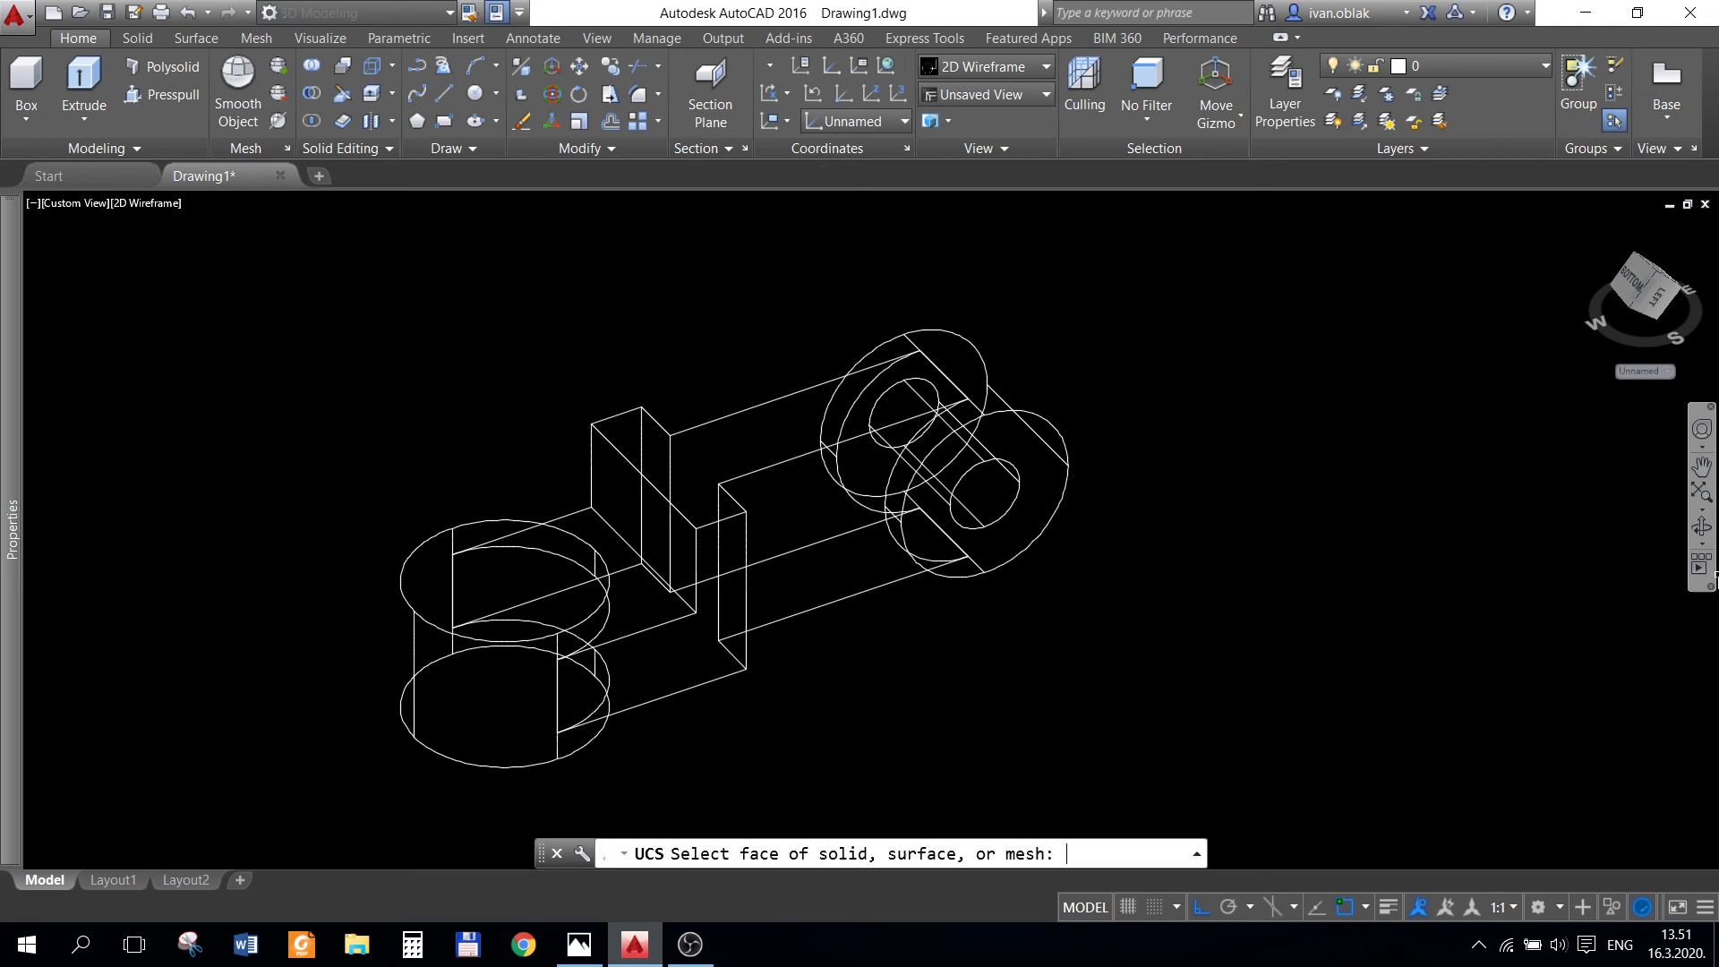
click(461, 577)
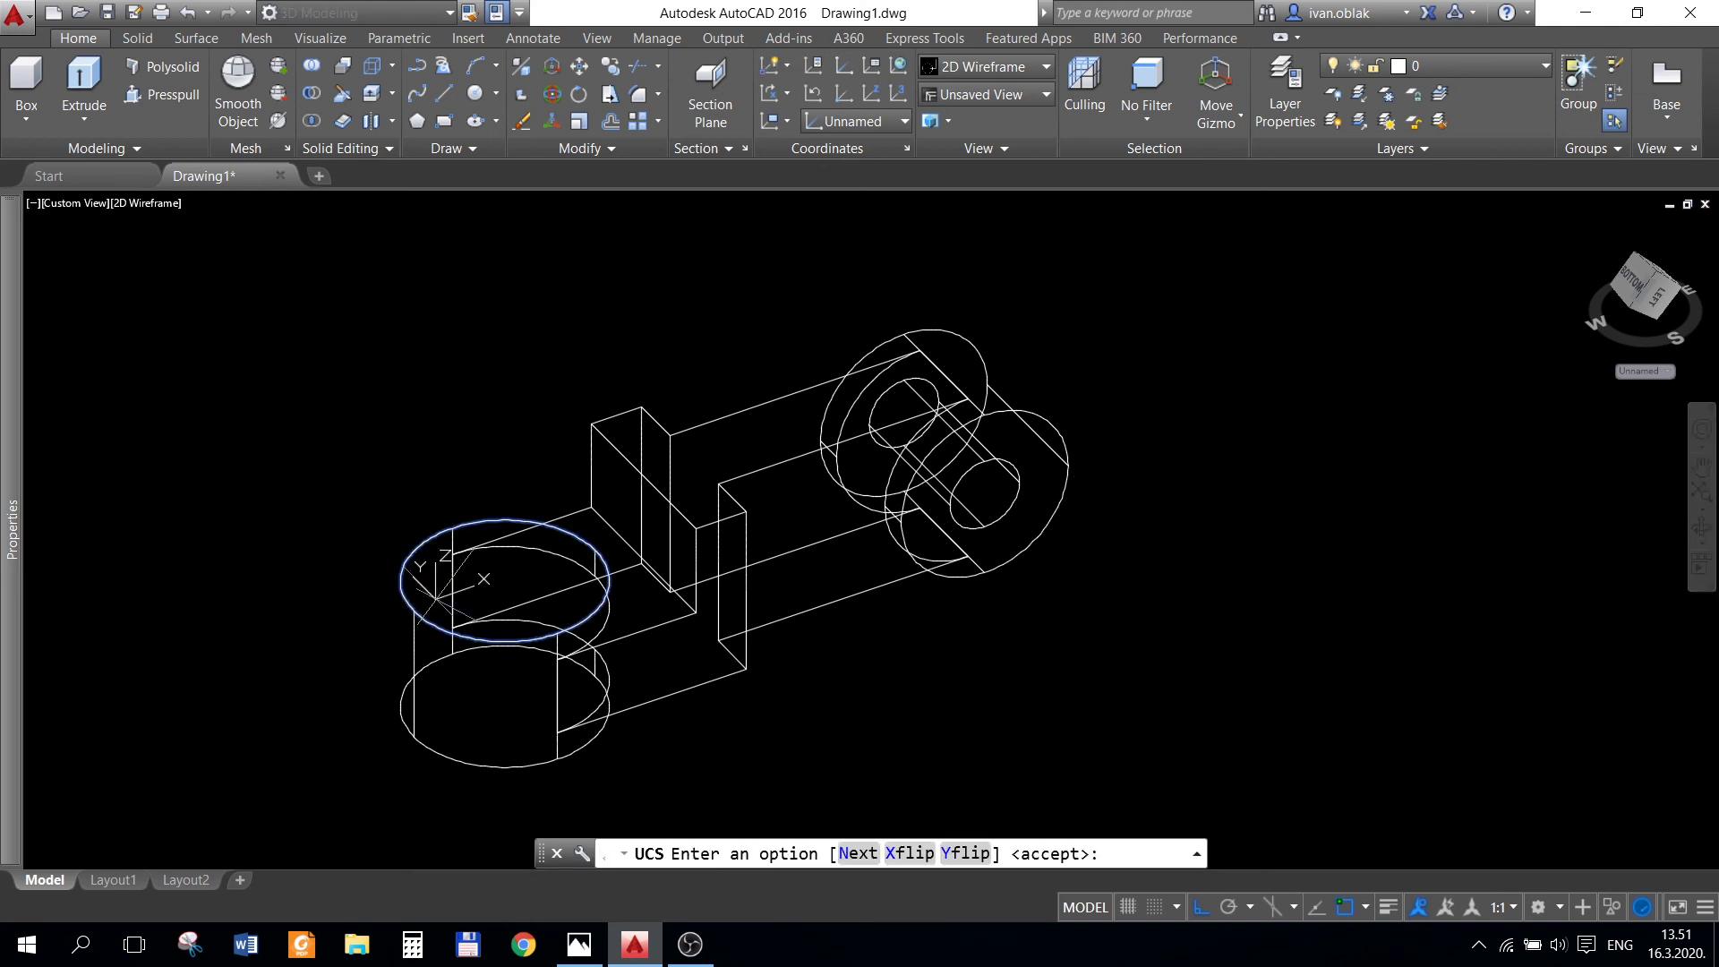
key(Return)
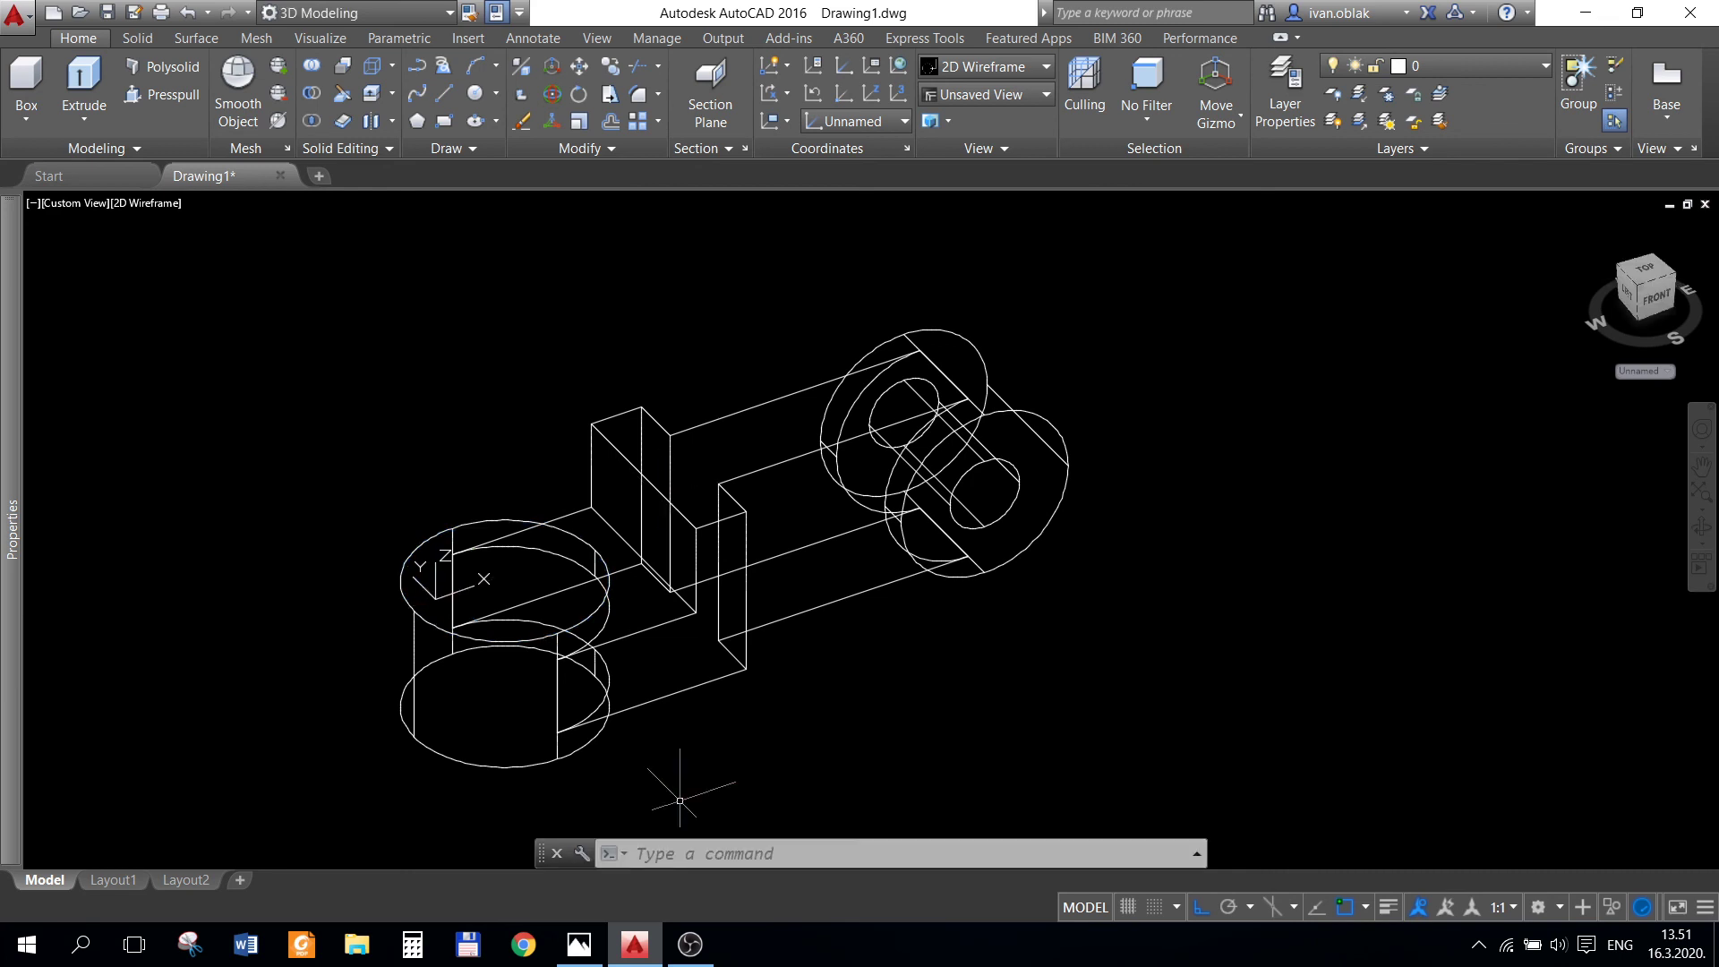
- Draw a 20-diameter circle centred on the left cylinder's top, checking the reference
click(478, 94)
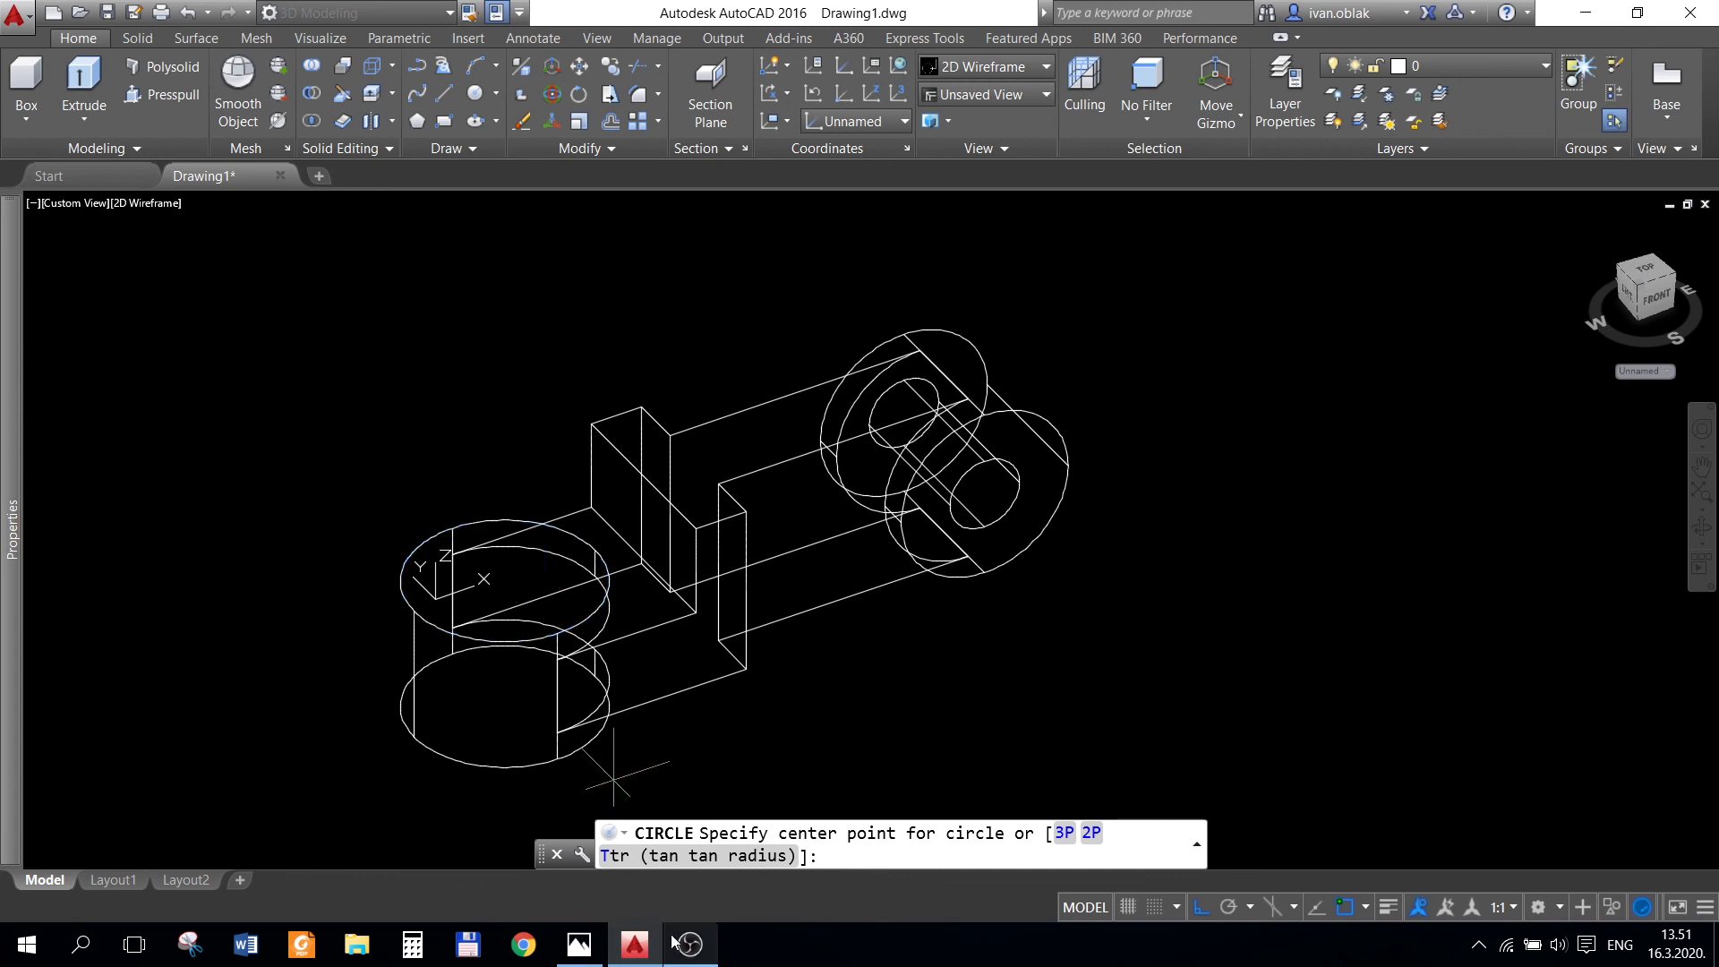
click(589, 947)
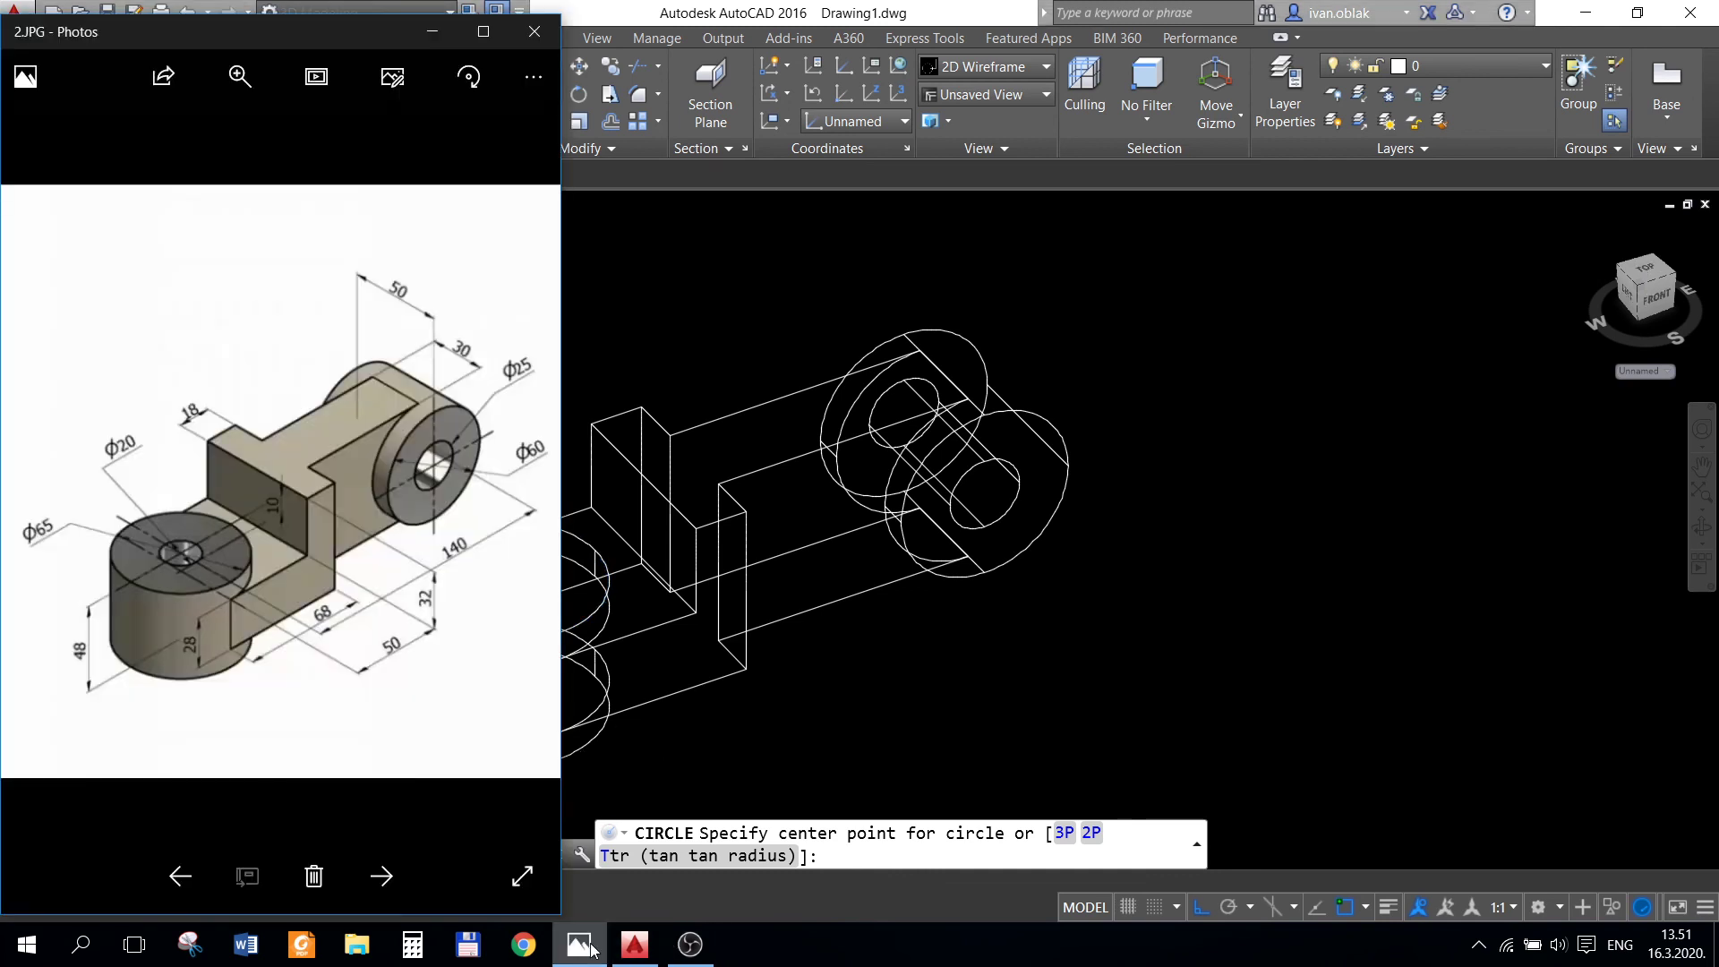
click(589, 947)
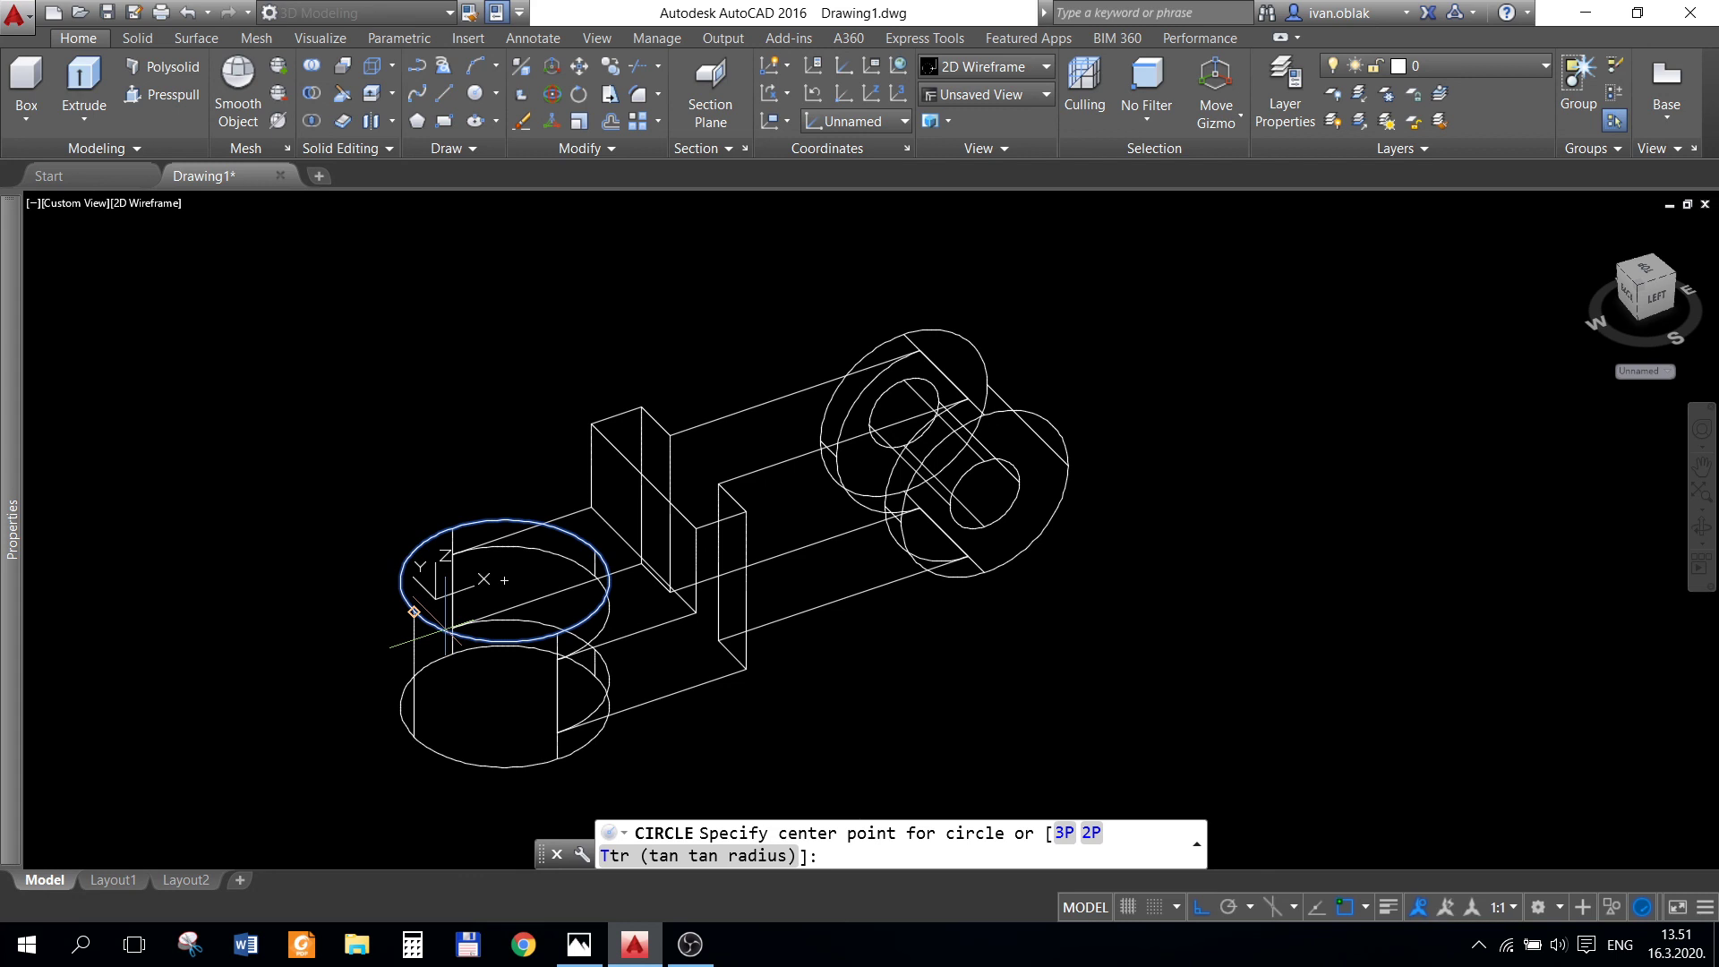
click(414, 612)
text(d)
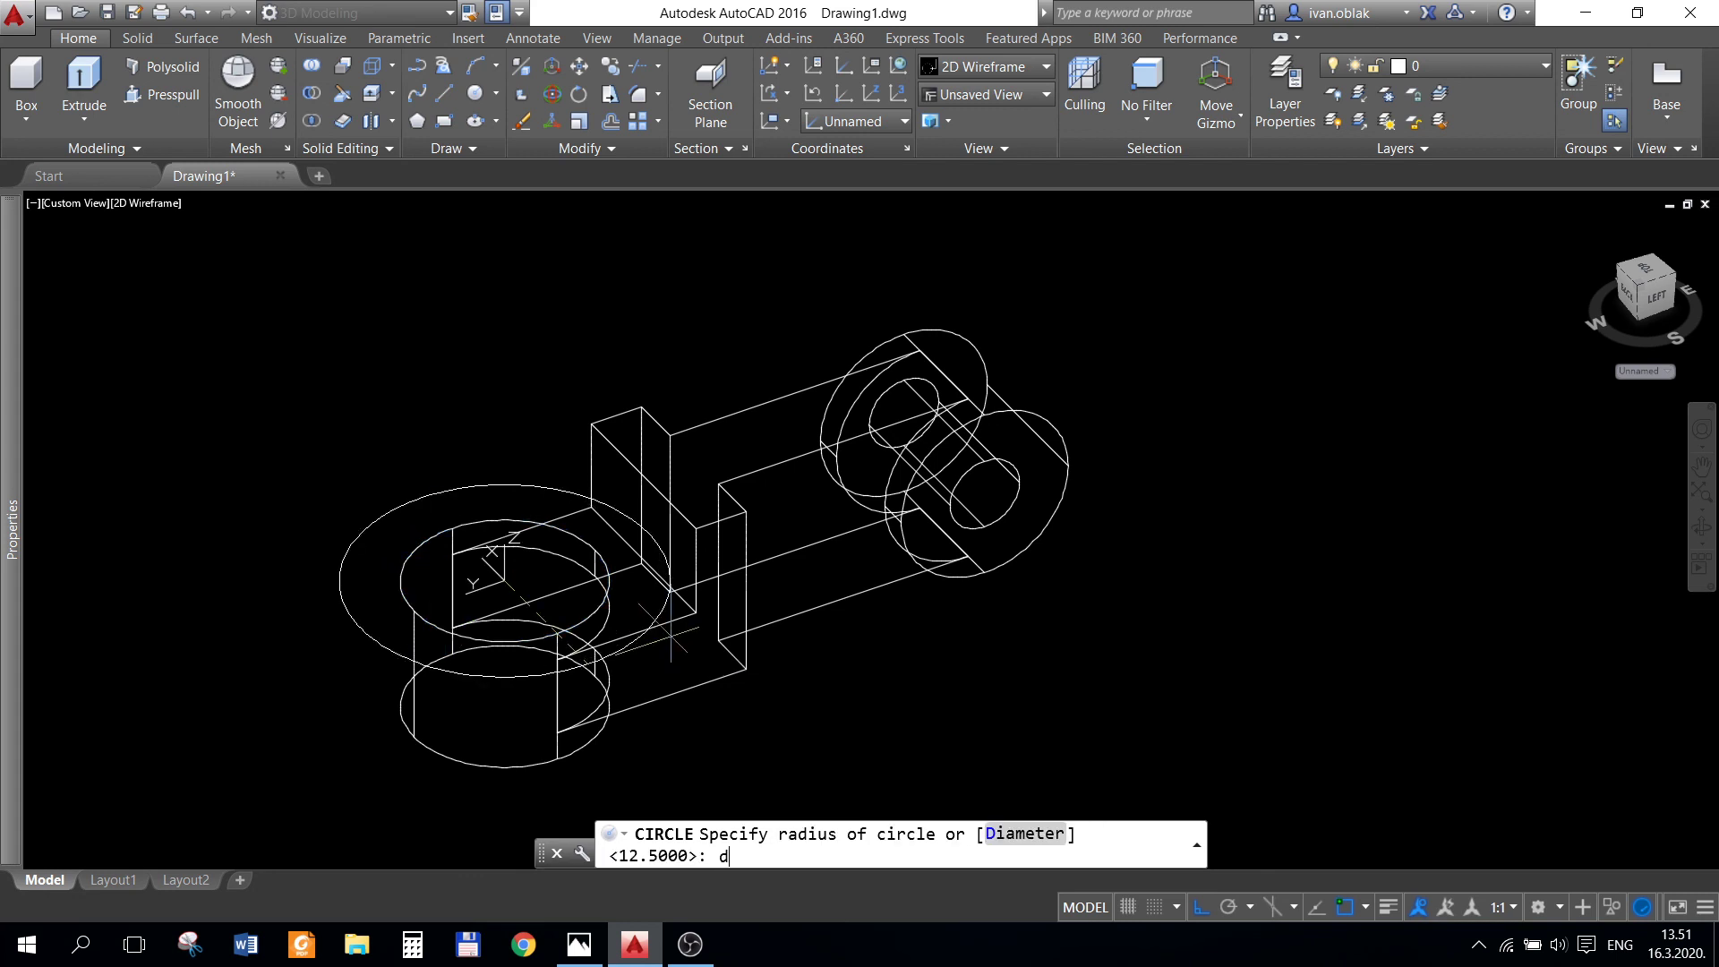
key(Return)
text(2)
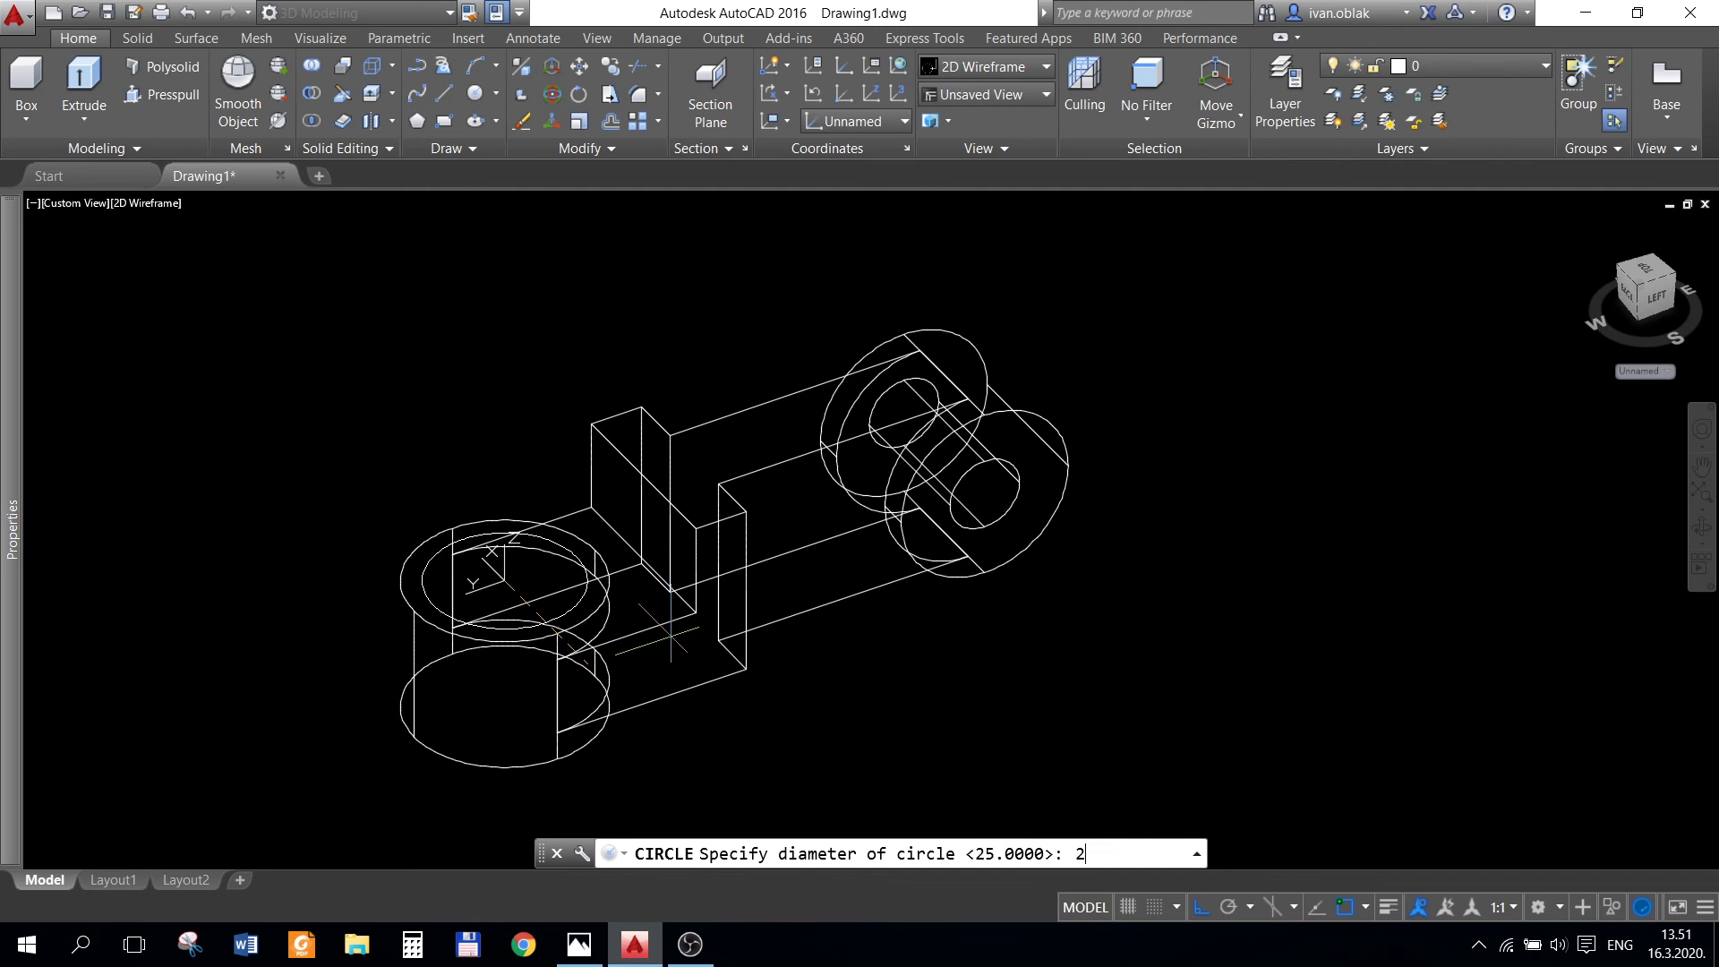
text(0)
key(Return)
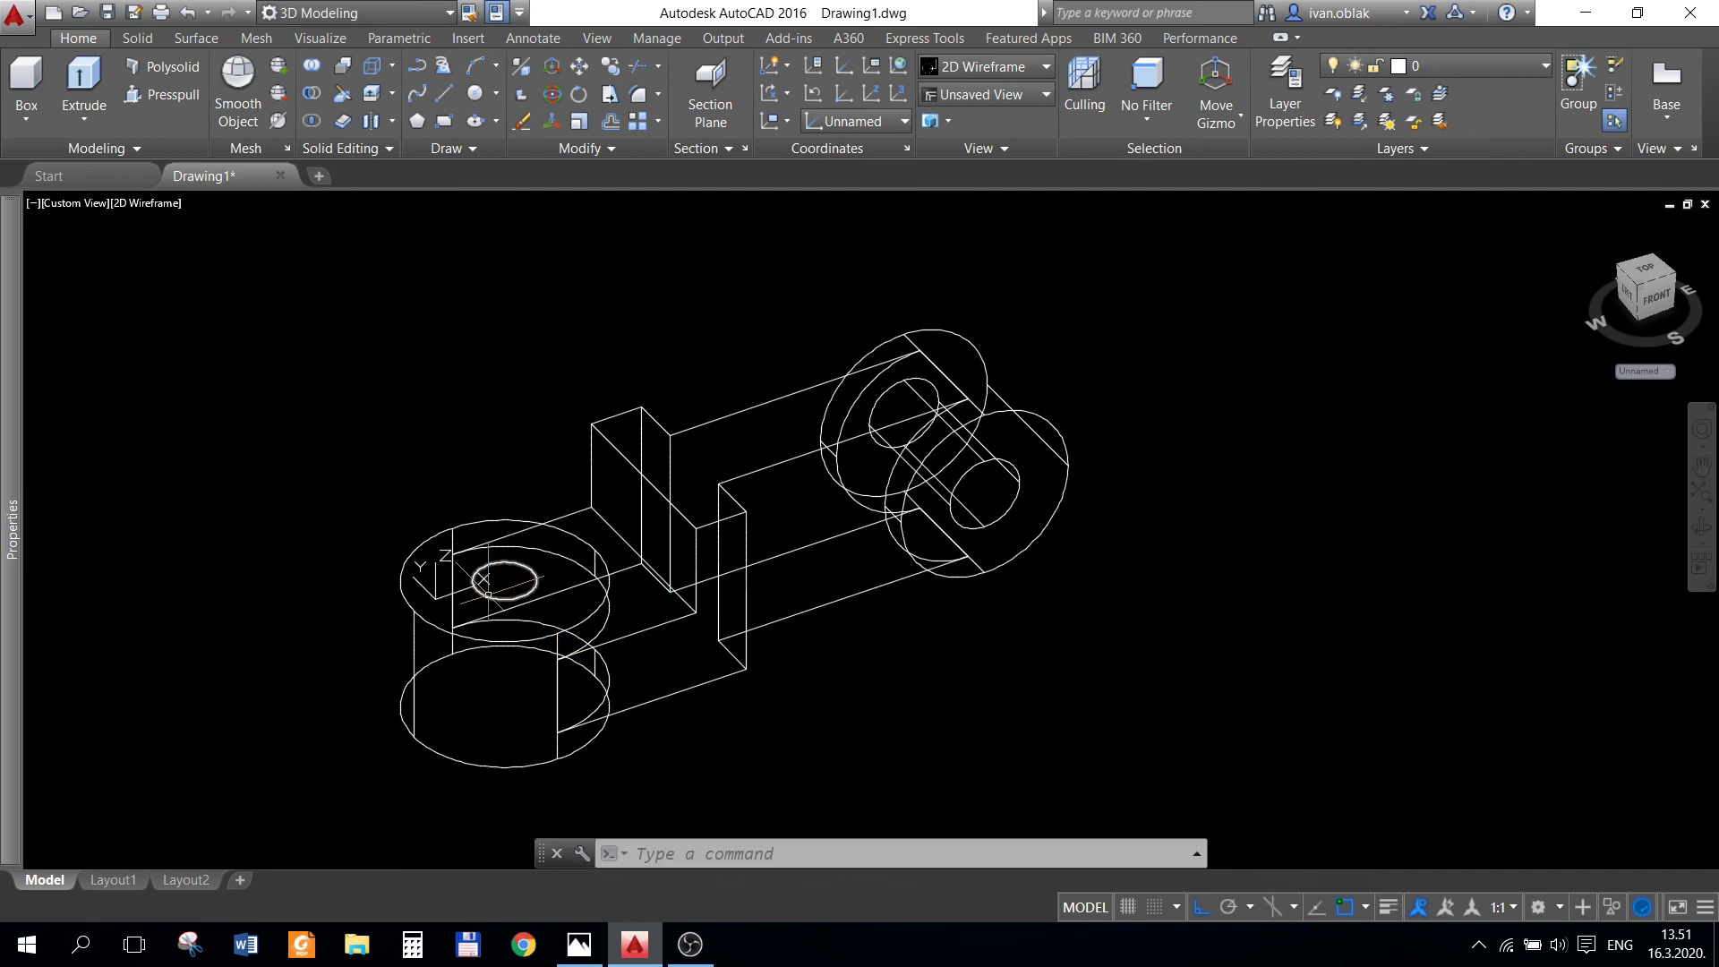
- Extrude the circle down through the cylinder and subtract it from the bracket
click(488, 594)
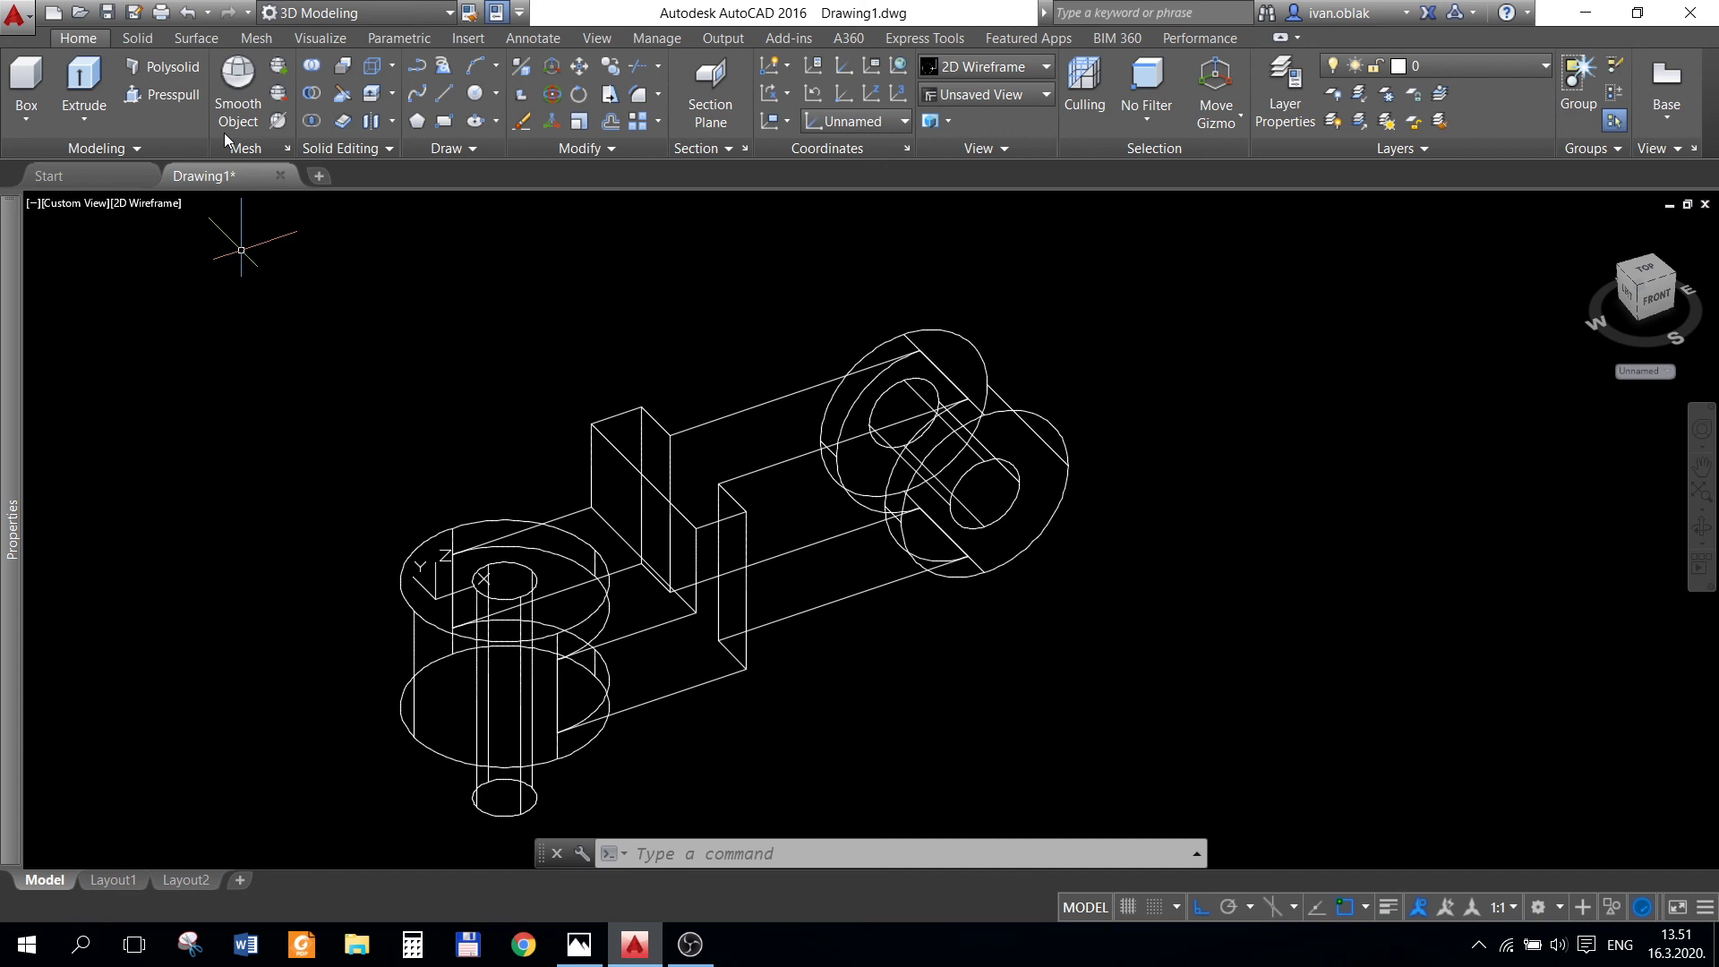
click(311, 92)
click(569, 509)
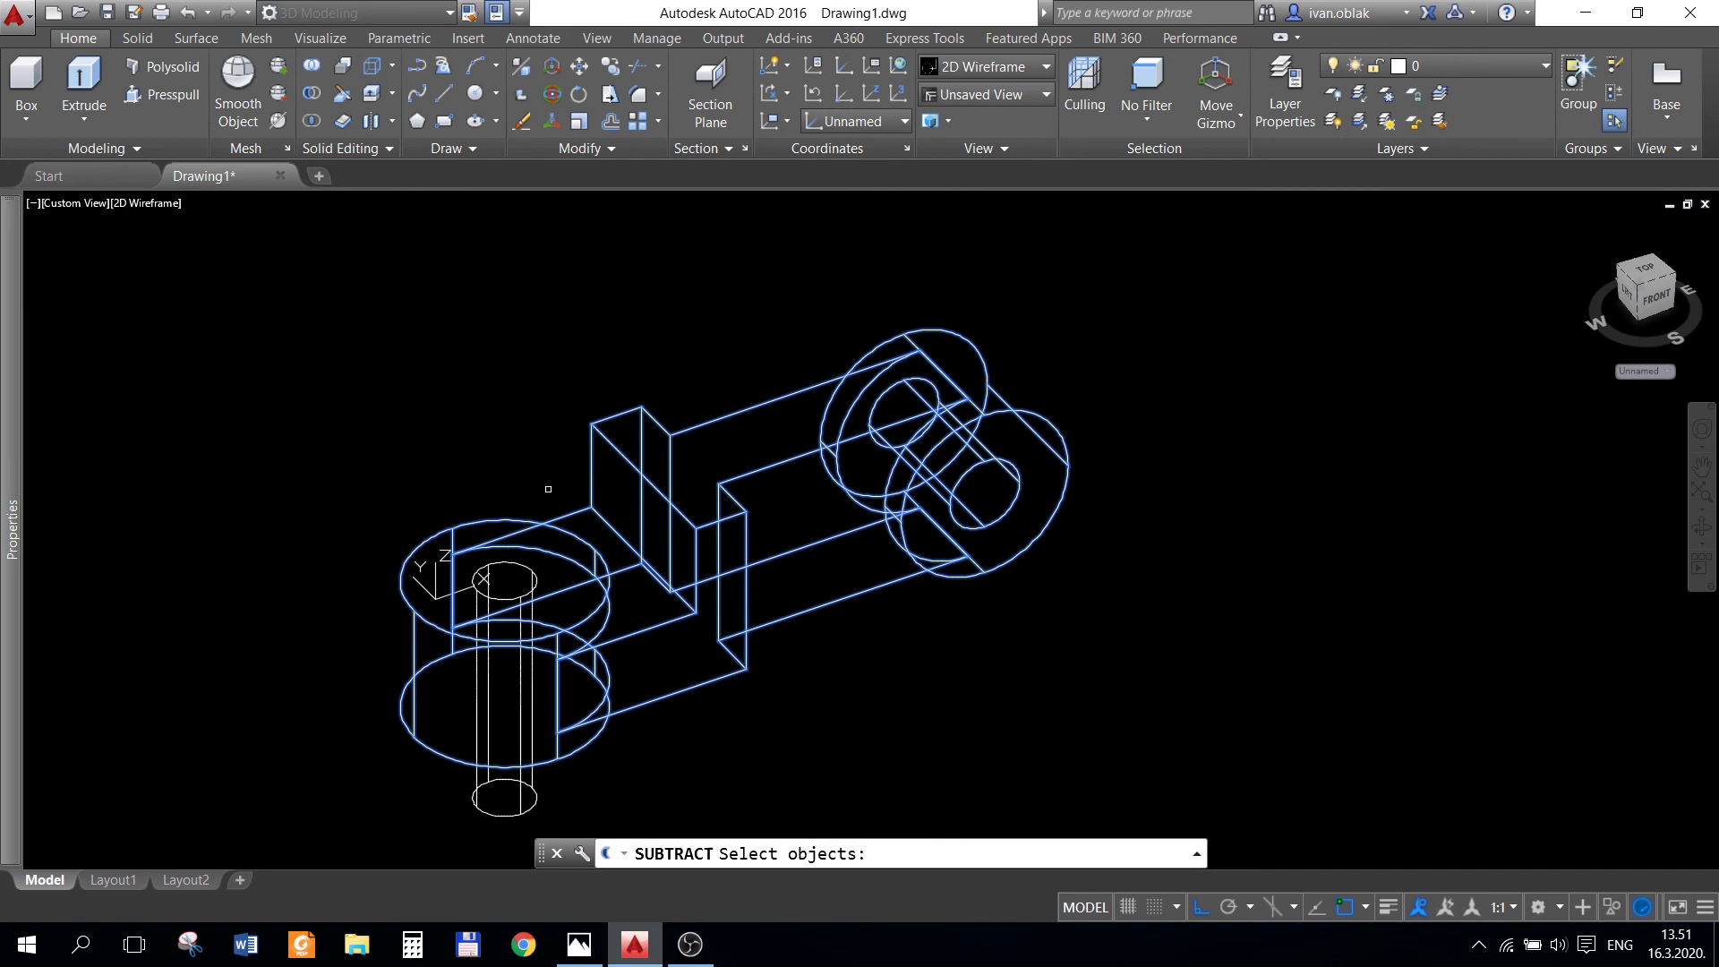
key(Return)
click(515, 562)
key(Return)
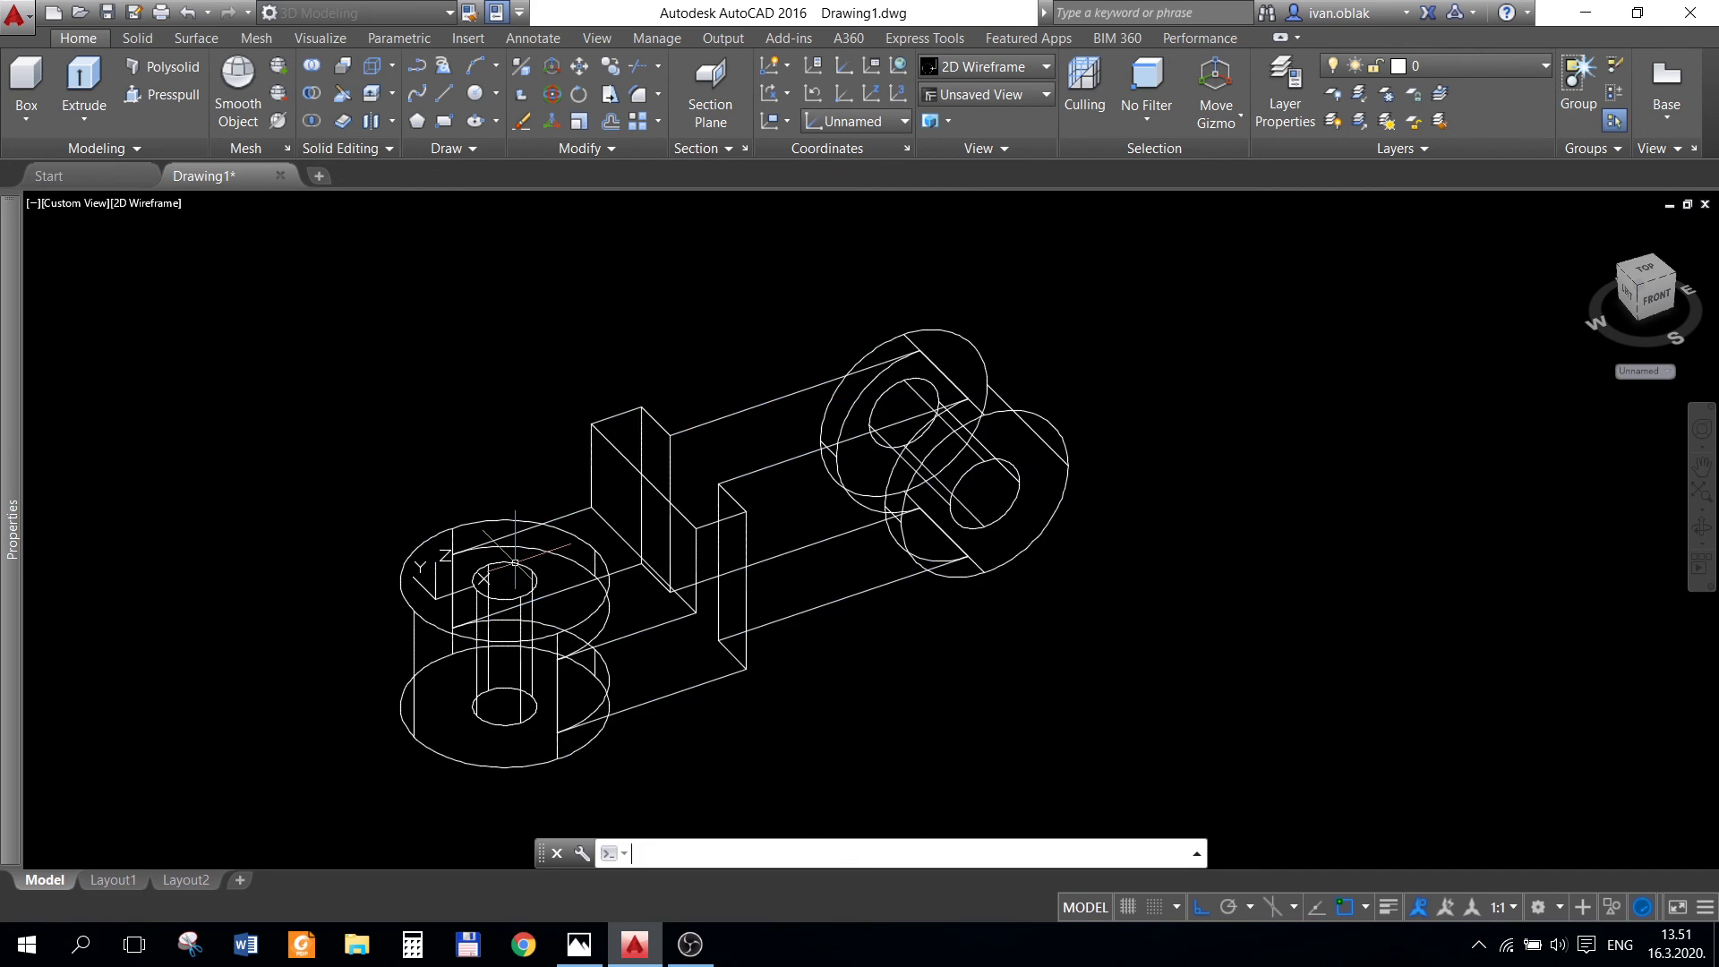
- Show the bracket Shaded with edges, then pan, compare with the reference, and orbit to inspect it
click(146, 203)
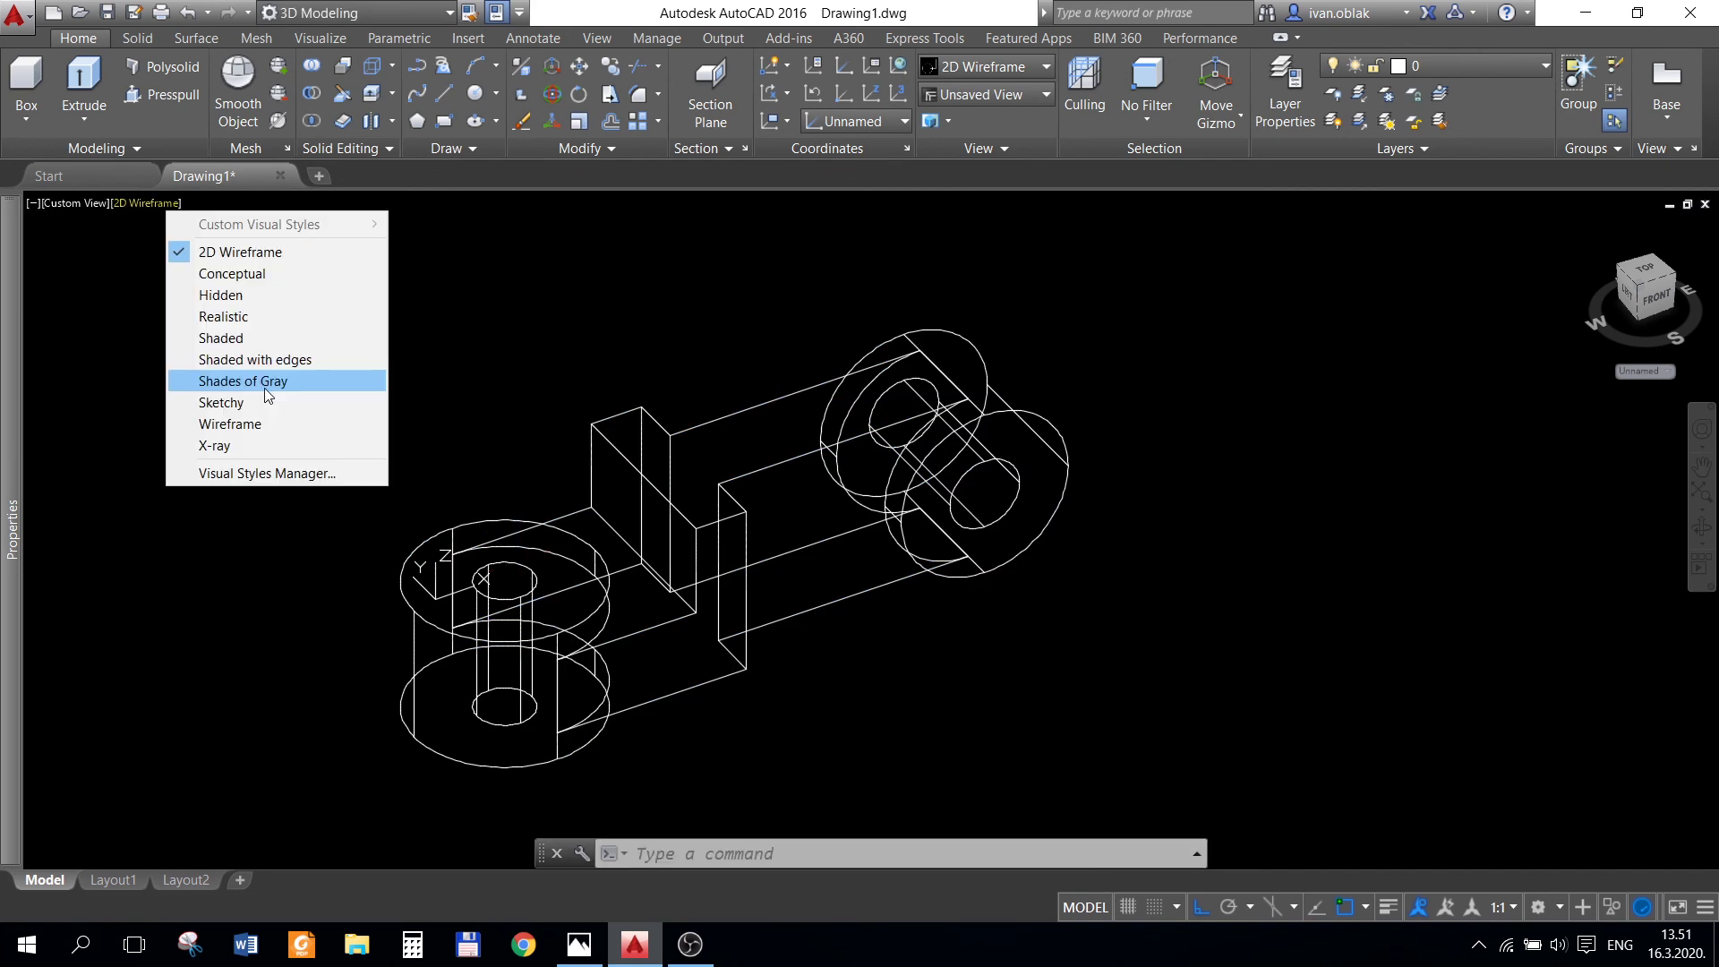
click(256, 358)
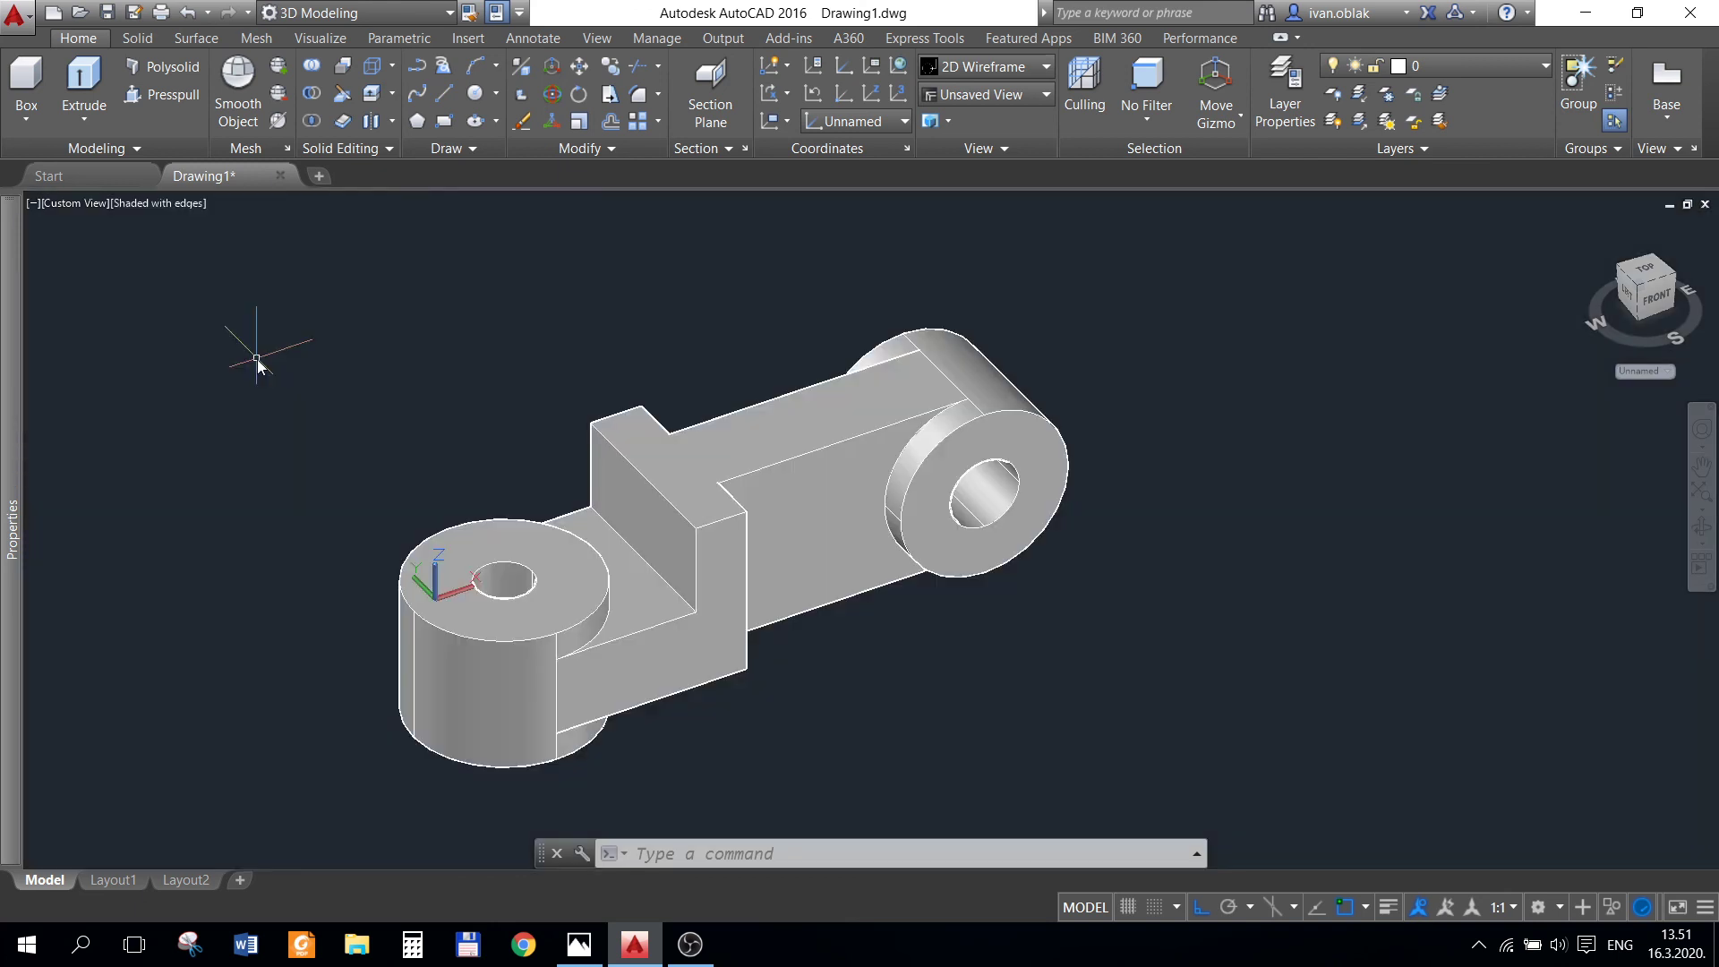
scroll(610, 530, down, 2)
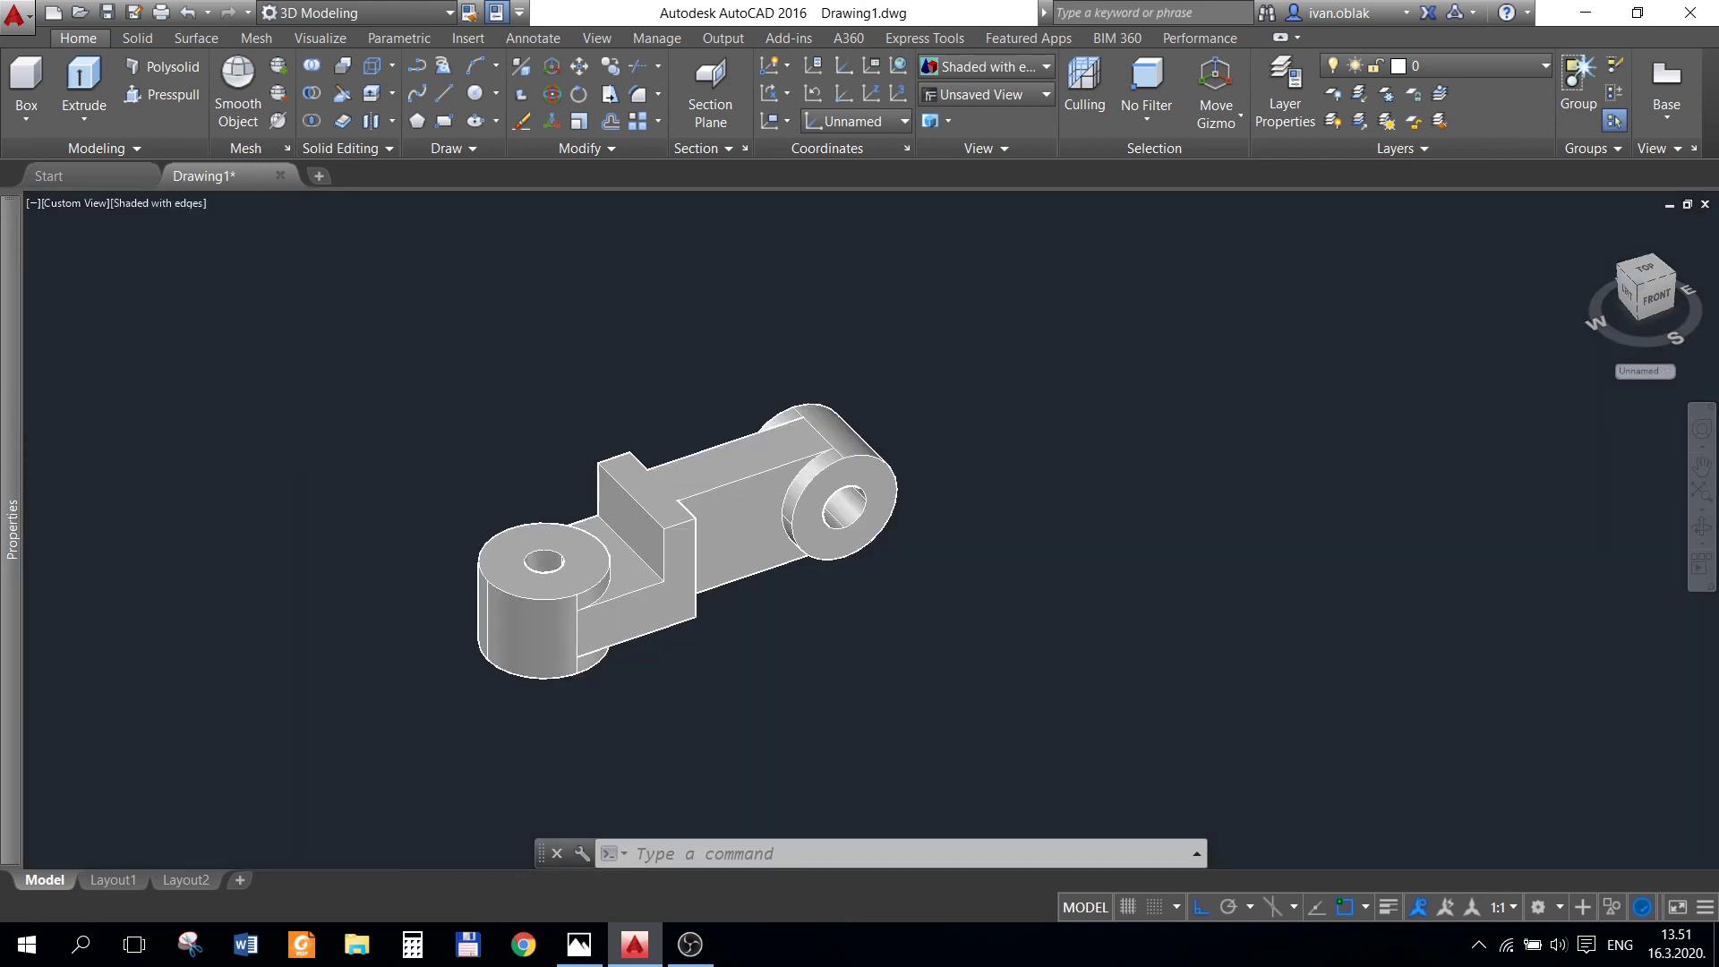
middle_drag(810, 624, 747, 550)
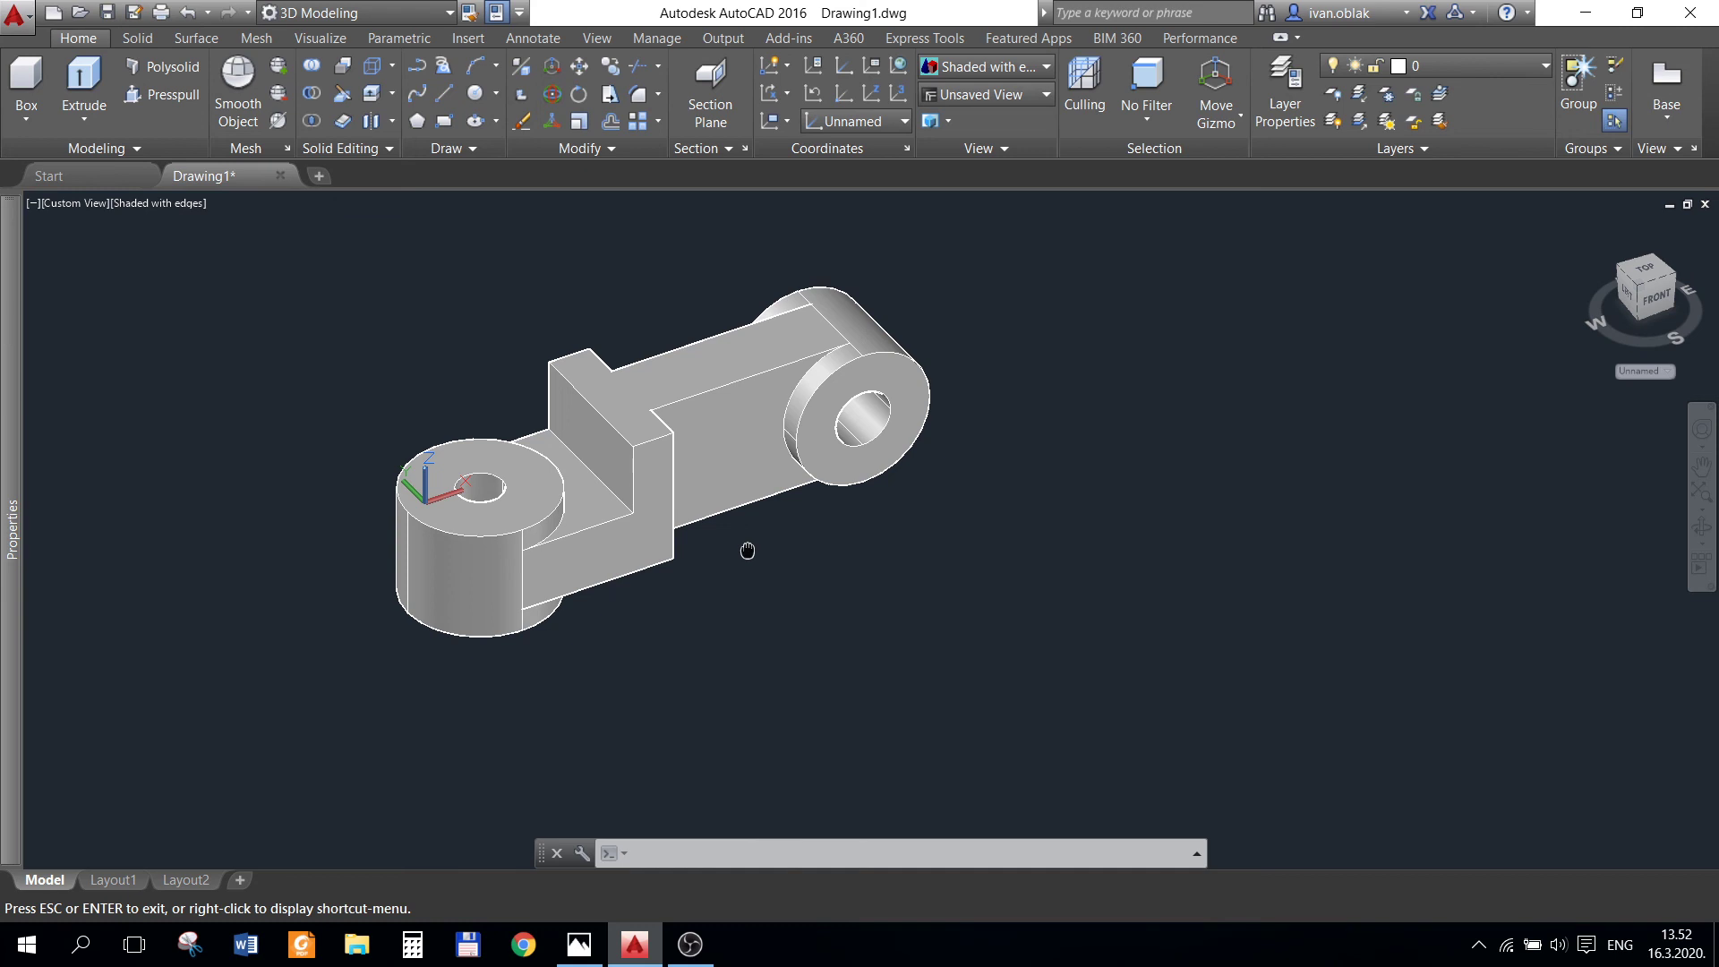
middle_drag(748, 550, 788, 608)
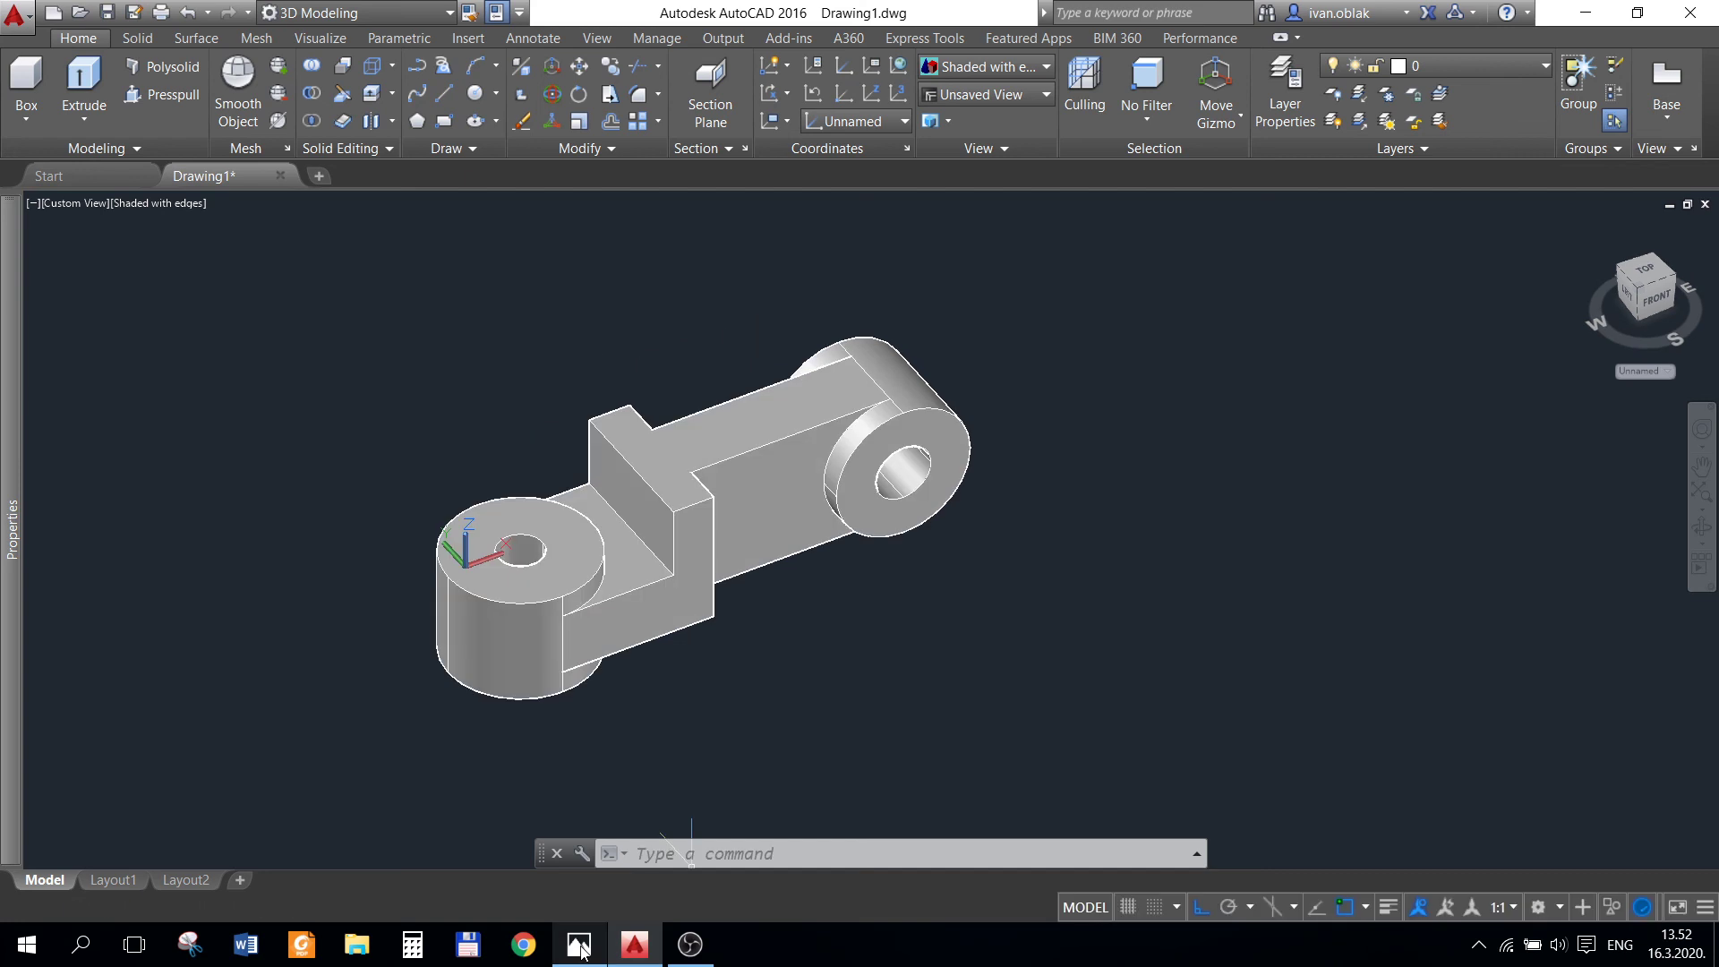
click(579, 946)
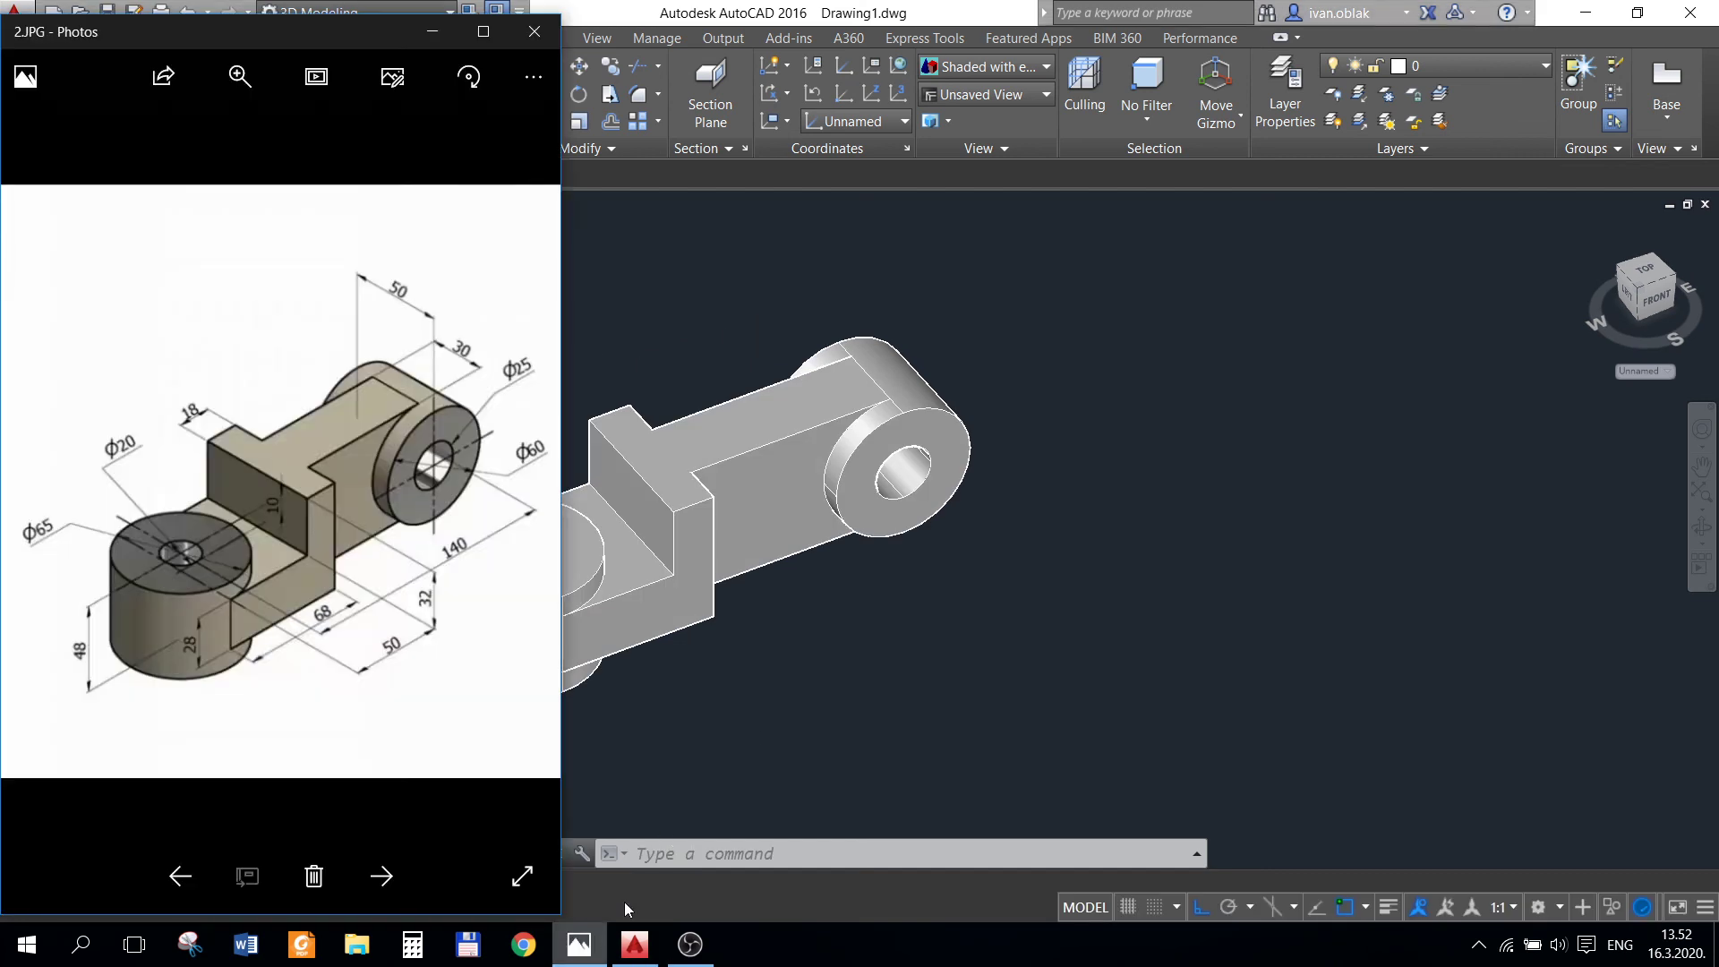
click(757, 736)
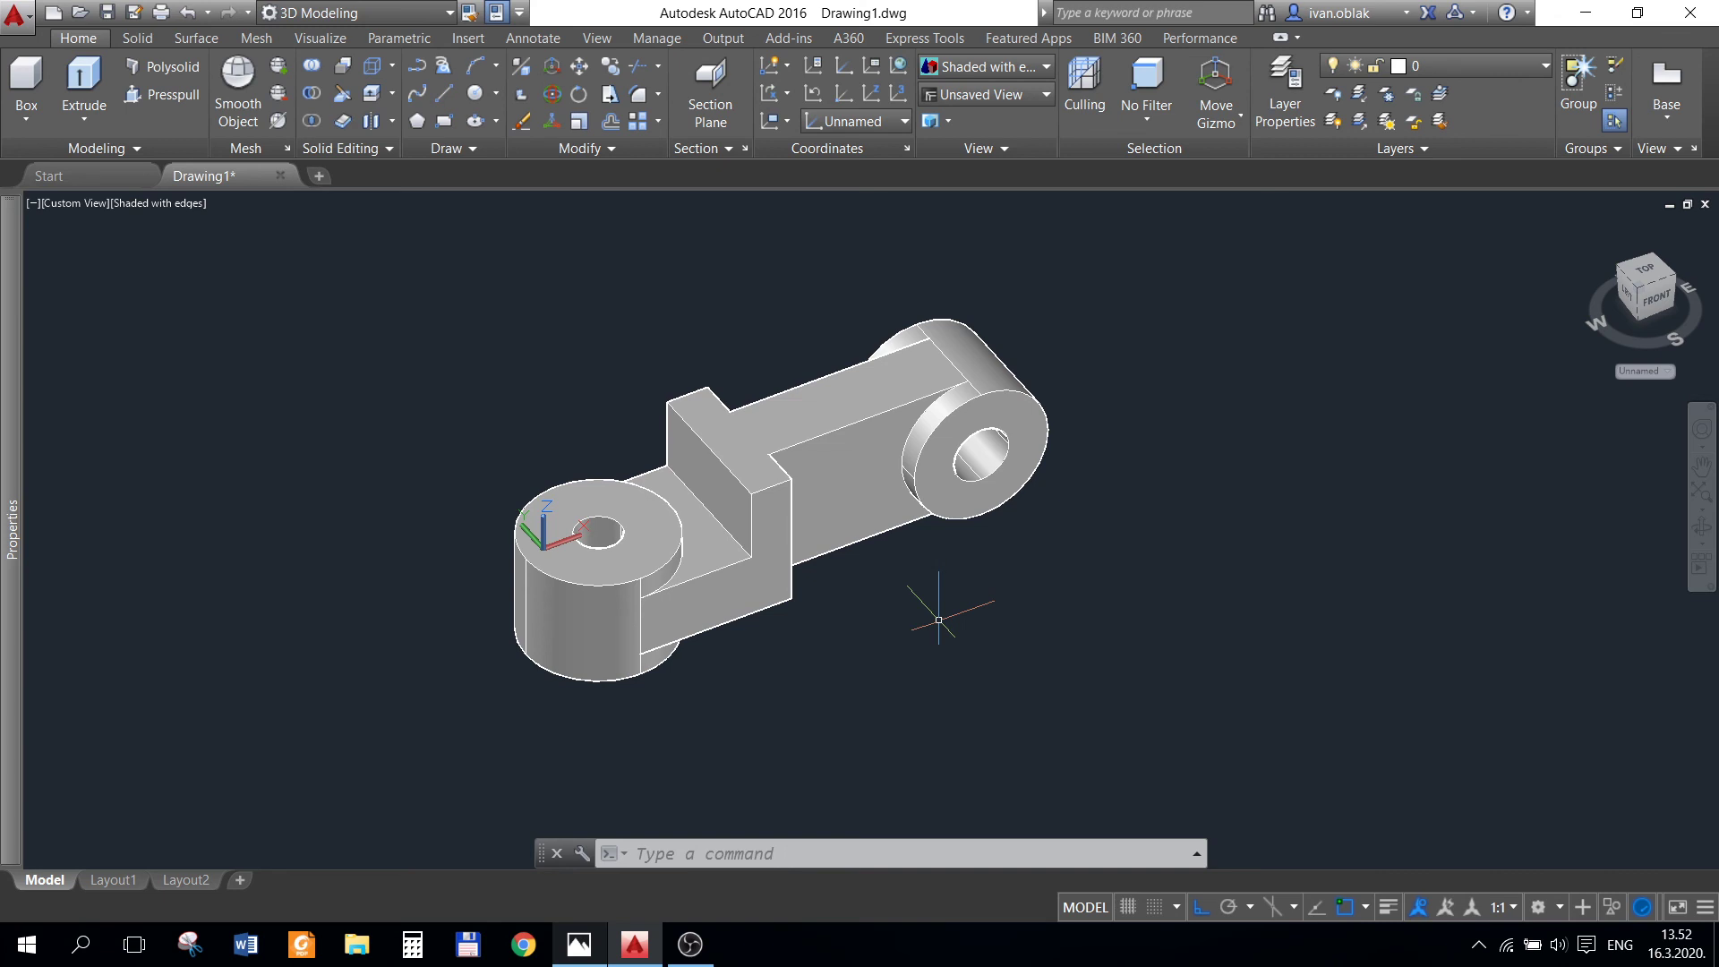
mouse_move(938, 619)
shift+middle_down()
mouse_move(955, 511)
mouse_move(929, 560)
mouse_move(942, 624)
mouse_move(763, 825)
shift+middle_up()
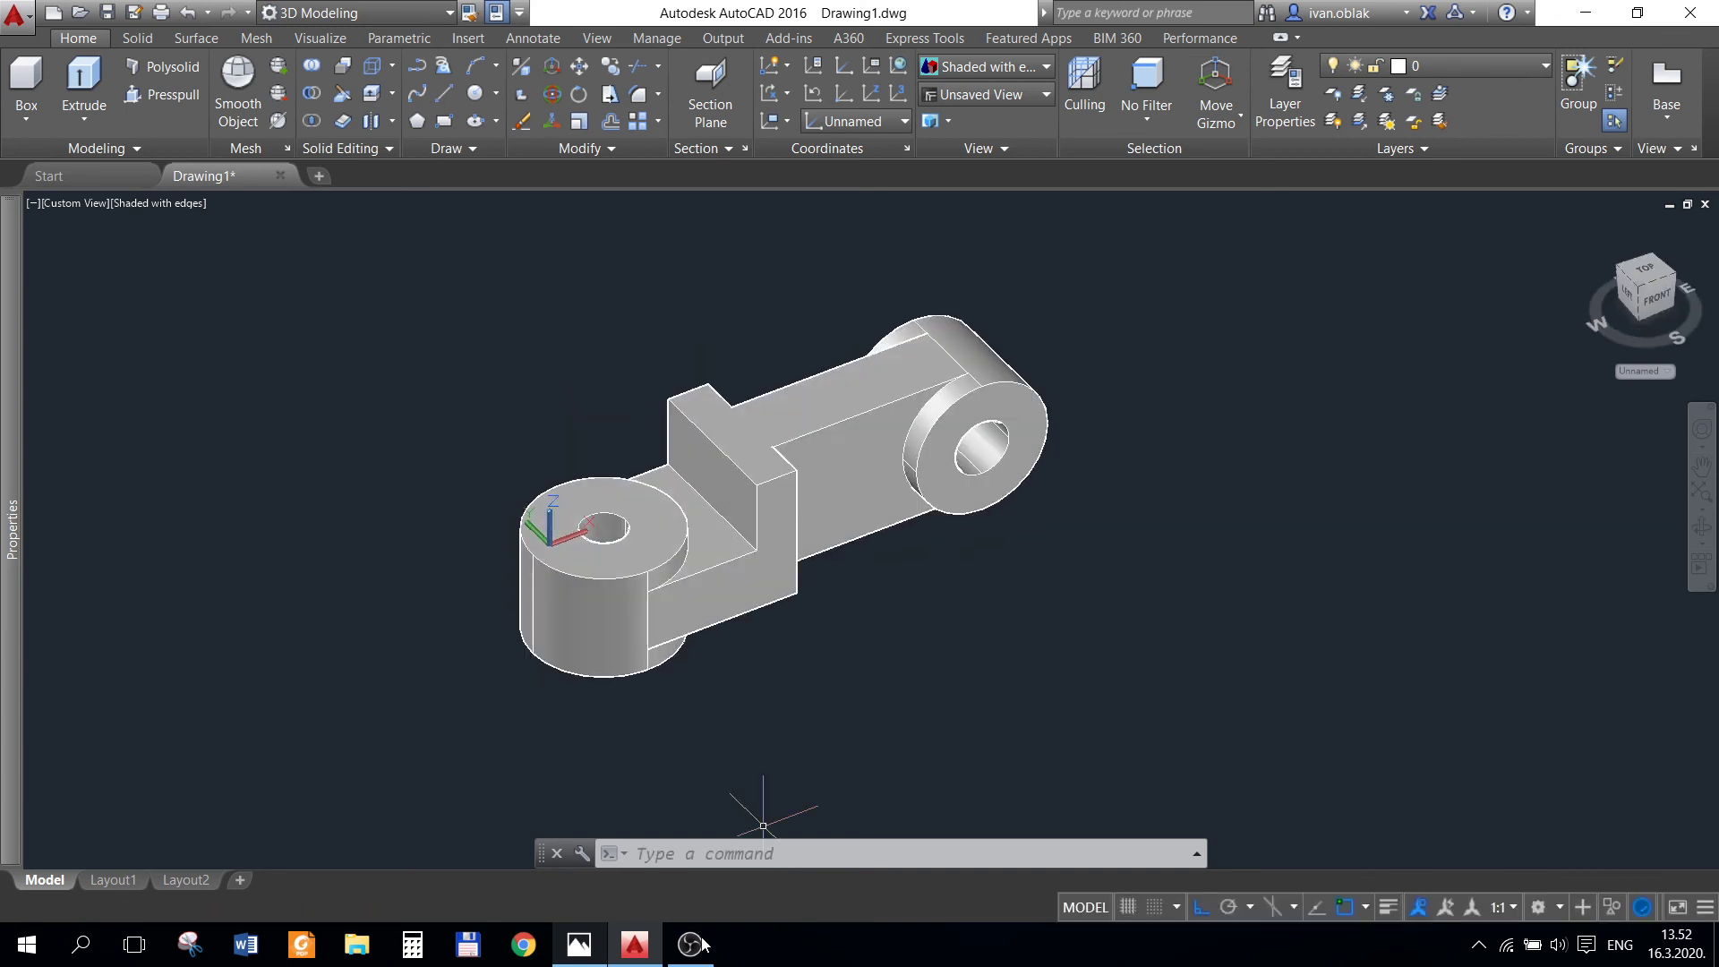